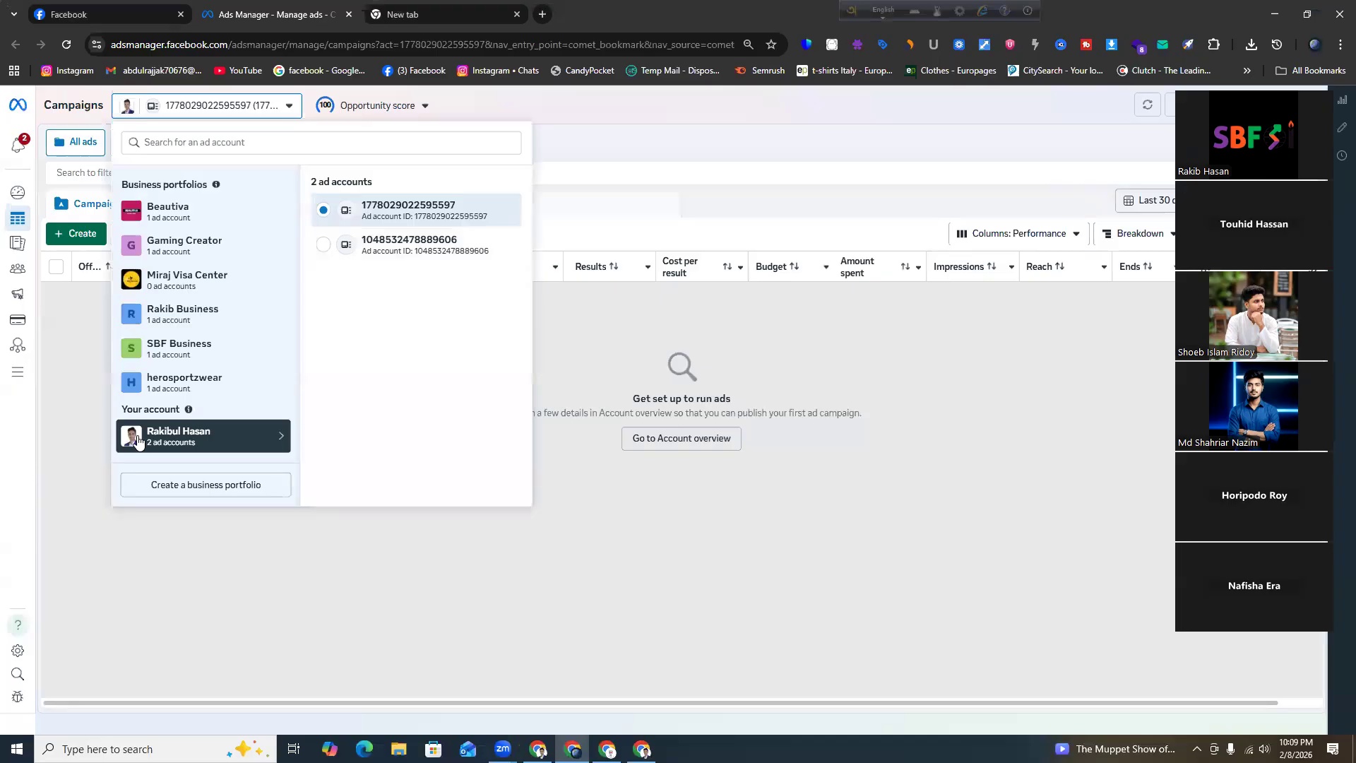
Switch to the ad account in the Rakib Business portfolio and dismiss the browser extension warning
mouse_move(212, 312)
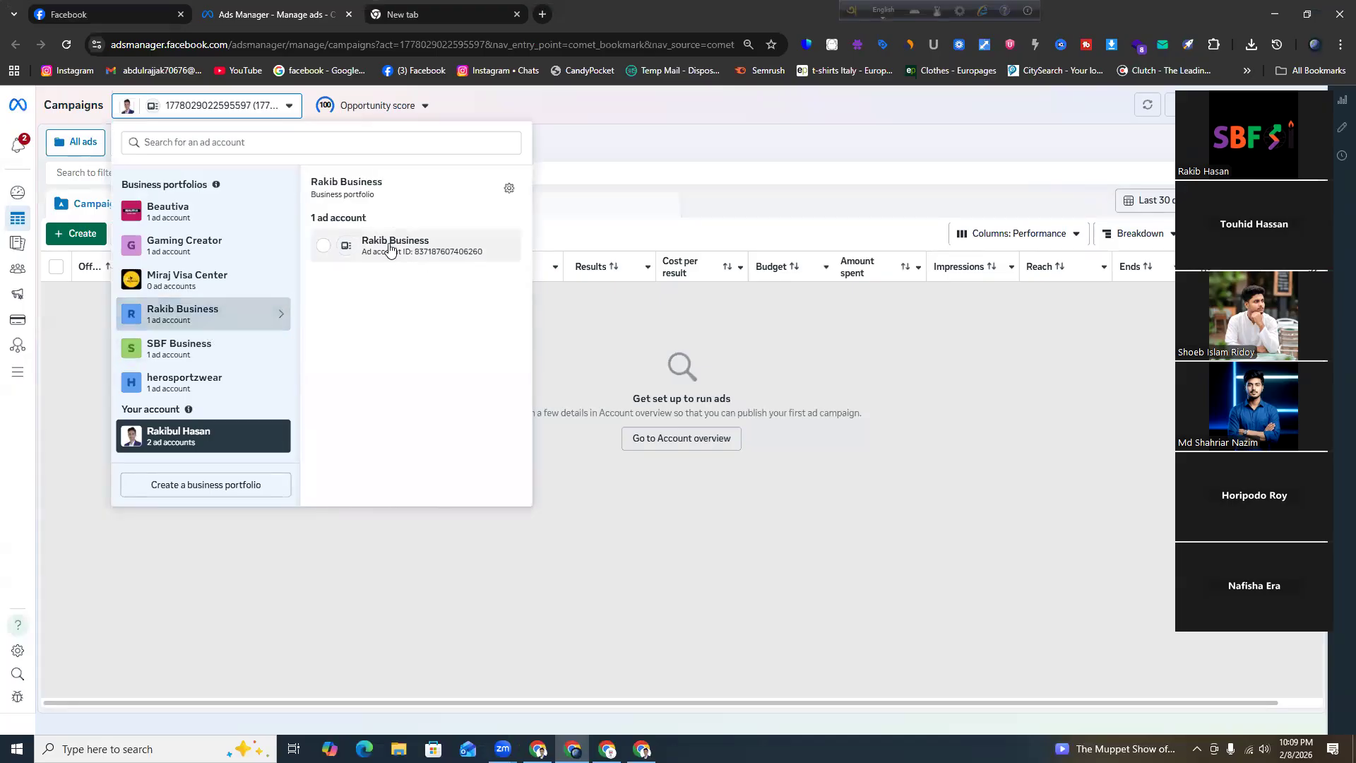
left_click(389, 247)
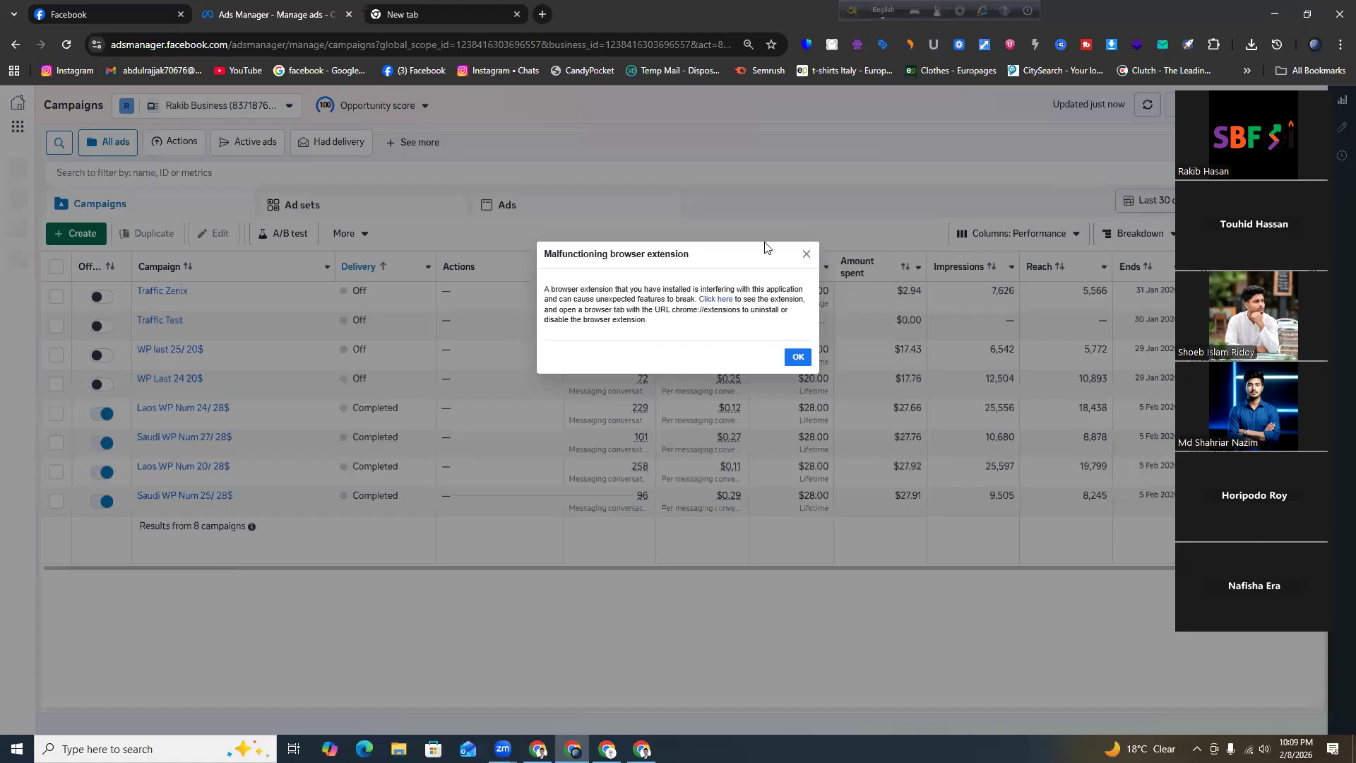
left_click(806, 254)
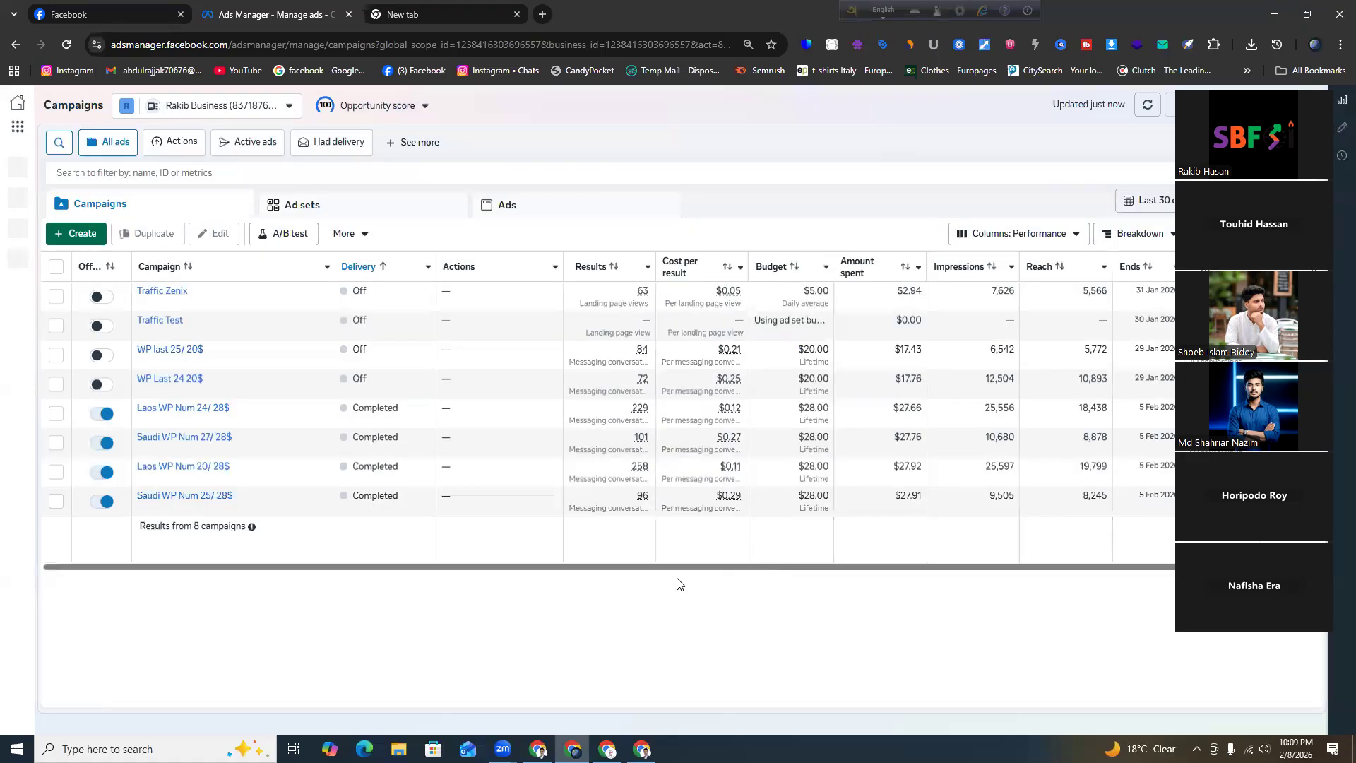
Create a new auction campaign with the Engagement objective, using the manual engagement campaign setup
left_click(89, 240)
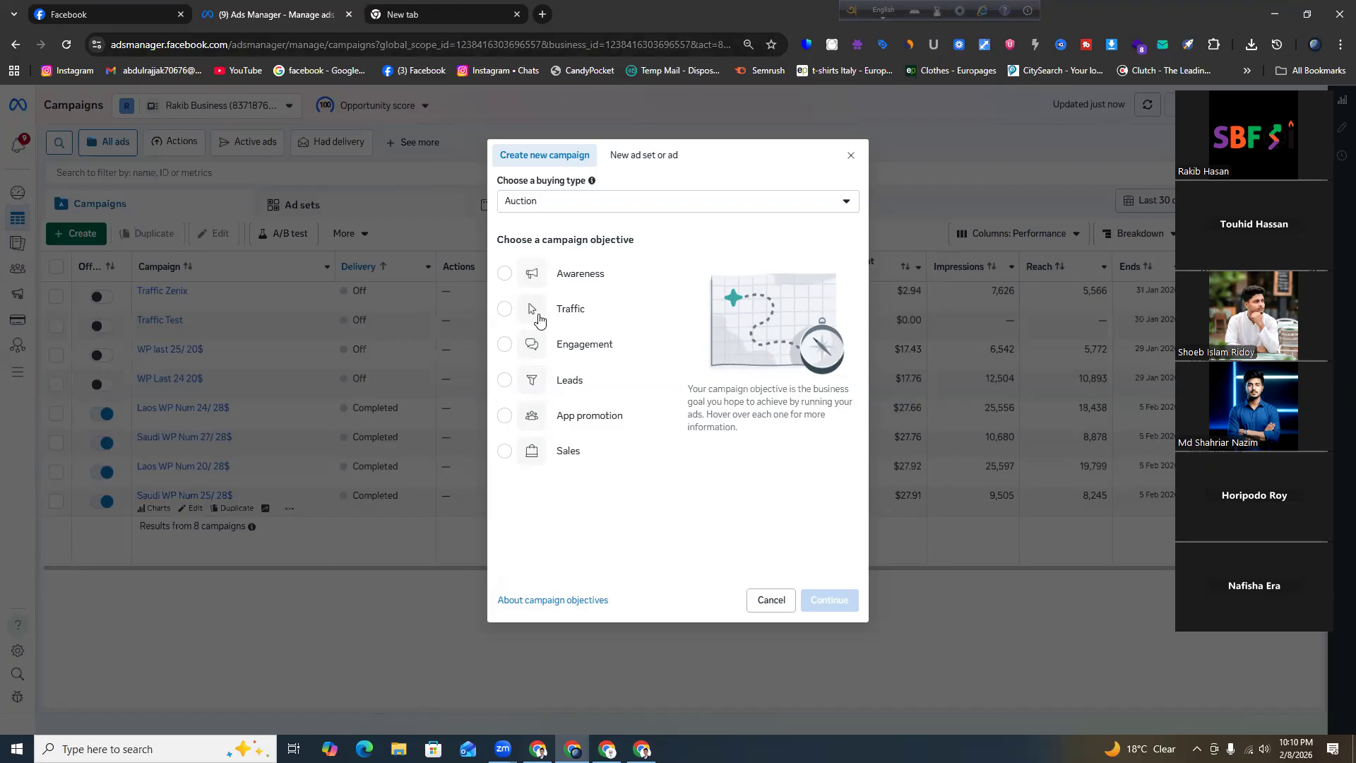
left_click(546, 364)
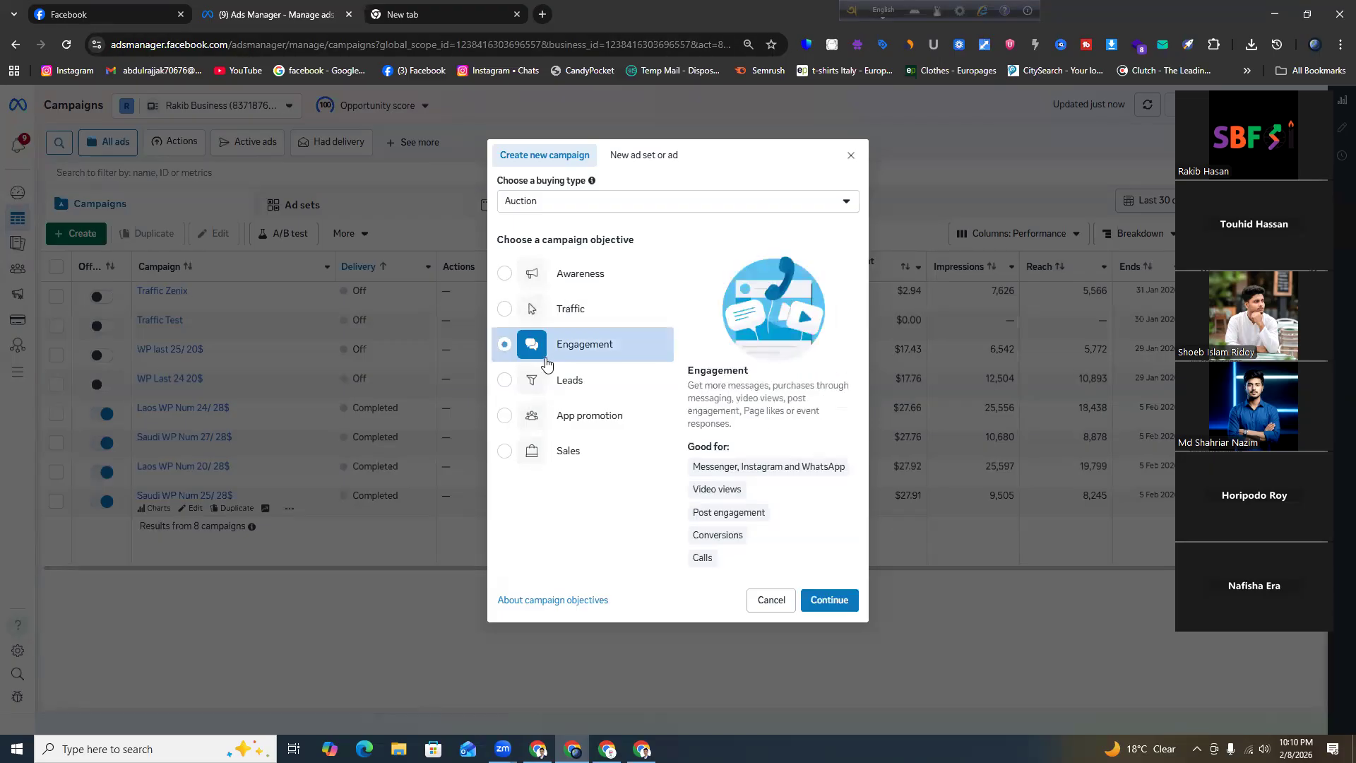
left_click(548, 328)
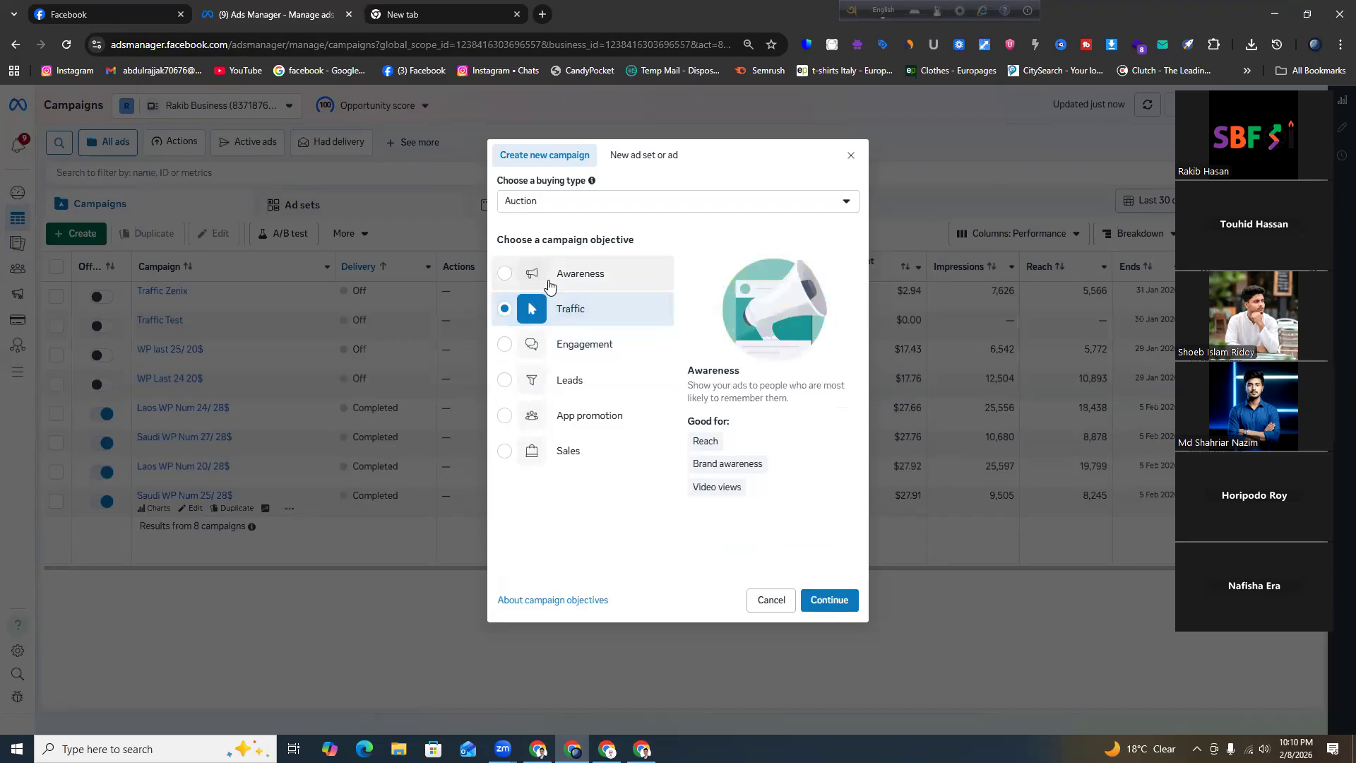
left_click(550, 285)
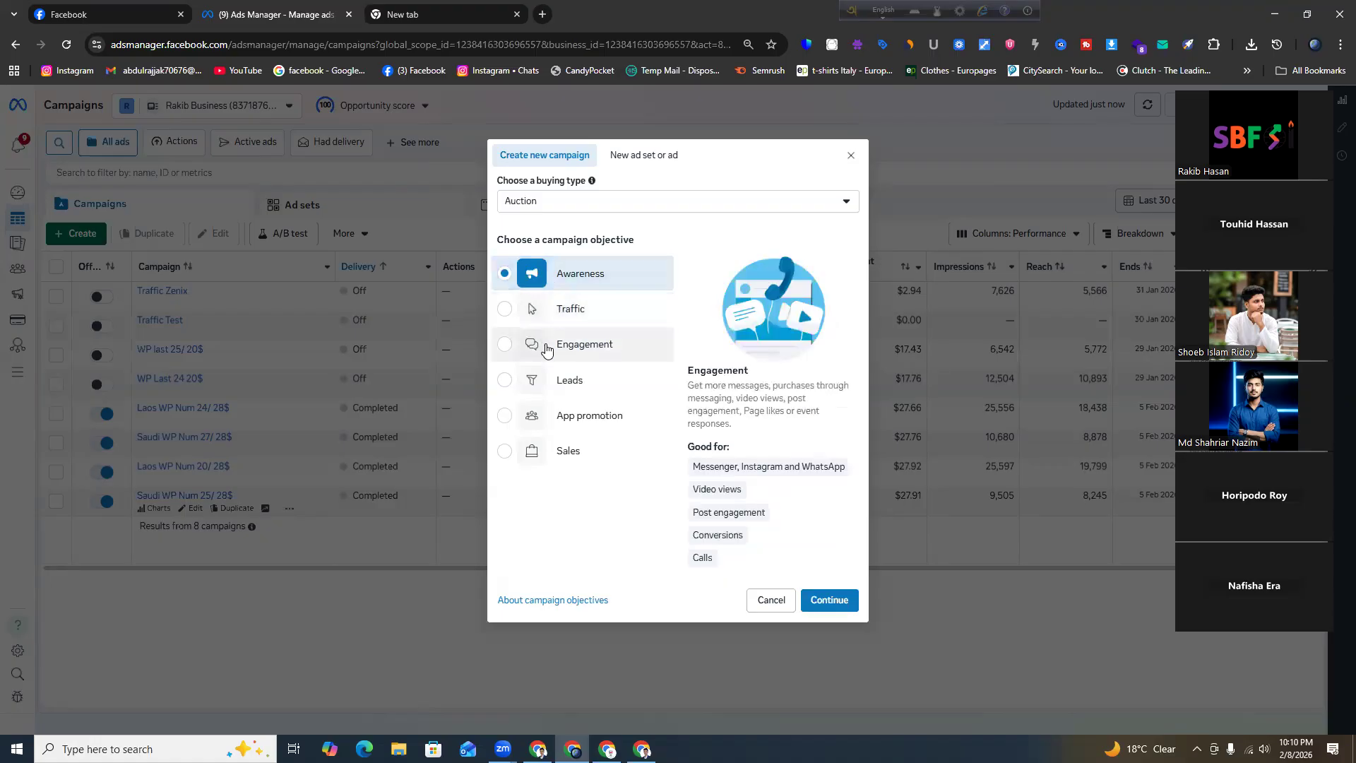
left_click(515, 306)
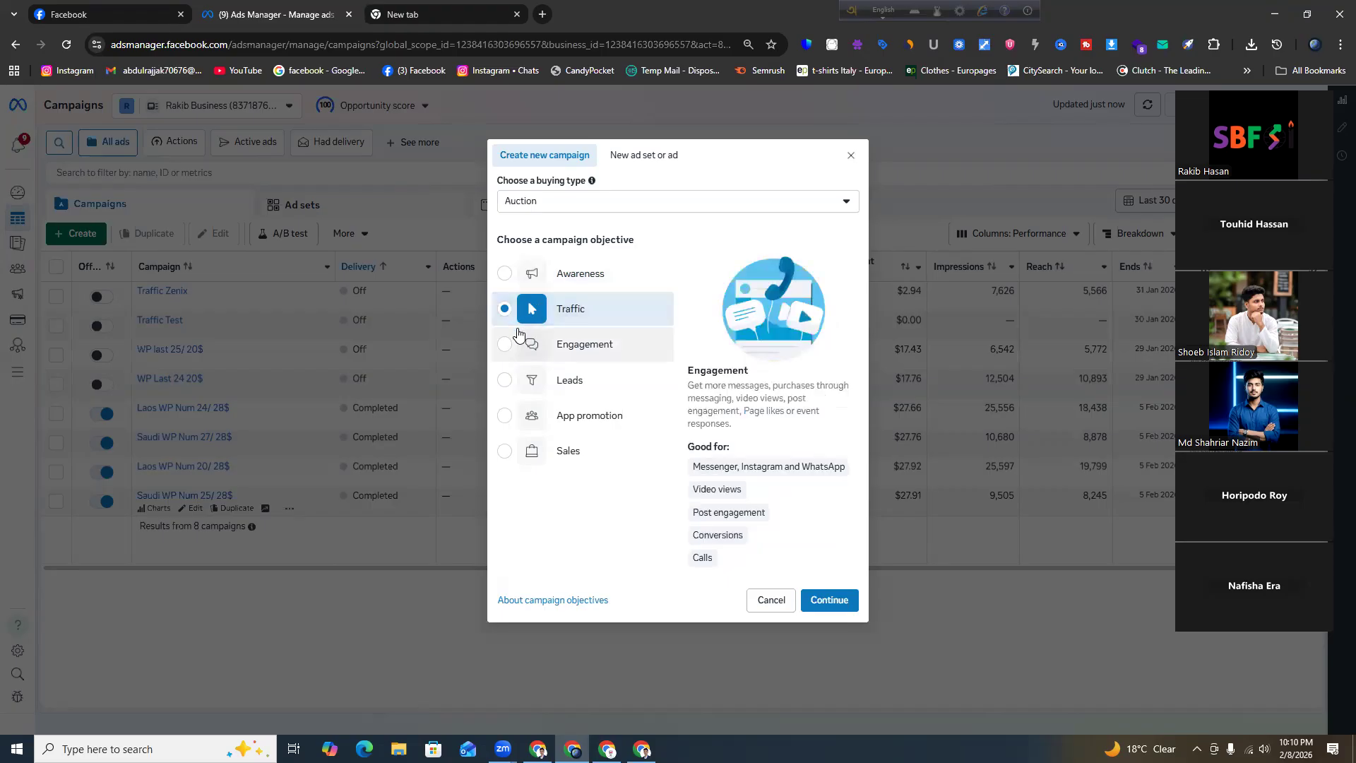
left_click(522, 345)
left_click(849, 598)
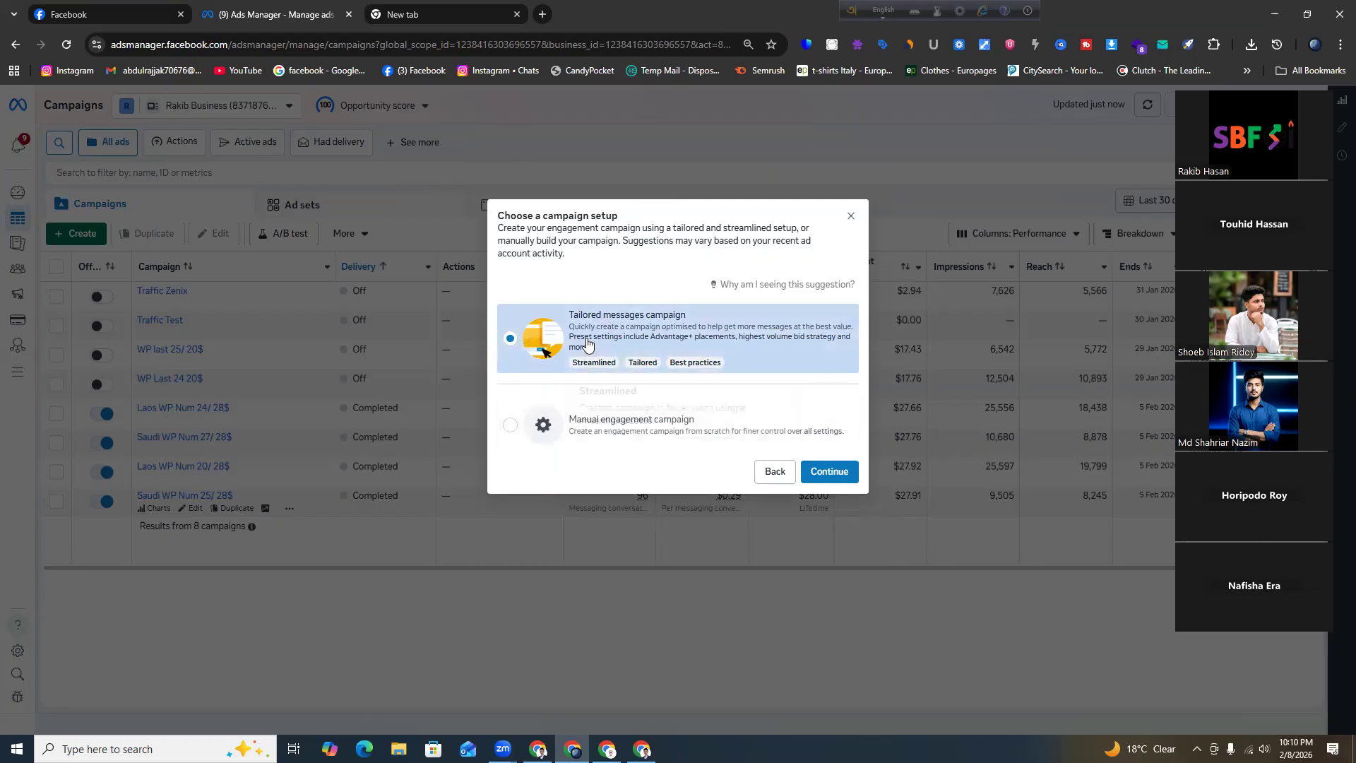
left_click(655, 435)
left_click(828, 474)
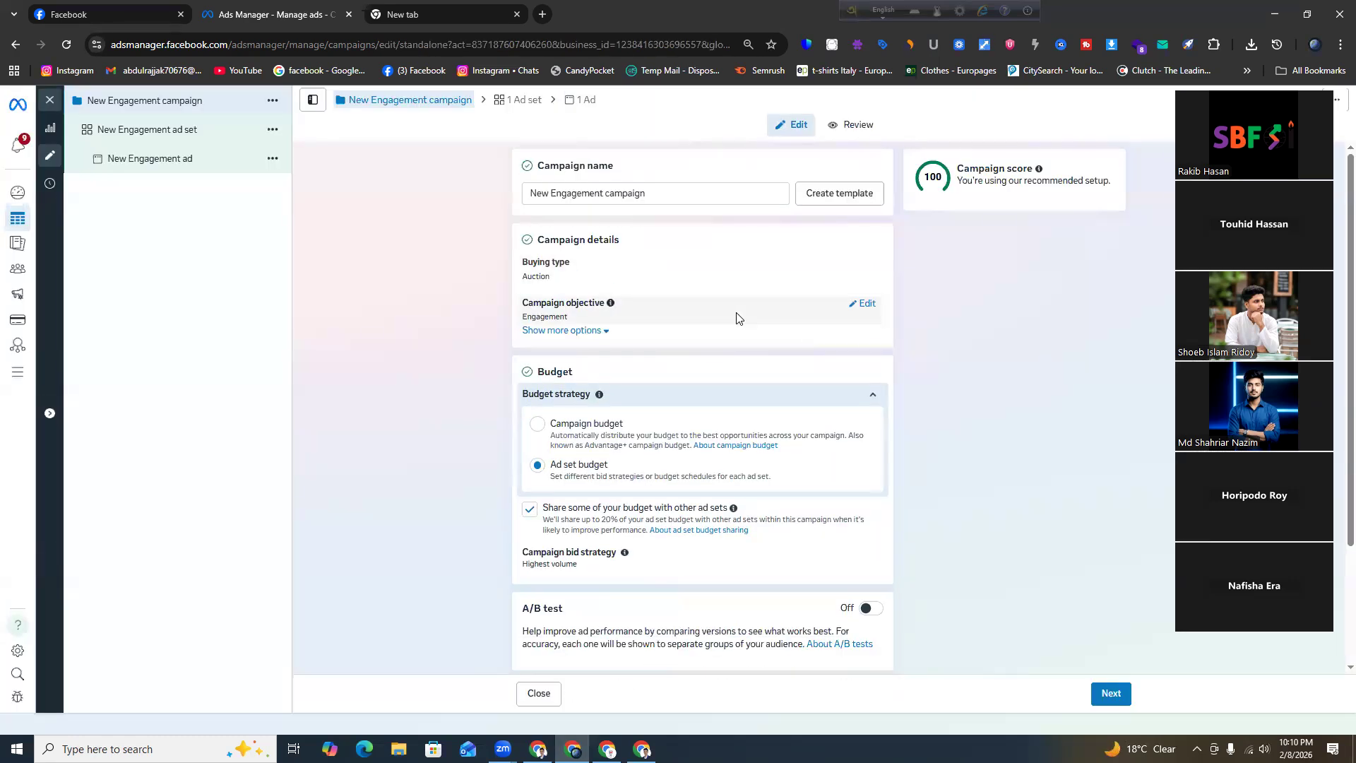
Name the campaign "Practice Ads 1", correcting the spelling, and copy the name
triple_click(638, 193)
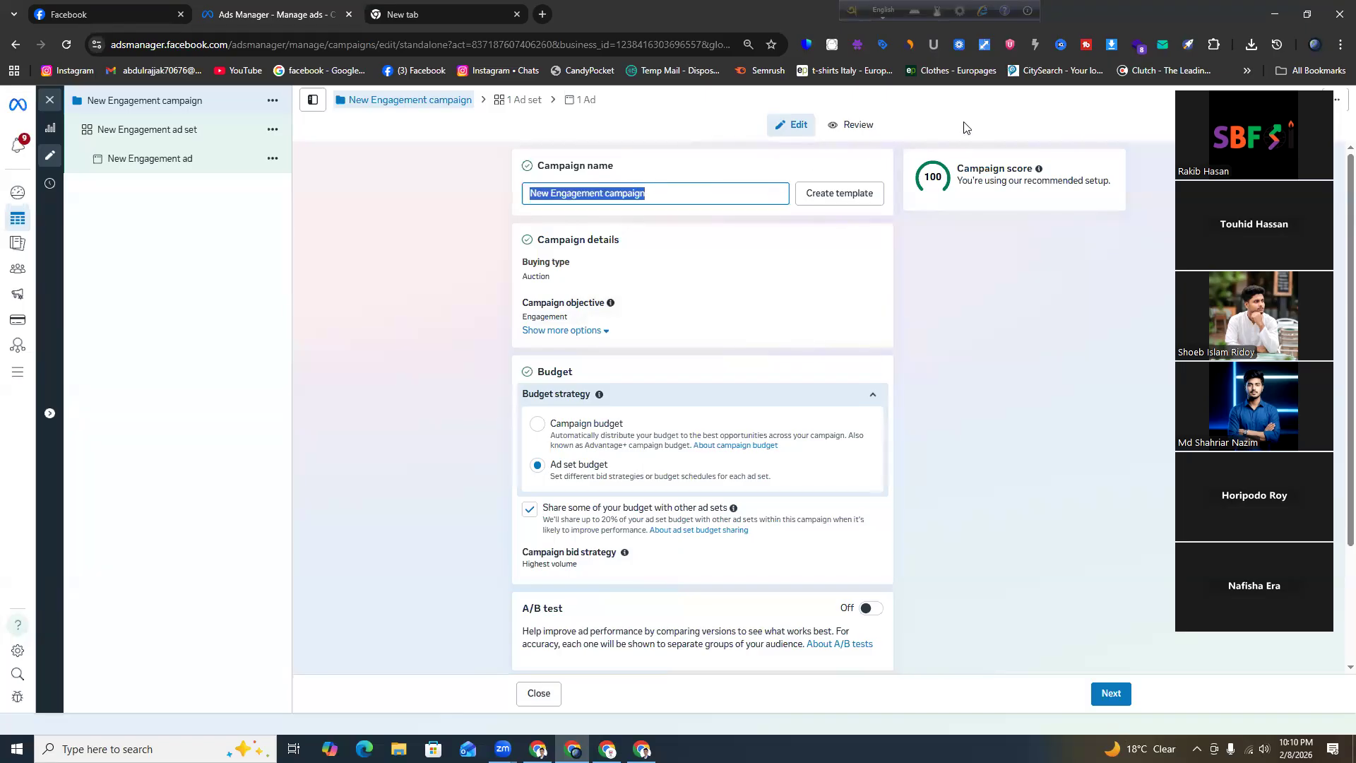
key("BackSpace")
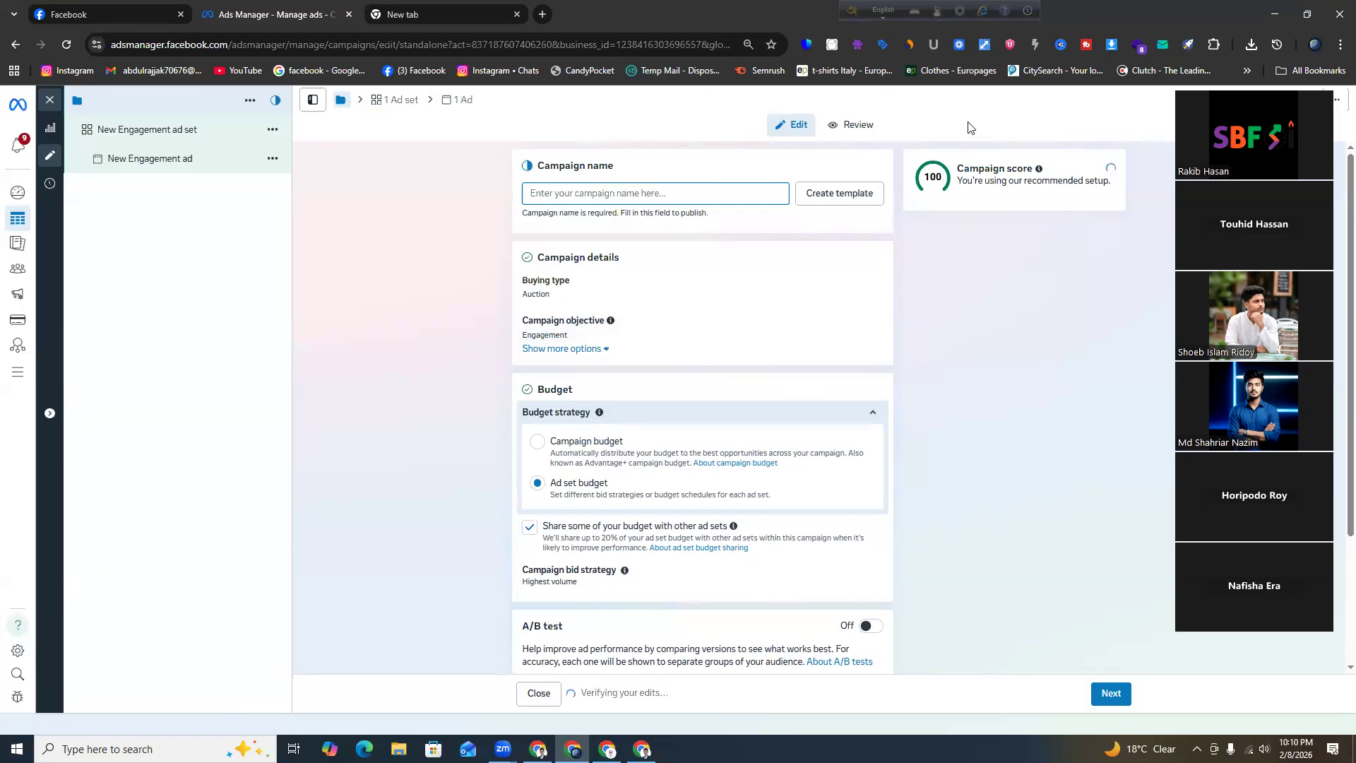
type("Prcatice")
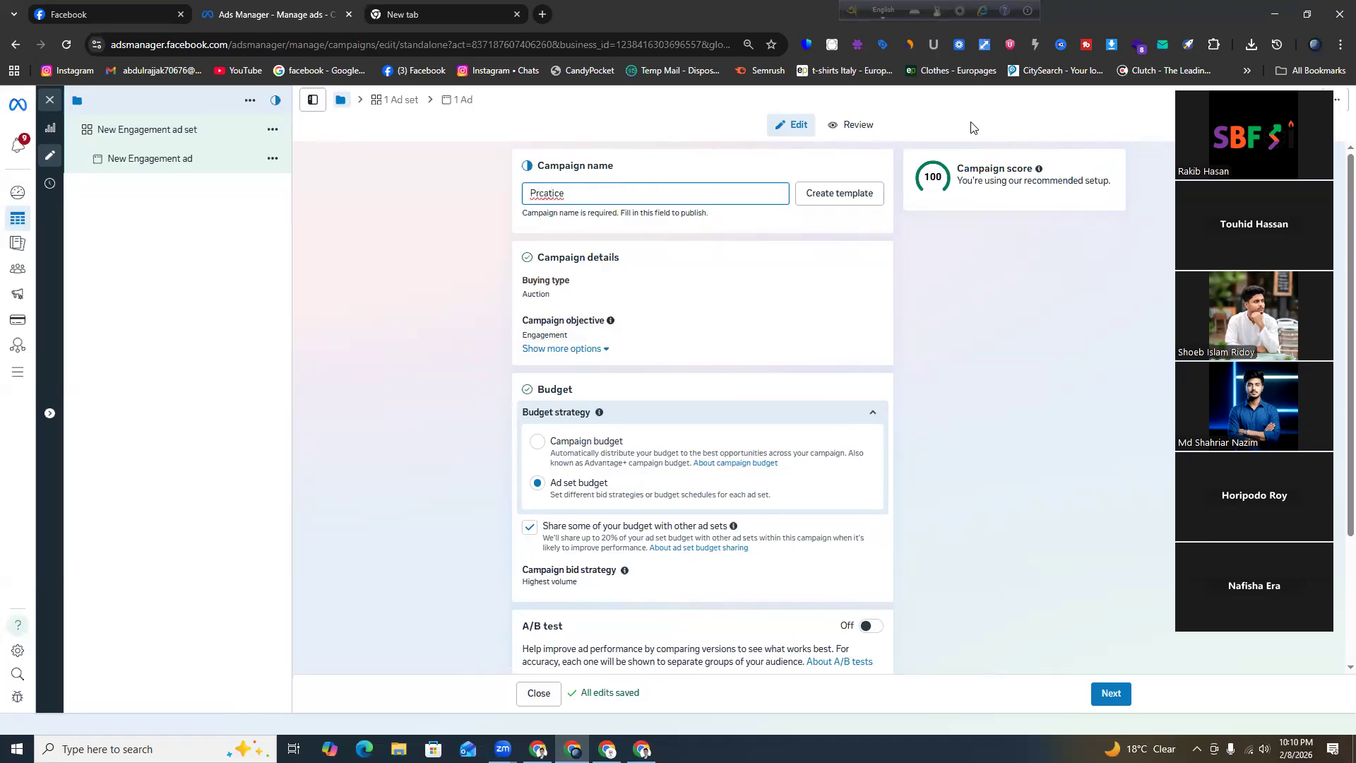
type(" Ads 1")
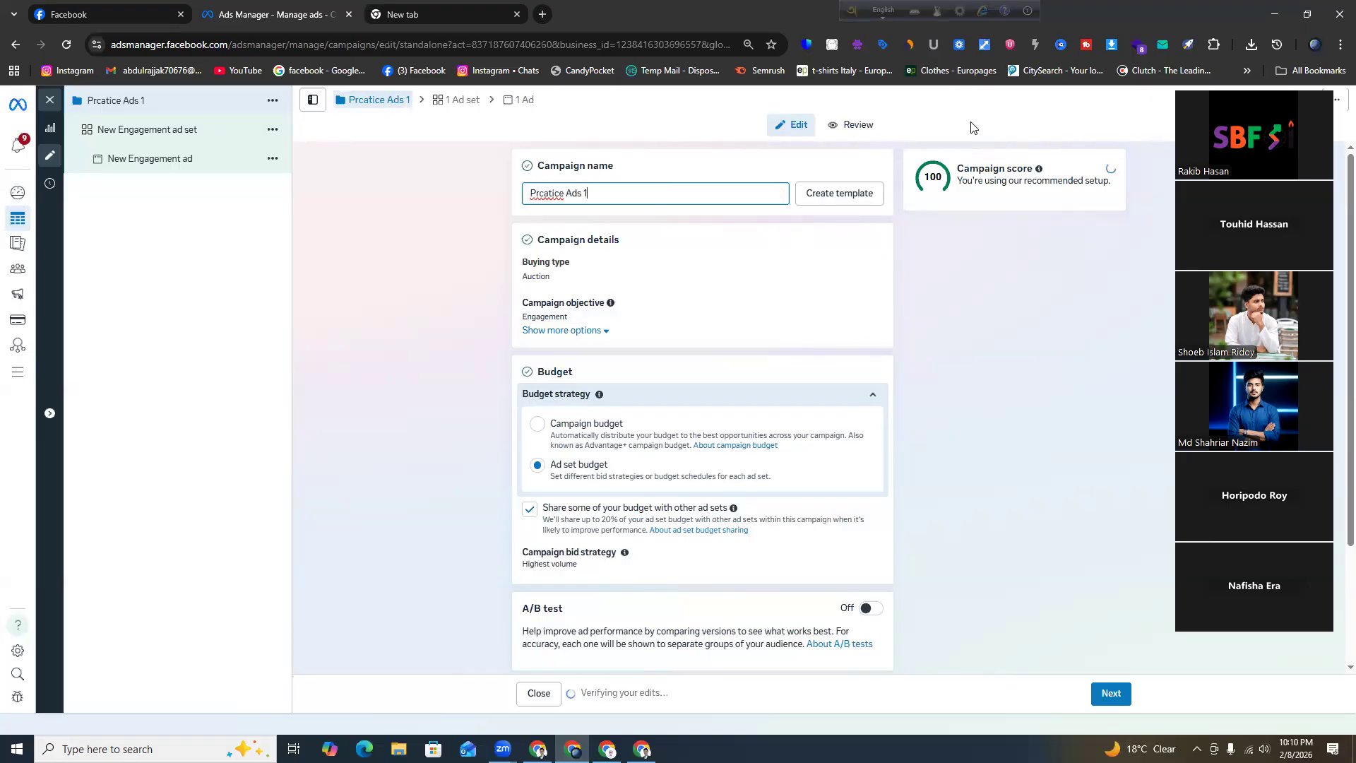
right_click(537, 200)
left_click(564, 216)
triple_click(526, 198)
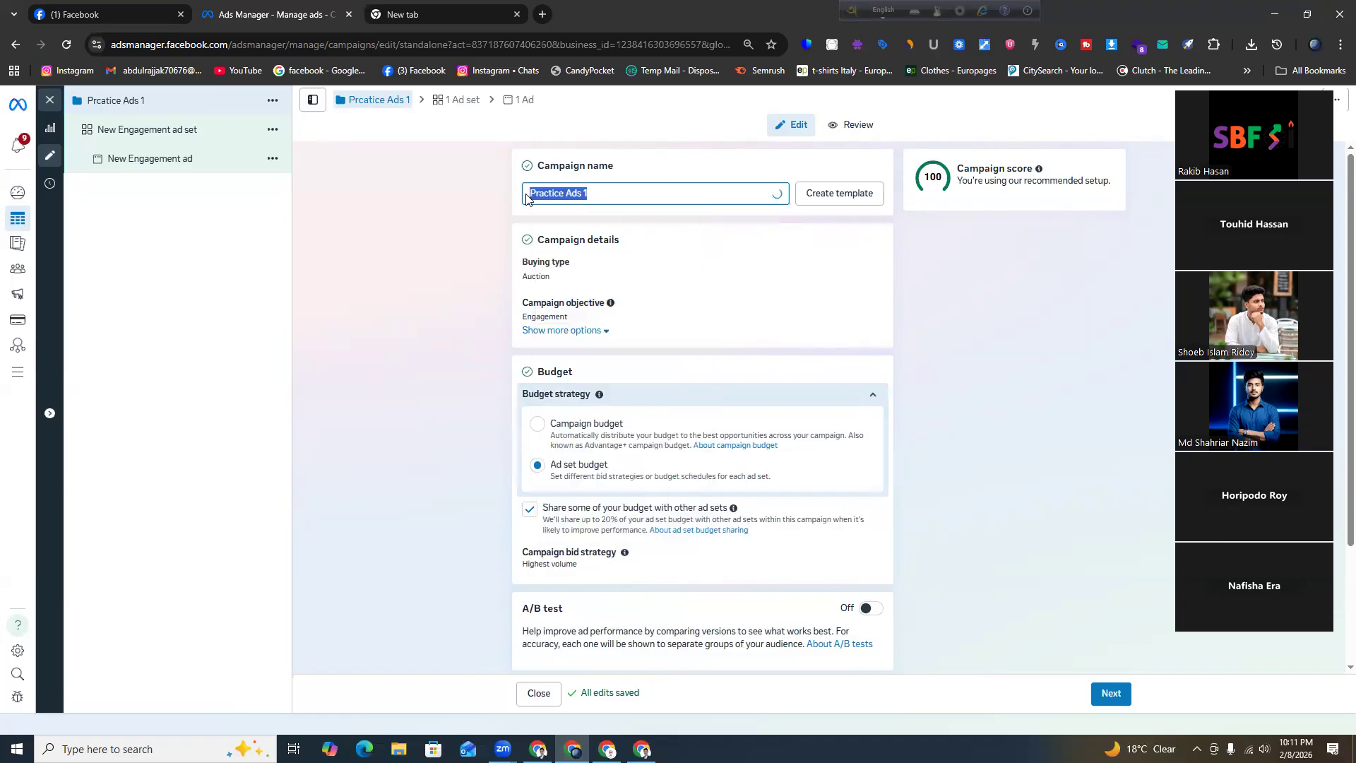
left_click(449, 246)
Try the Campaign budget strategy and return the campaign to Ad set budget
scroll(692, 342, "down", 1)
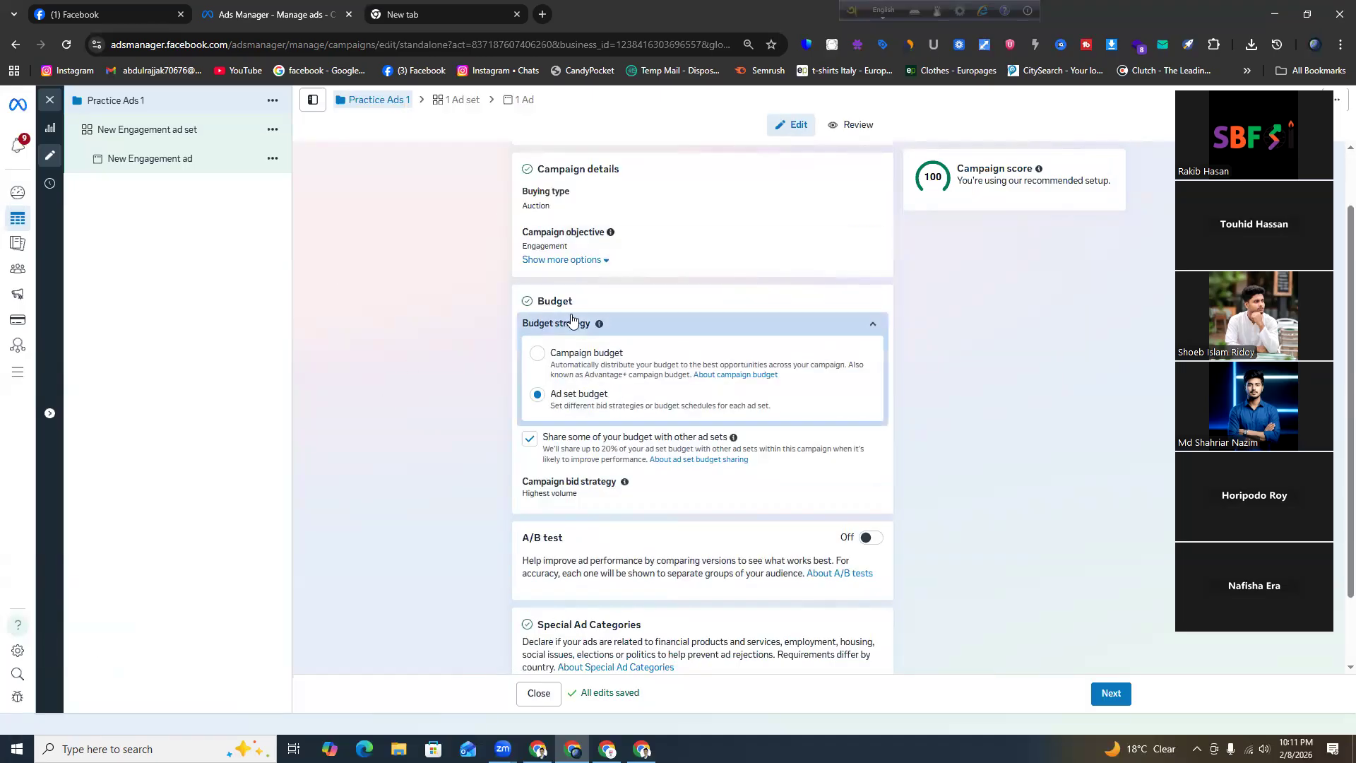
scroll(558, 301, "down", 1)
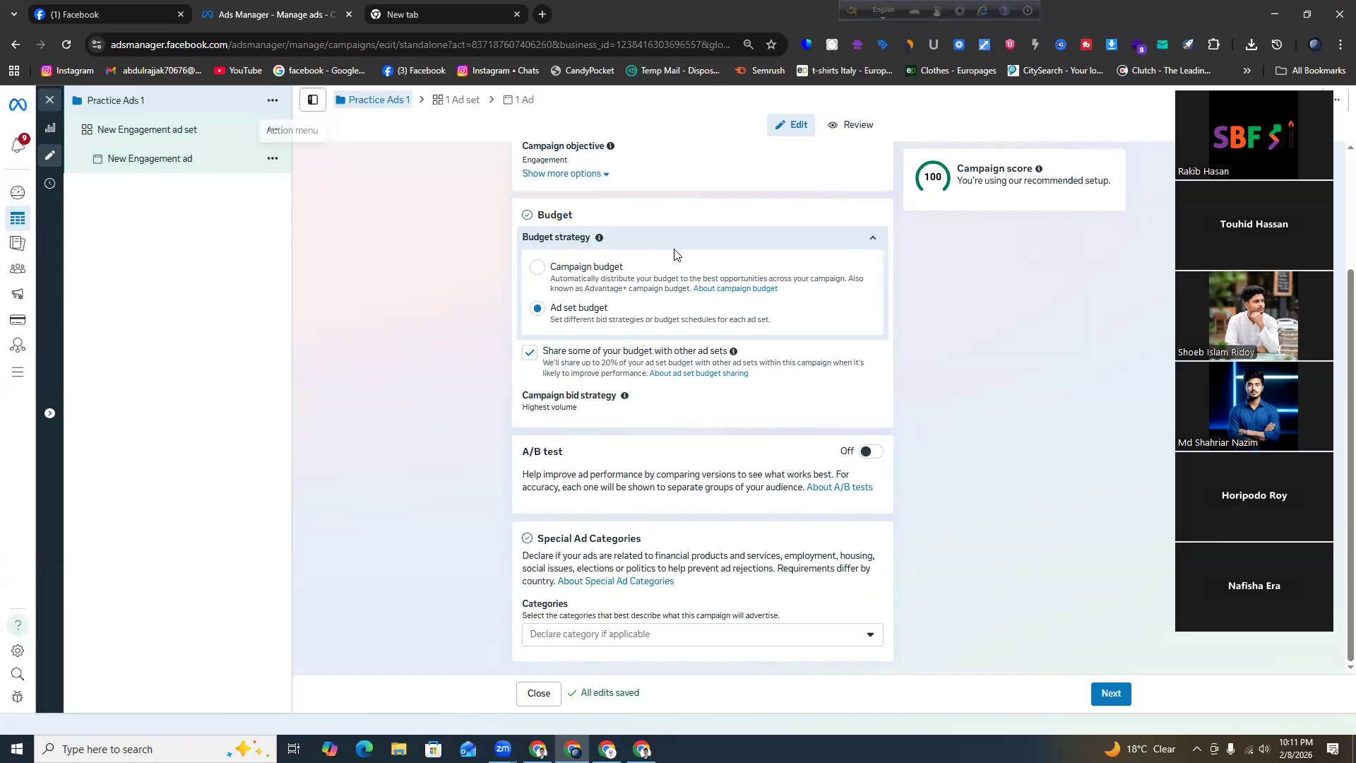
left_click(564, 274)
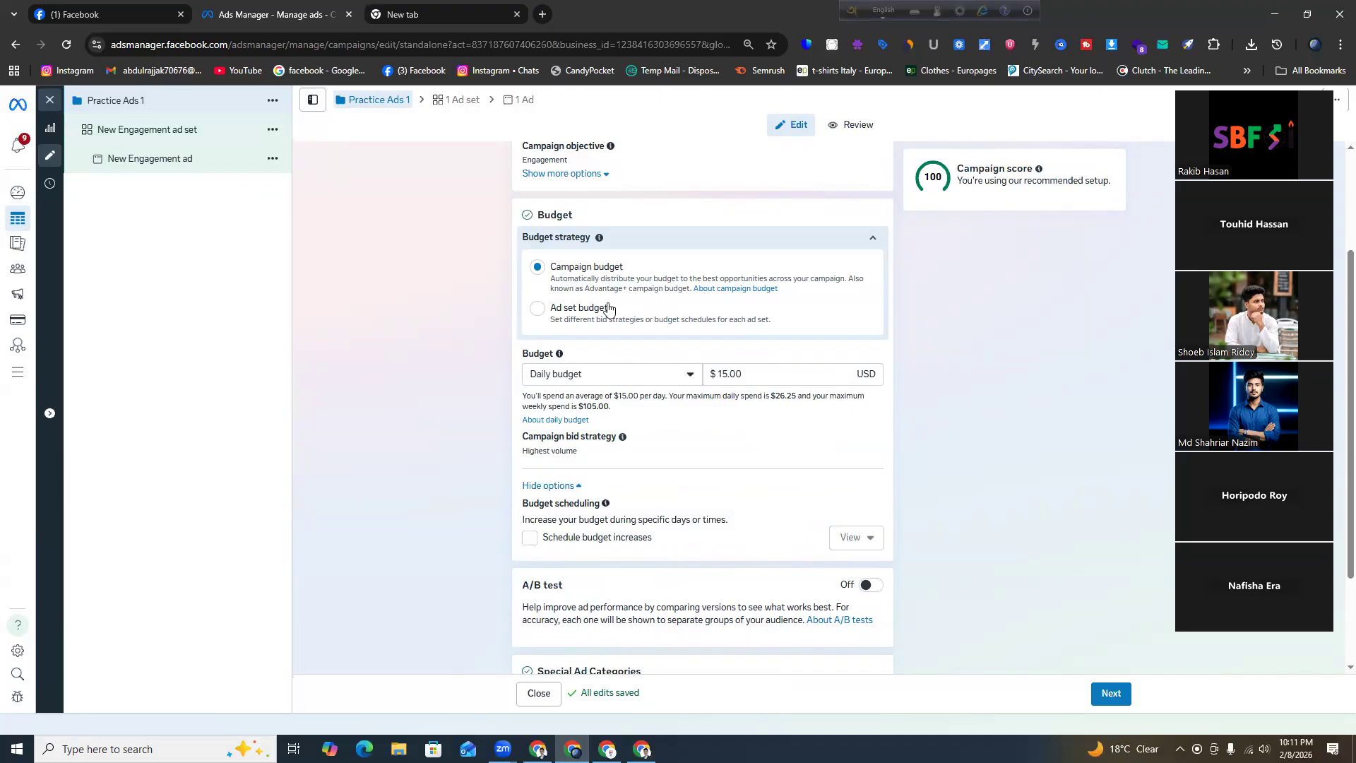
left_click(558, 310)
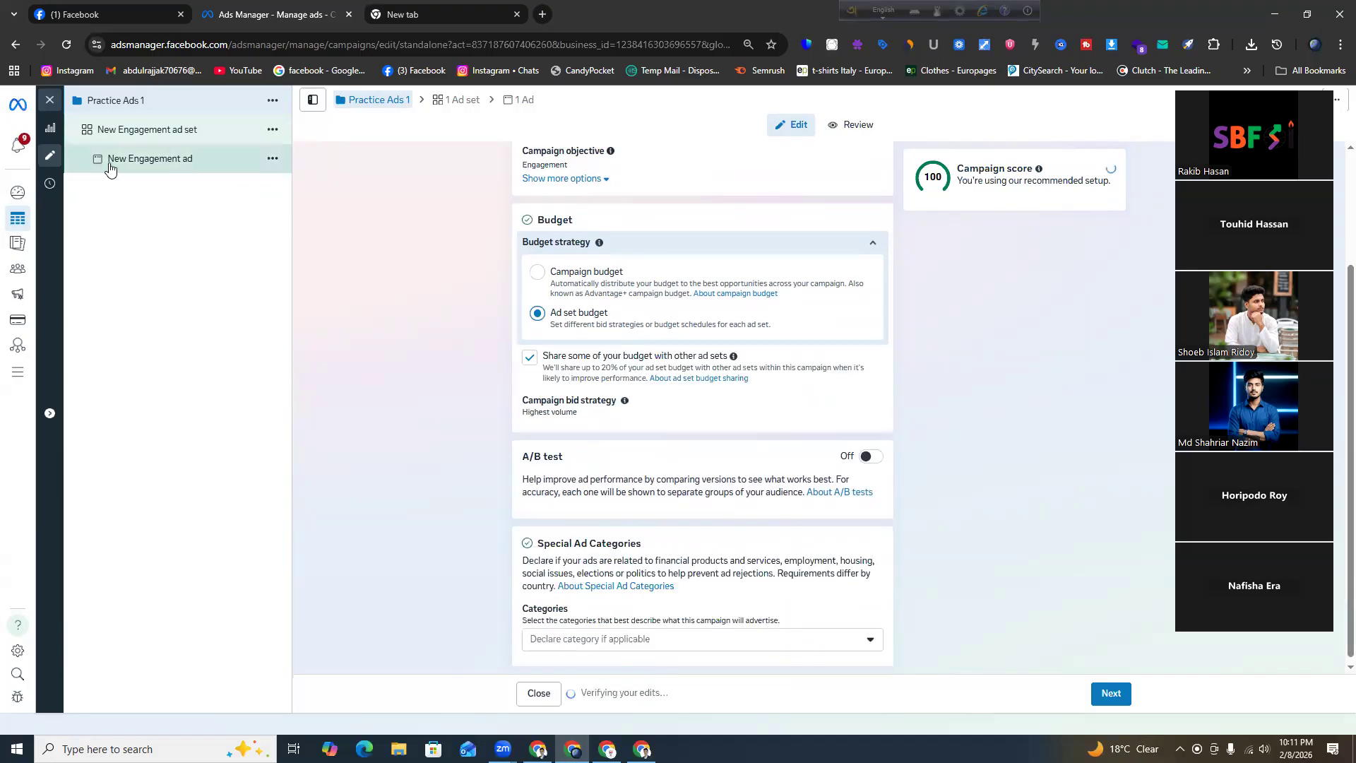
Duplicate the New Engagement ad once into the original campaign, showing existing reactions, comments and shares
left_click(272, 159)
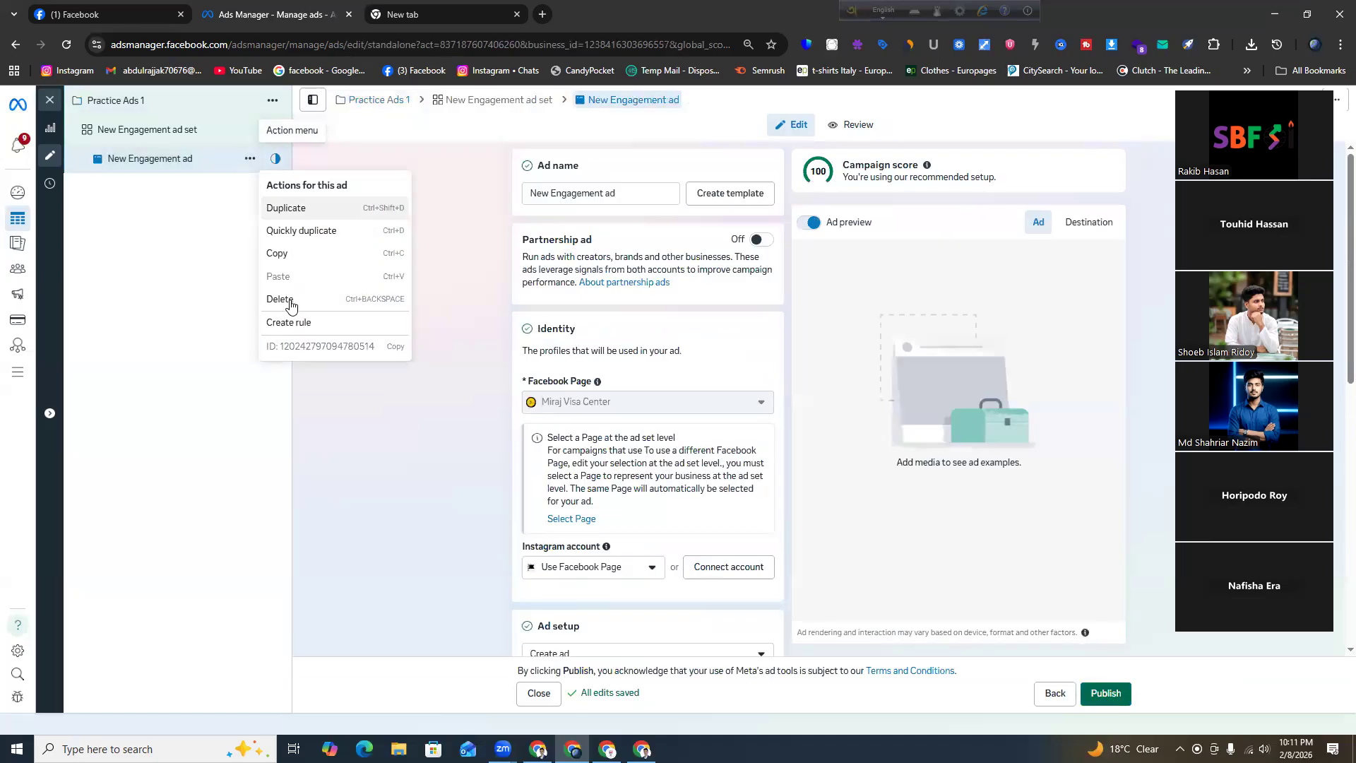
left_click(304, 210)
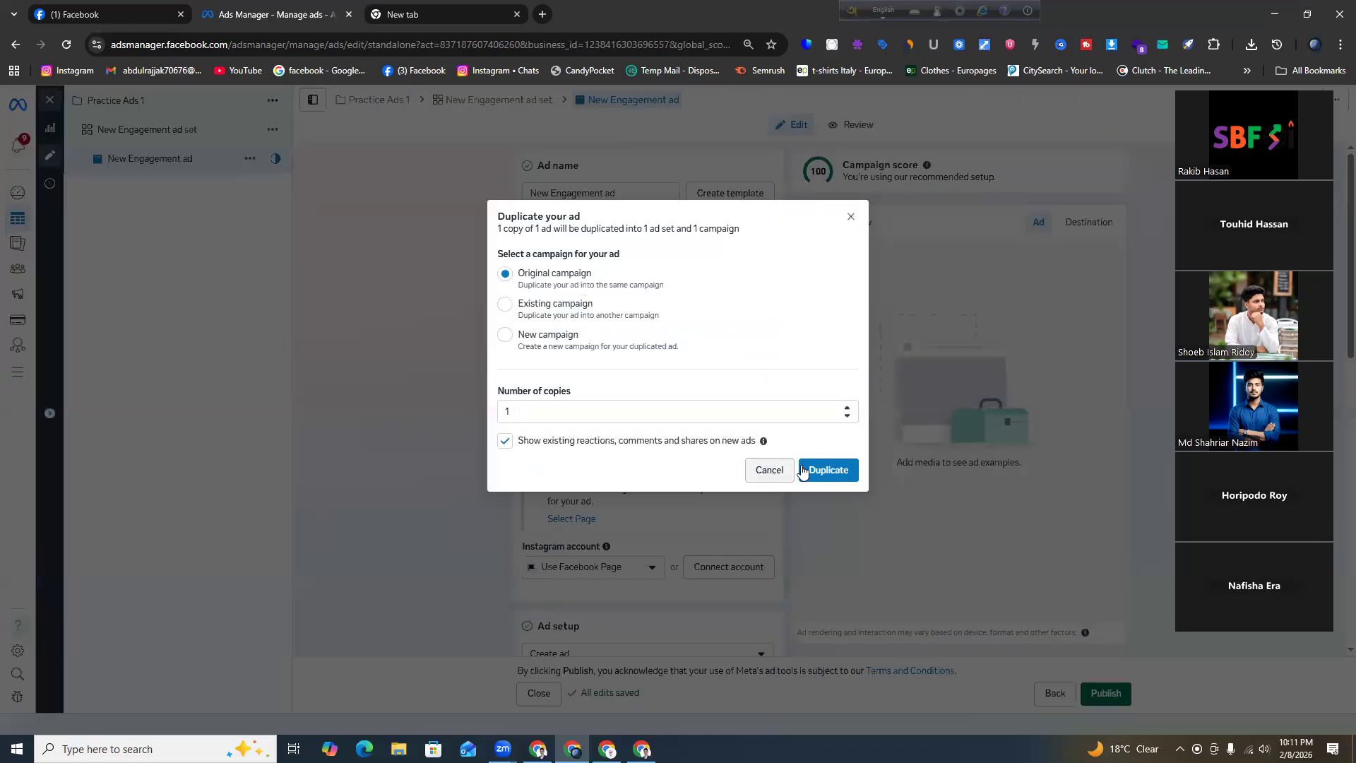
left_click(816, 469)
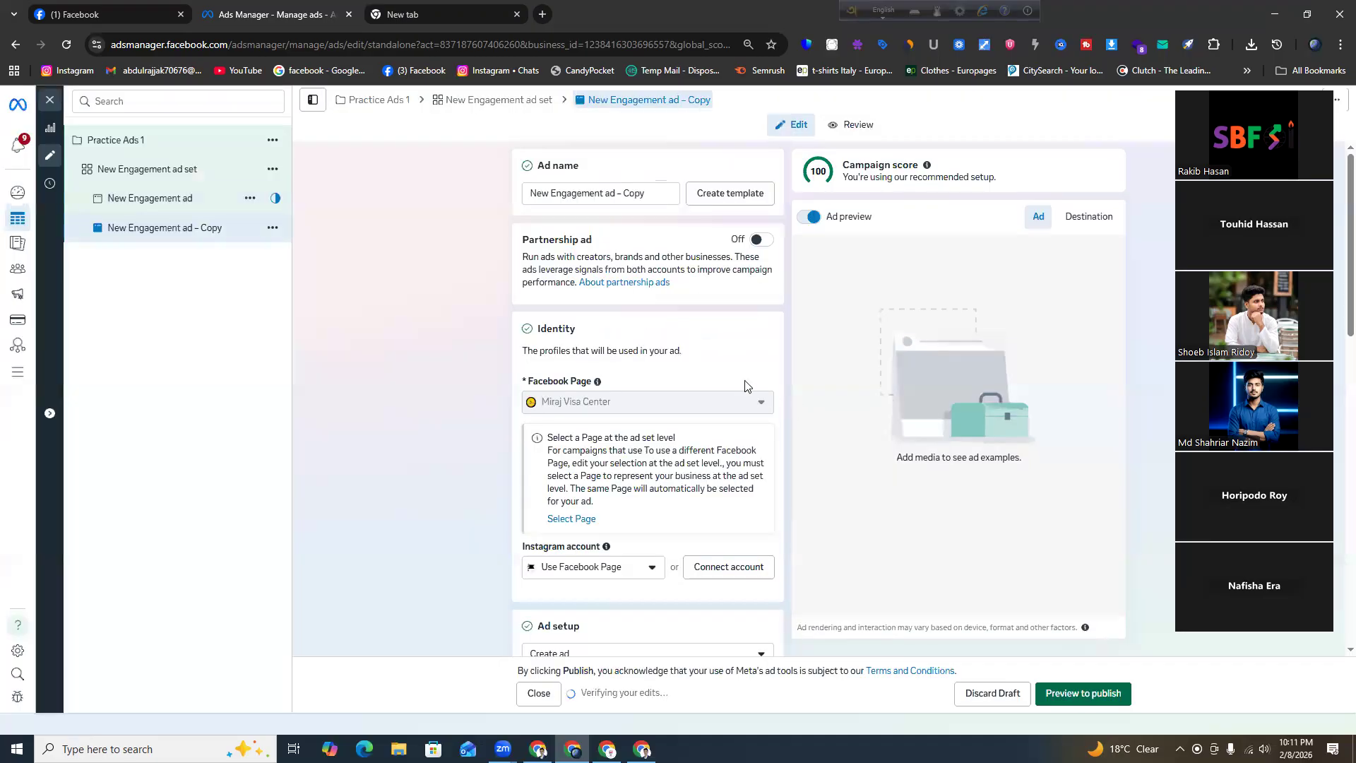
Rename the ad set to "Practice Ads 1" by reusing the copied campaign name
left_click(122, 178)
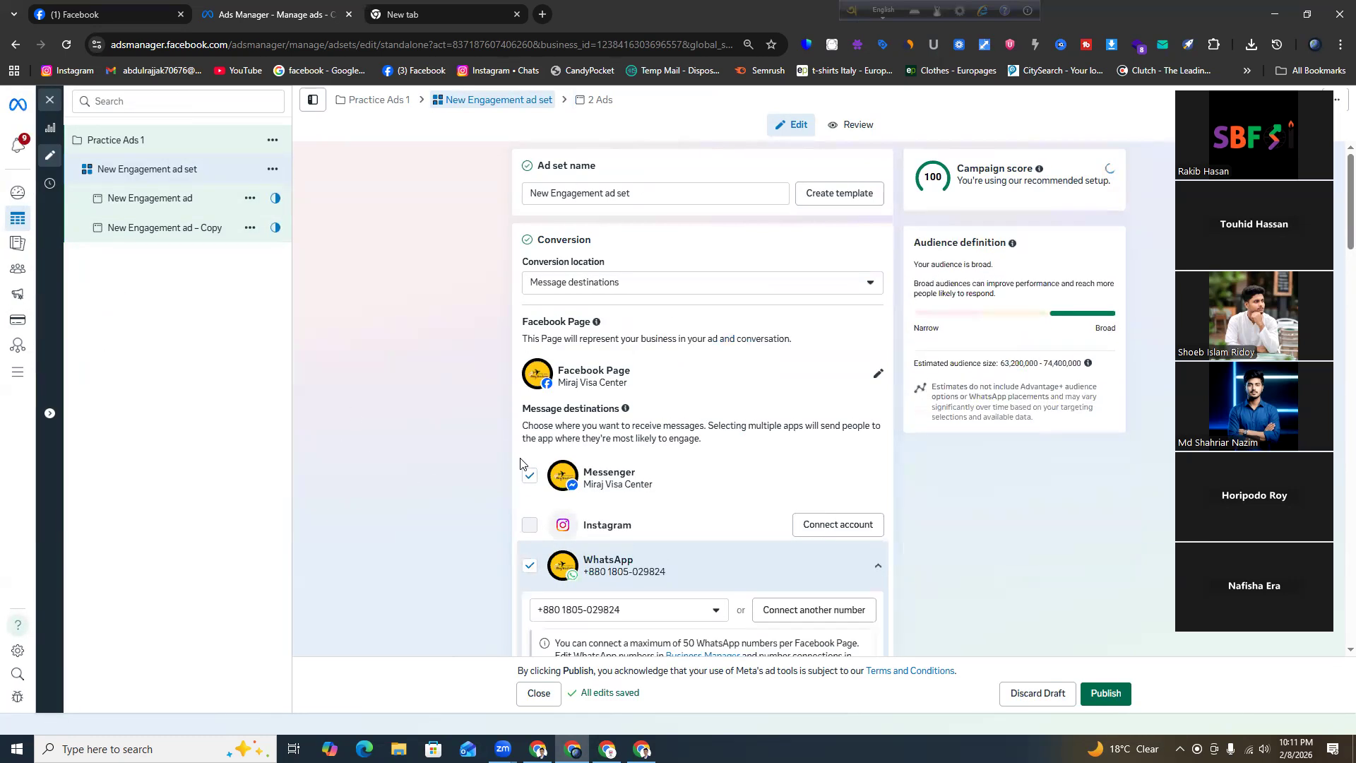
scroll(645, 312, "down", 1)
scroll(645, 312, "up", 1)
scroll(638, 309, "down", 2)
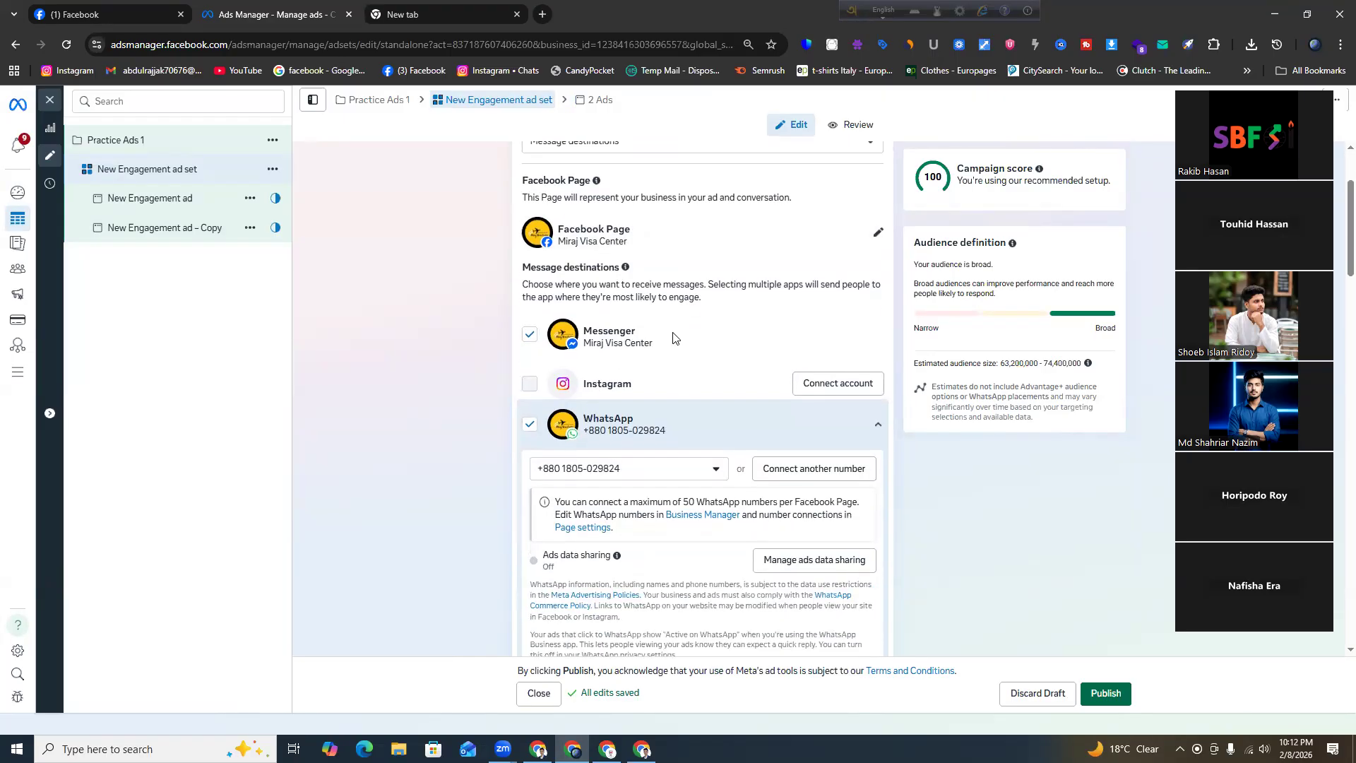
scroll(670, 323, "up", 1)
scroll(669, 324, "up", 1)
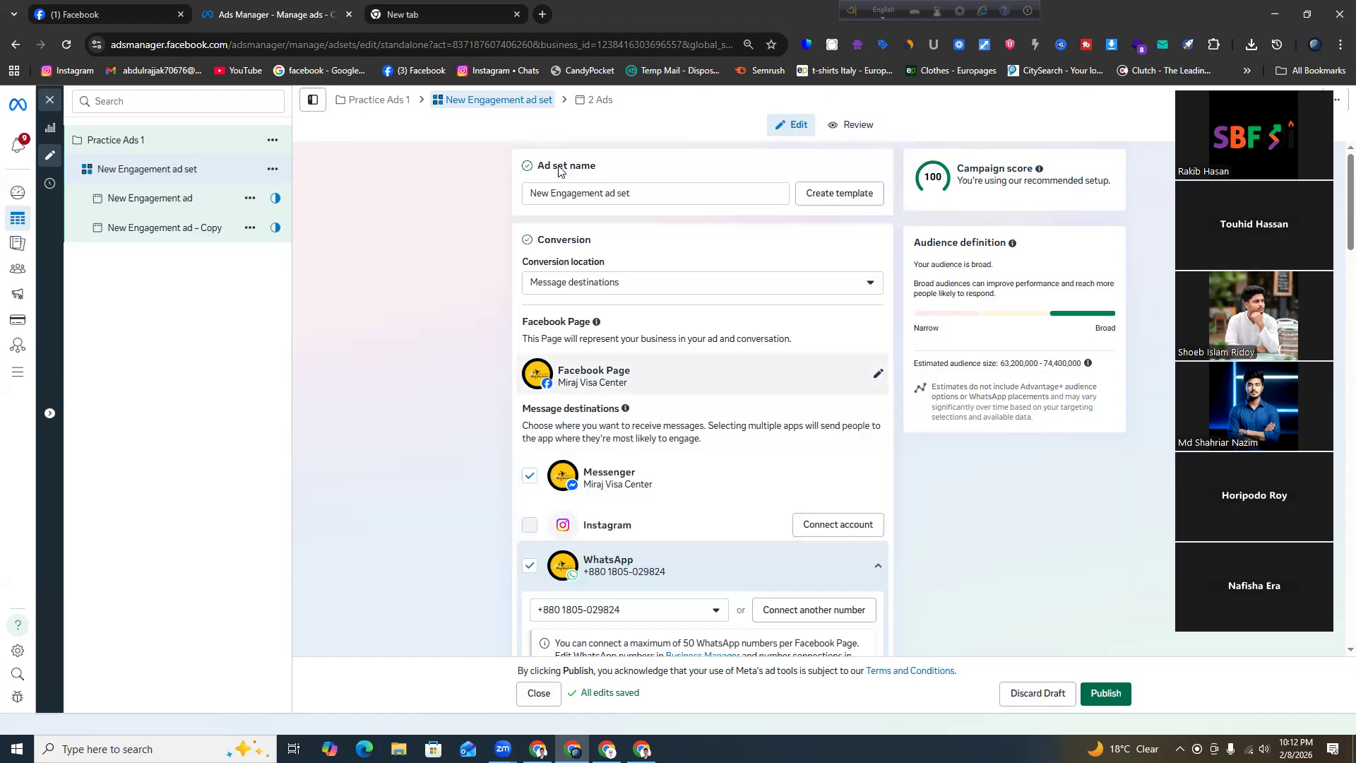
left_click_drag(632, 193, 506, 197)
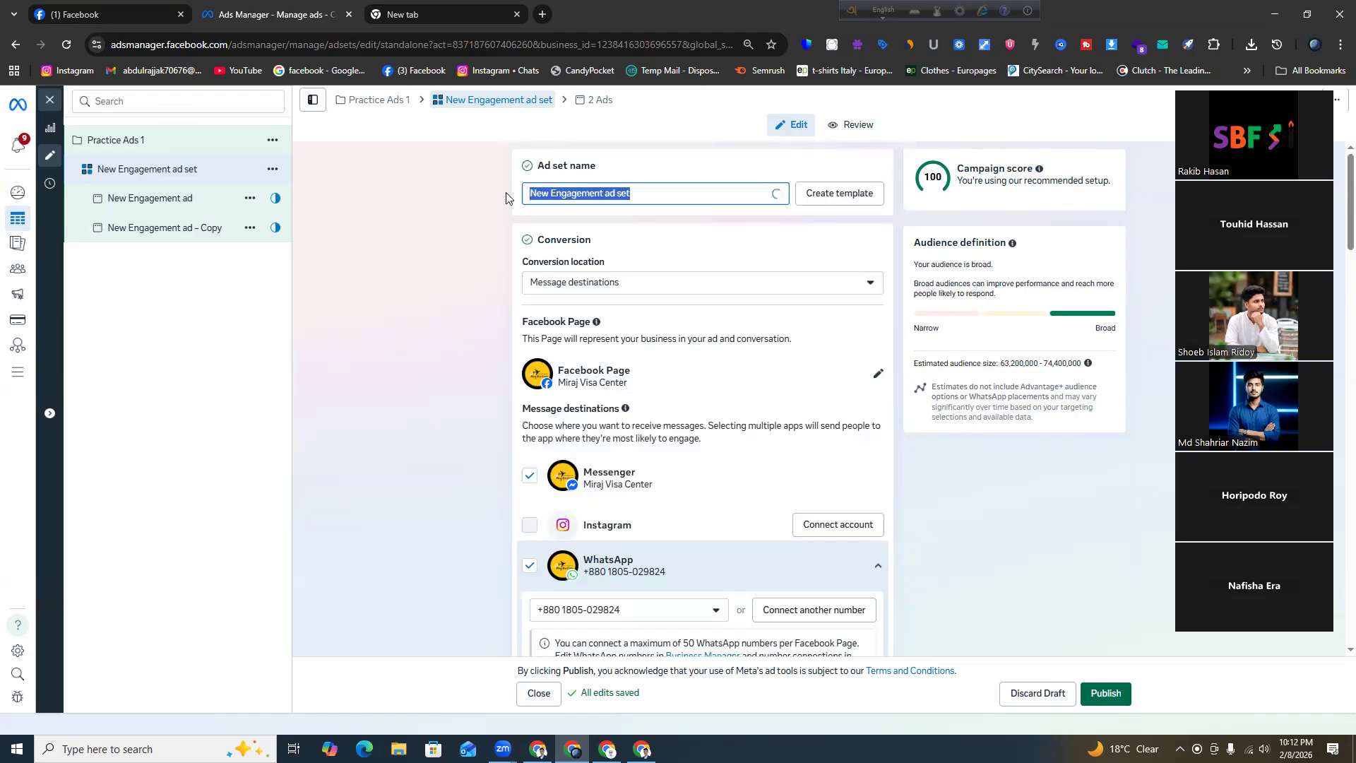
key("ctrl+v")
left_click(463, 212)
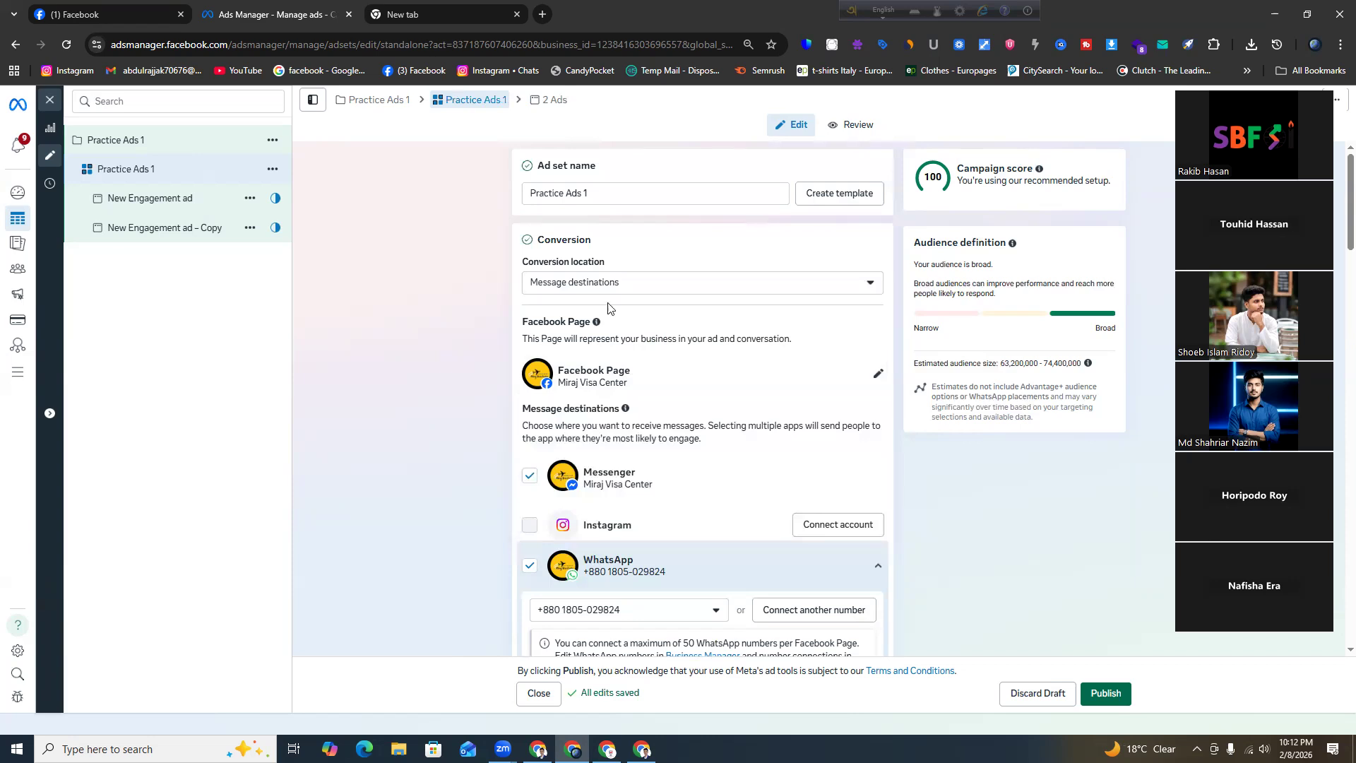
Check the ad set's conversion location options and deselect Messenger as a message destination
left_click(607, 283)
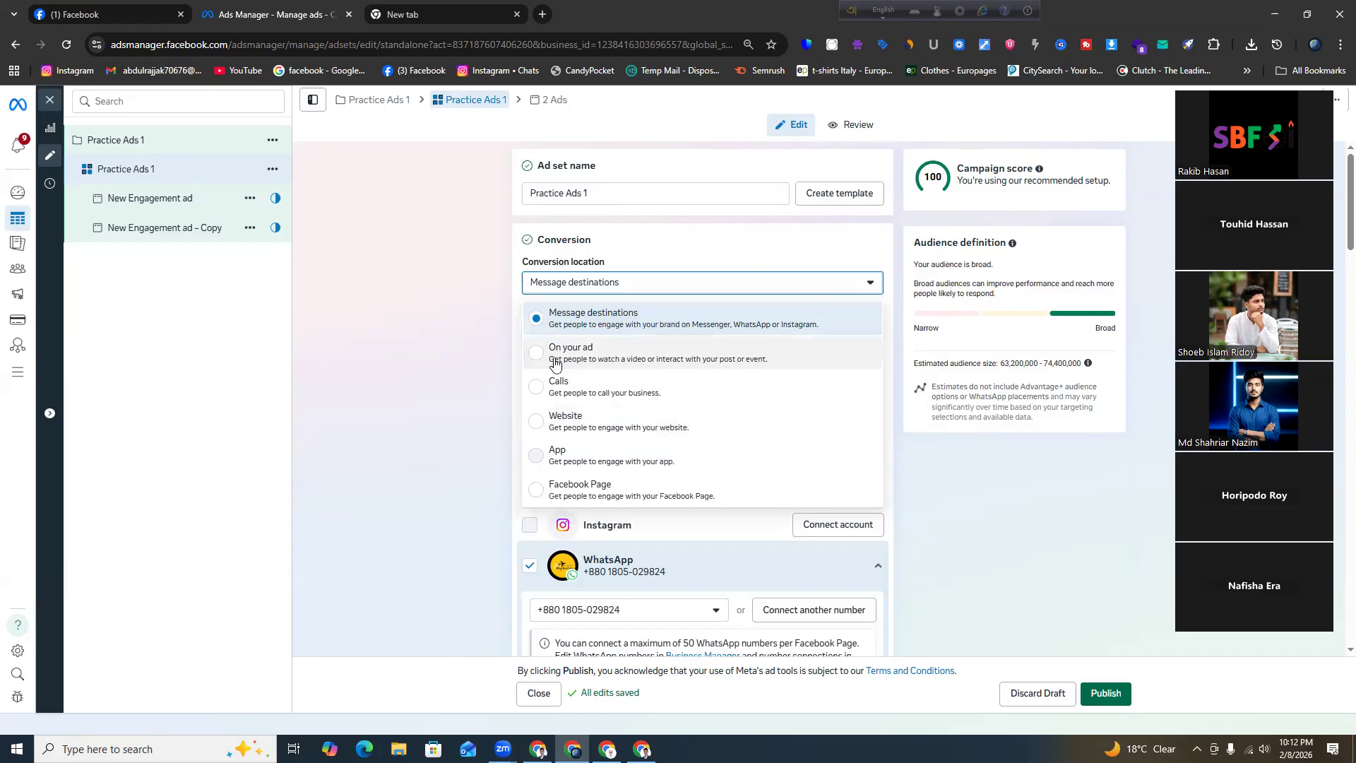
left_click(446, 349)
scroll(664, 349, "down", 2)
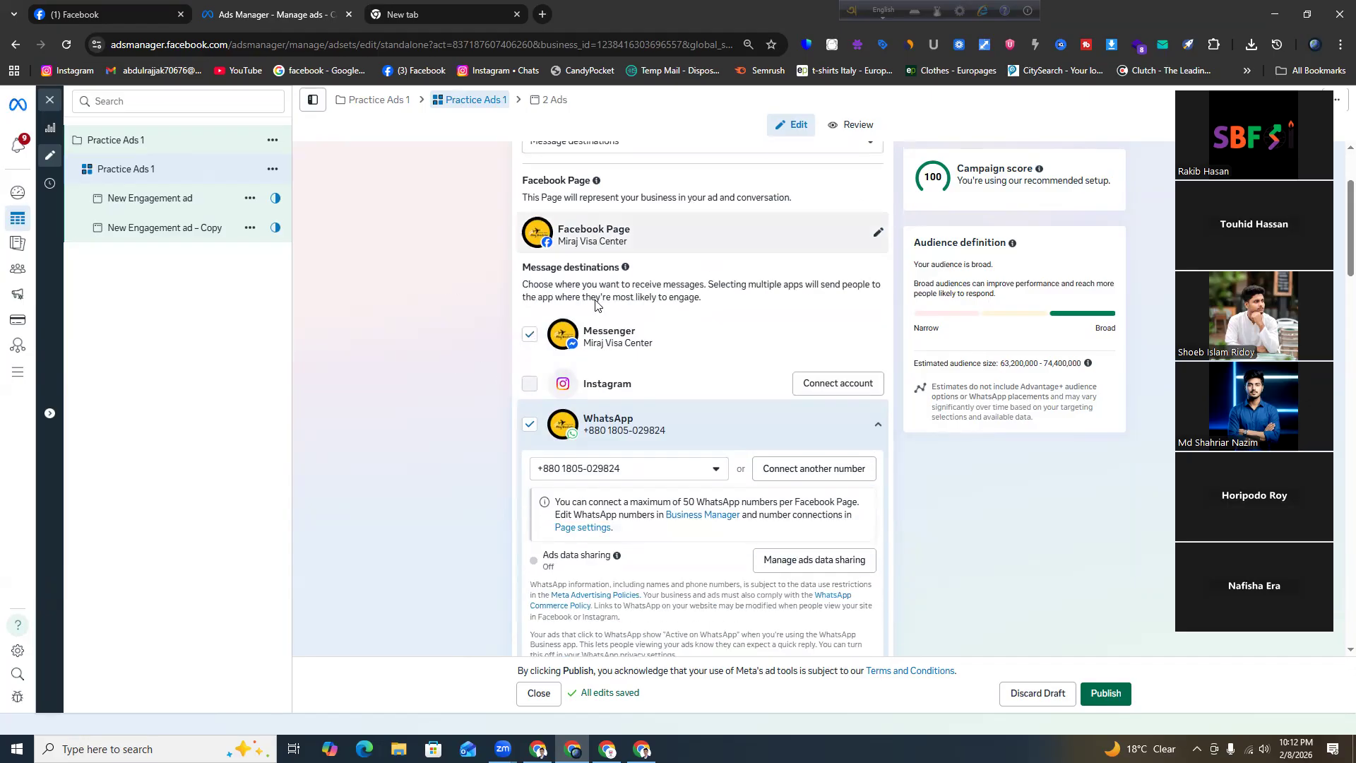
left_click(531, 335)
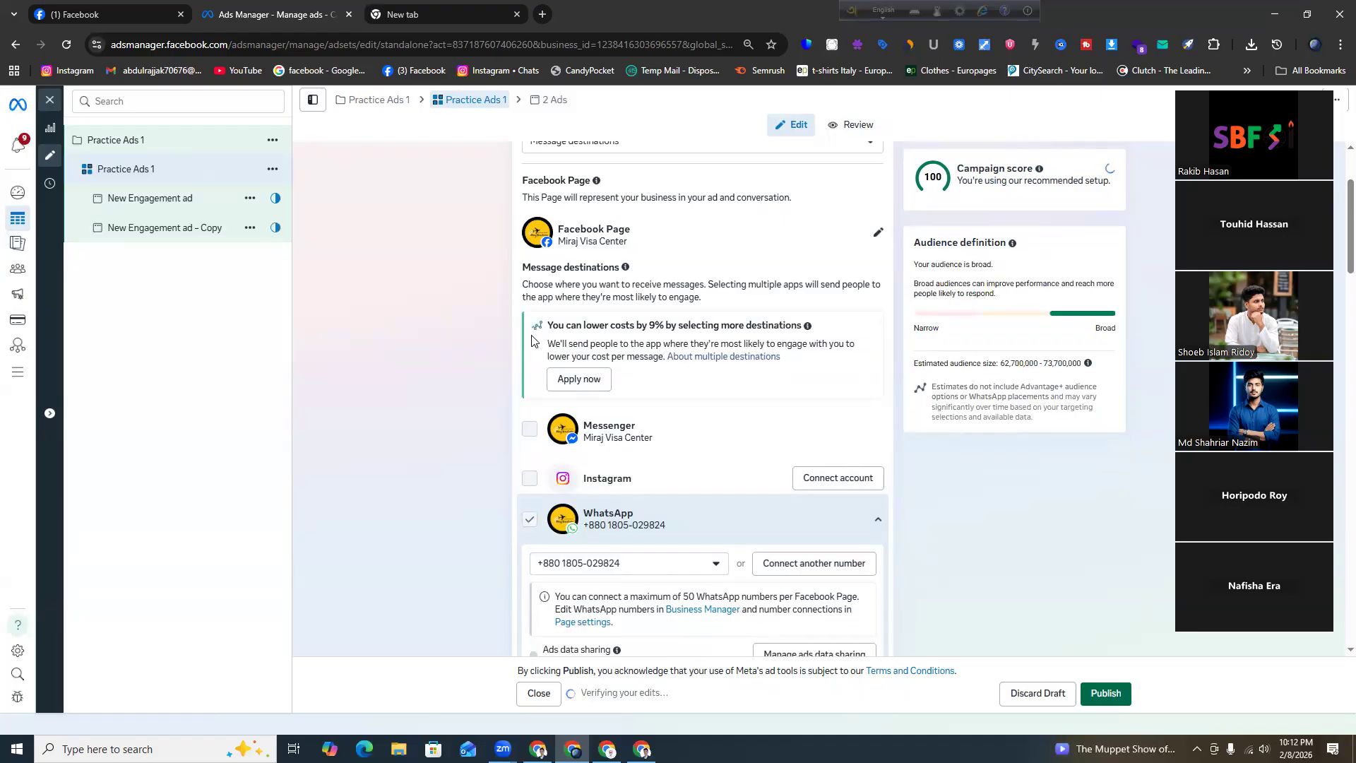
Examine the ad set's Facebook Page selection and its available performance goals
scroll(529, 332, "down", 4)
scroll(528, 324, "up", 6)
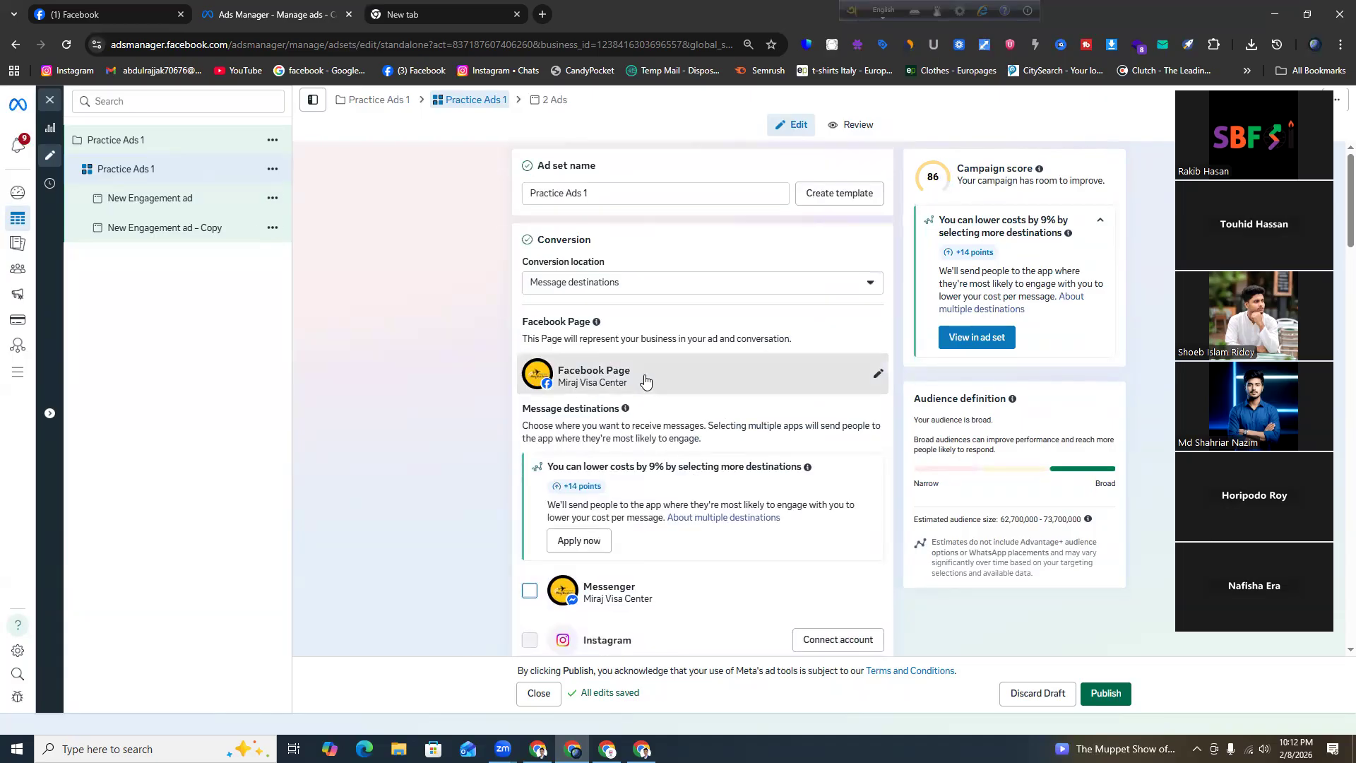
left_click(645, 381)
left_click(407, 442)
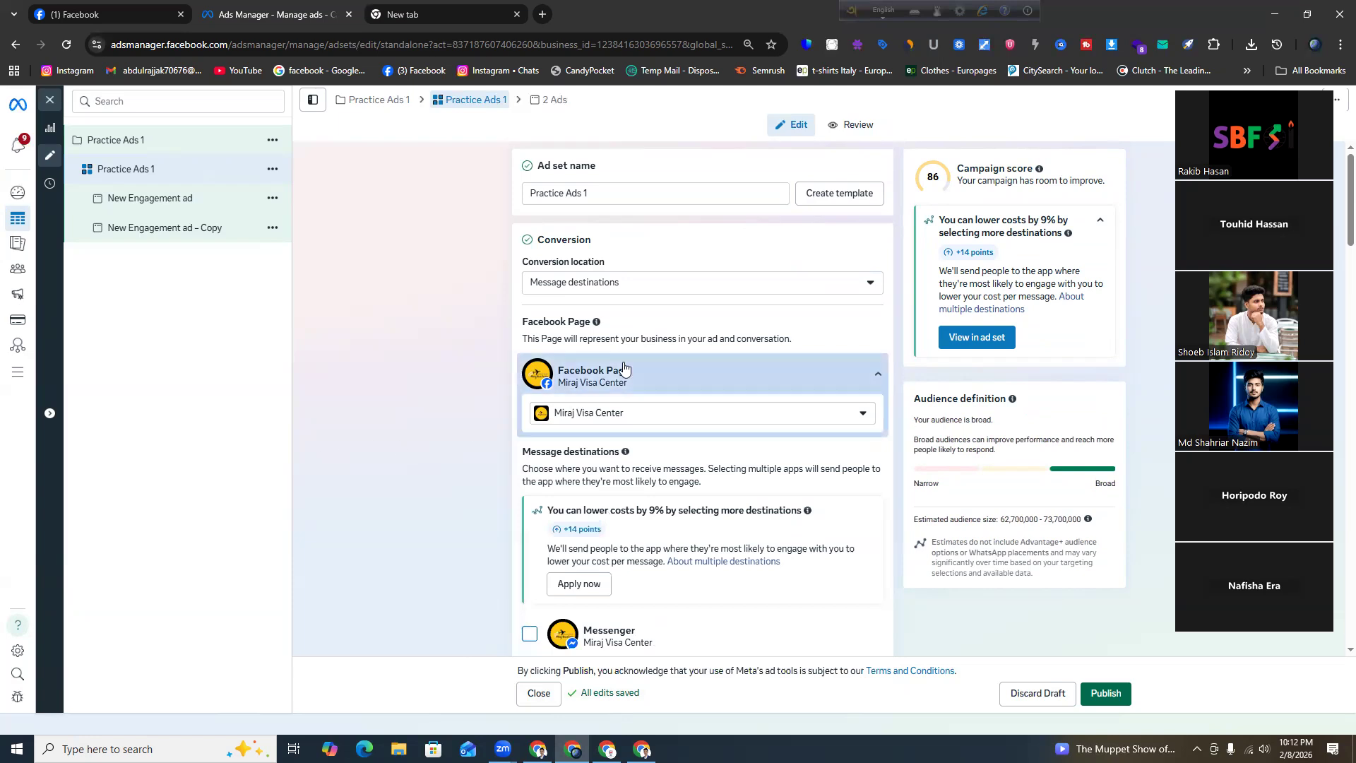
scroll(495, 375, "down", 8)
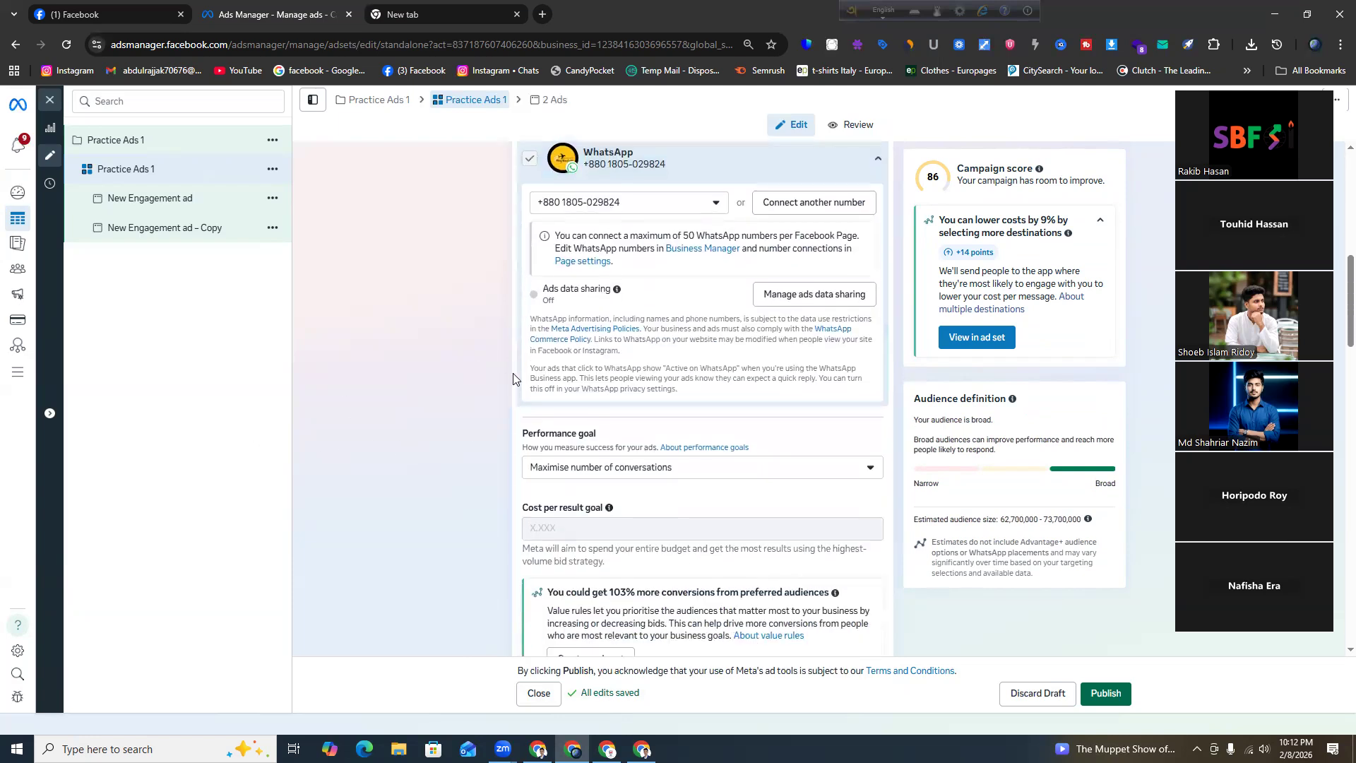
scroll(513, 380, "down", 1)
left_click(625, 397)
left_click(438, 452)
scroll(593, 373, "down", 1)
left_click(610, 336)
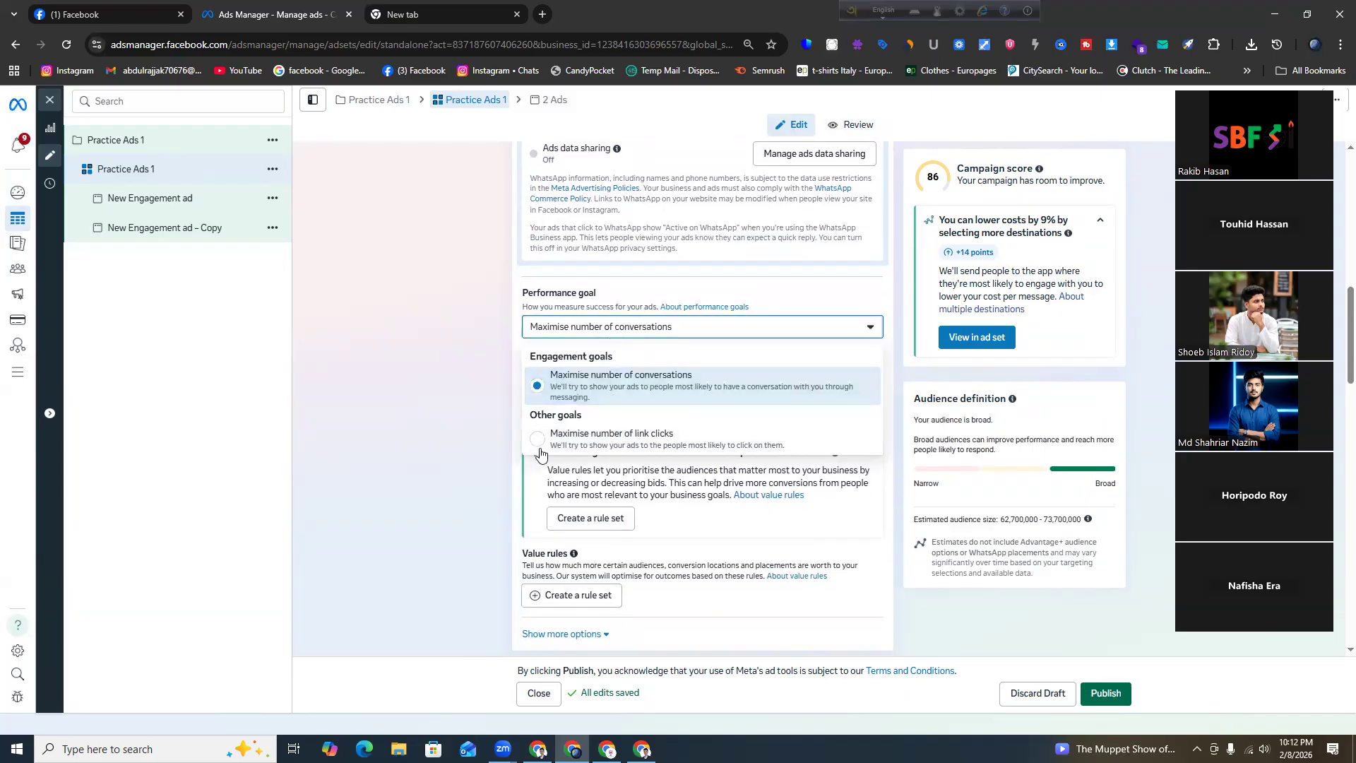
left_click(472, 438)
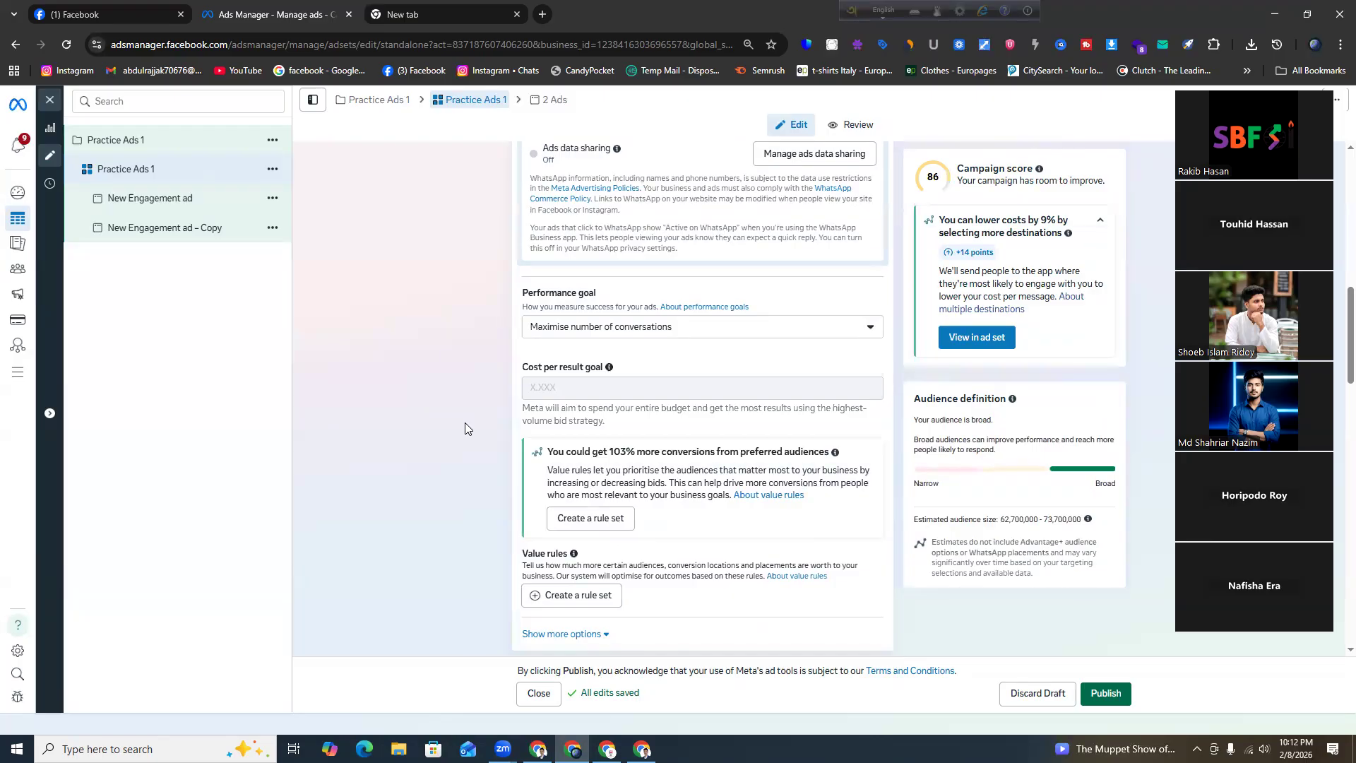
Switch the ad set's budget type to a lifetime budget and set the amount to $30.00
scroll(464, 428, "down", 4)
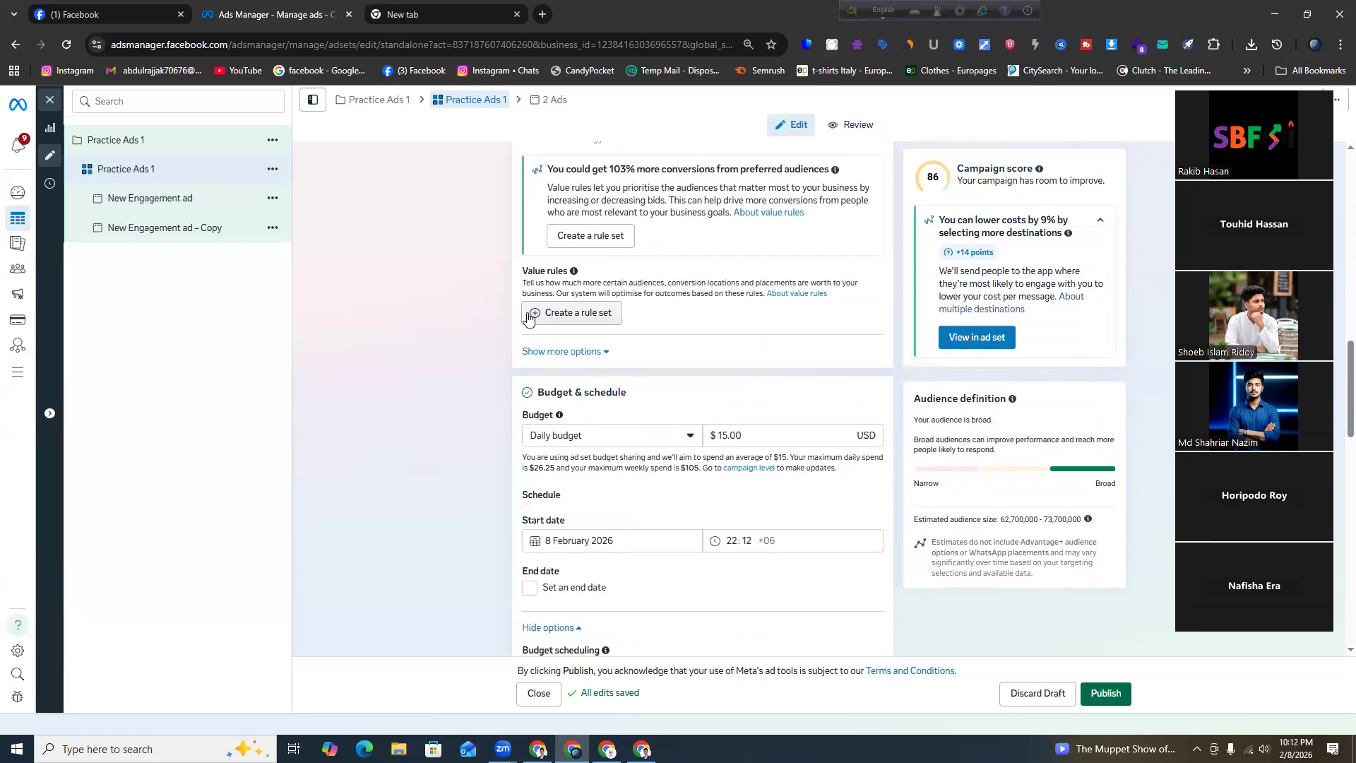
scroll(400, 387, "down", 2)
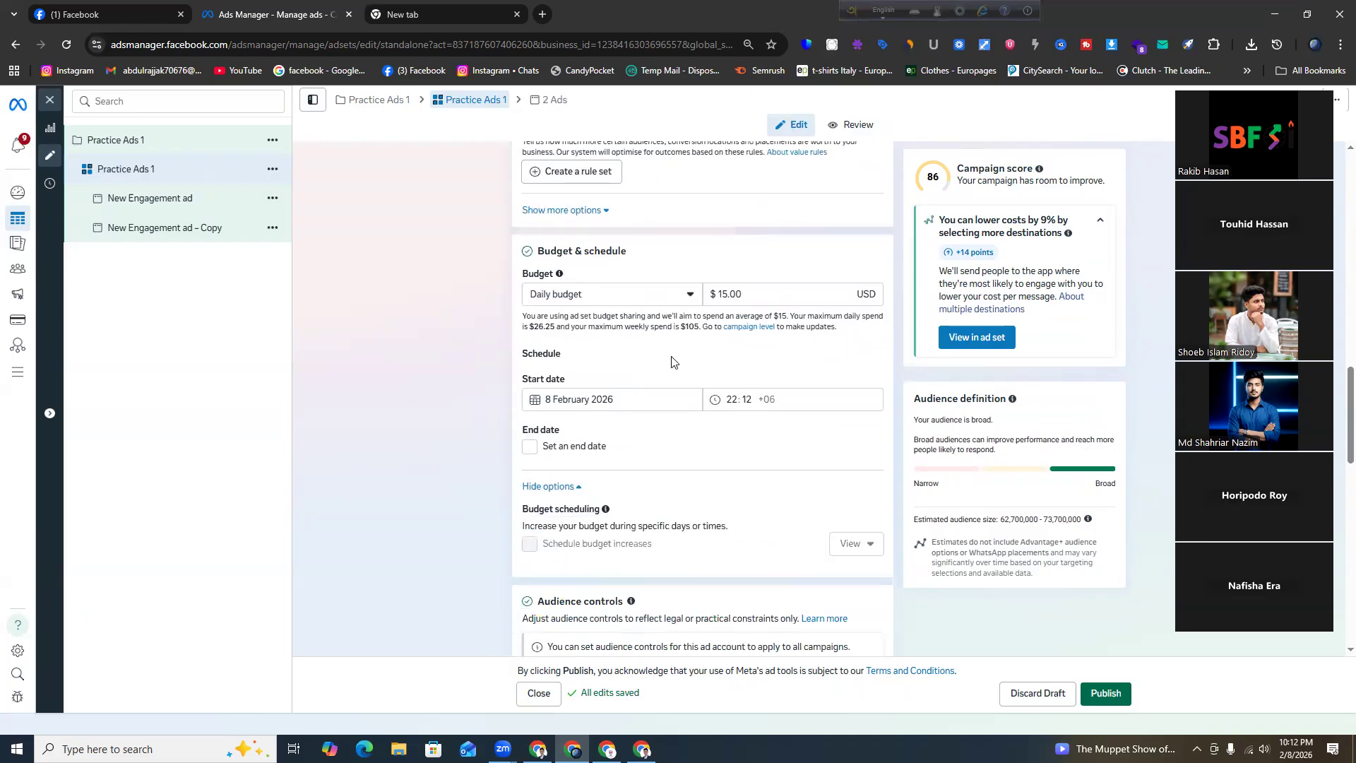
left_click(603, 306)
left_click(595, 349)
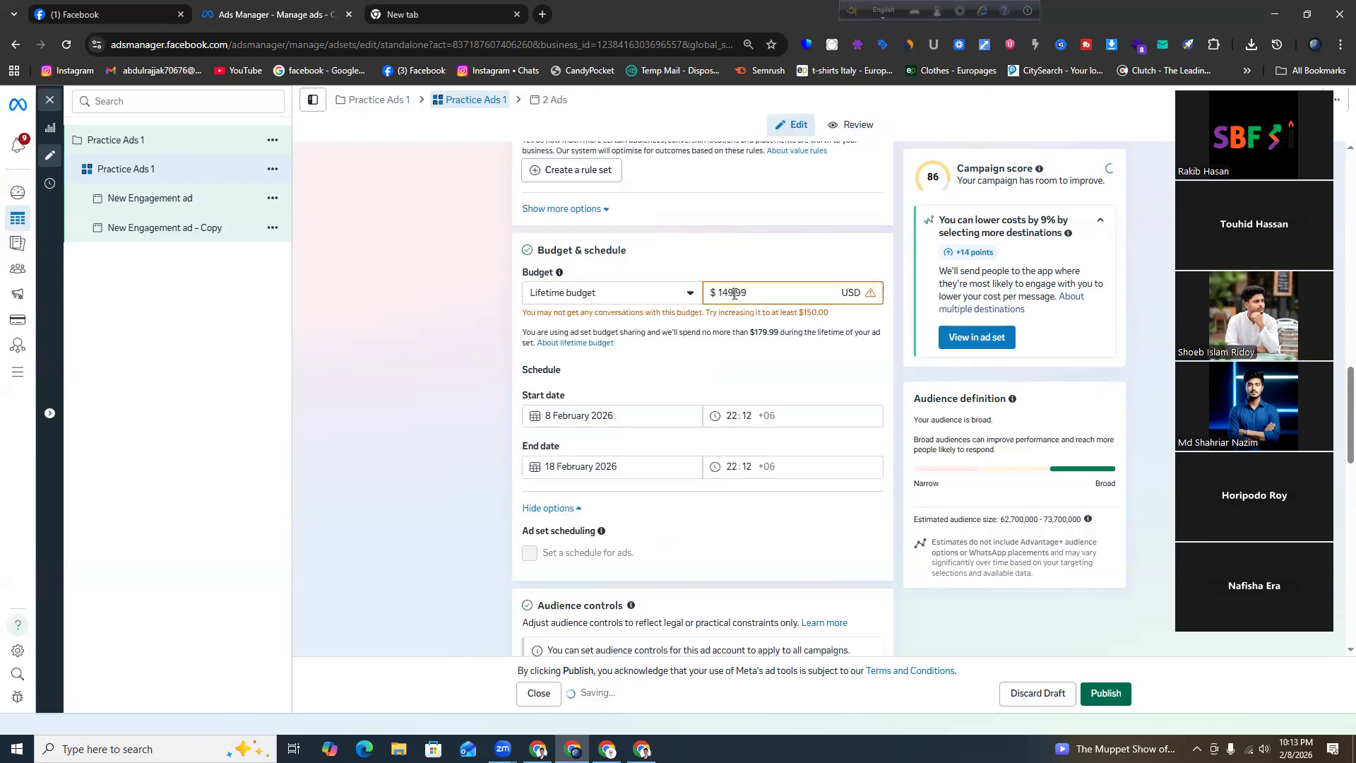
double_click(728, 293)
type("30")
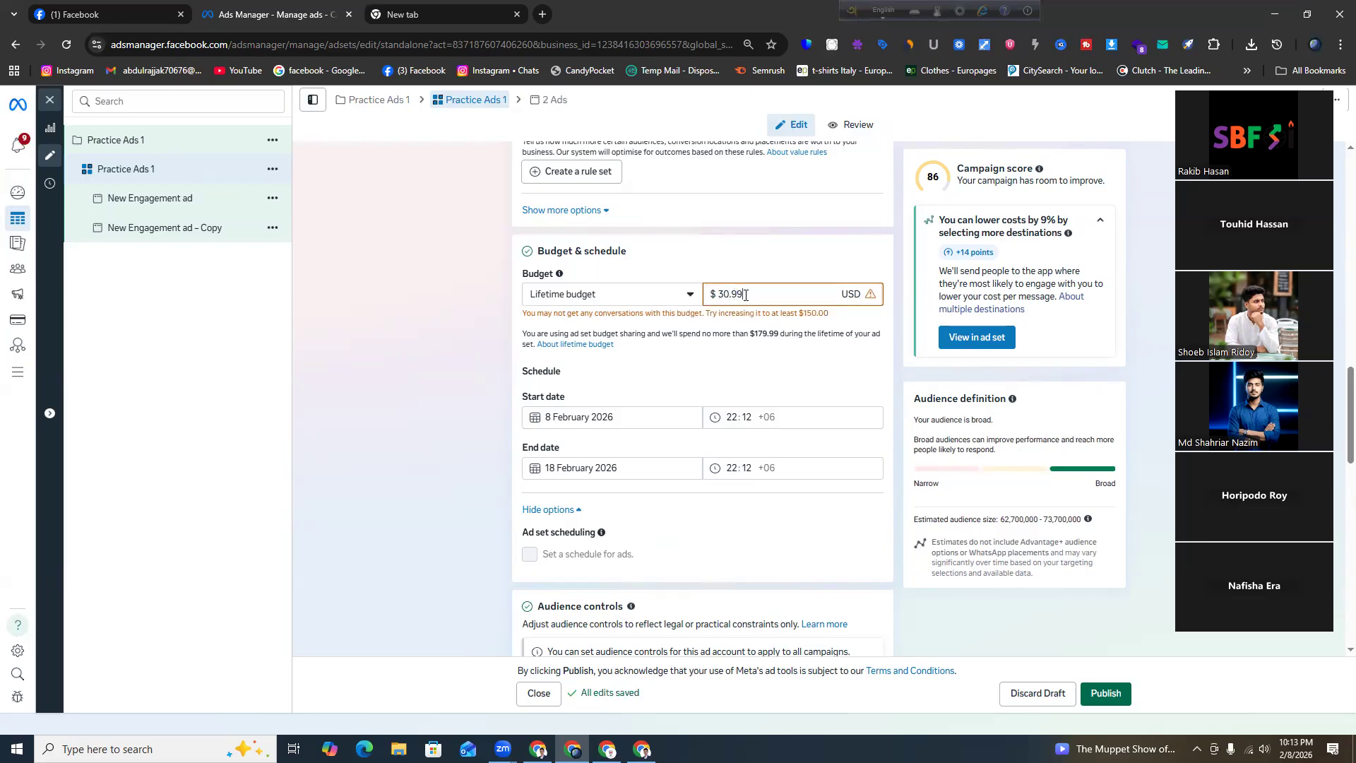
left_click(489, 287)
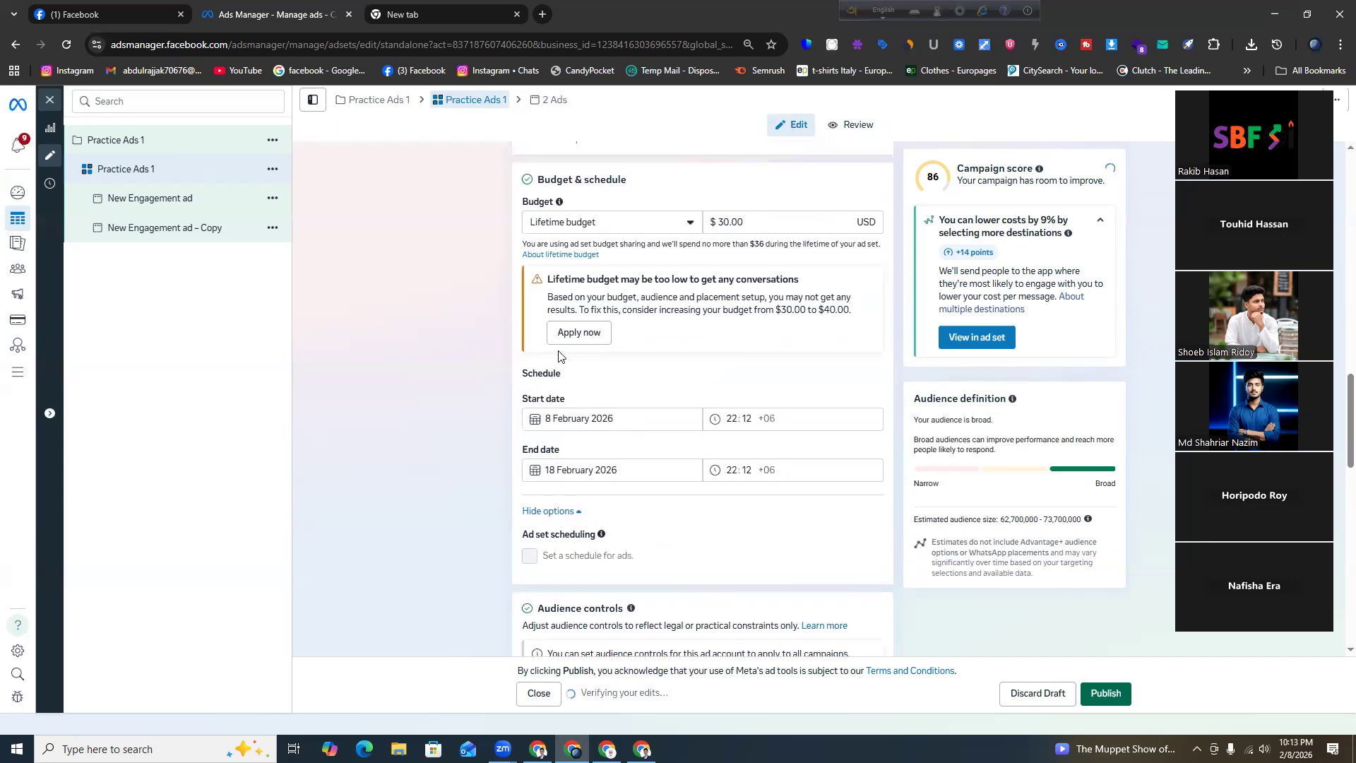
Set the ad set's end date to 12 February 2026
left_click(577, 470)
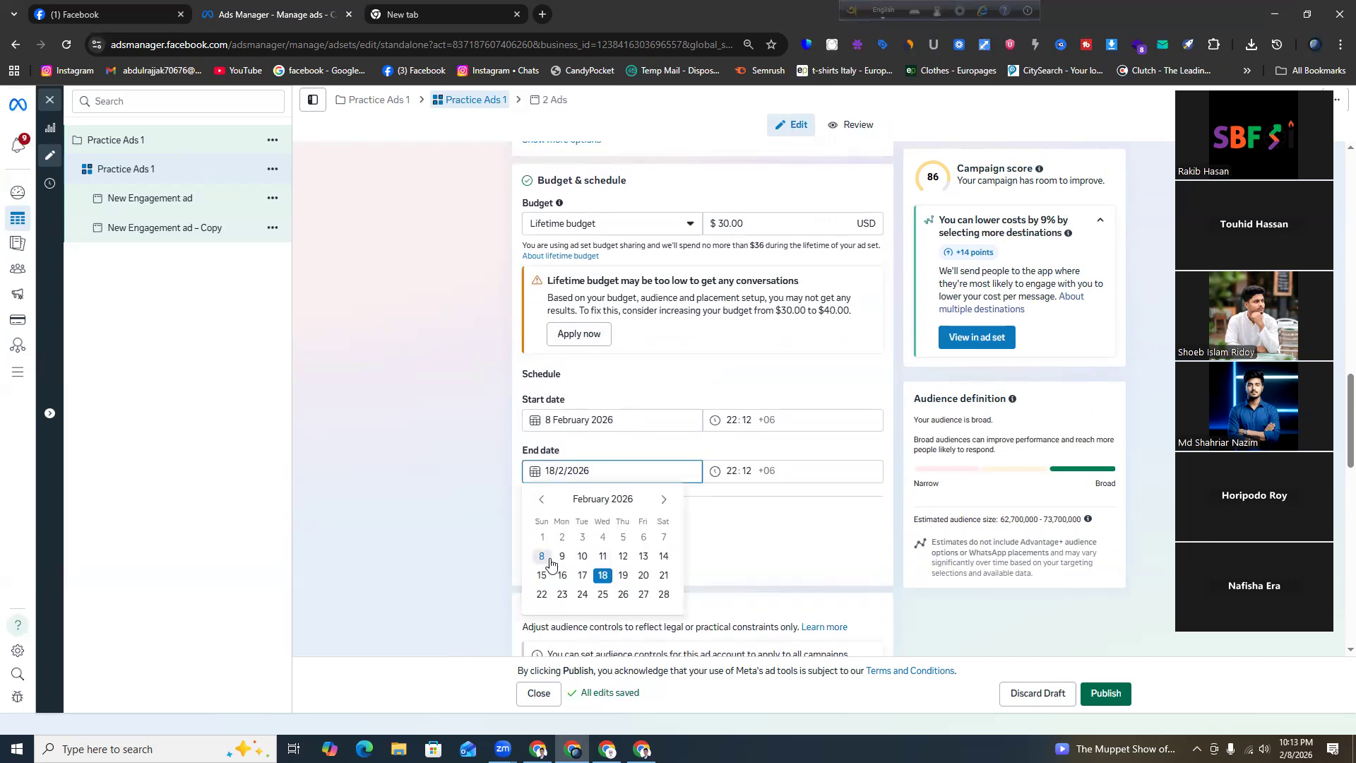
left_click(603, 556)
left_click(488, 509)
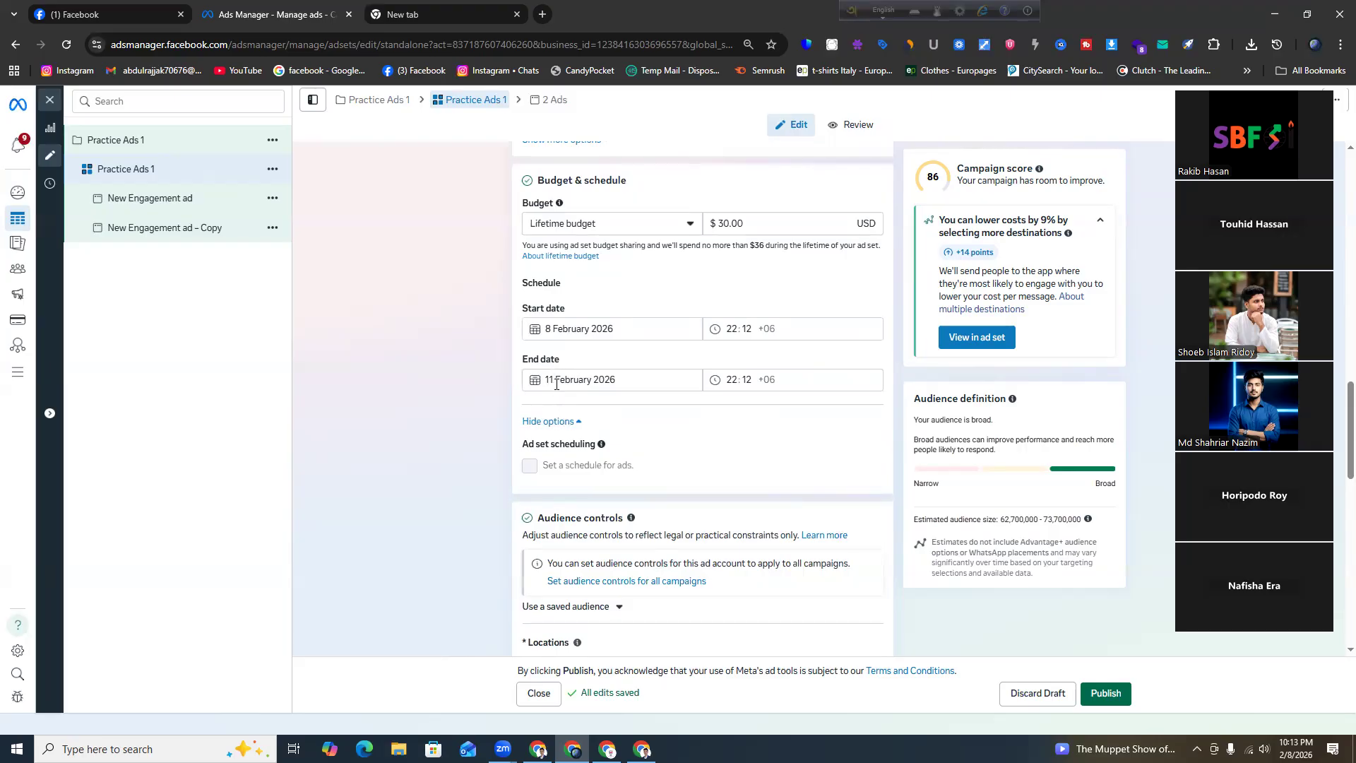
left_click(556, 384)
left_click(619, 469)
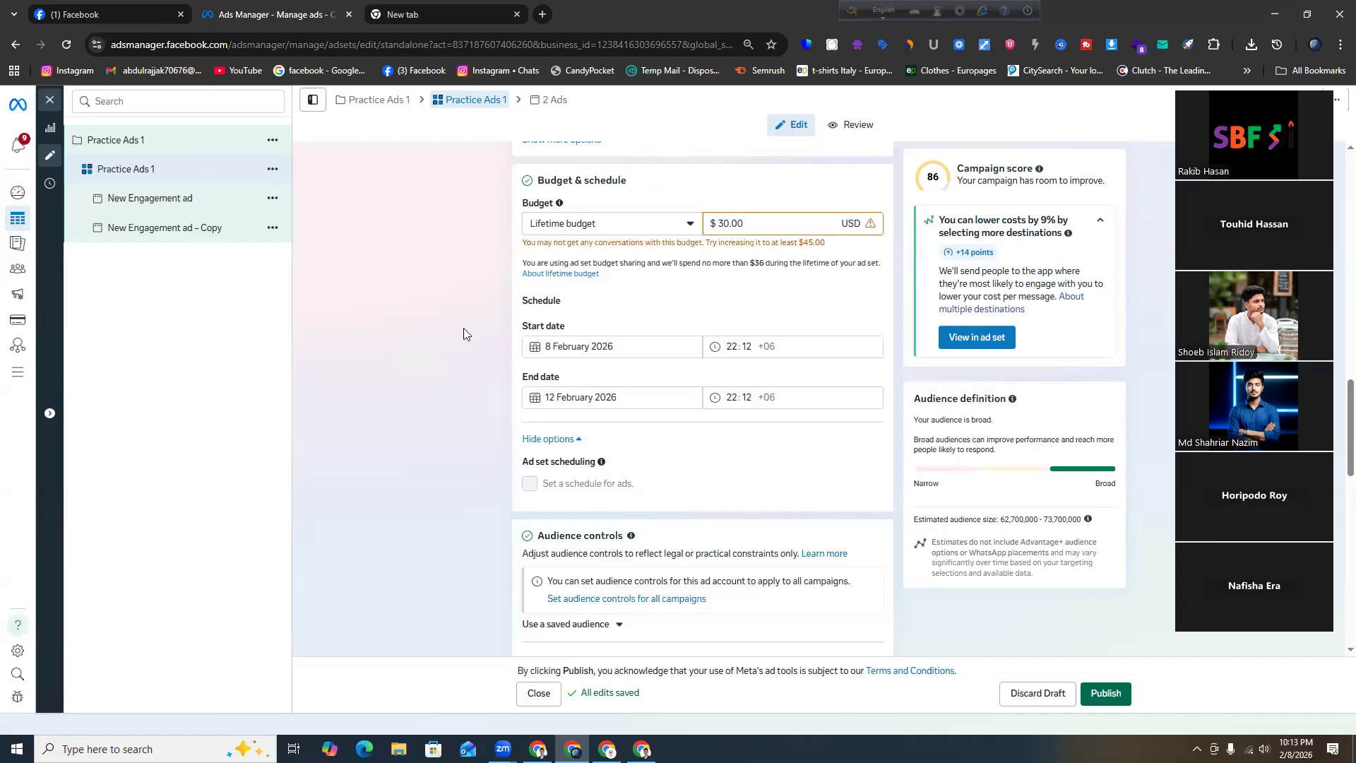
Review the ad set's budget, schedule and audience control settings, including the lifetime budget amount and dates
scroll(522, 297, "down", 2)
scroll(573, 258, "up", 3)
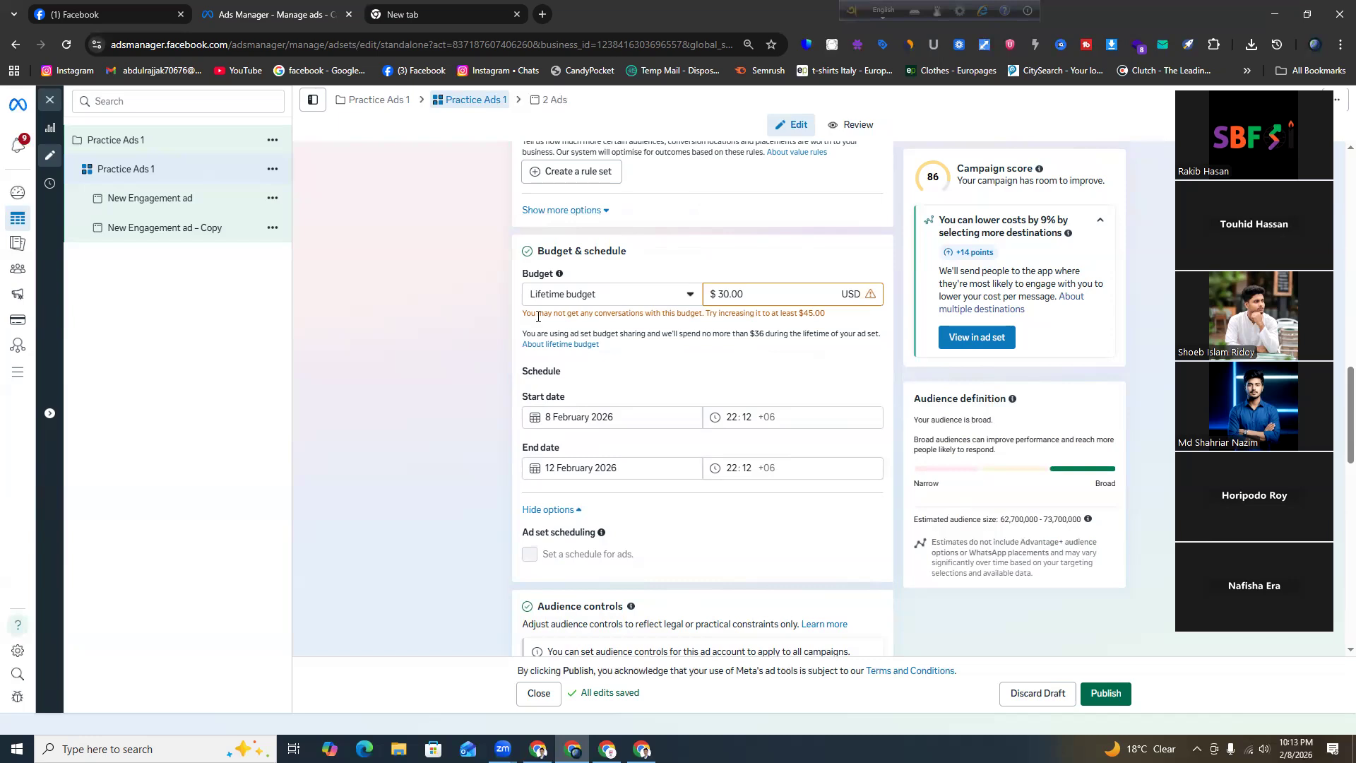
scroll(537, 317, "down", 4)
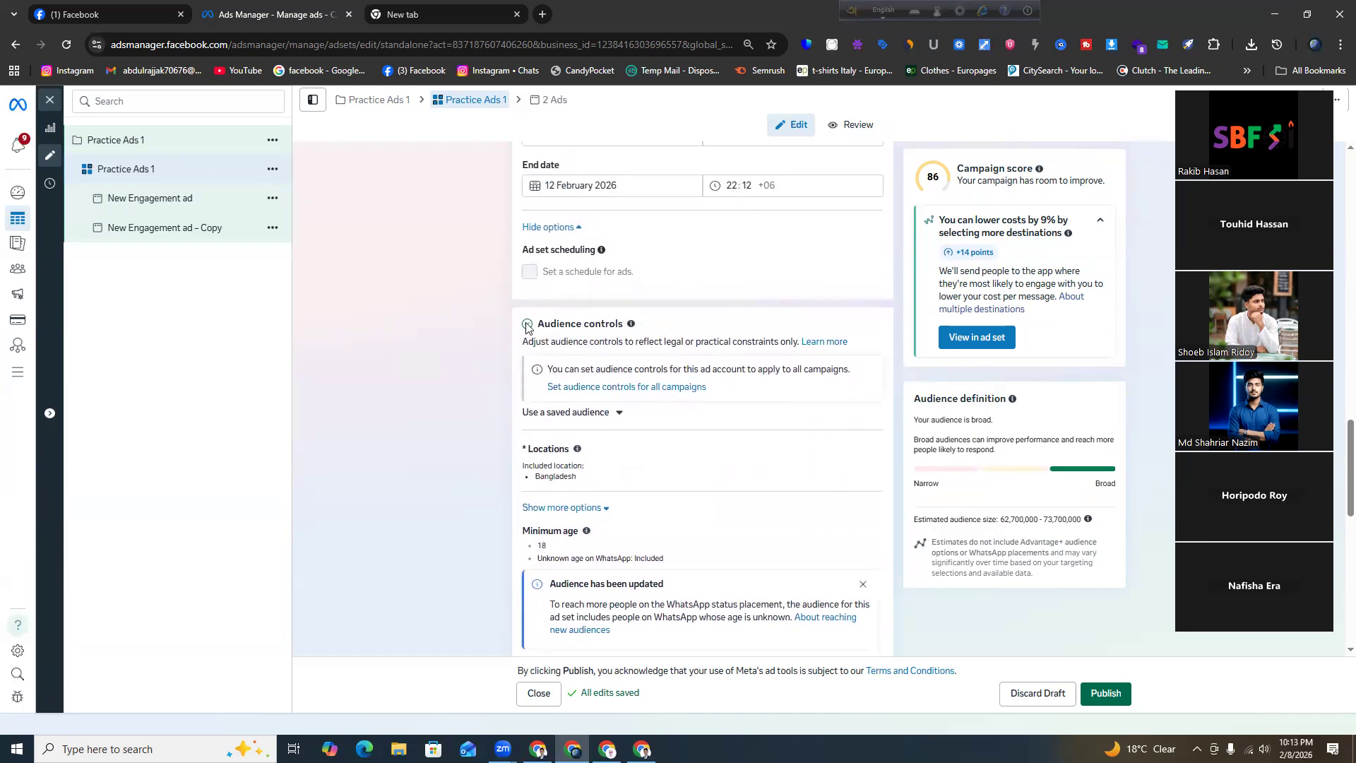
scroll(527, 326, "up", 3)
scroll(579, 333, "down", 4)
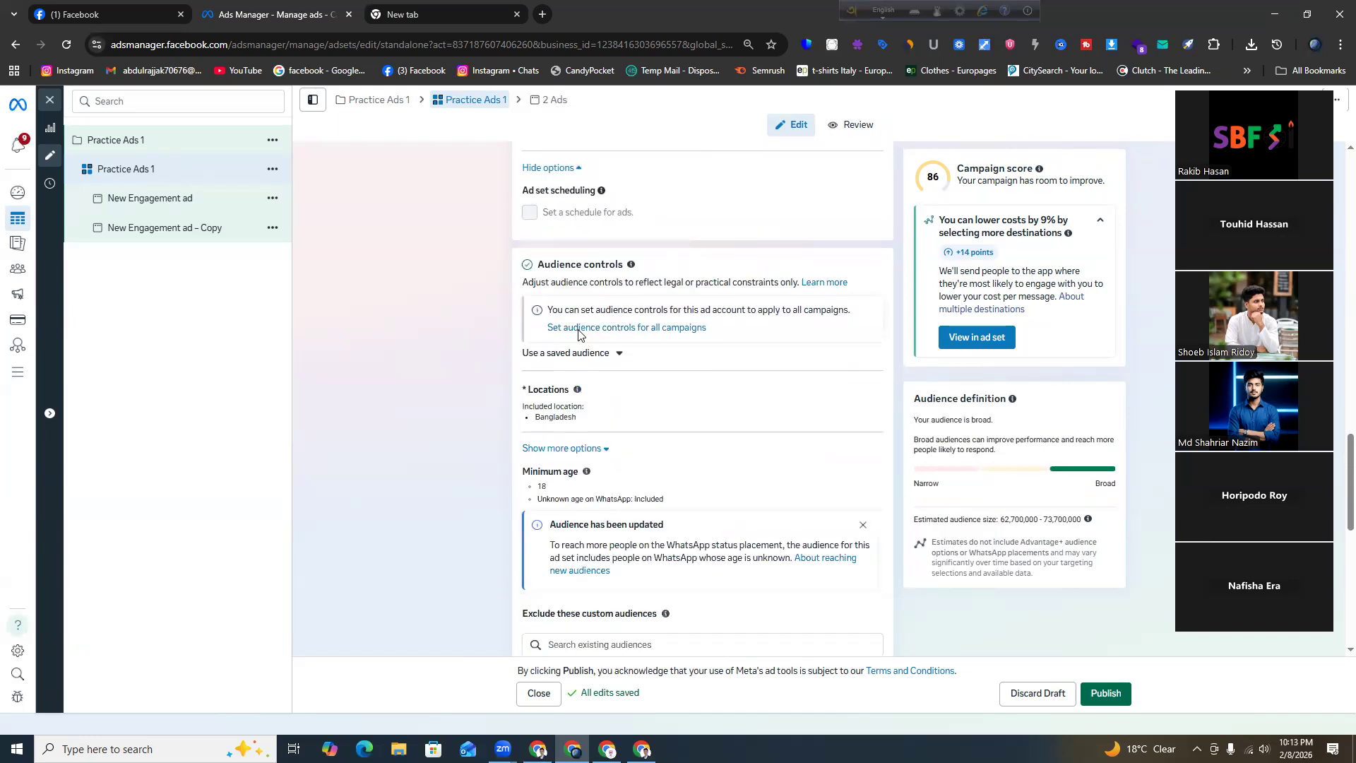
scroll(700, 165, "up", 4)
scroll(700, 165, "up", 2)
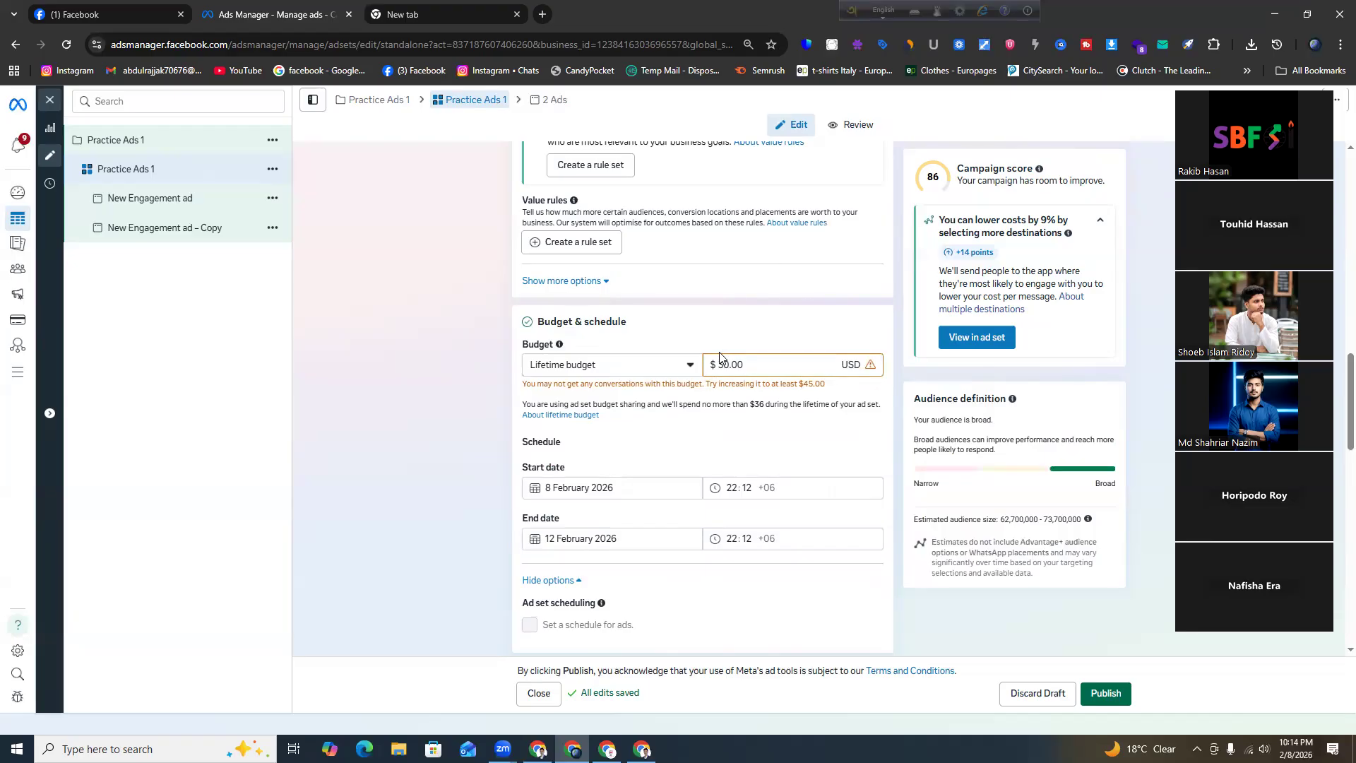
scroll(671, 340, "down", 1)
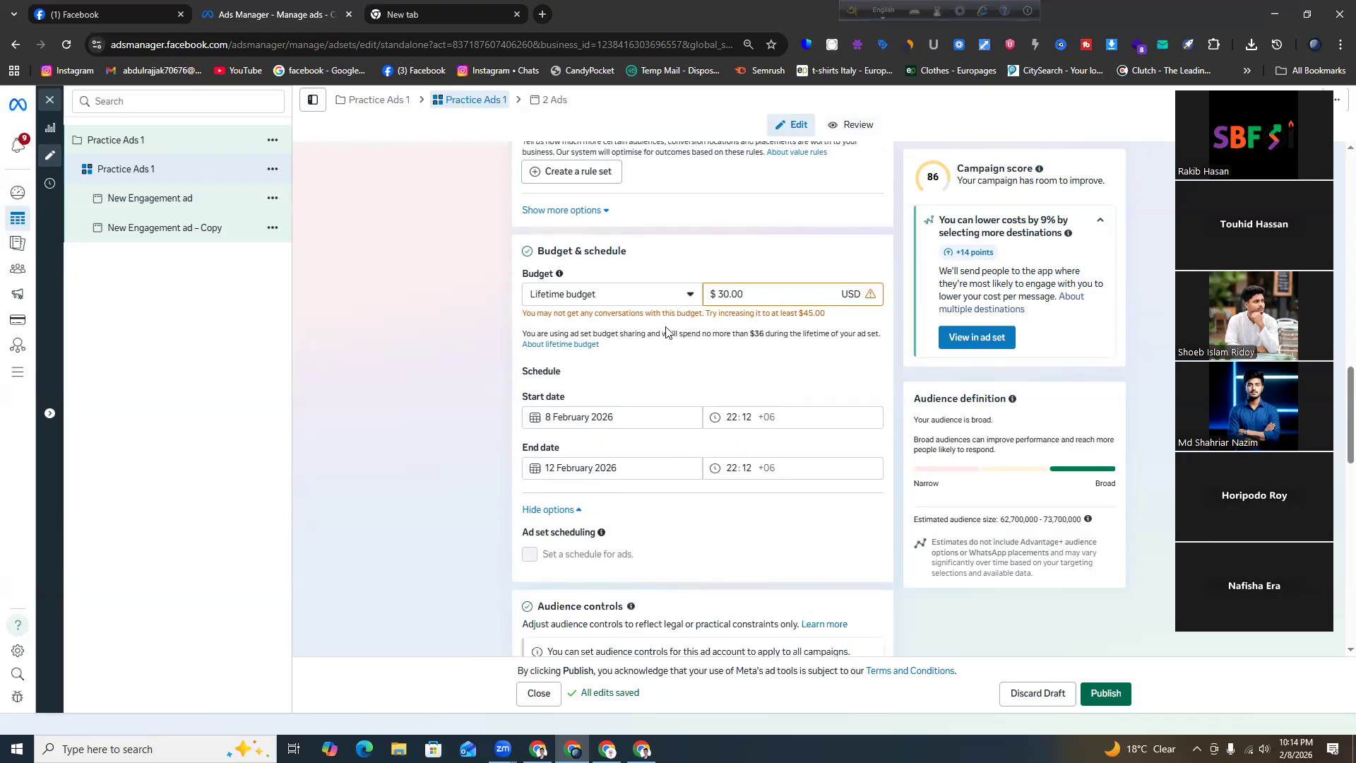
Apply the saved audience marked "copy" to the ad set's audience controls
scroll(604, 325, "down", 4)
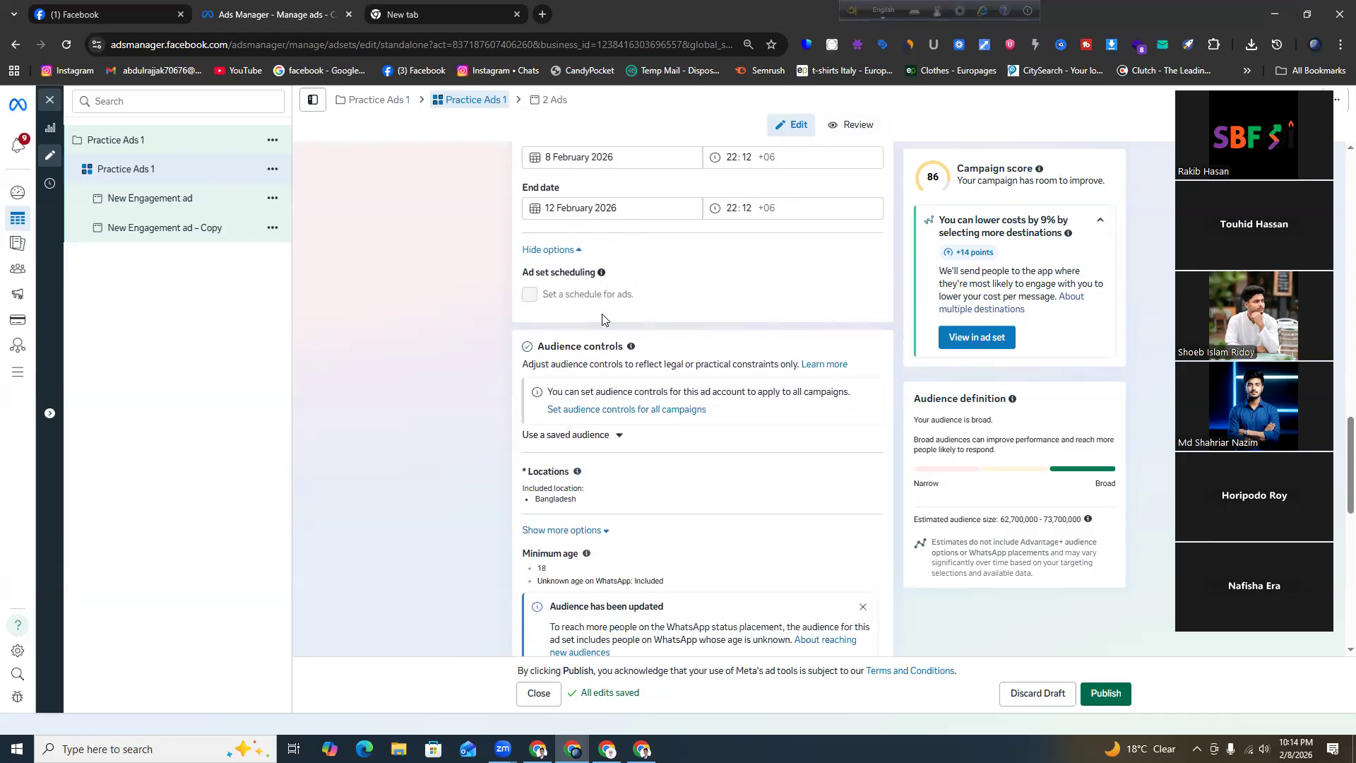
left_click(583, 413)
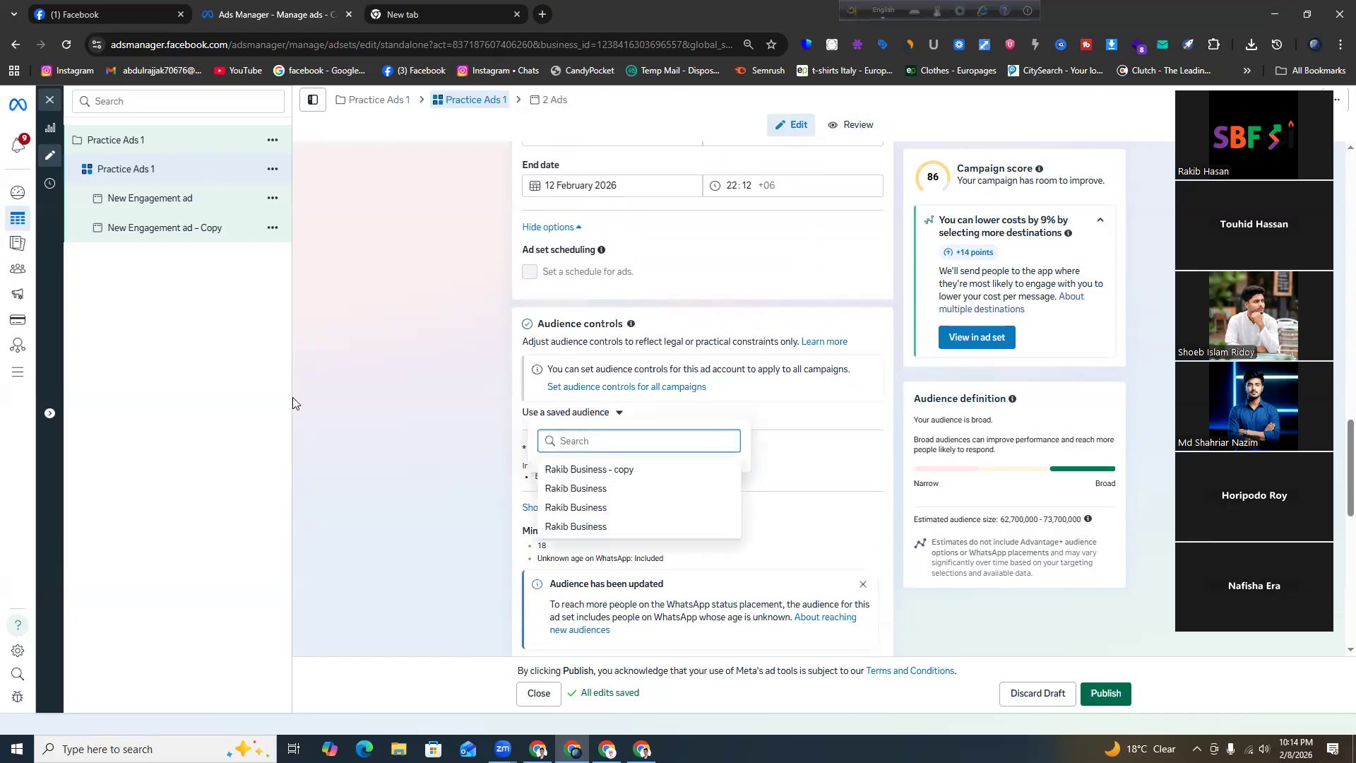
left_click(414, 393)
left_click(595, 414)
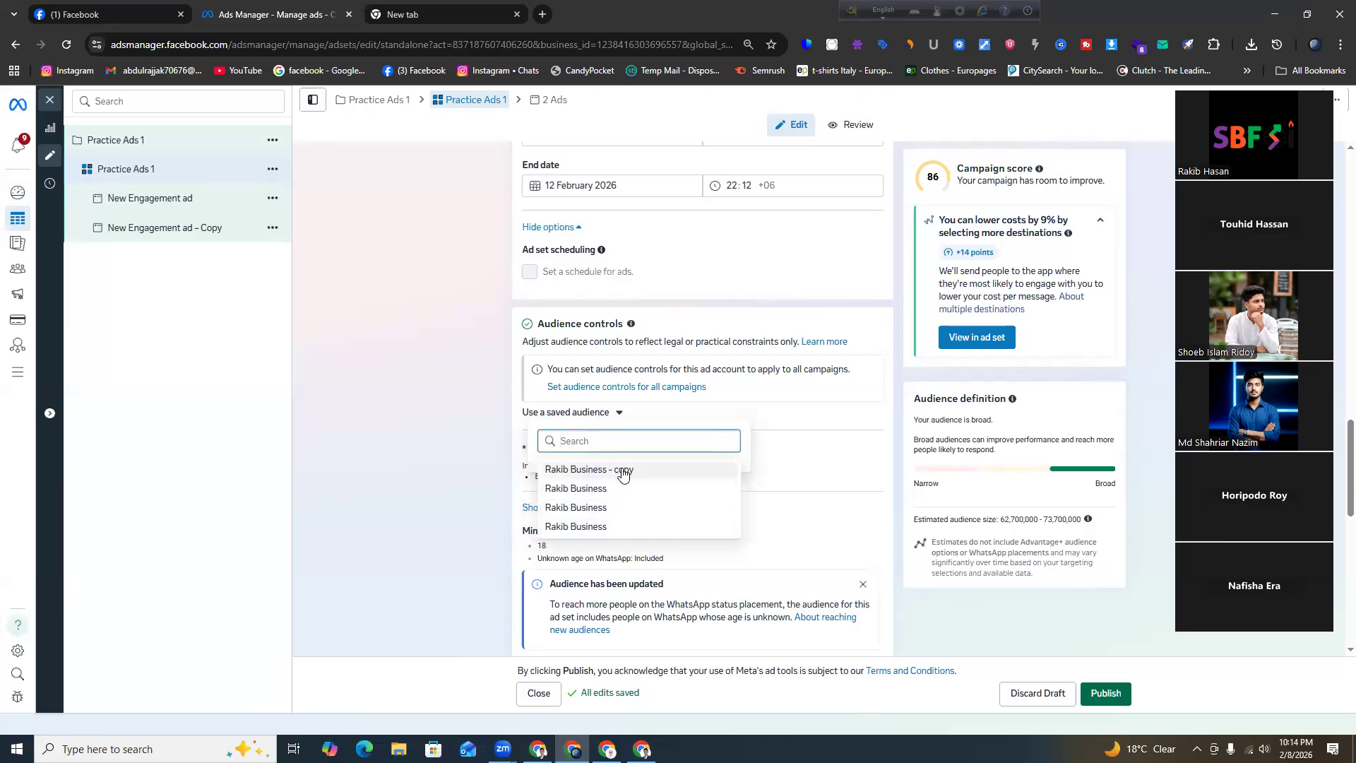
left_click(622, 470)
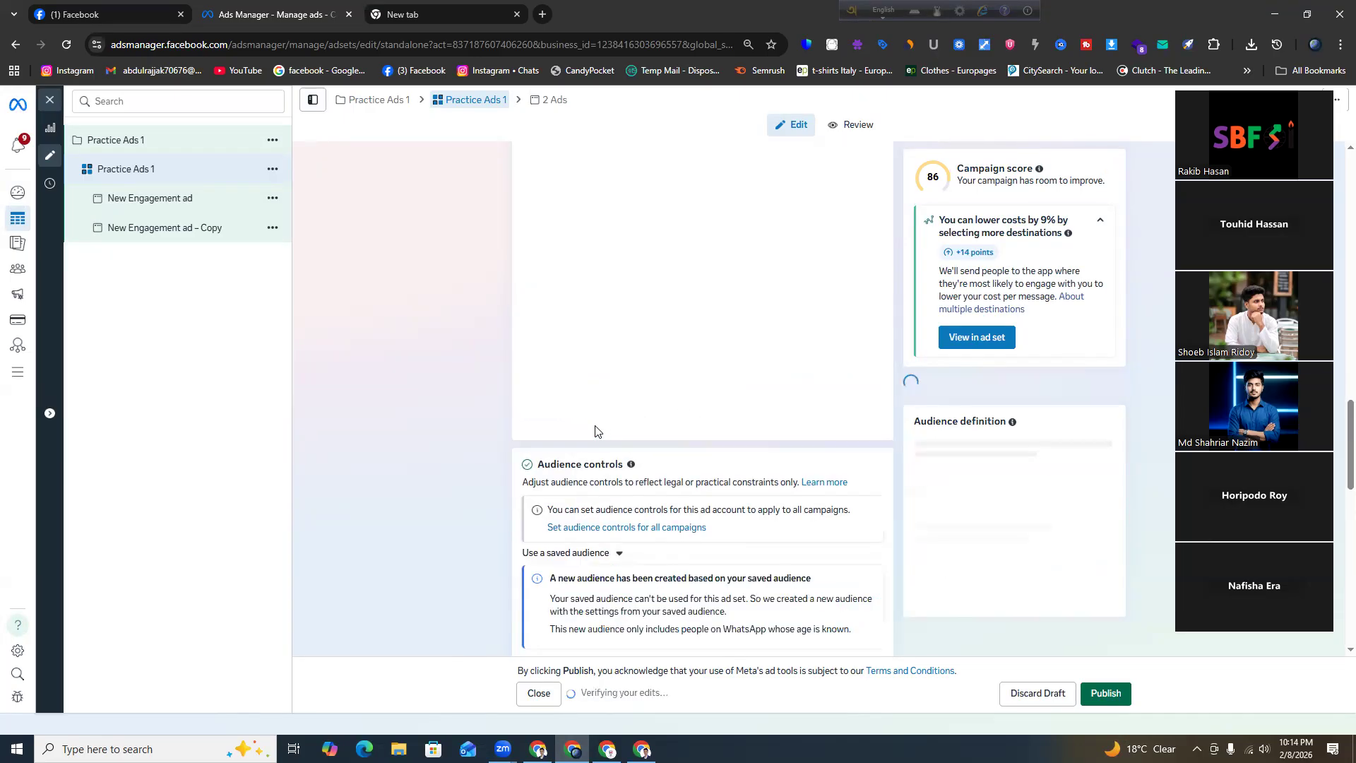
Examine the applied audience's locations, minimum age, languages, age range, gender and detailed targeting
scroll(598, 424, "up", 1)
scroll(600, 414, "down", 1)
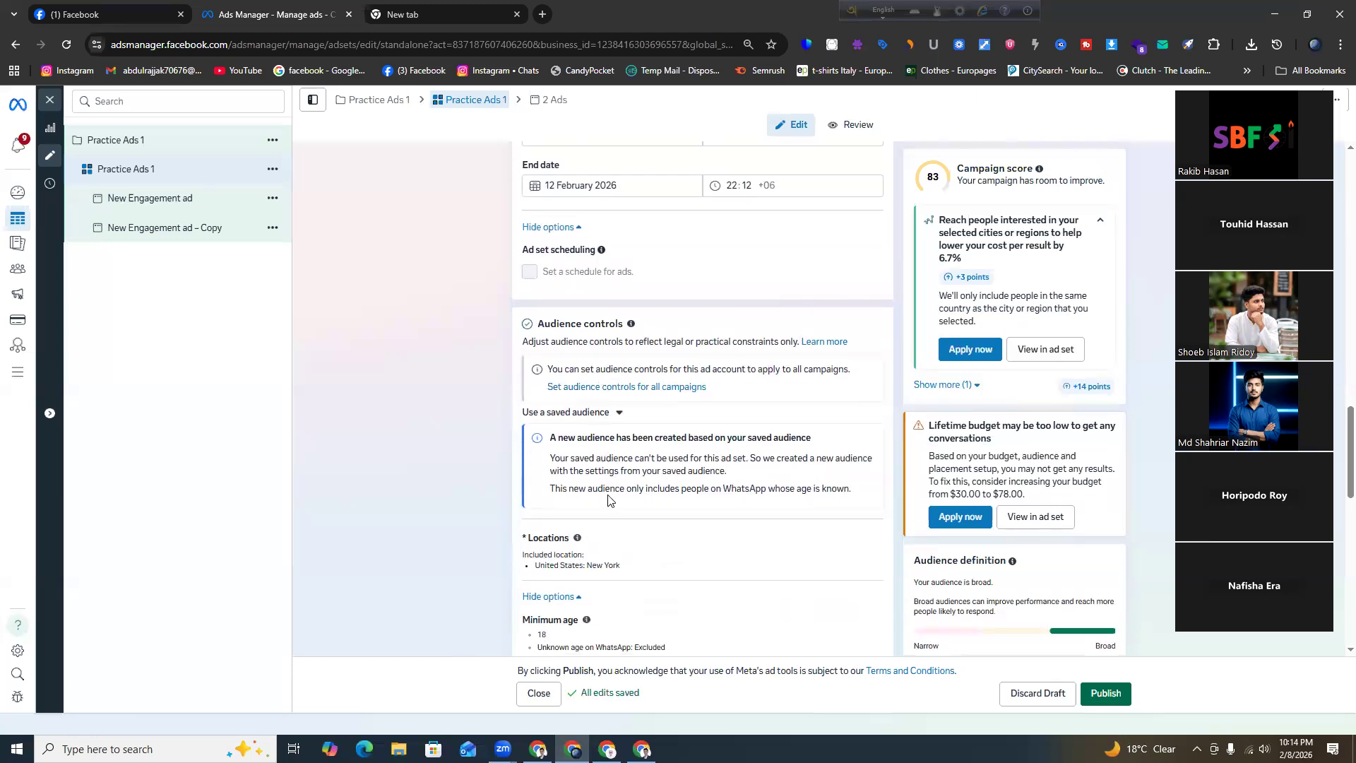
scroll(615, 491, "down", 1)
left_click(864, 471)
scroll(857, 472, "down", 2)
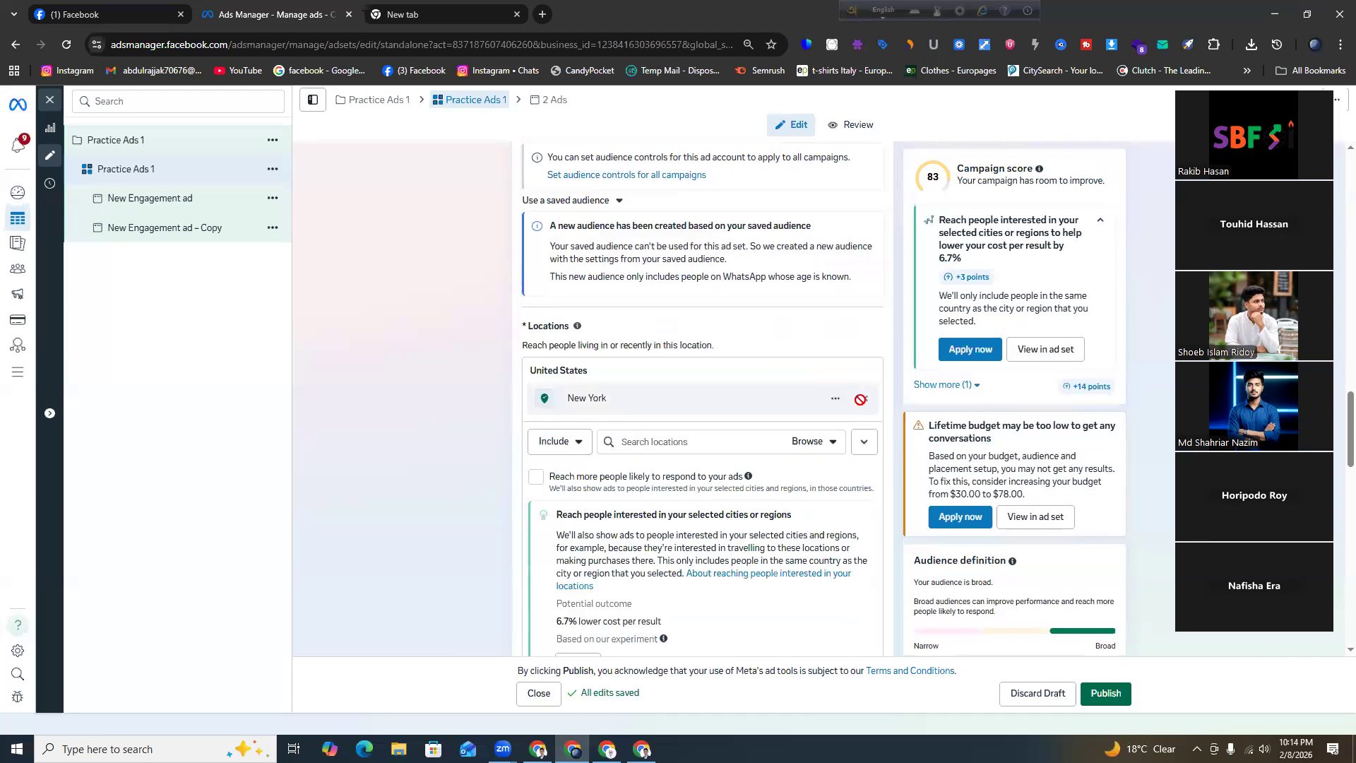
scroll(798, 416, "down", 8)
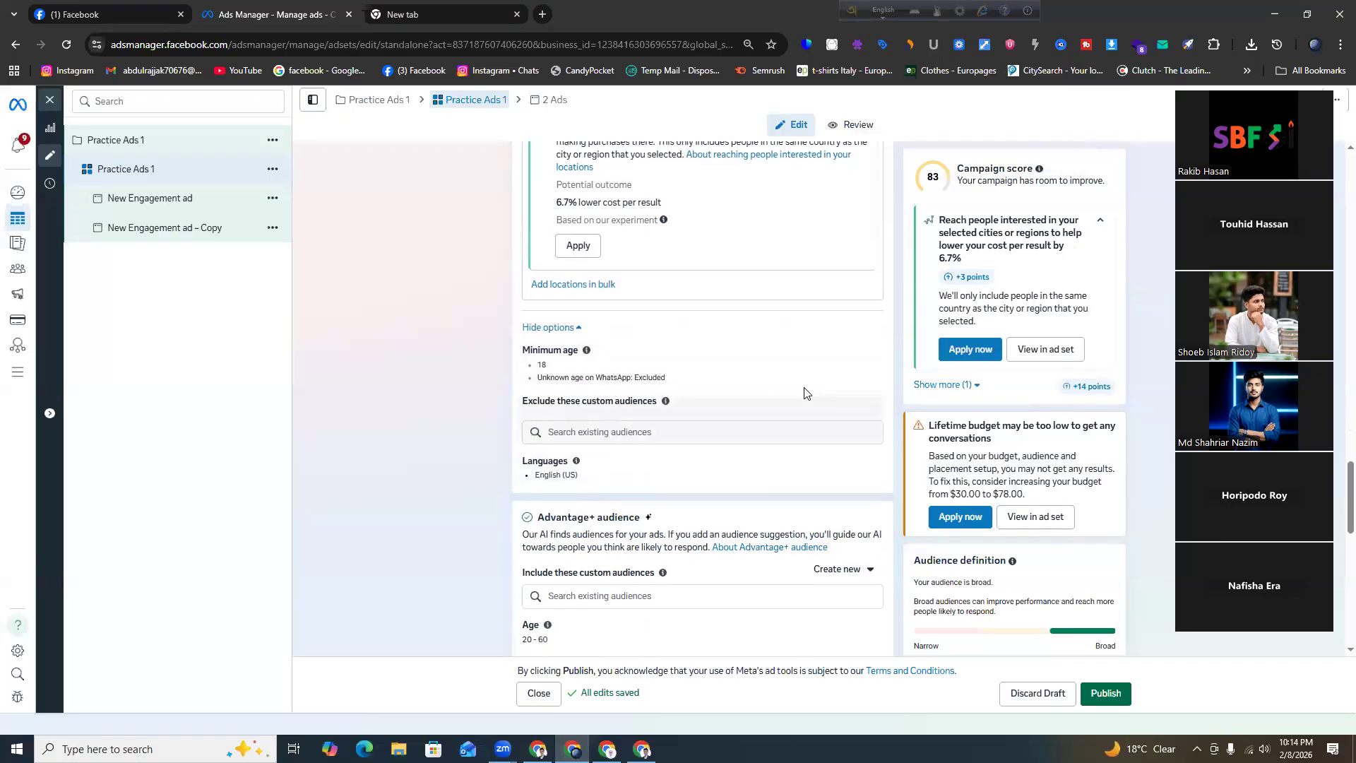
scroll(692, 456, "down", 2)
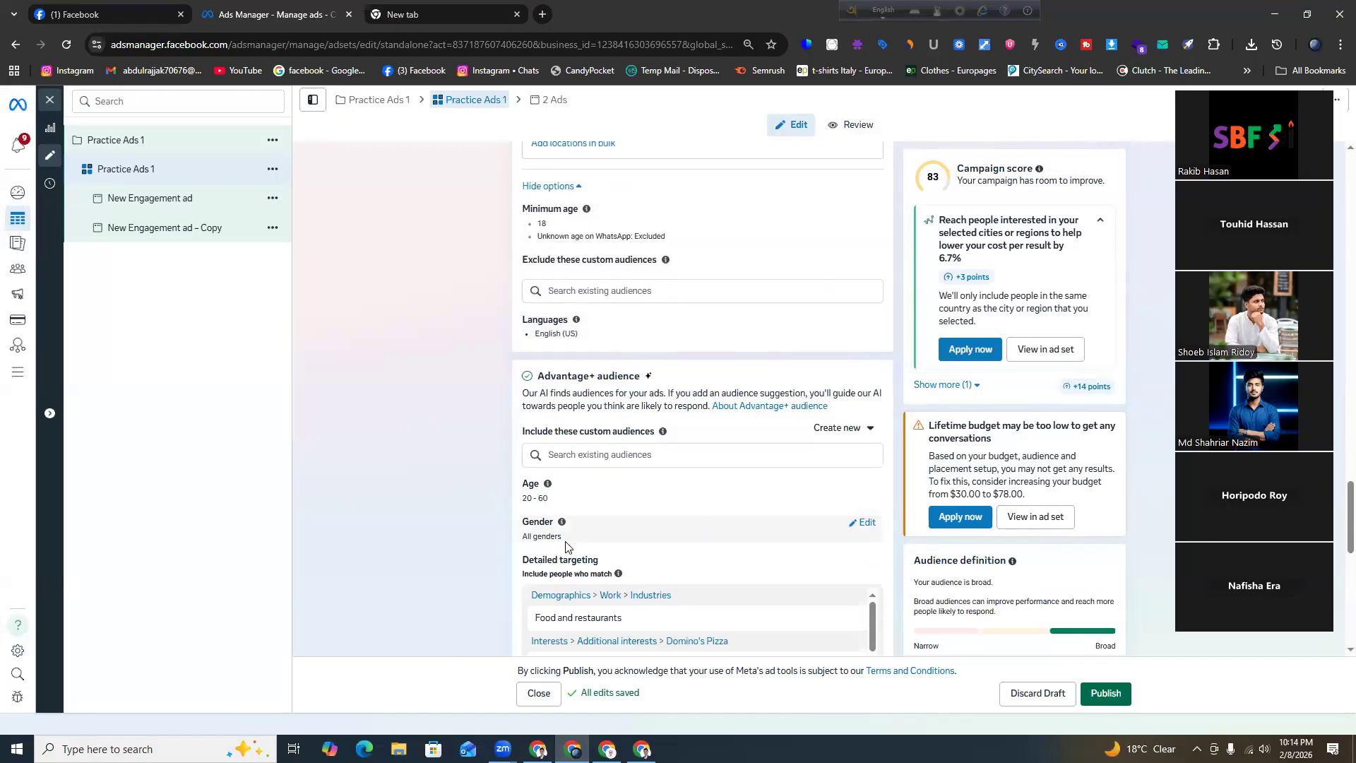
scroll(565, 545, "down", 2)
scroll(735, 554, "down", 5)
scroll(806, 574, "down", 4)
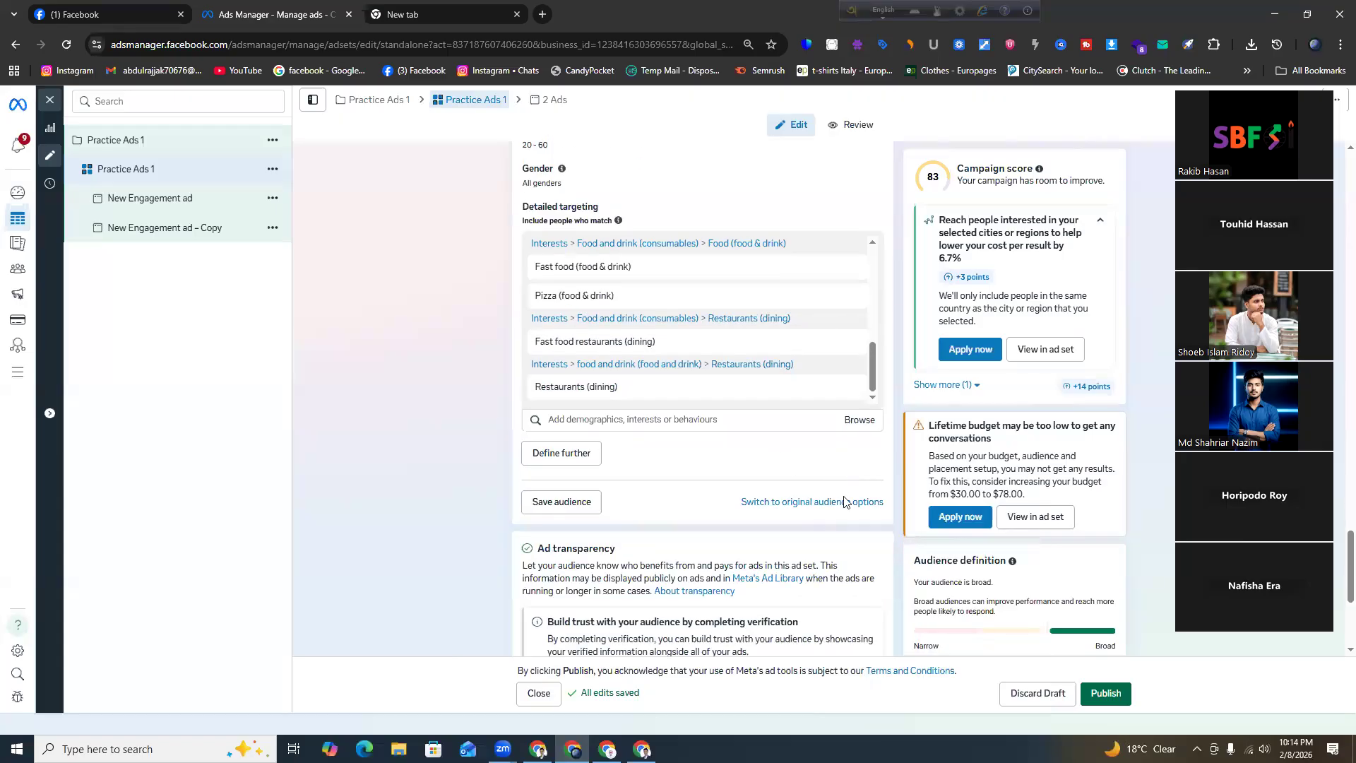
Try the audience setup choices: stay in the current setup, and start a value rule set with Advantage+ on, accepting possible higher costs
left_click(844, 502)
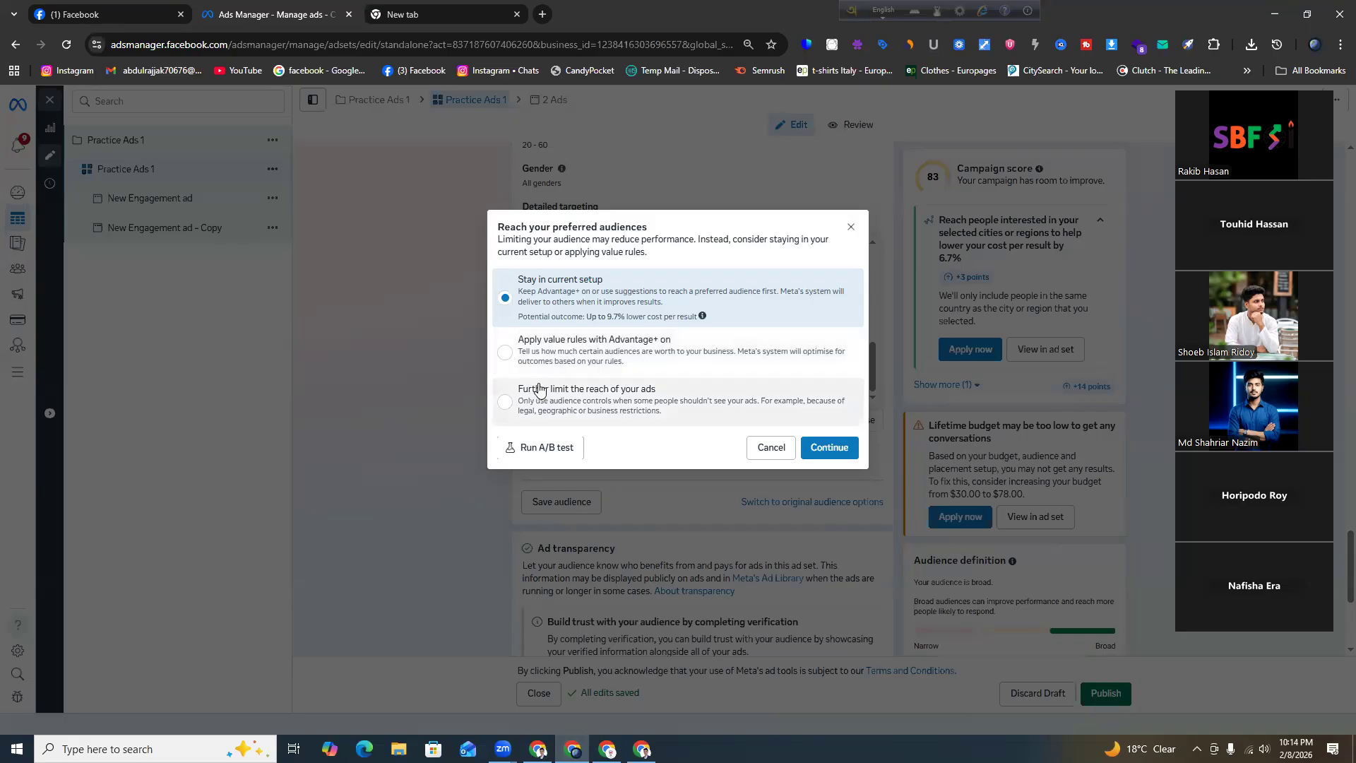
left_click(836, 451)
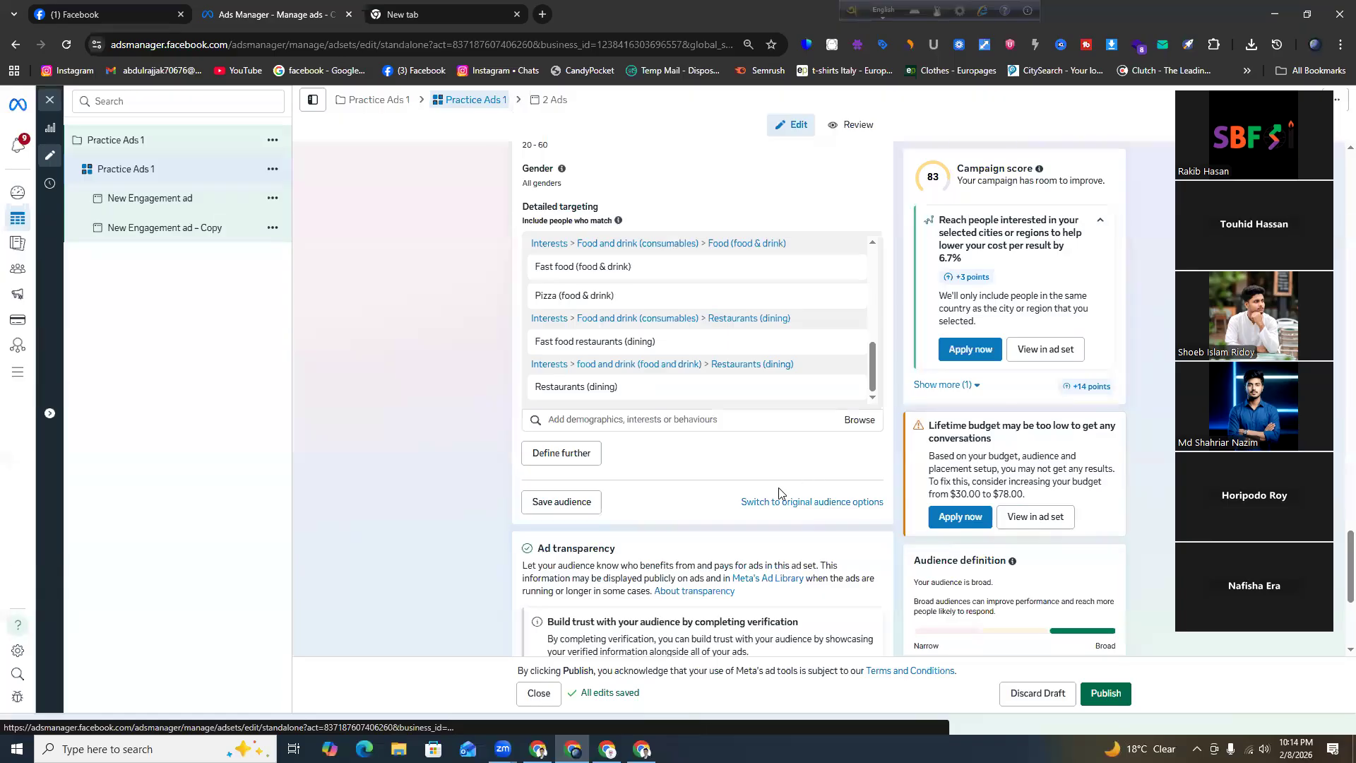
left_click(795, 507)
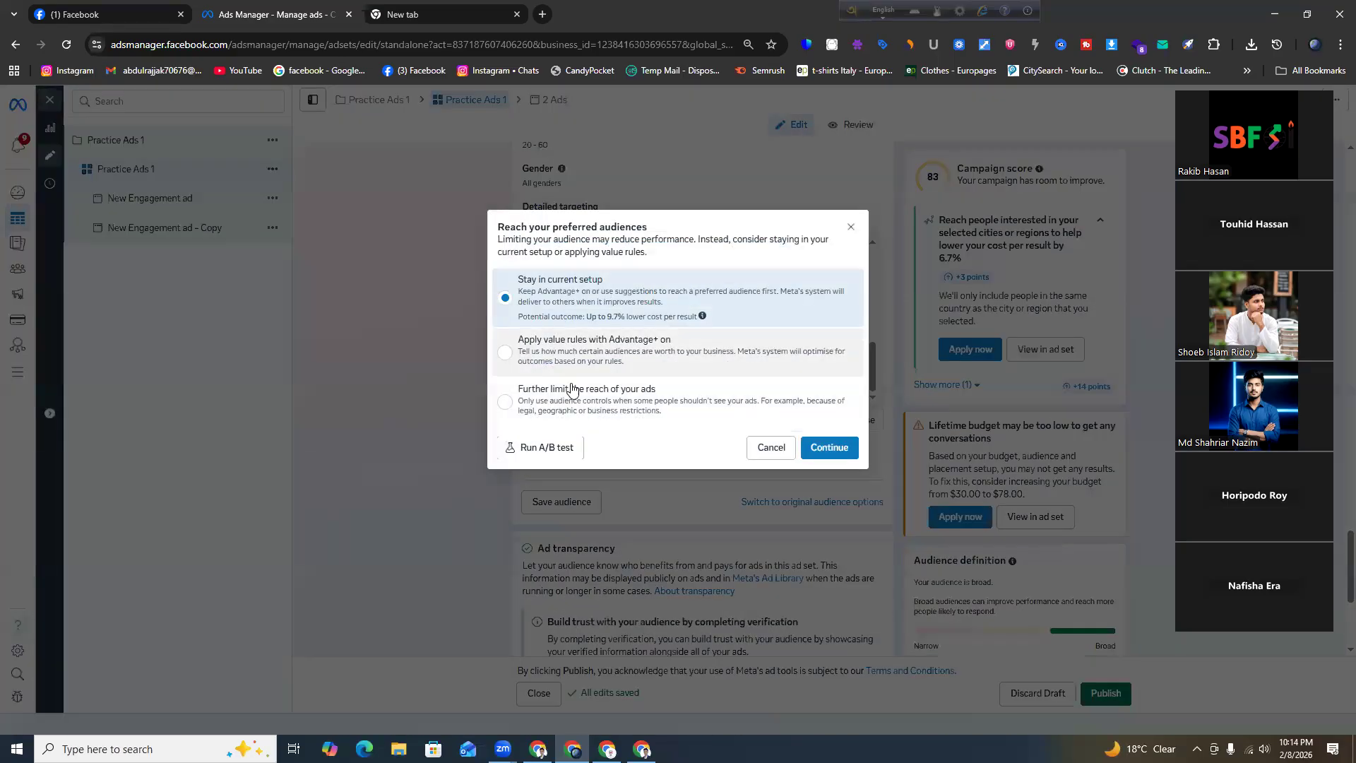
left_click(631, 362)
left_click(821, 445)
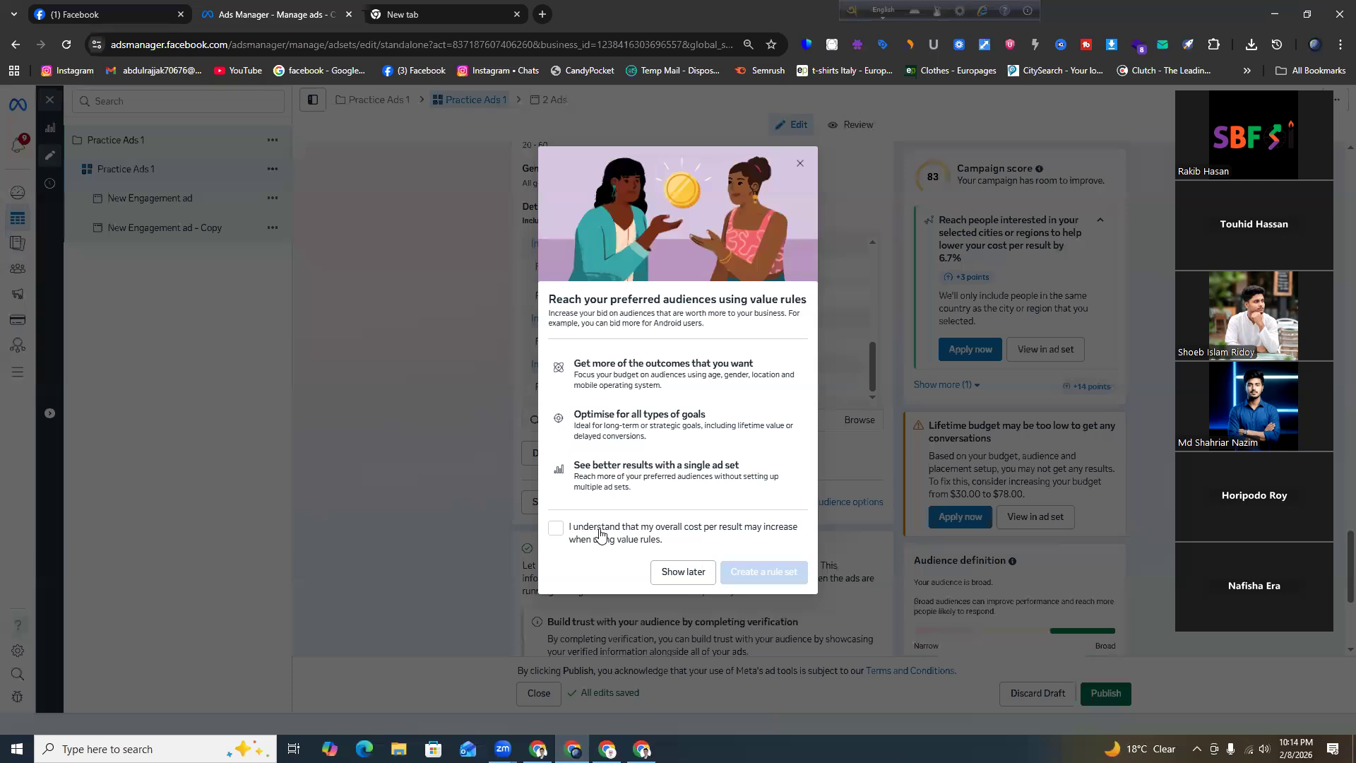
left_click(598, 538)
left_click(788, 574)
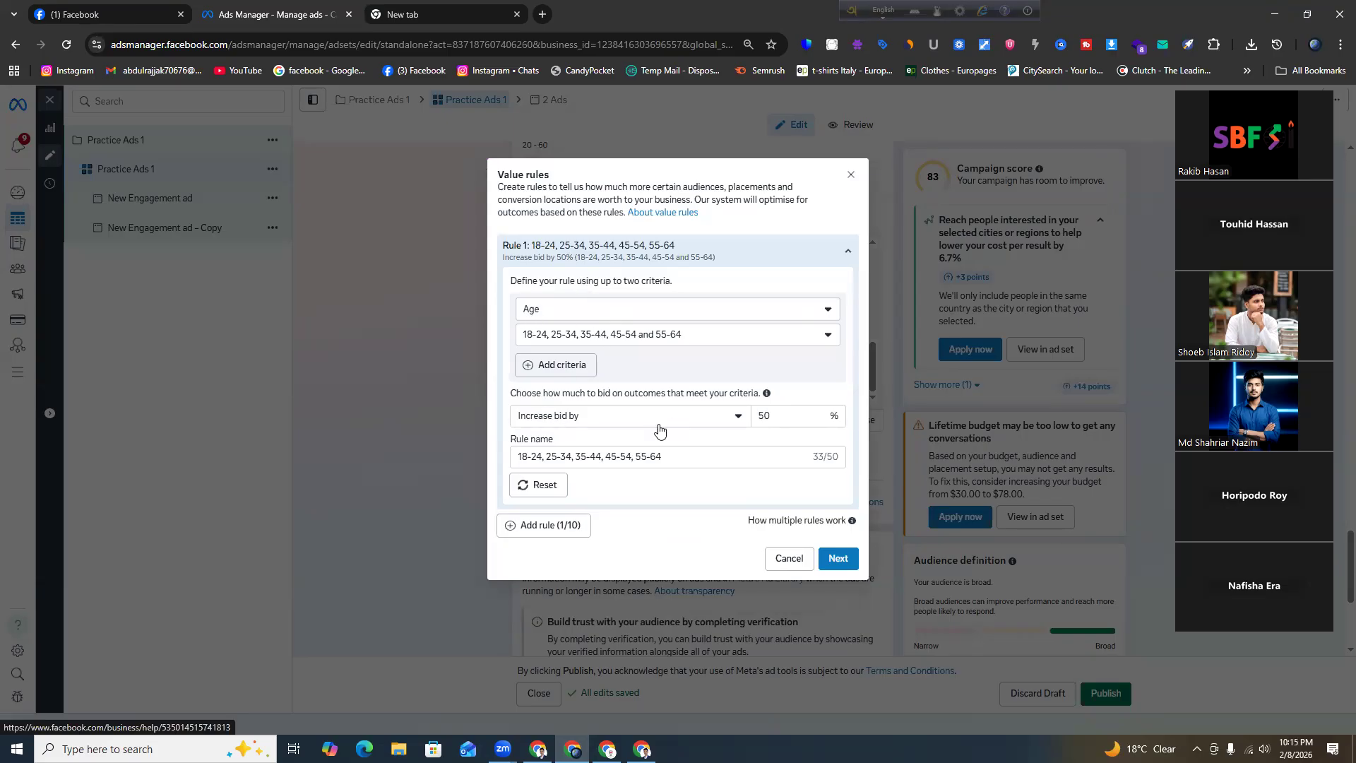
Examine the value rule's age ranges, bid increase and rule name, and cancel the rule set without changing the audience setup
left_click(785, 418)
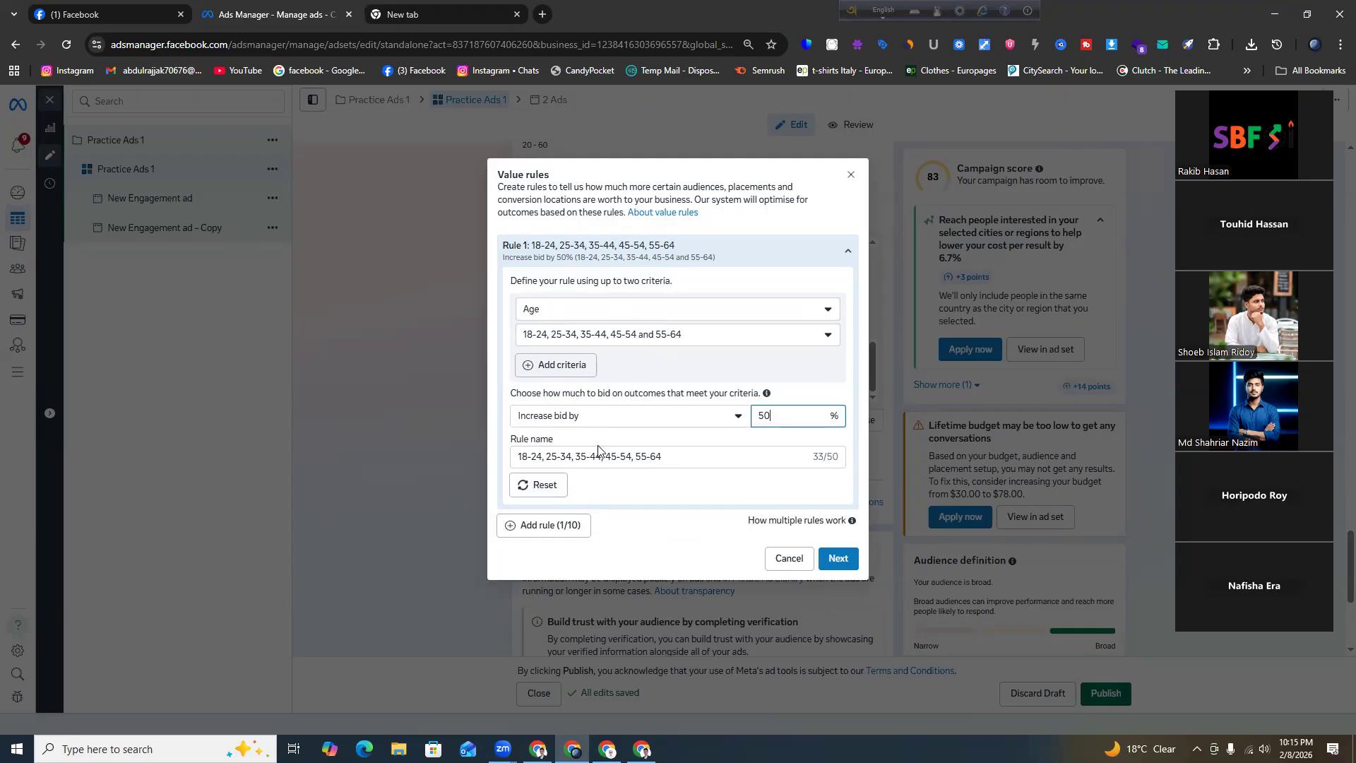
left_click(728, 338)
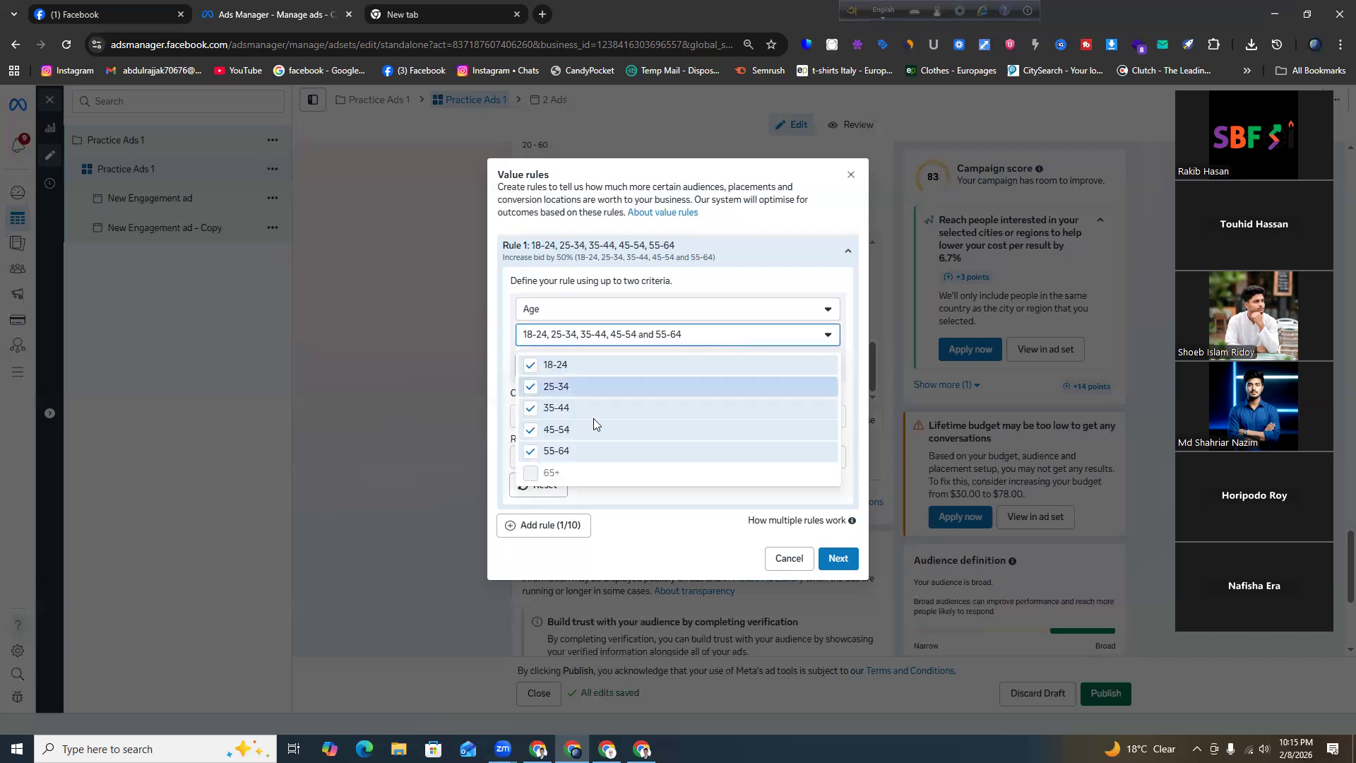
left_click(357, 377)
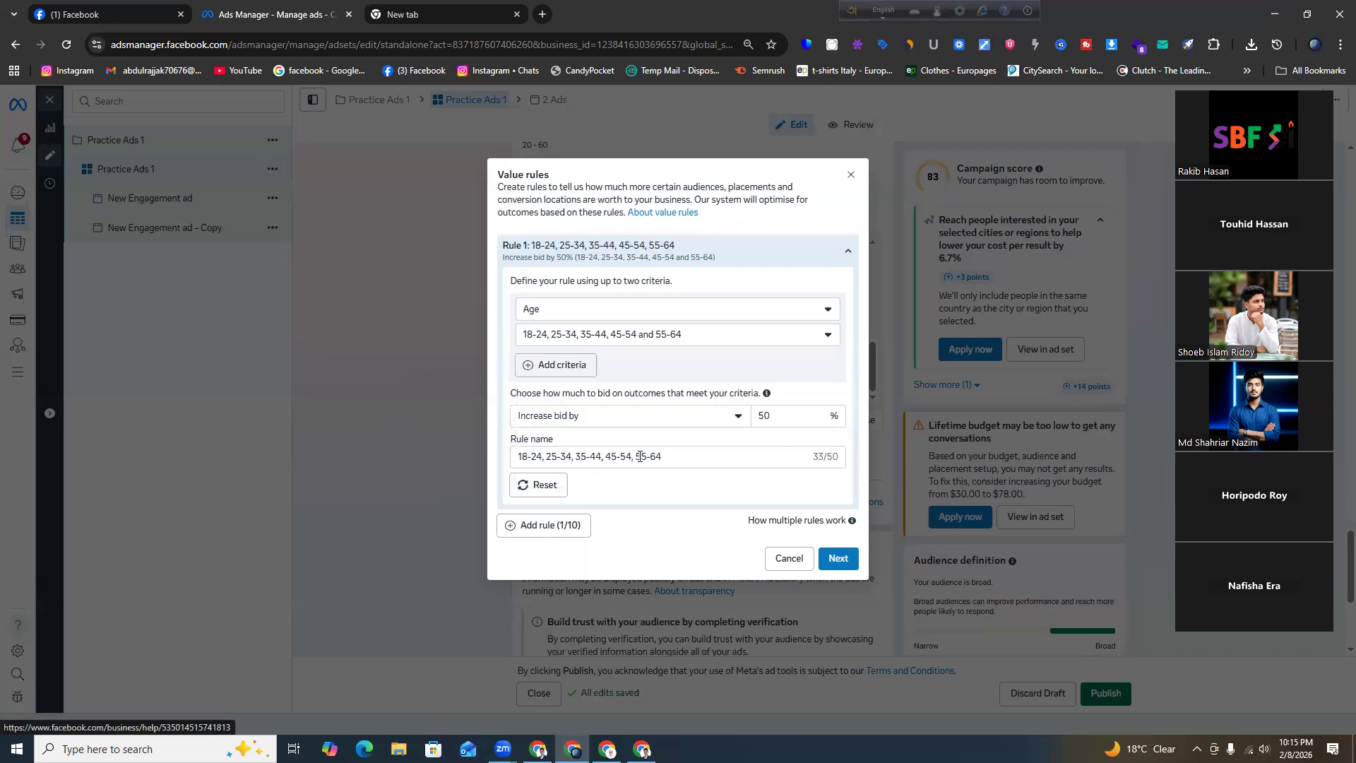
triple_click(536, 454)
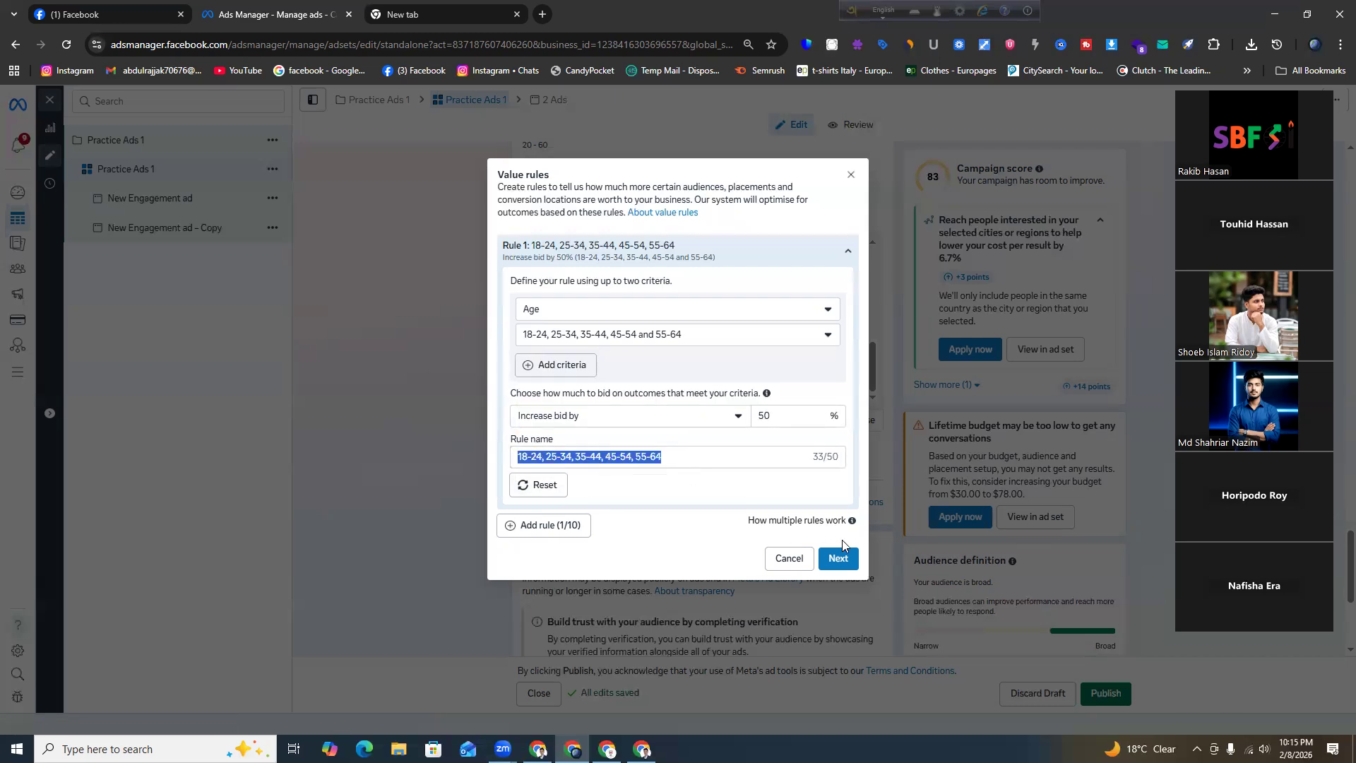
left_click(801, 559)
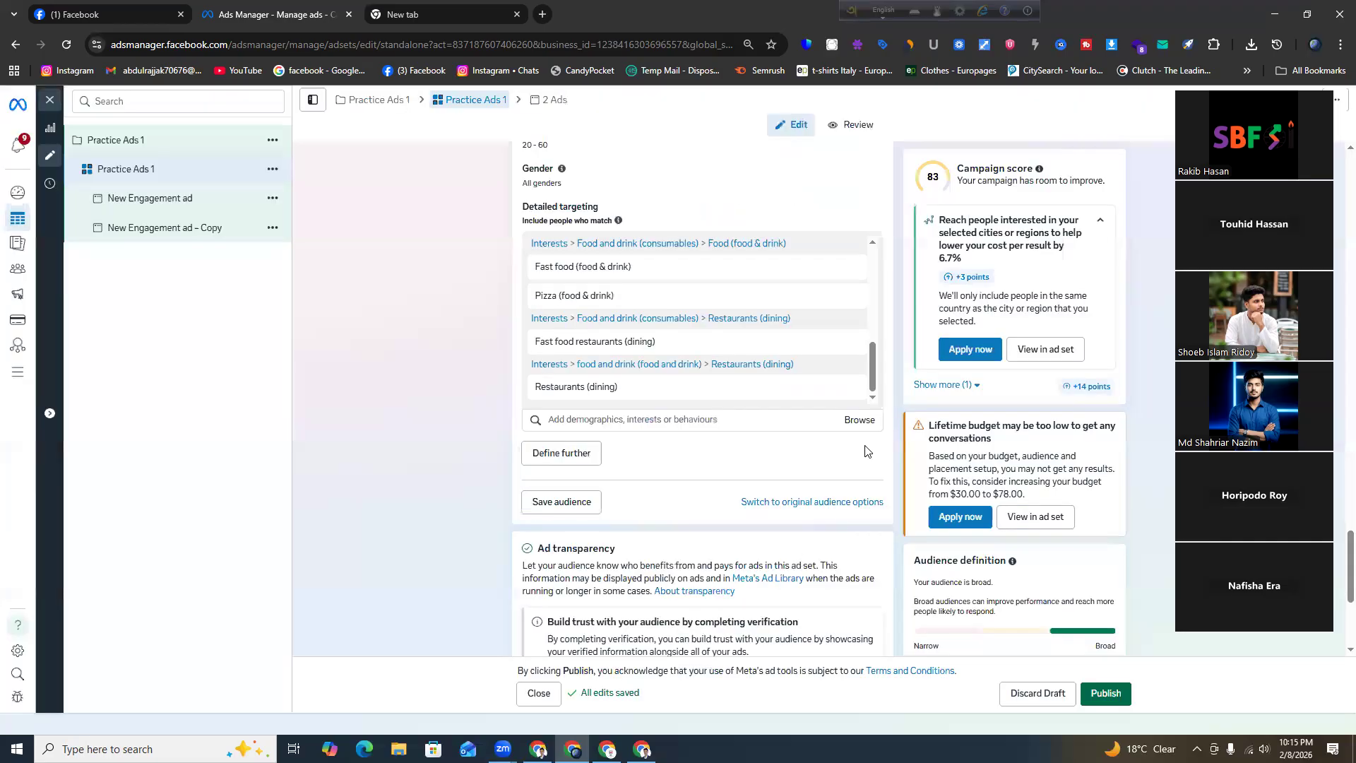
left_click(808, 503)
left_click(767, 448)
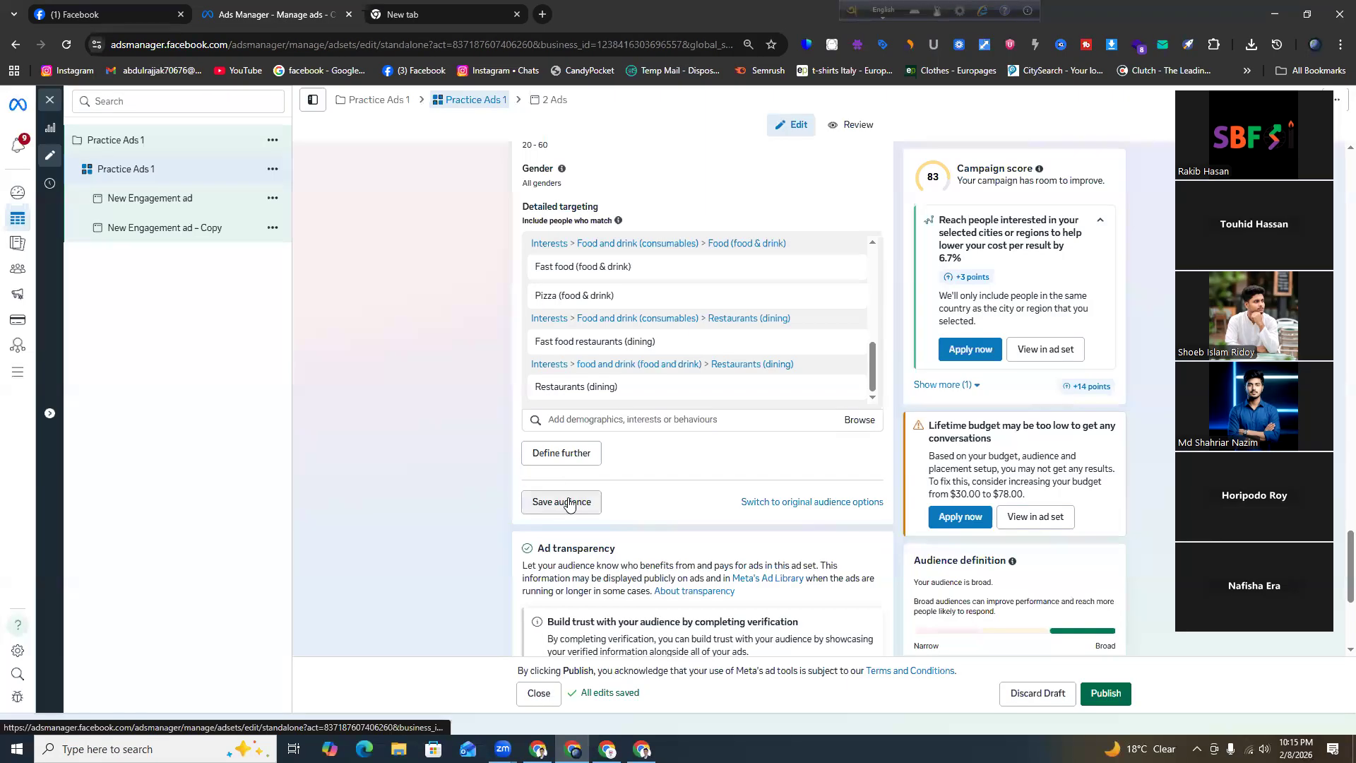
Look back over the audience's detailed targeting, age and gender settings up to its location selection
scroll(560, 500, "up", 1)
scroll(778, 367, "up", 2)
mouse_move(760, 372)
scroll(762, 353, "up", 3)
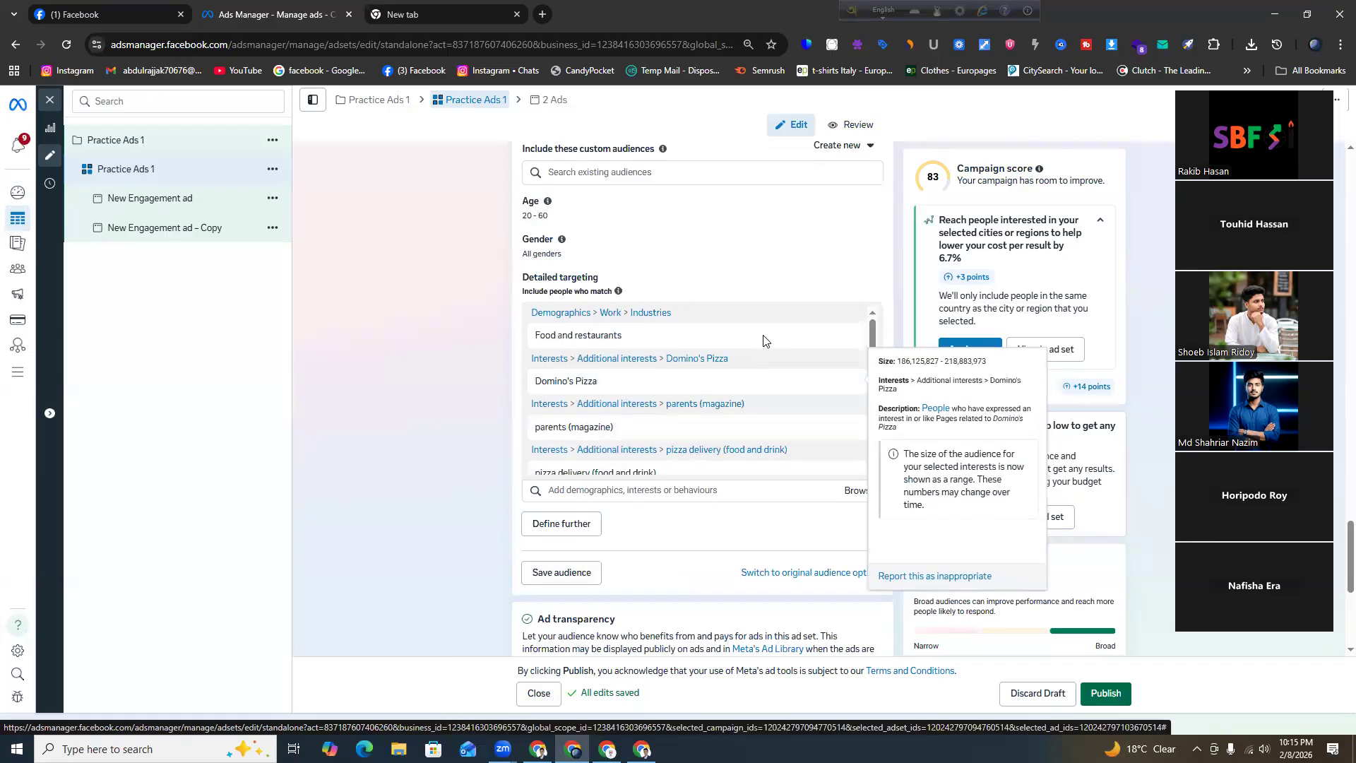
scroll(570, 387, "up", 10)
scroll(572, 393, "up", 3)
scroll(708, 324, "up", 3)
scroll(737, 267, "up", 4)
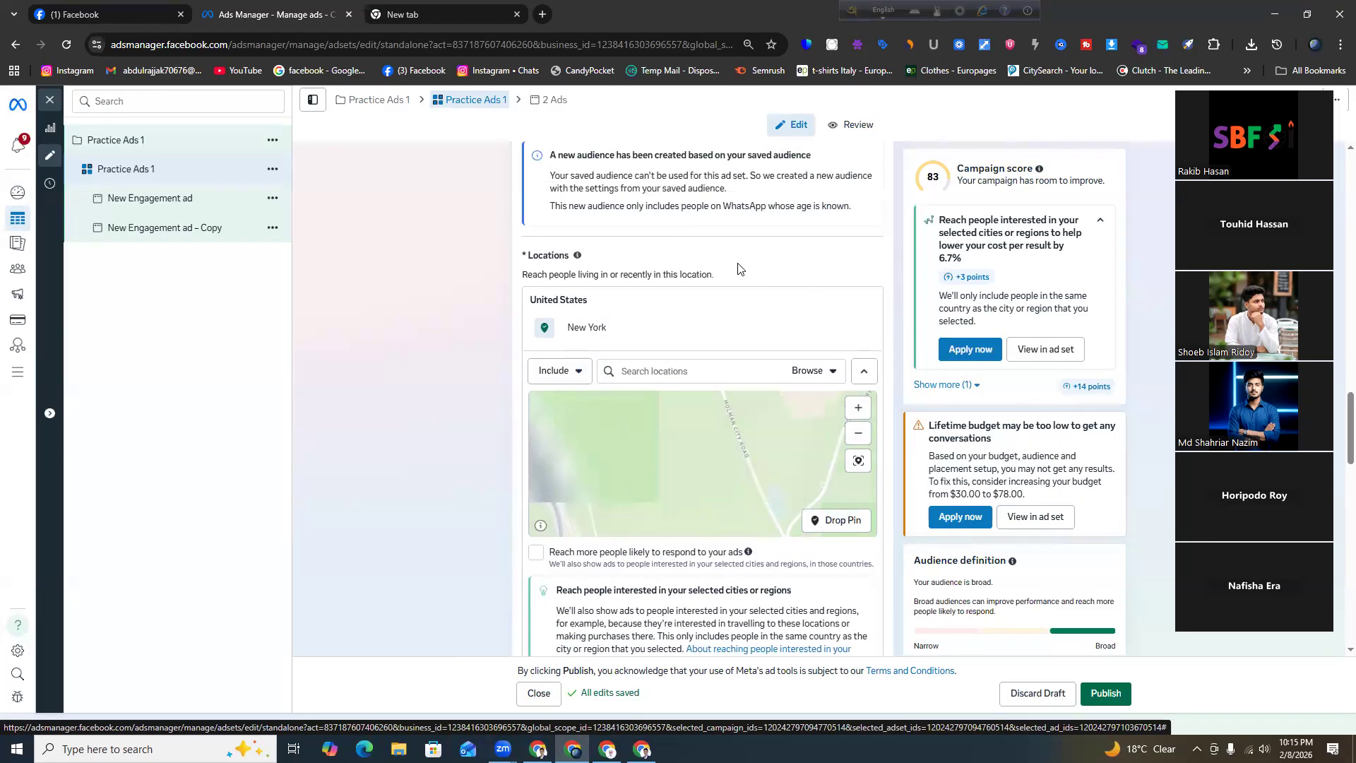
Examine the ad account's audience controls, including the additional options, and cancel without changing them
scroll(605, 241, "up", 1)
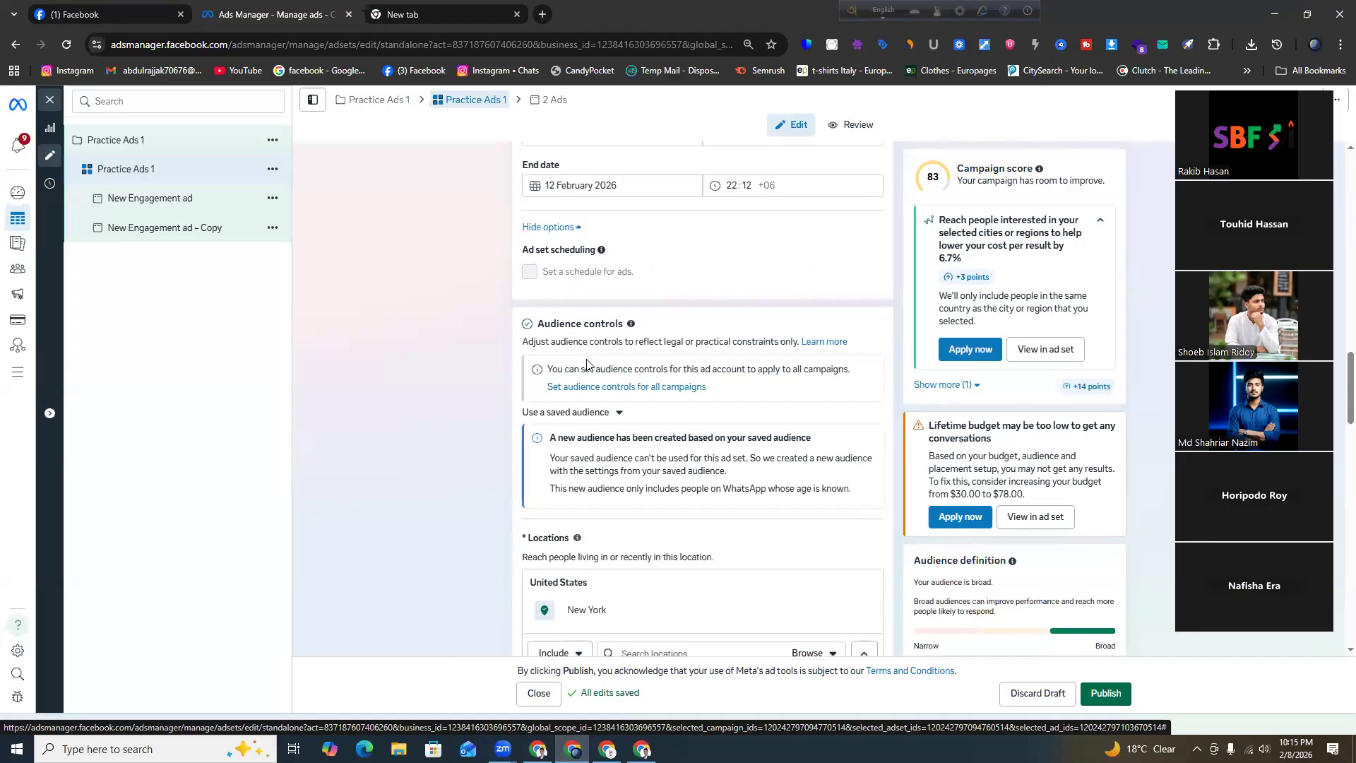
left_click(672, 387)
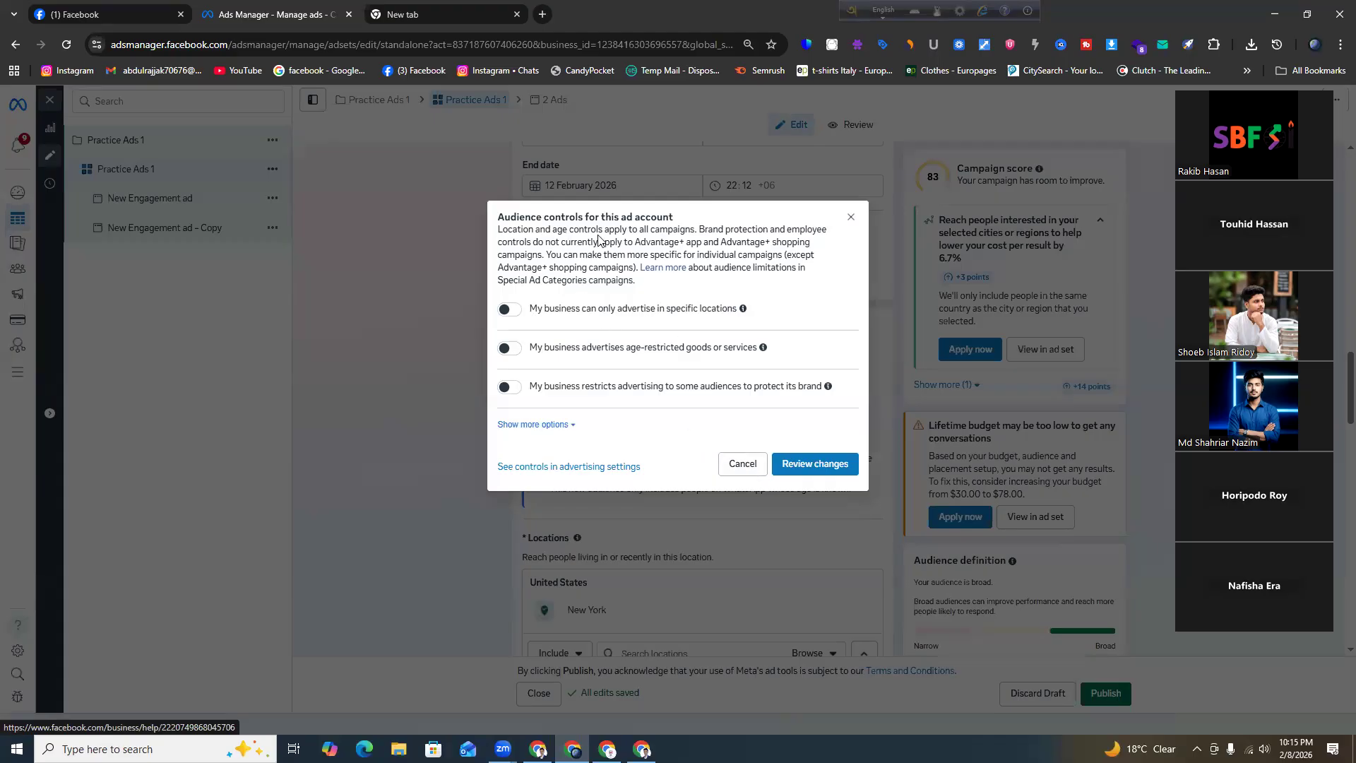
left_click(548, 424)
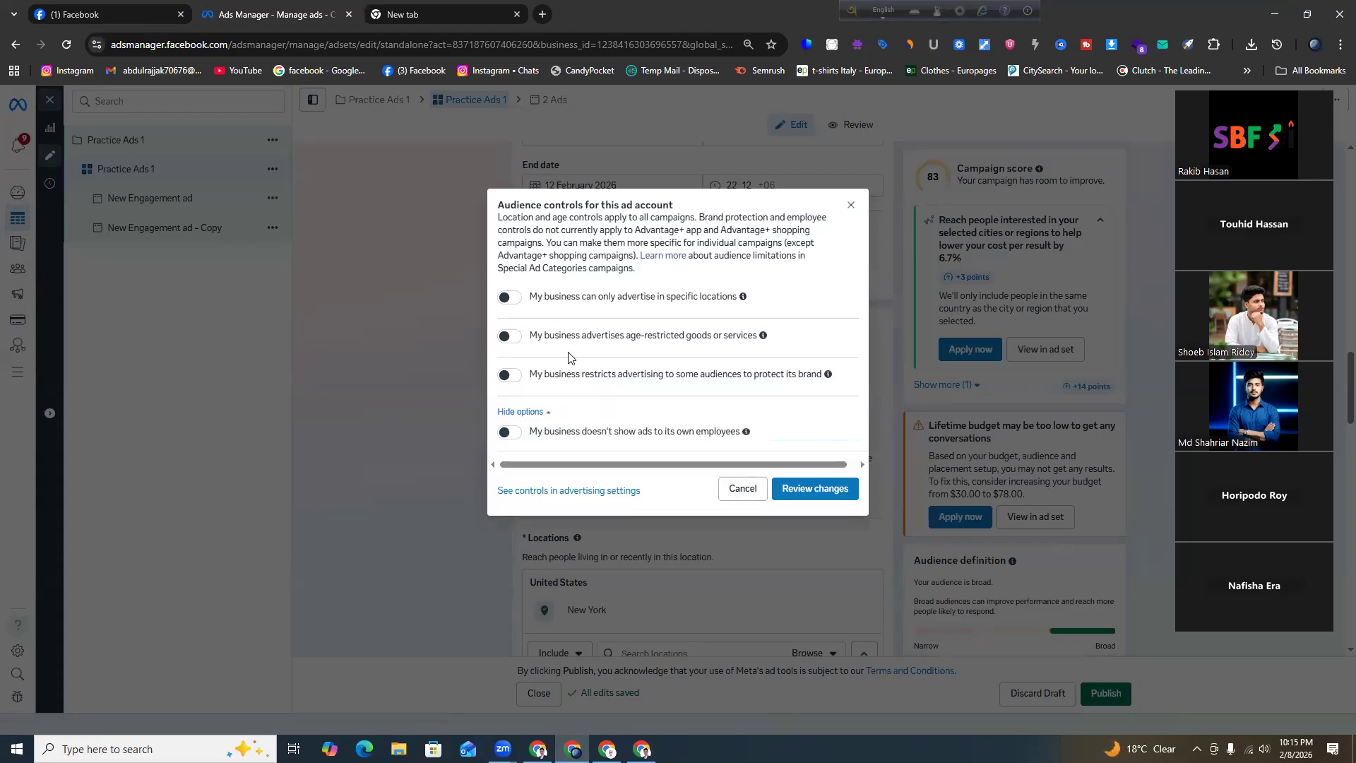
left_click(742, 488)
scroll(616, 483, "down", 2)
mouse_move(828, 479)
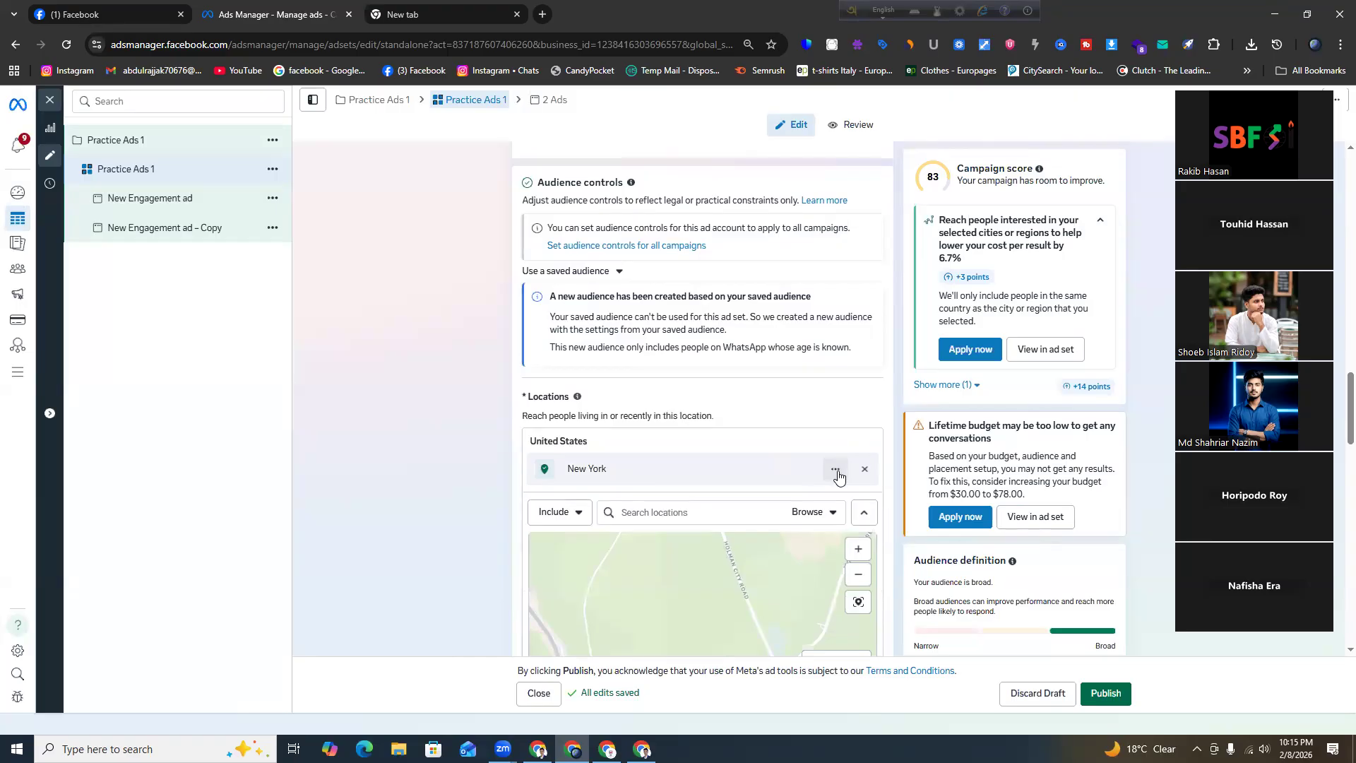
Check which kinds of new audience can be created for the Advantage+ audience's included custom audiences
scroll(837, 471, "down", 10)
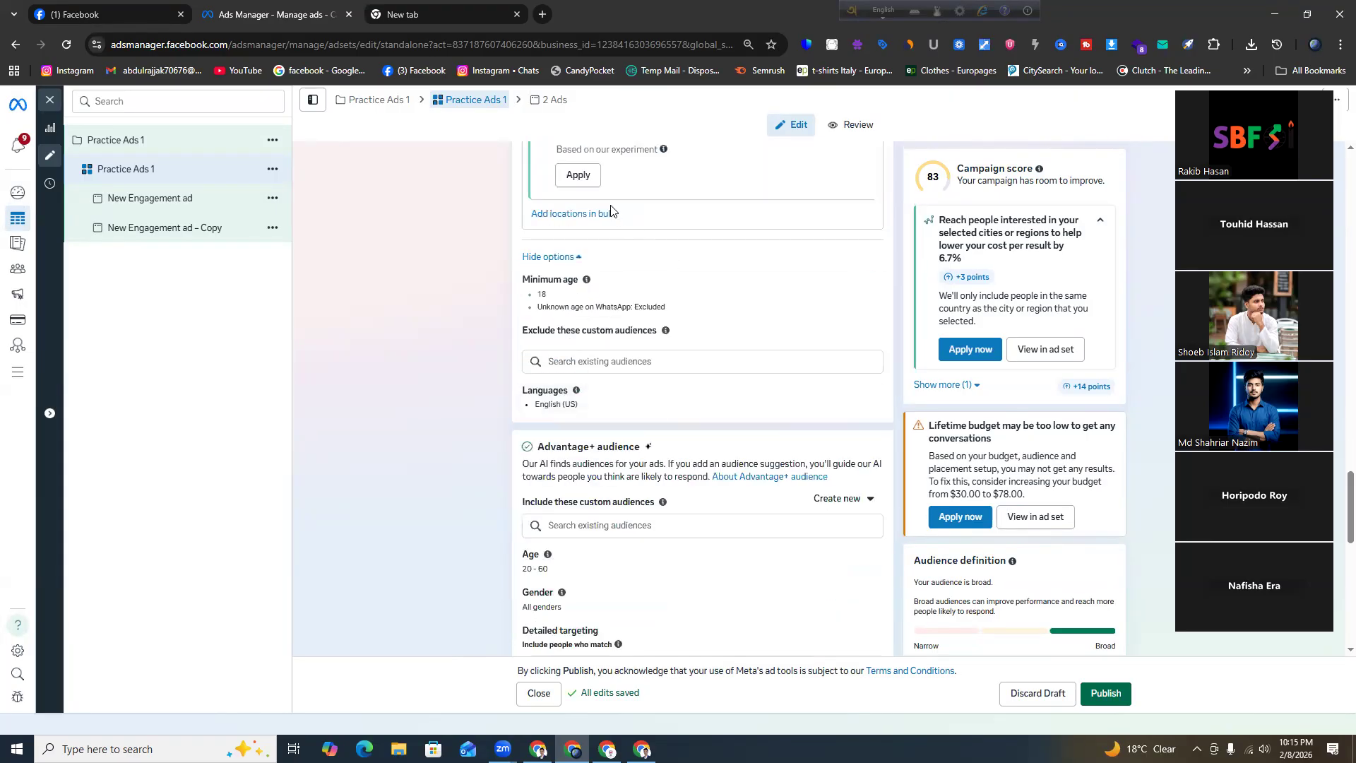
scroll(576, 375, "down", 2)
scroll(587, 418, "down", 1)
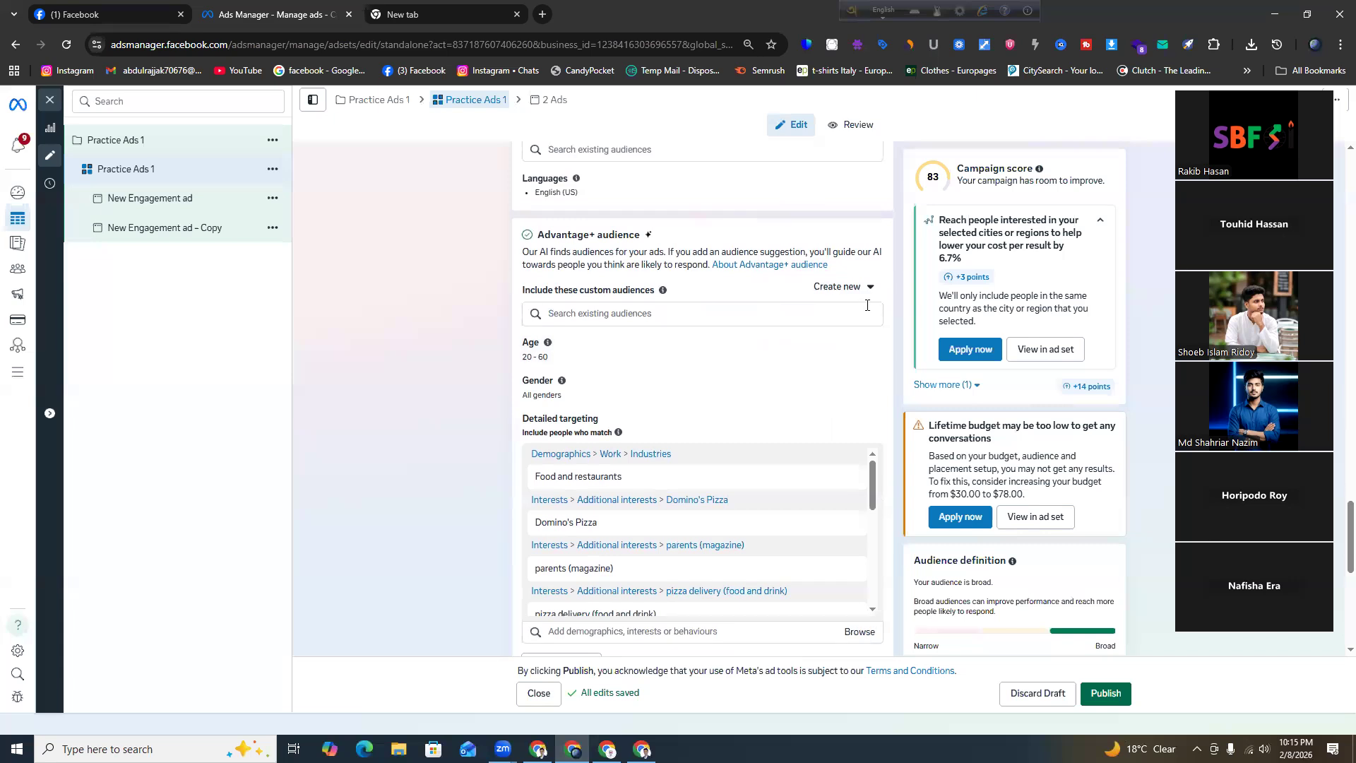
left_click(858, 286)
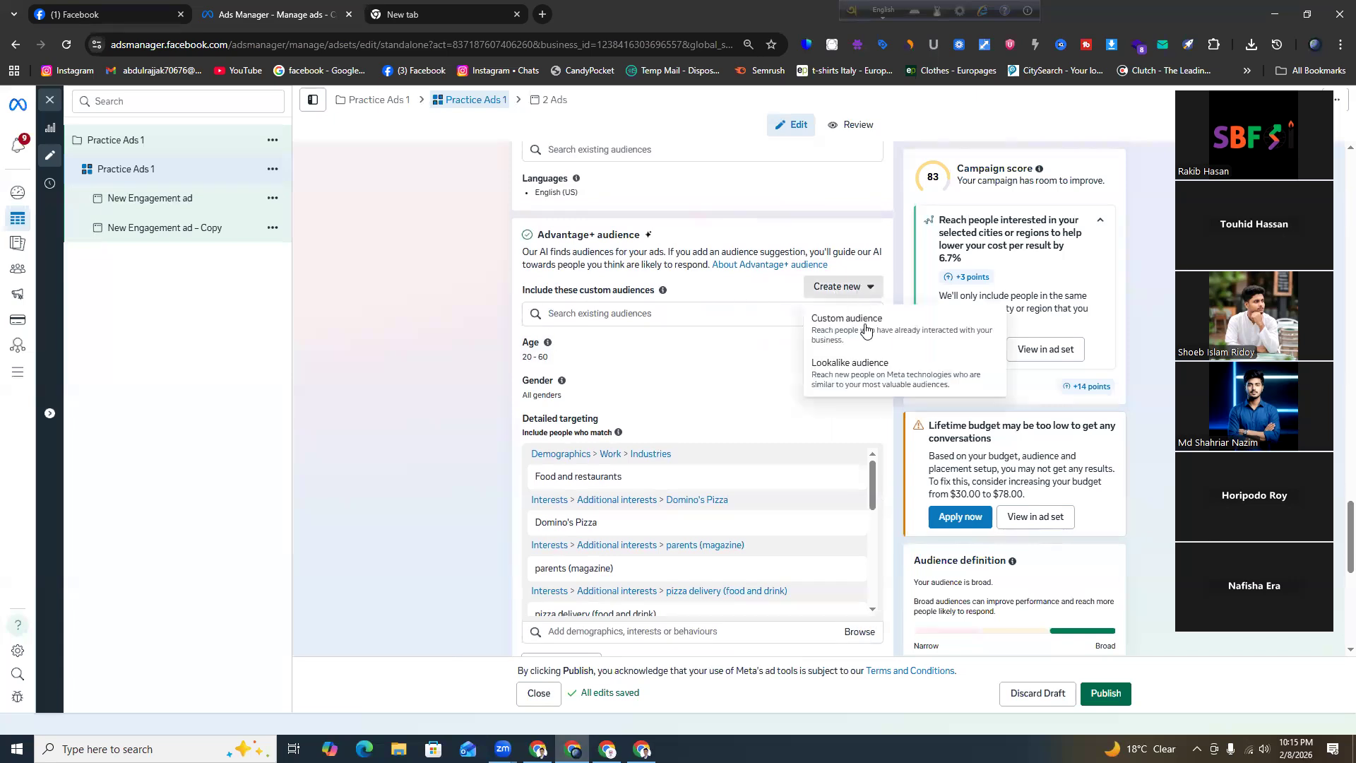
left_click(437, 353)
Remove the Food and restaurants industry from the ad set's detailed targeting
scroll(600, 367, "down", 2)
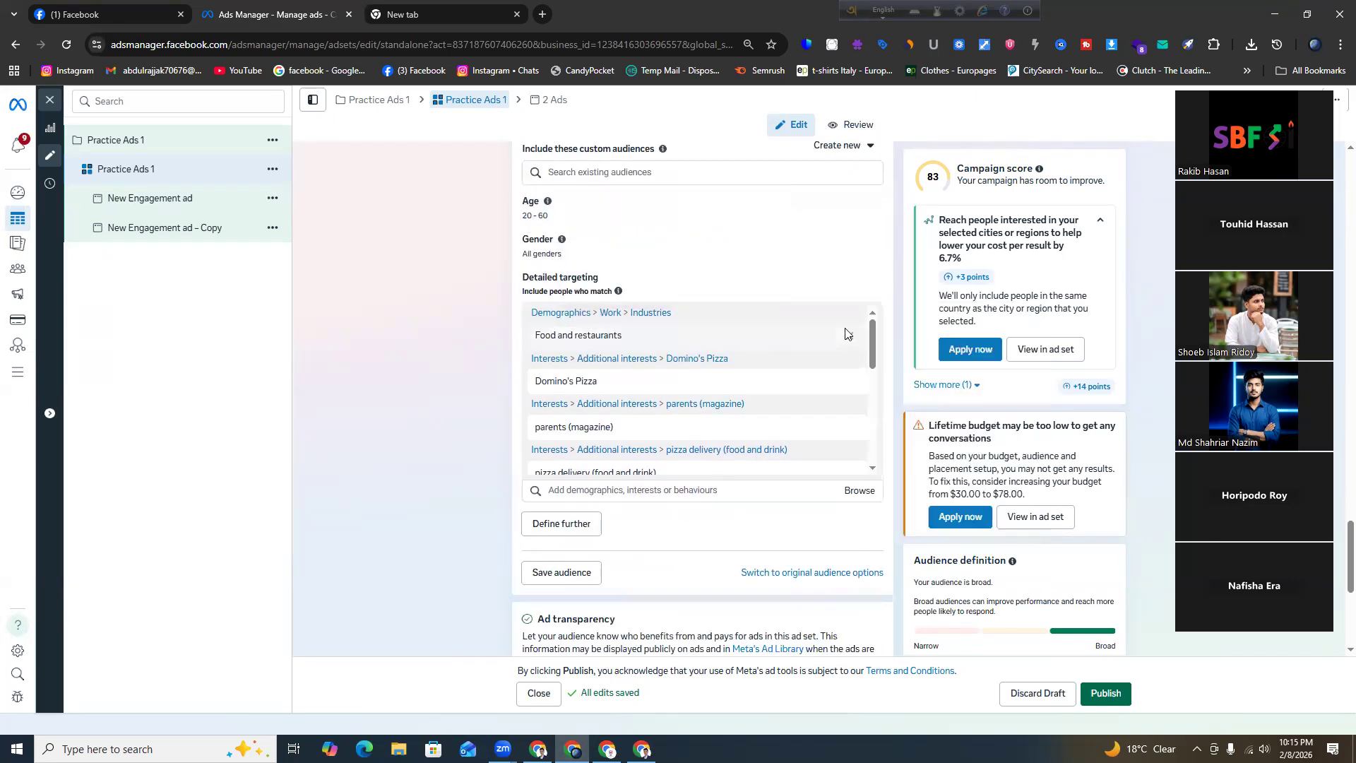
left_click(850, 336)
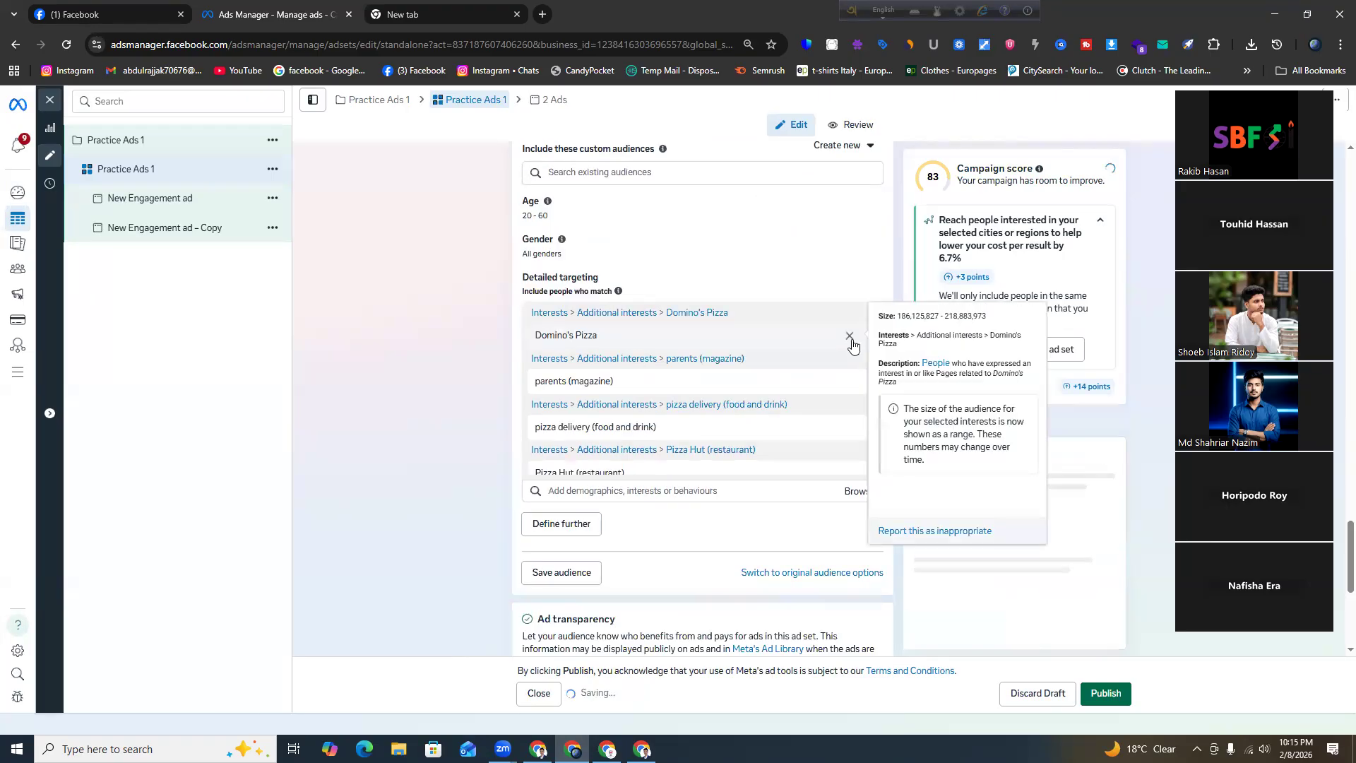
scroll(853, 341, "down", 4)
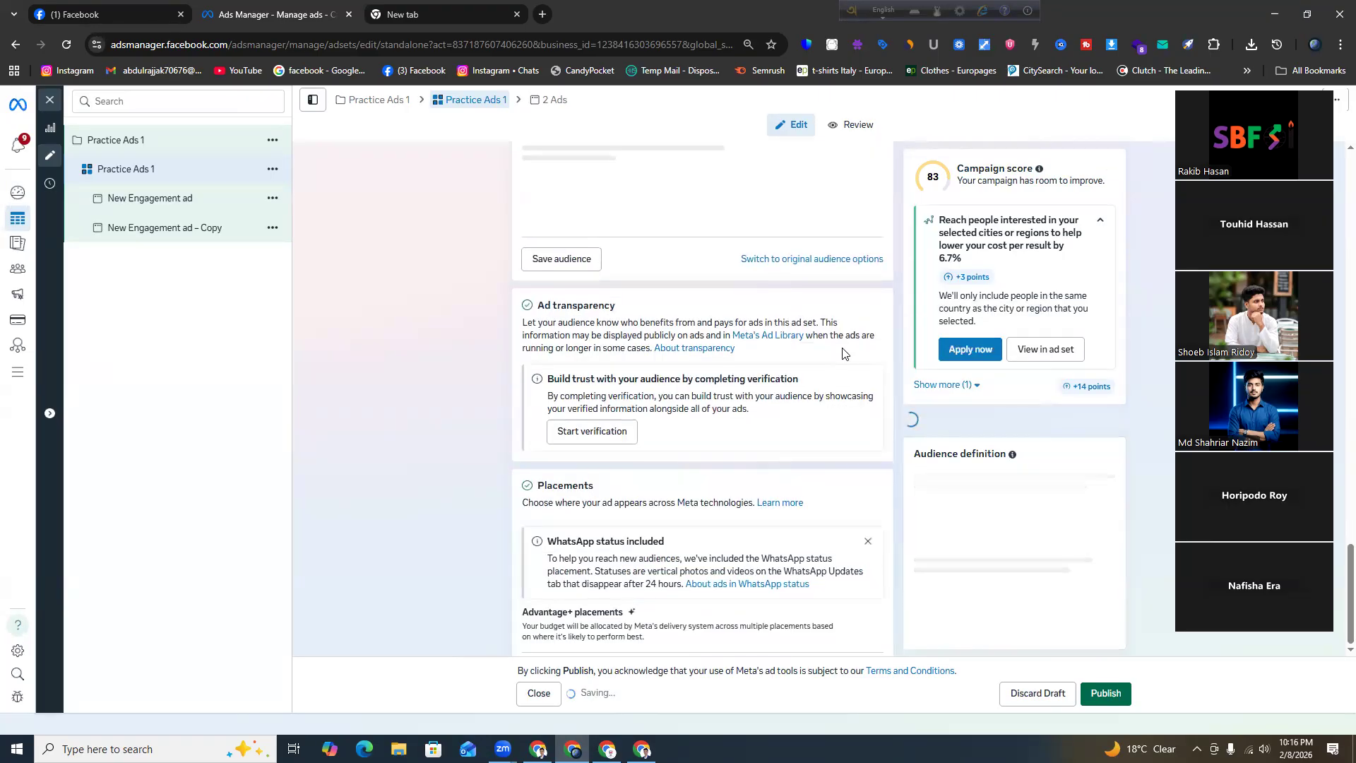
Include the country Bangladesh in the audience locations and remove New York
scroll(813, 367, "up", 4)
scroll(737, 392, "up", 6)
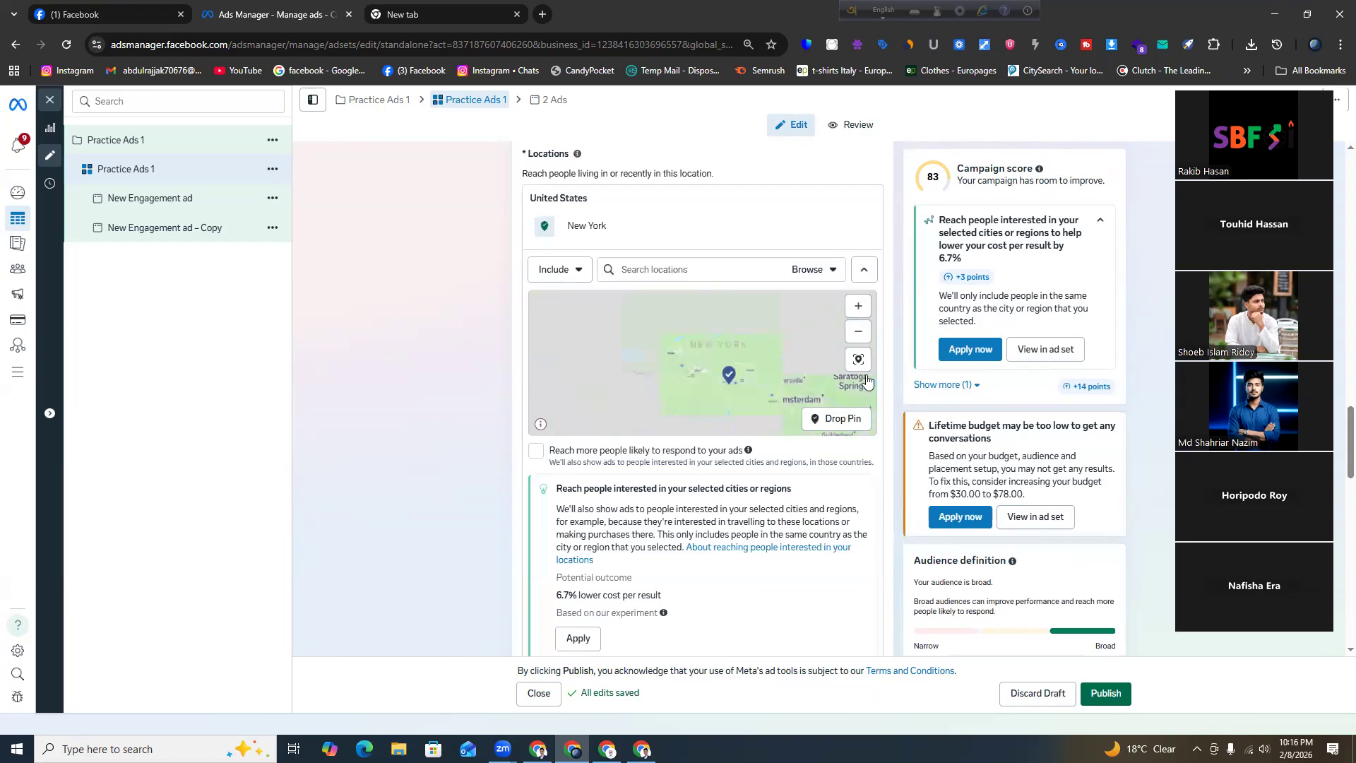
left_click(773, 264)
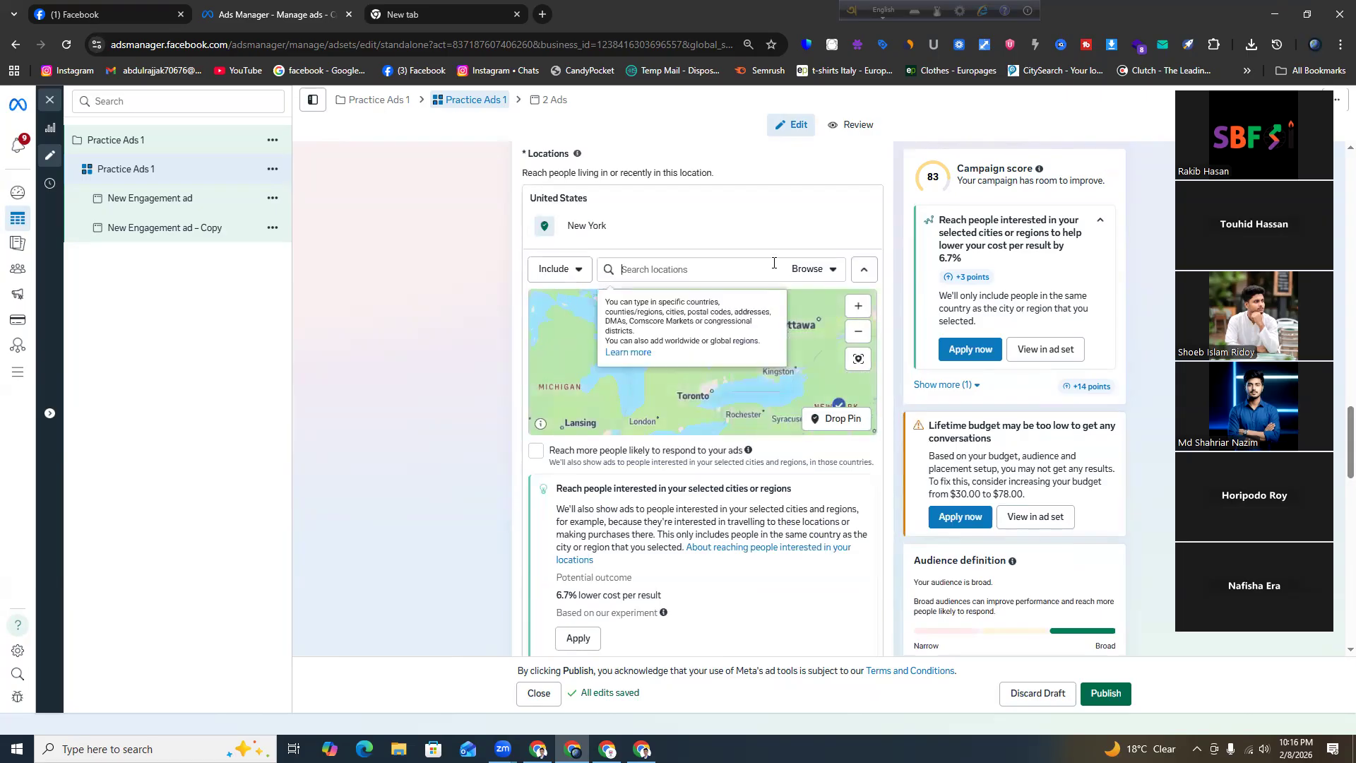
type("Bangladesh")
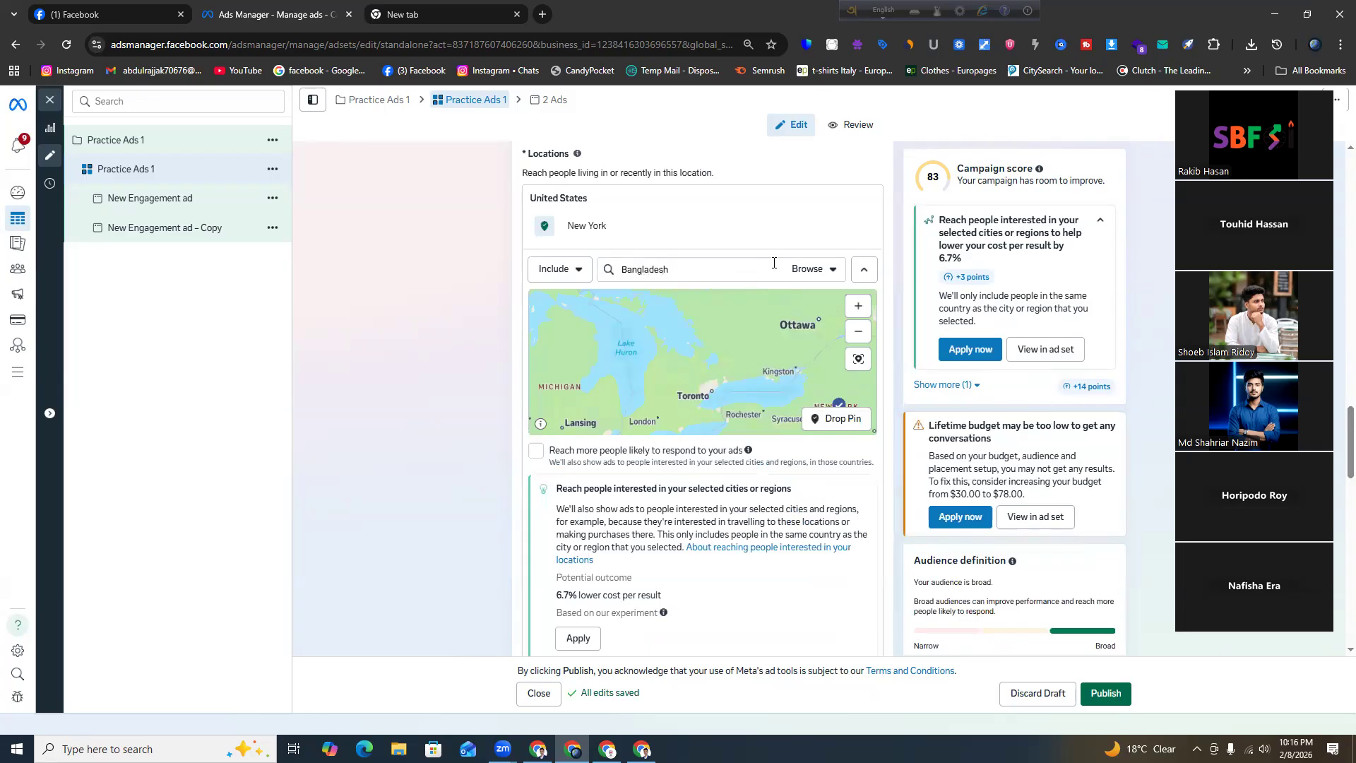
left_click(773, 263)
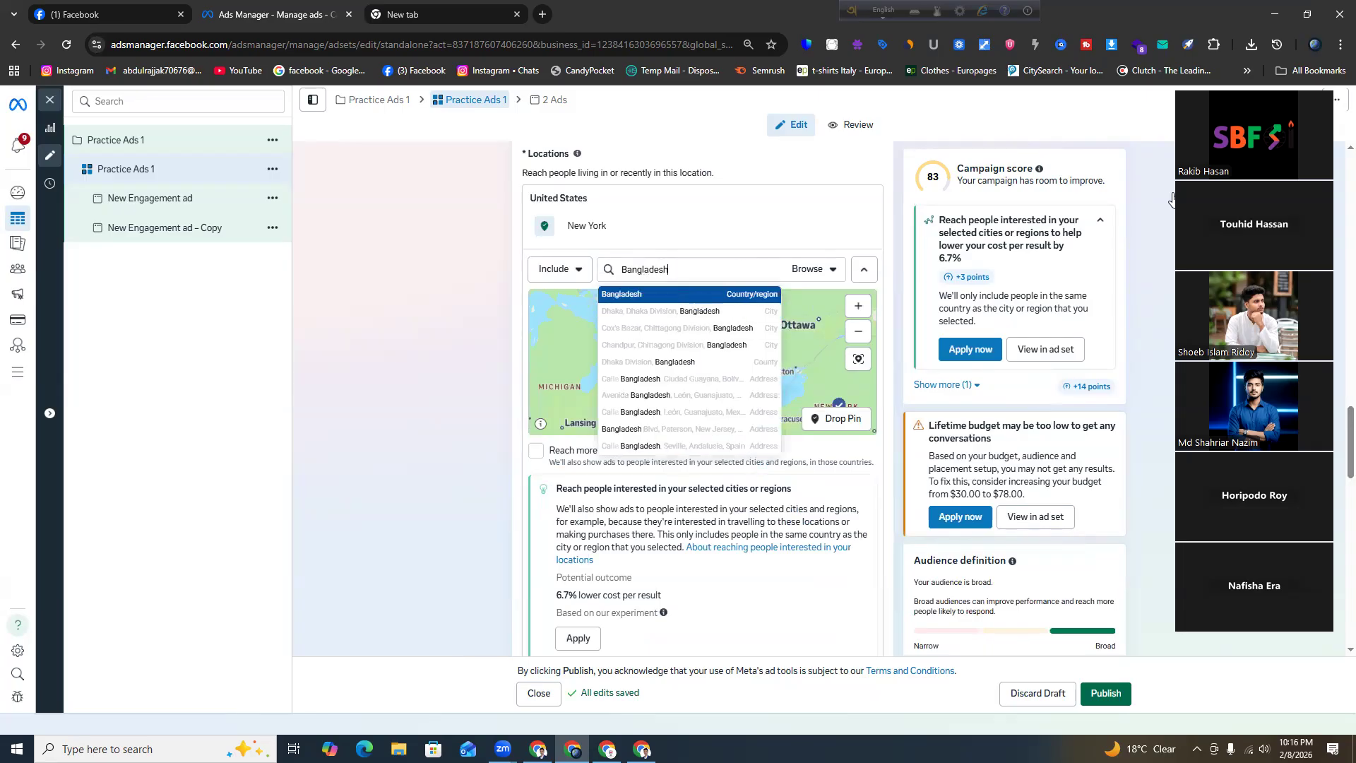
key("Return")
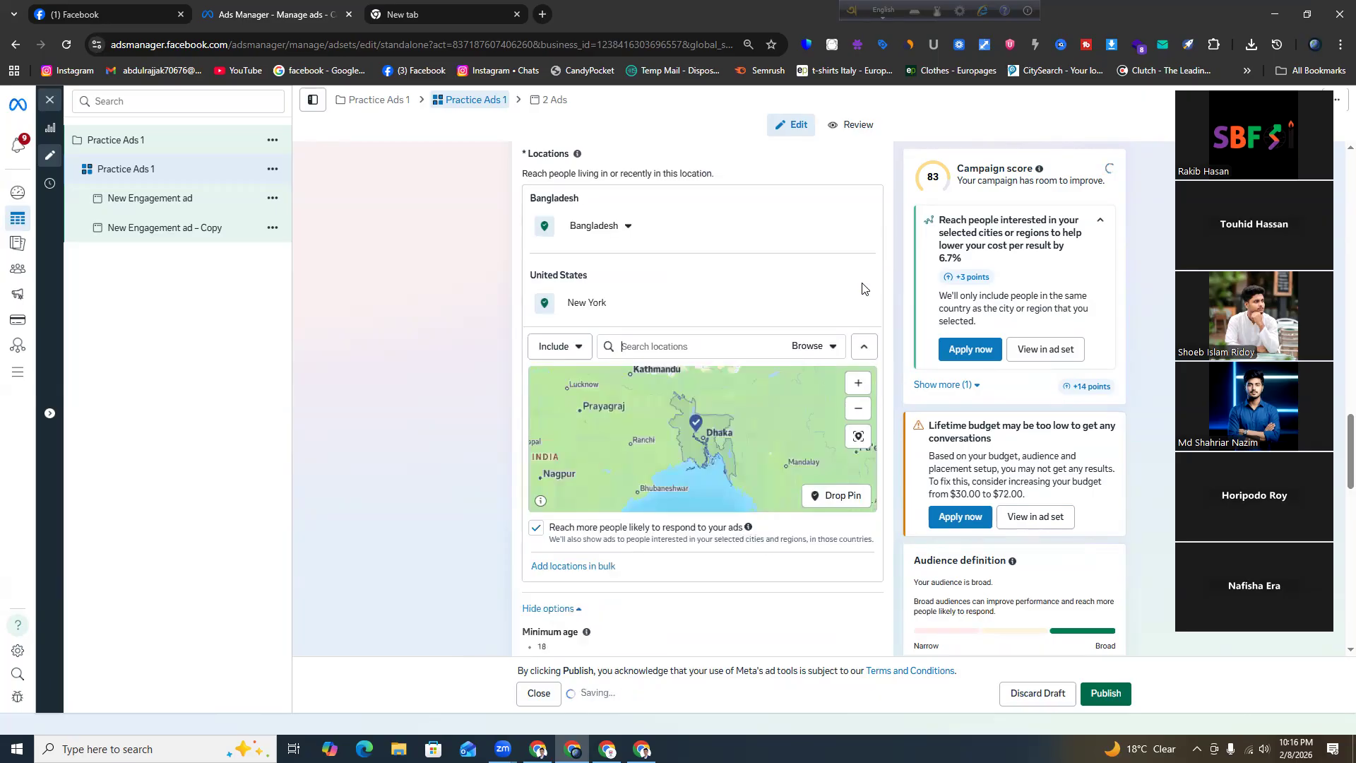
left_click(863, 303)
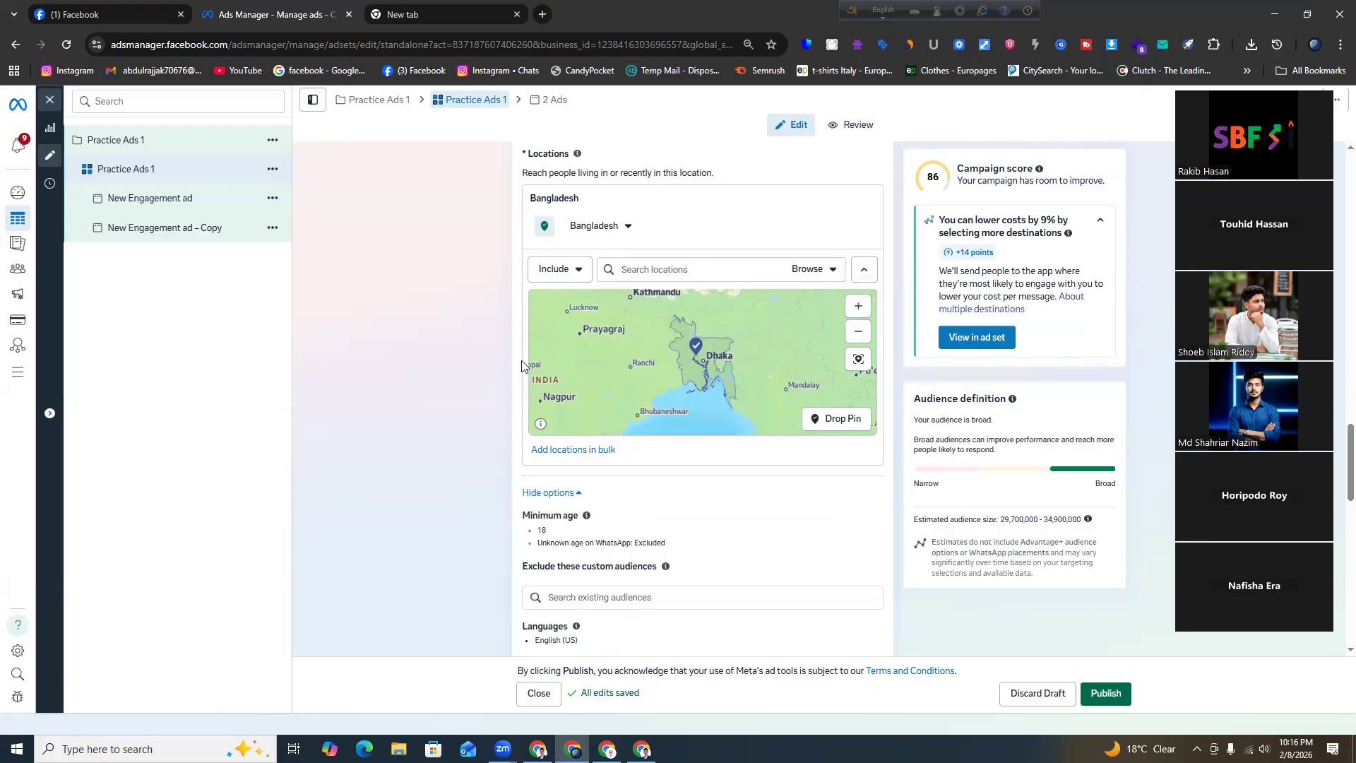
Remove the Domino's Pizza, parents (magazine) and pizza delivery (food and drink) interests from detailed targeting
scroll(1136, 472, "down", 2)
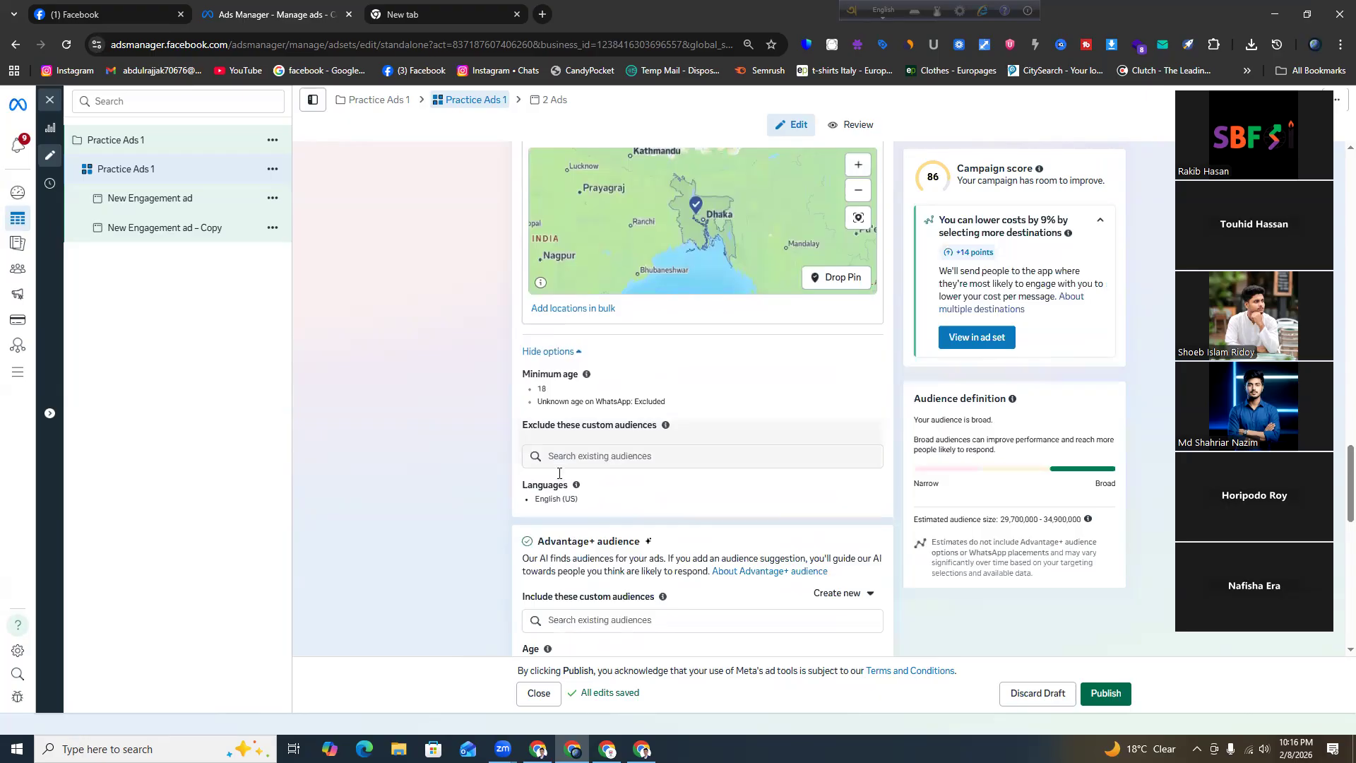
scroll(558, 474, "down", 7)
scroll(615, 354, "down", 3)
scroll(632, 349, "down", 2)
scroll(851, 296, "down", 4)
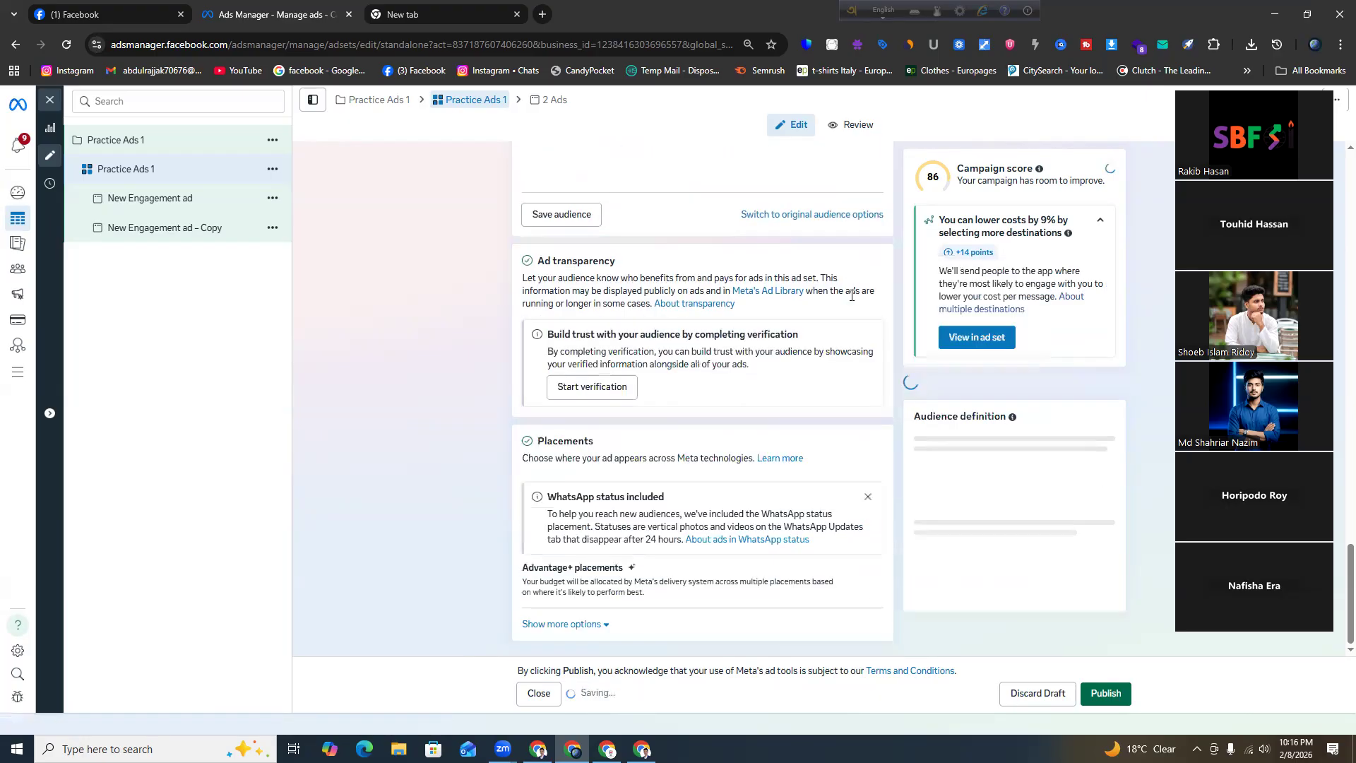
scroll(787, 388, "up", 2)
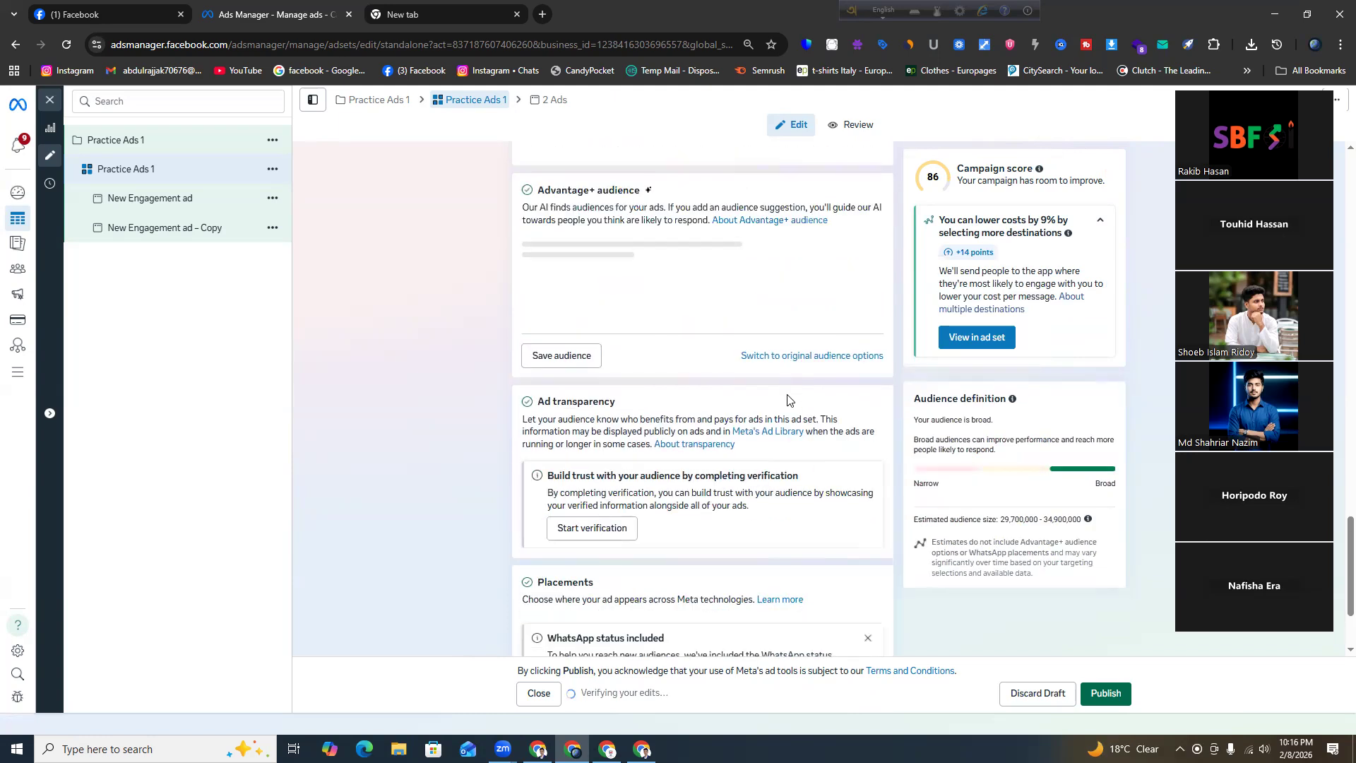
scroll(787, 400, "up", 6)
scroll(668, 499, "down", 4)
scroll(664, 489, "down", 3)
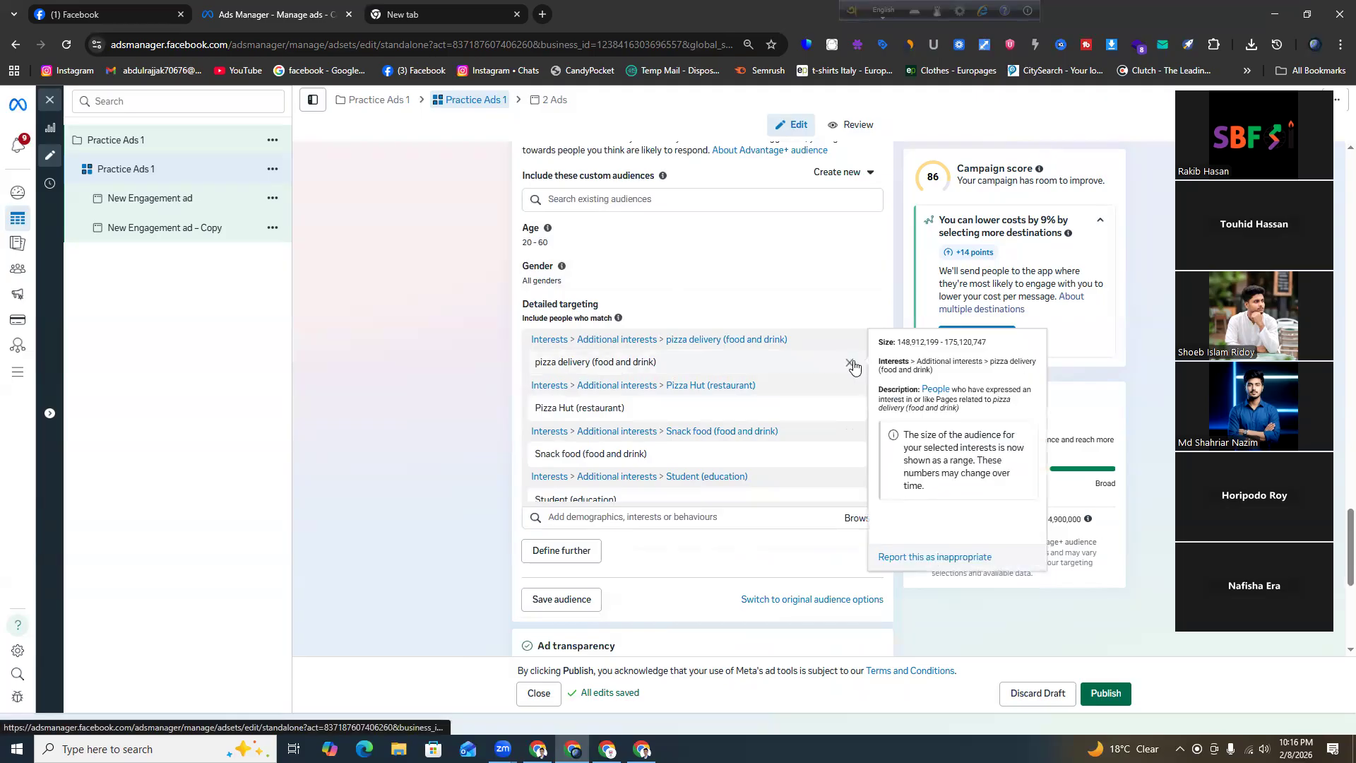
left_click(852, 364)
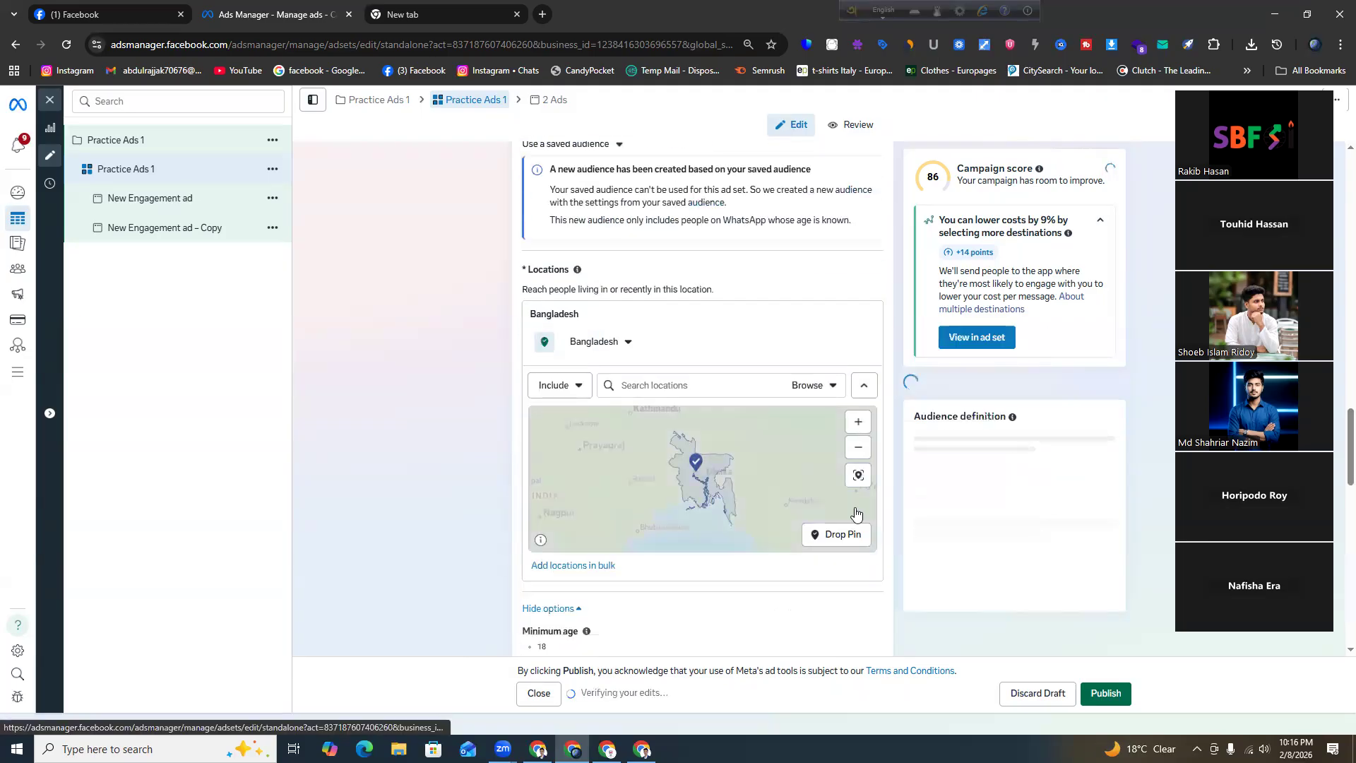
Remove the Pizza Hut (restaurant) and Snack food (food and drink) interests from detailed targeting
scroll(858, 515, "down", 3)
scroll(861, 520, "down", 7)
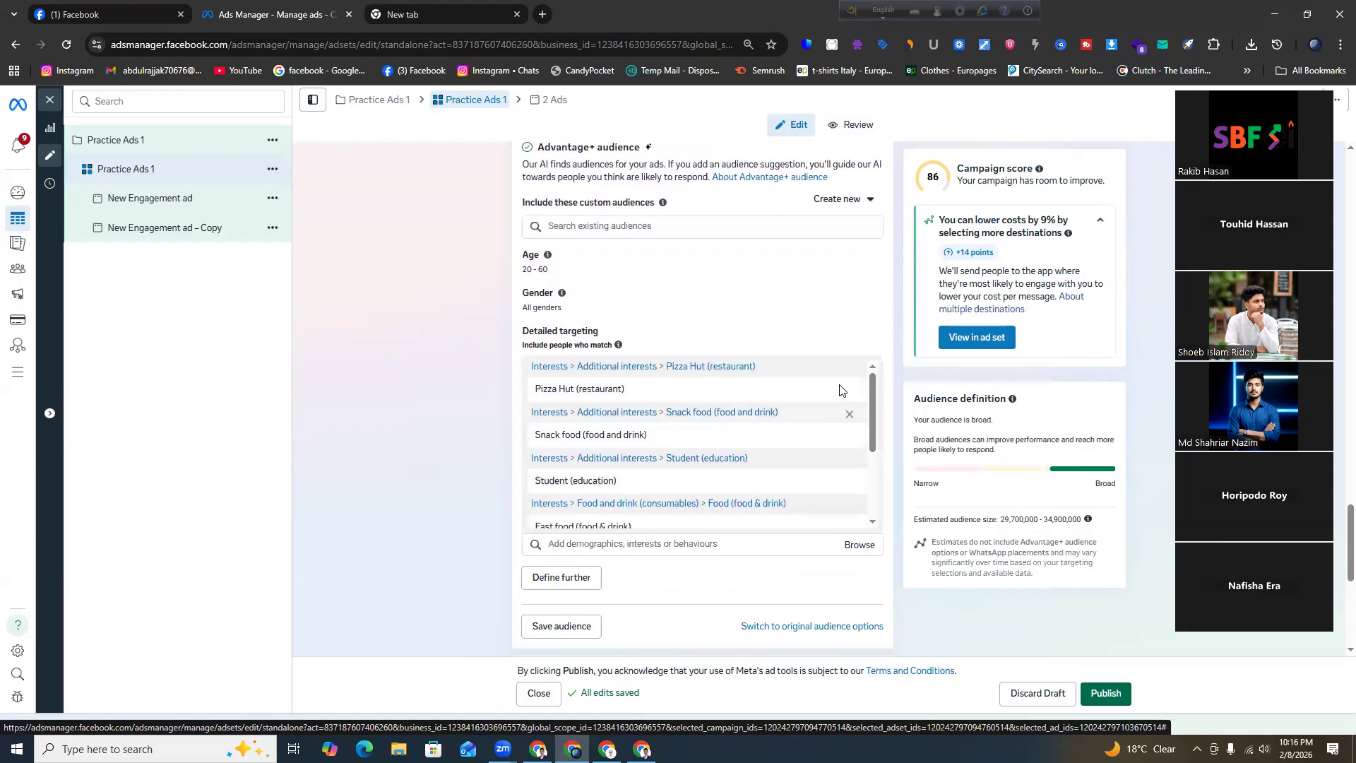
left_click(850, 392)
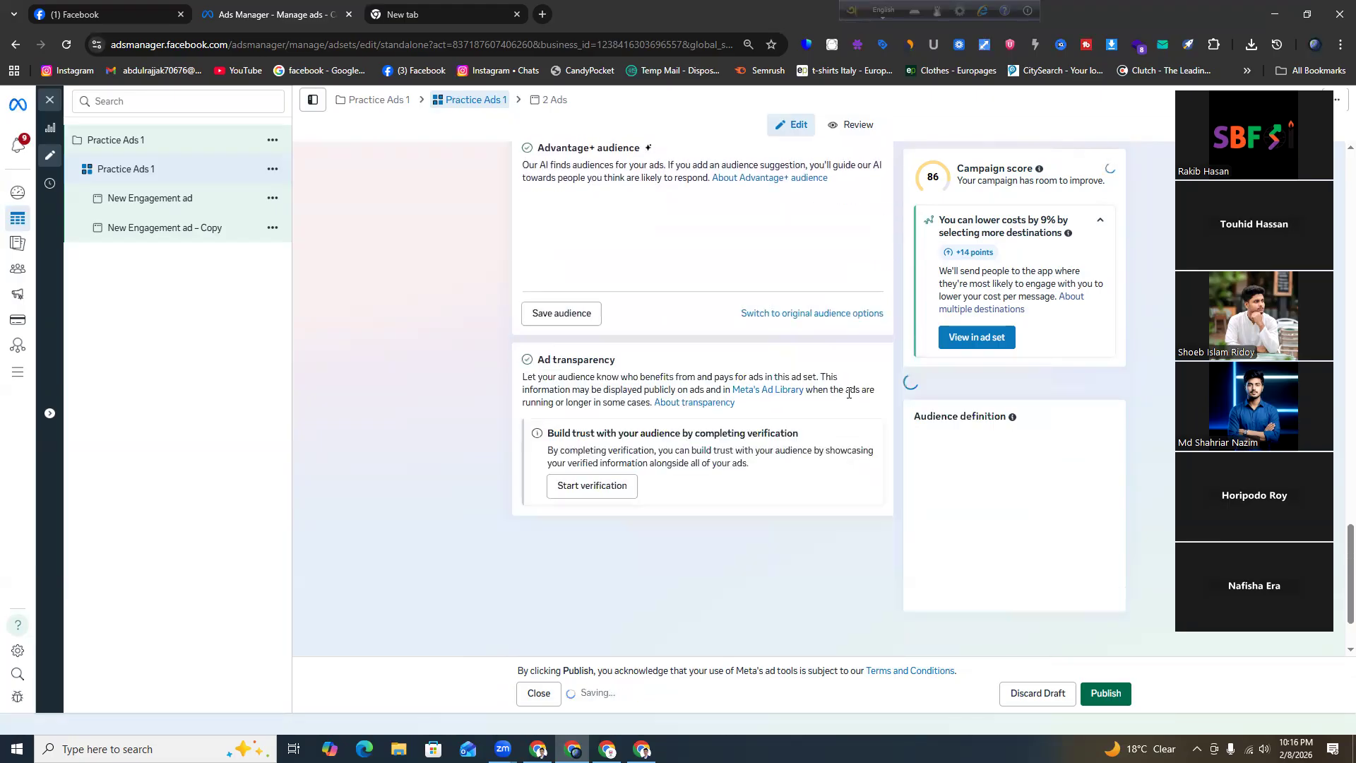
scroll(862, 449, "down", 5)
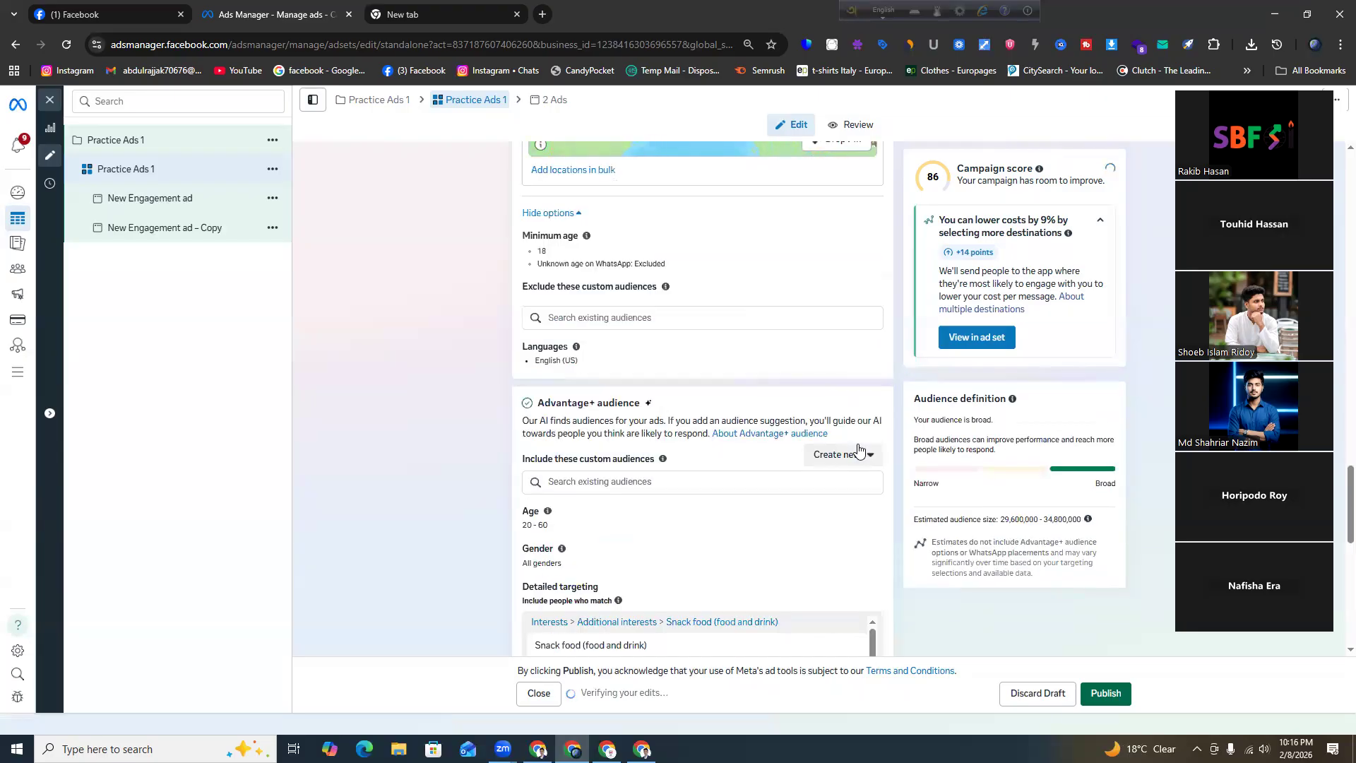
scroll(858, 449, "down", 3)
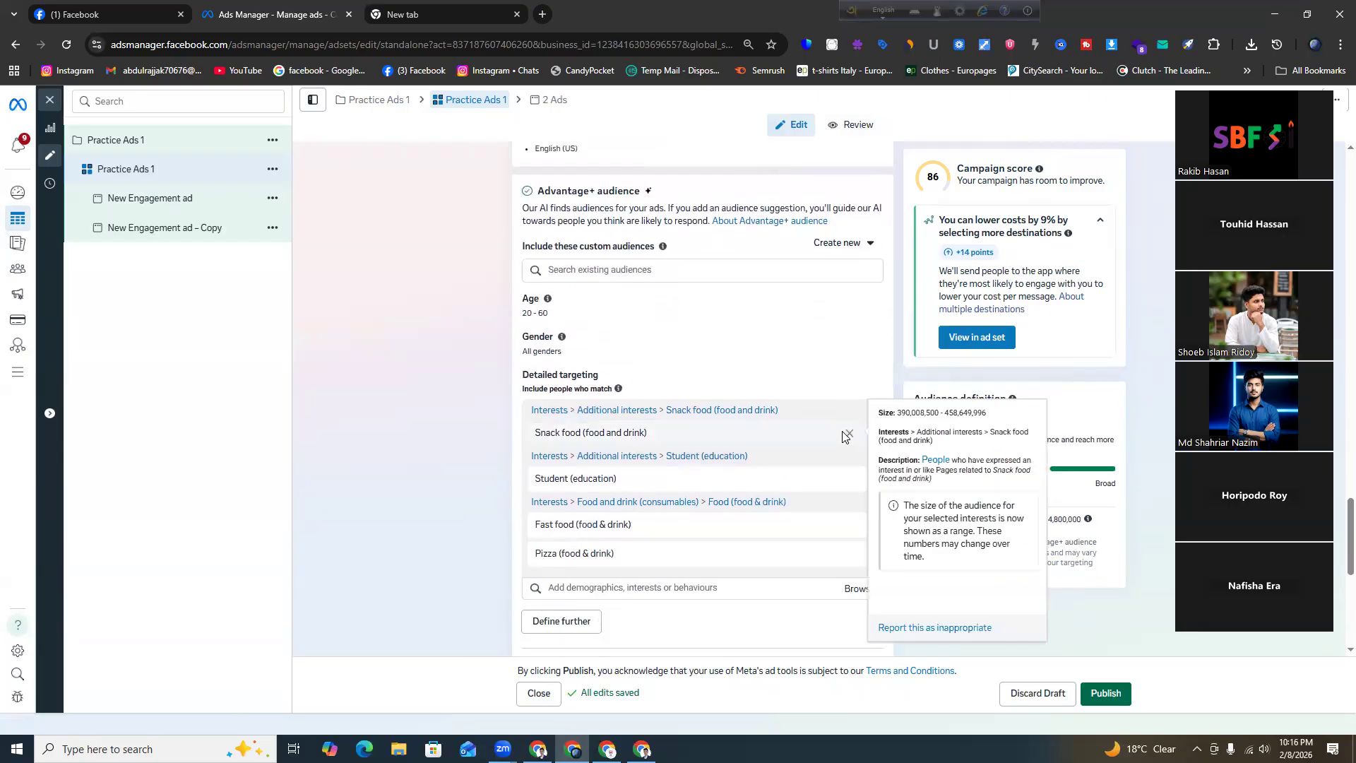
left_click(848, 434)
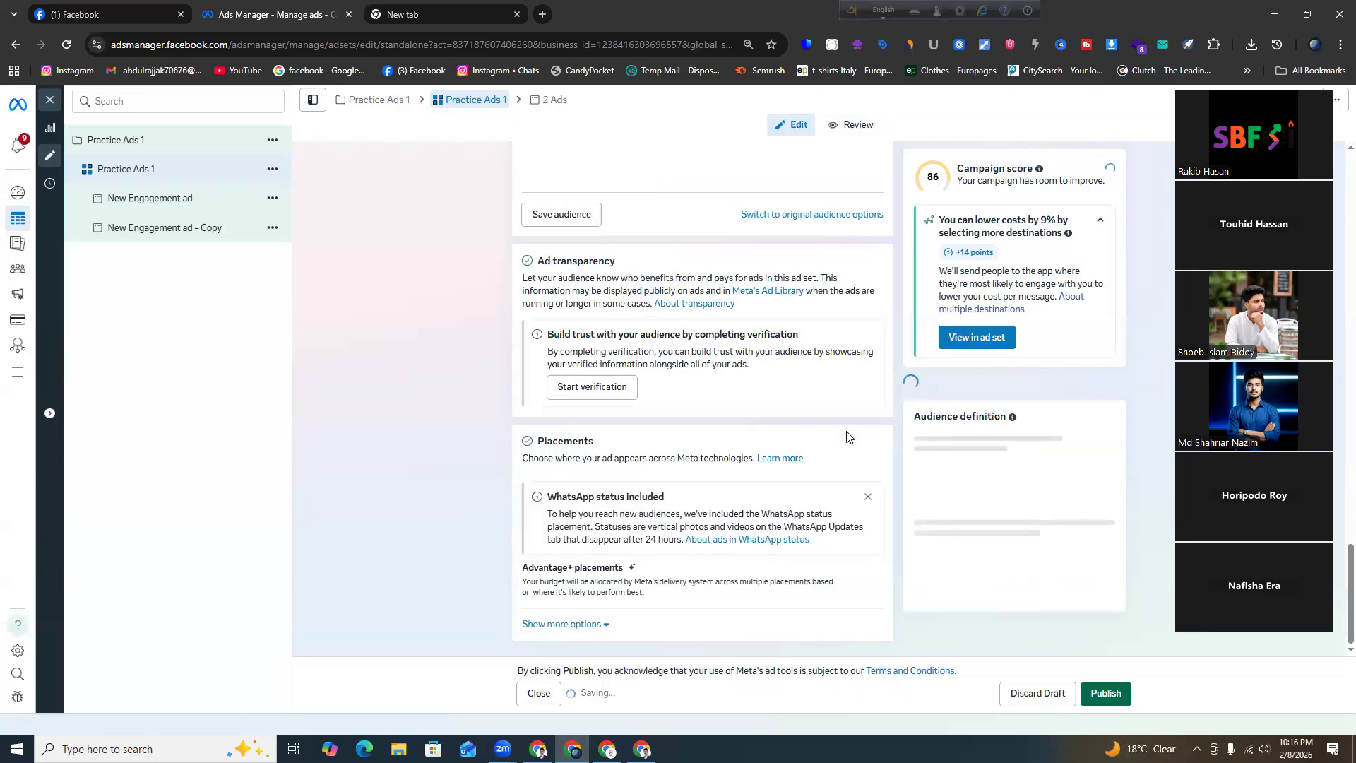
Remove the Student (education) and Fast food (food & drink) interests from detailed targeting
scroll(839, 404, "down", 9)
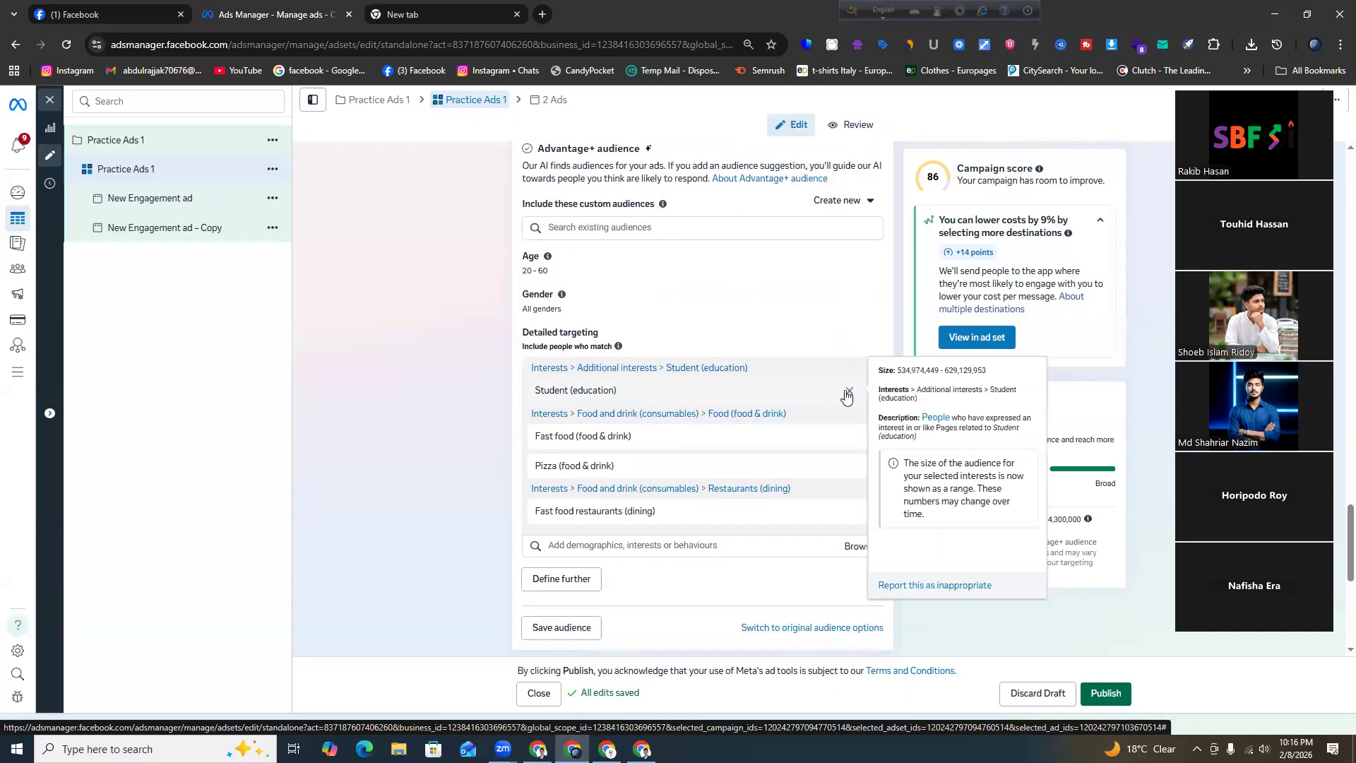
left_click(847, 392)
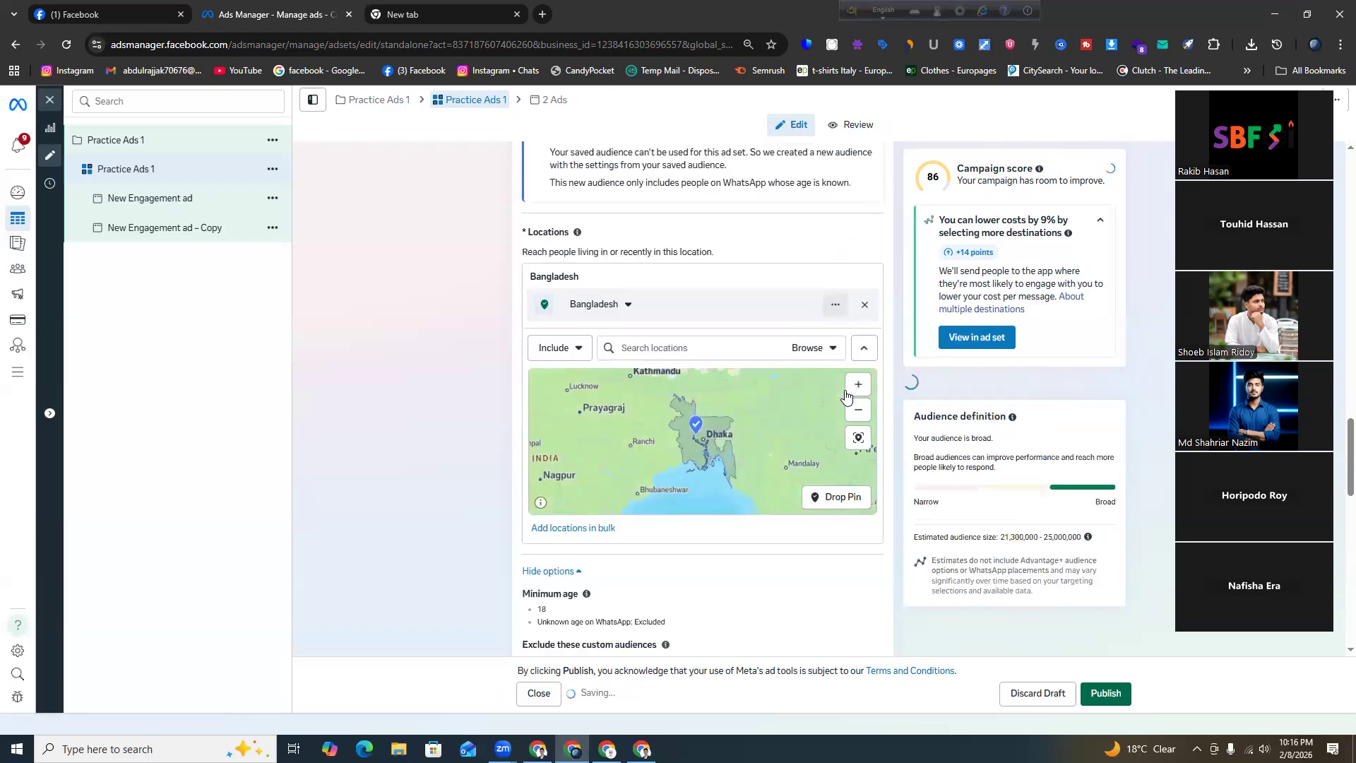
scroll(848, 395, "down", 8)
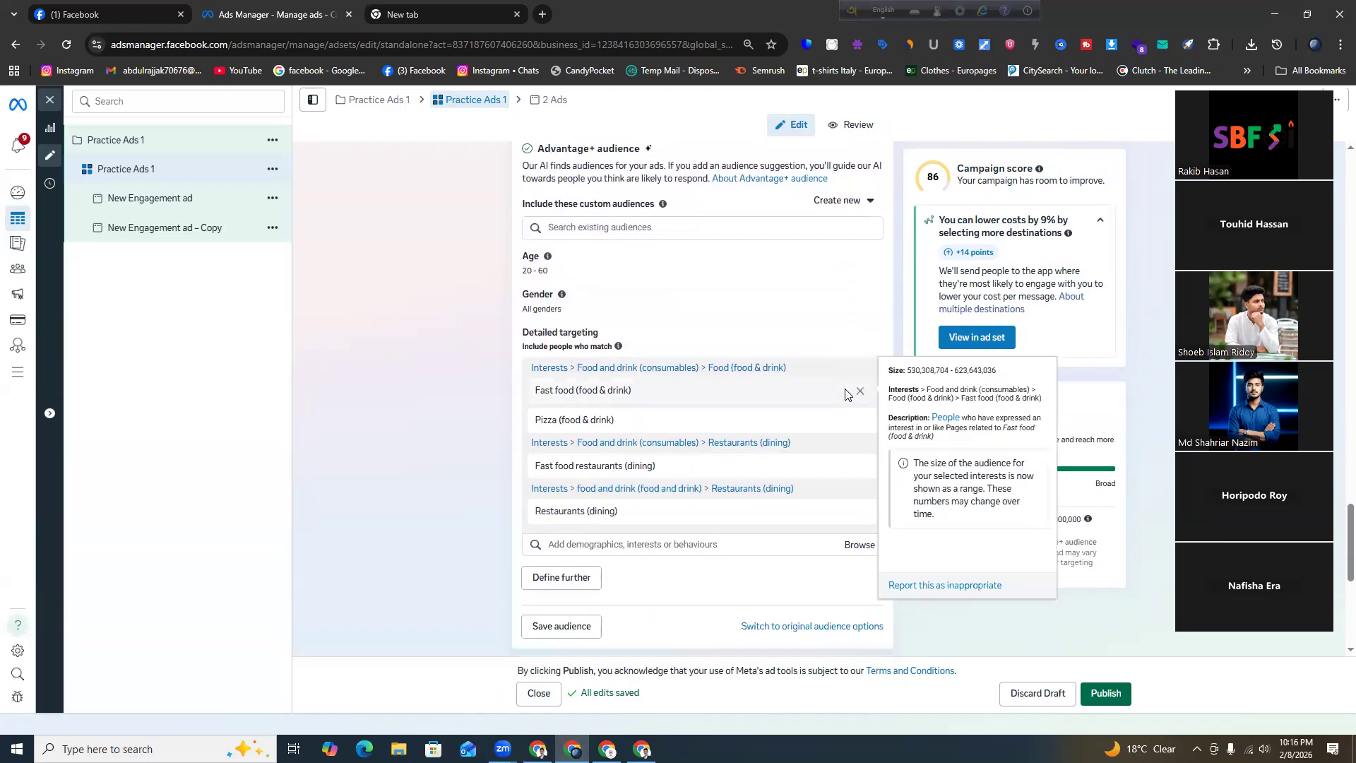
left_click(854, 391)
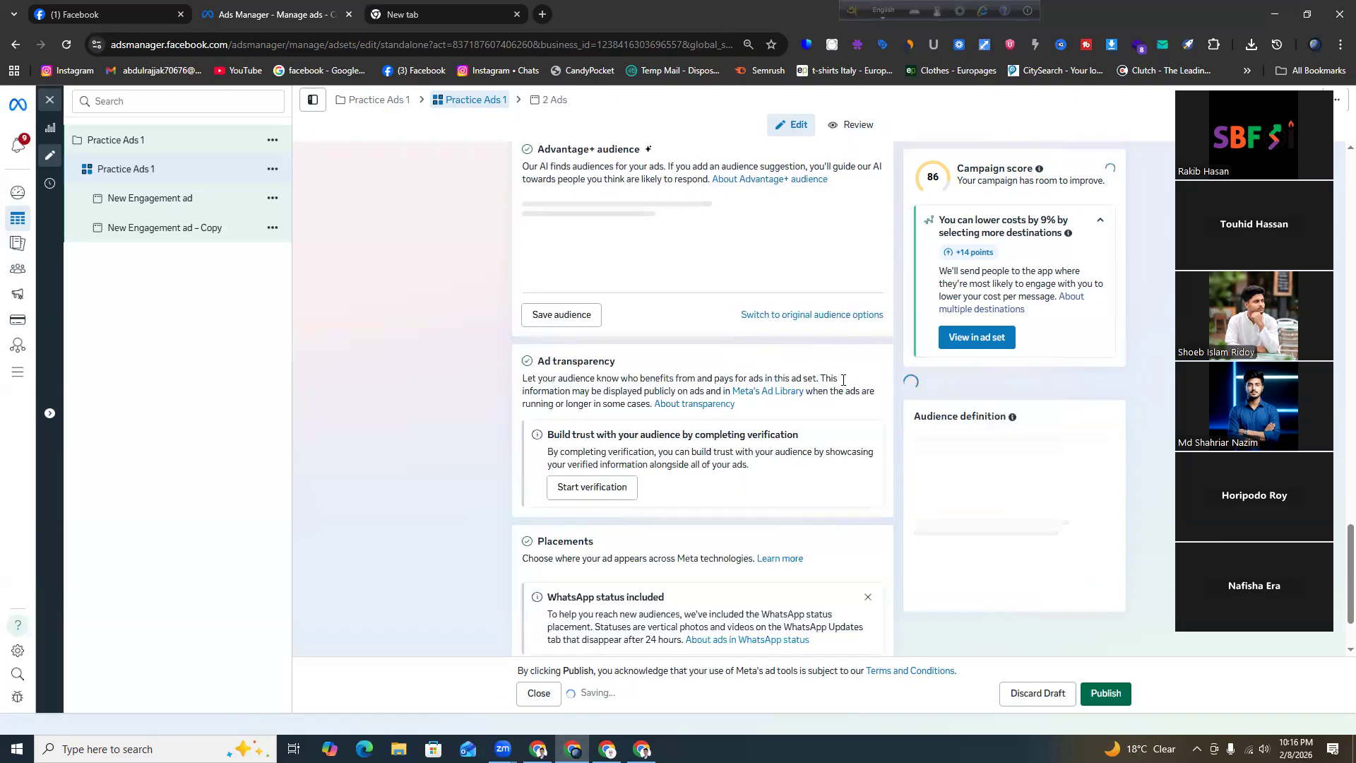
Remove the Pizza (food & drink) and Fast food restaurants (dining) interests from detailed targeting
scroll(843, 460, "down", 10)
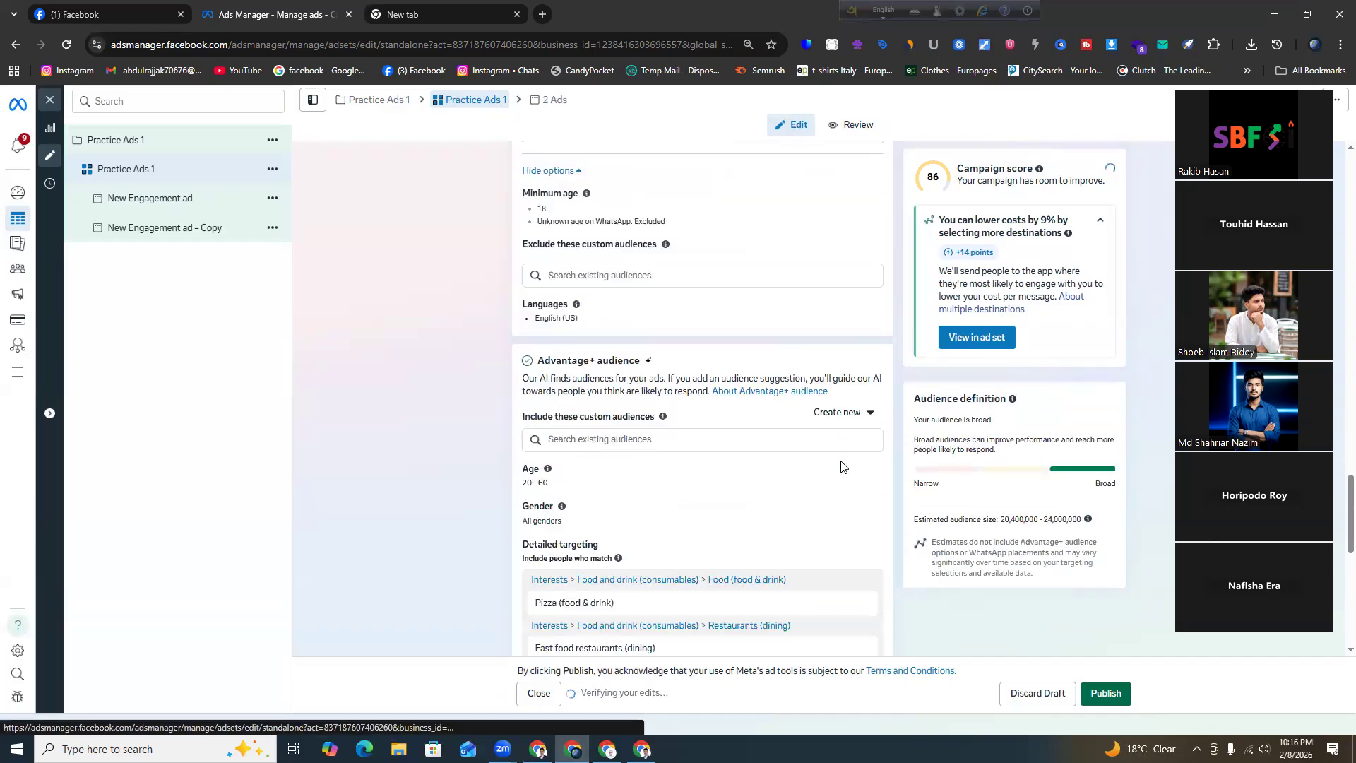
scroll(845, 452, "down", 1)
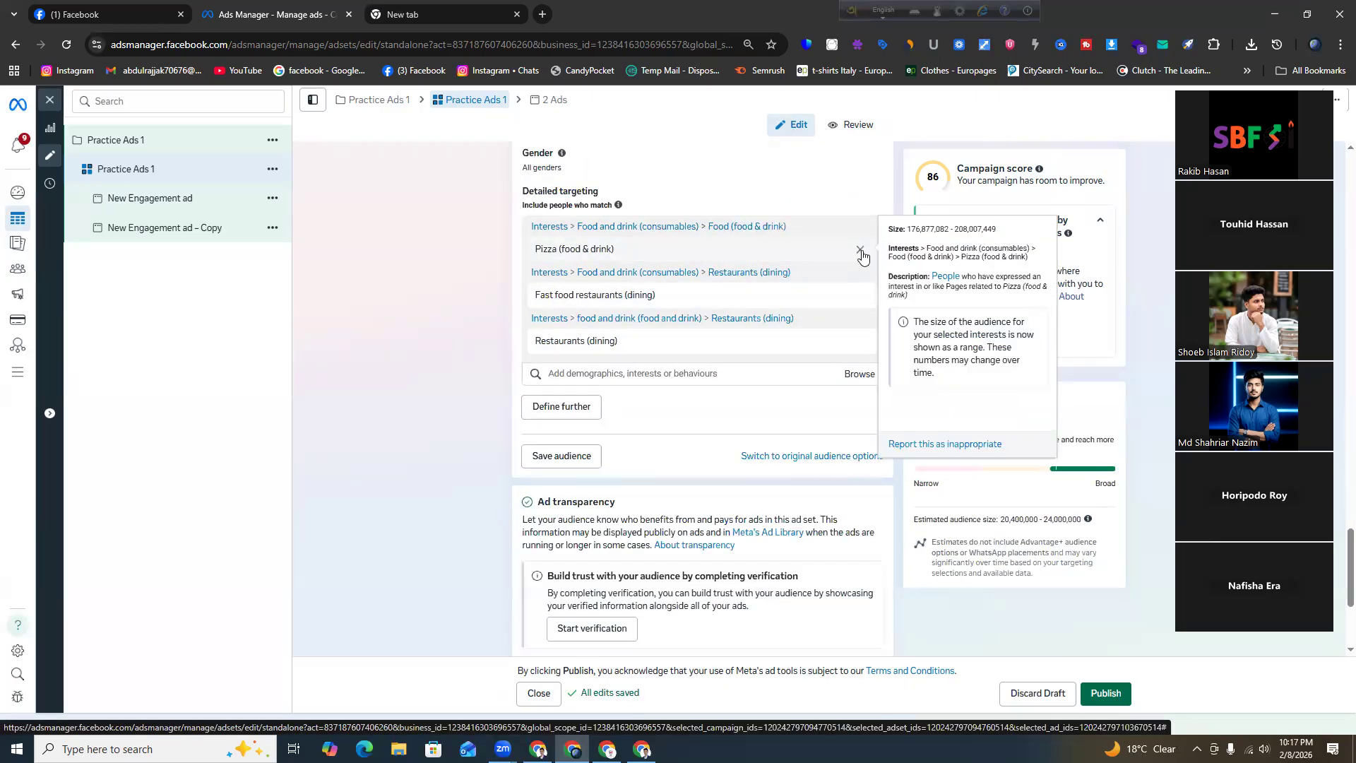
left_click(862, 251)
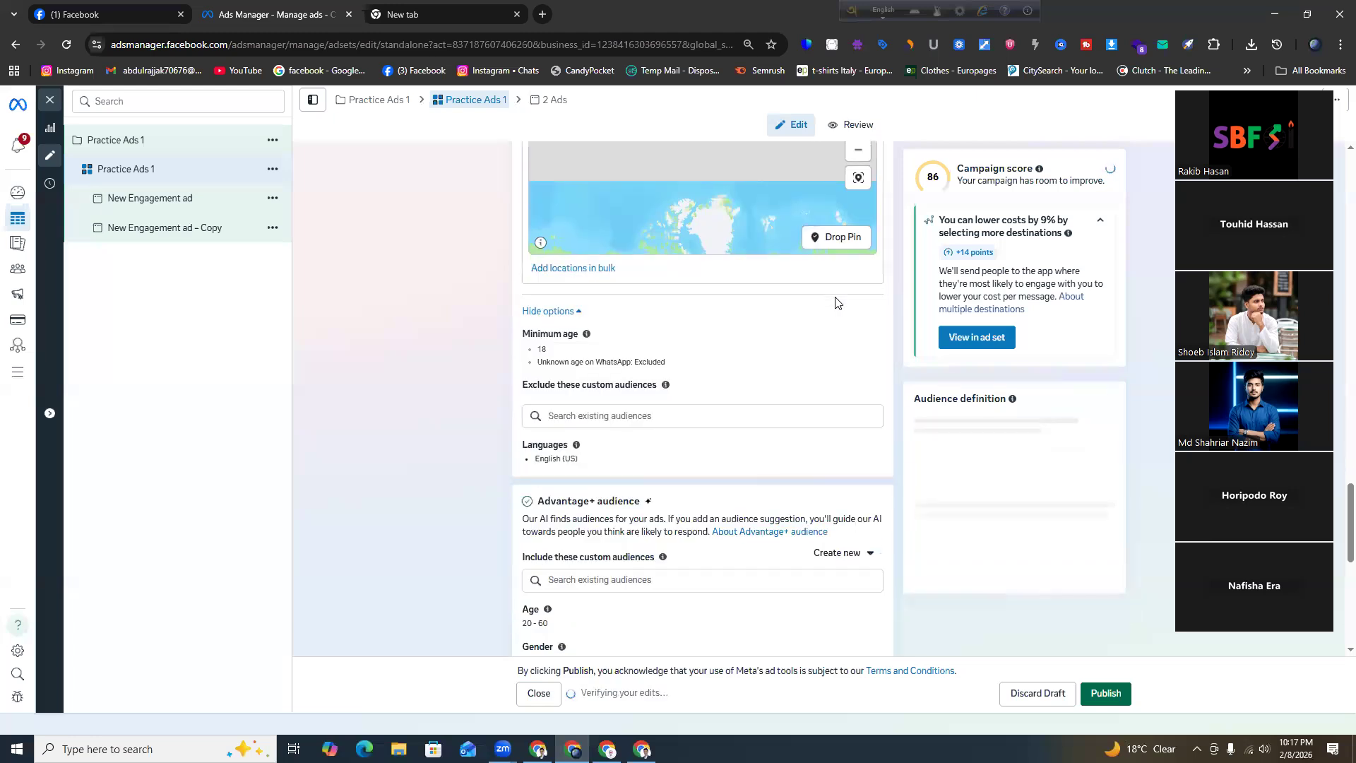
scroll(836, 302, "down", 6)
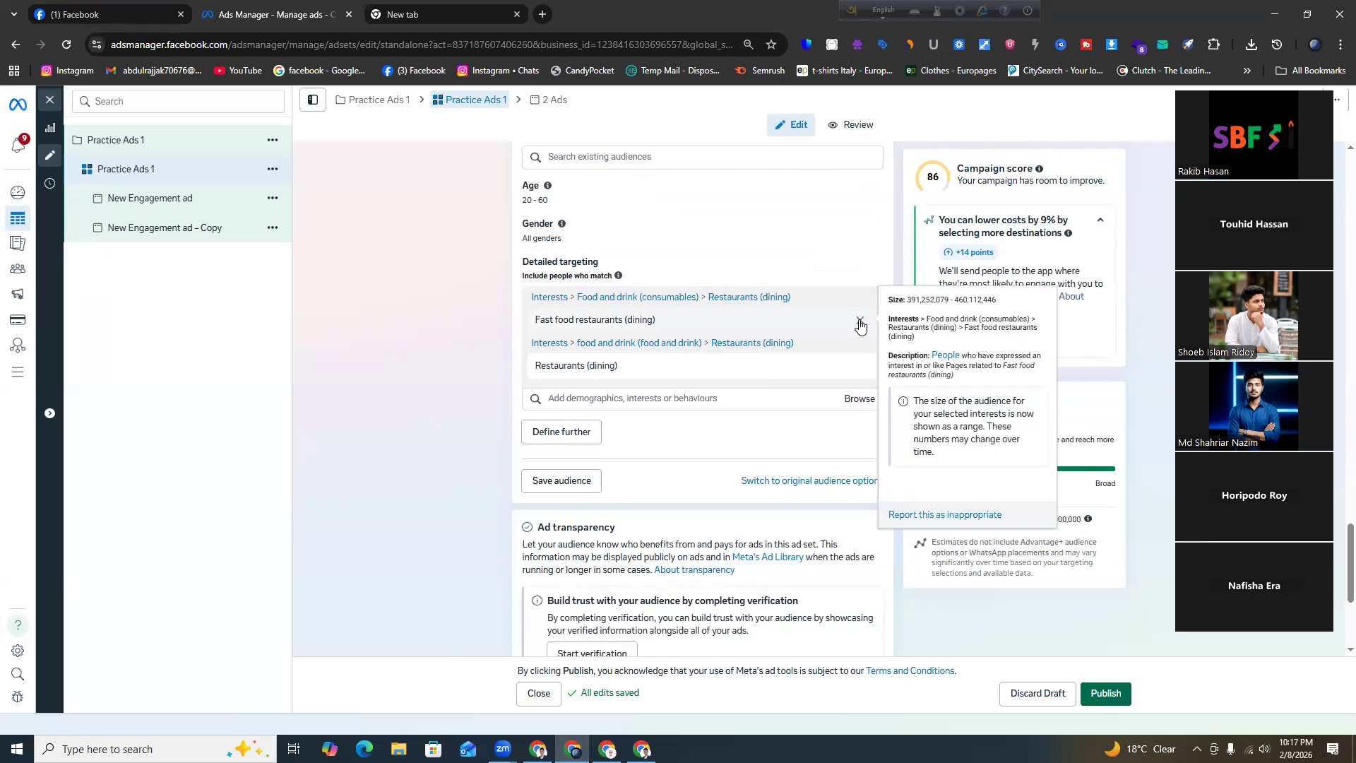
left_click(859, 324)
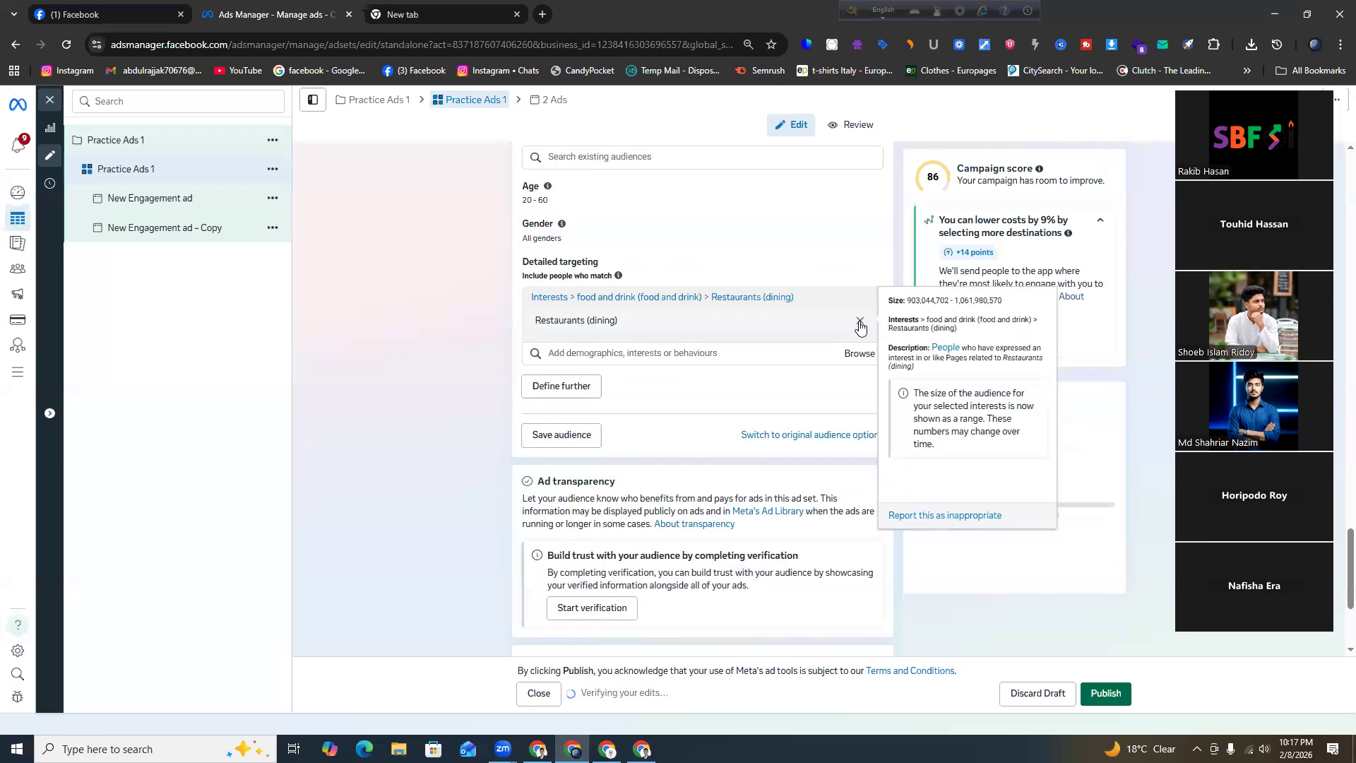
Remove the last remaining interest, Restaurants (dining), from detailed targeting
left_click(860, 323)
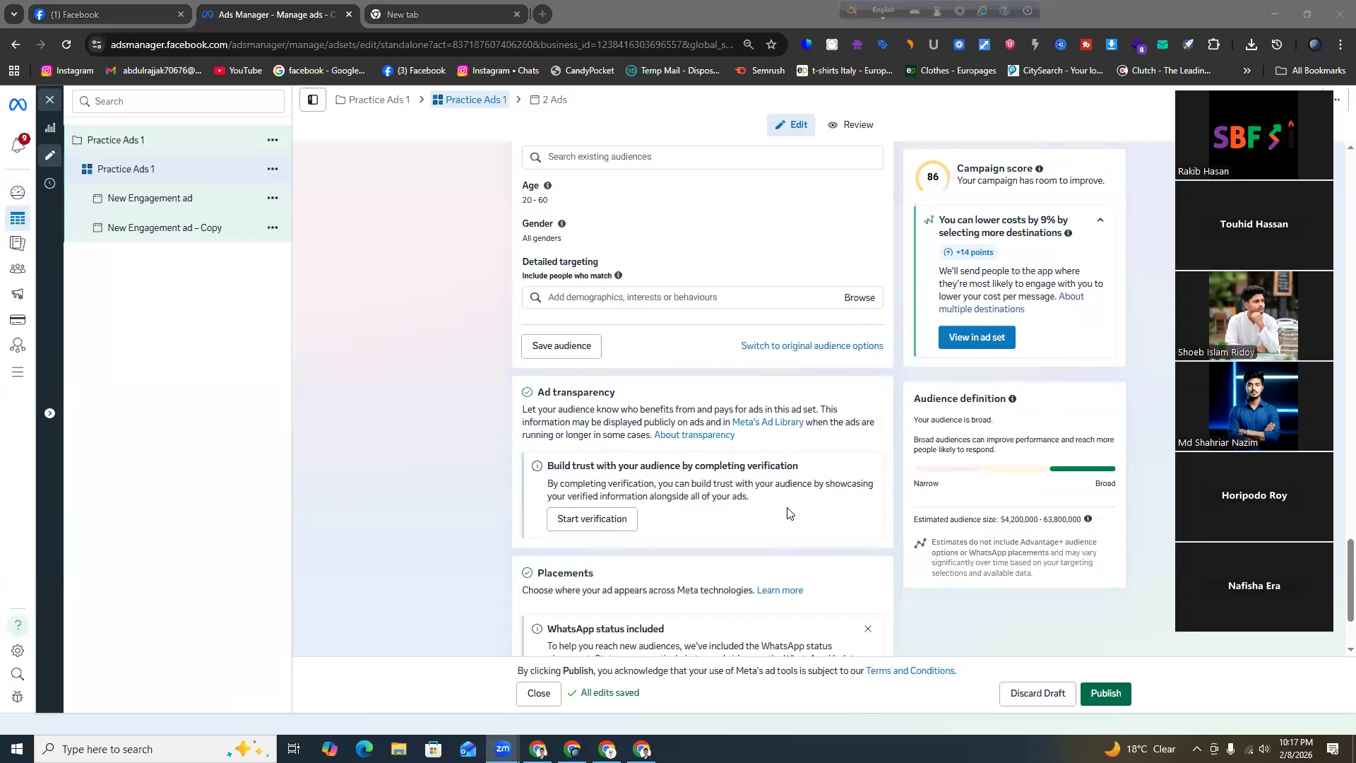
scroll(790, 514, "up", 2)
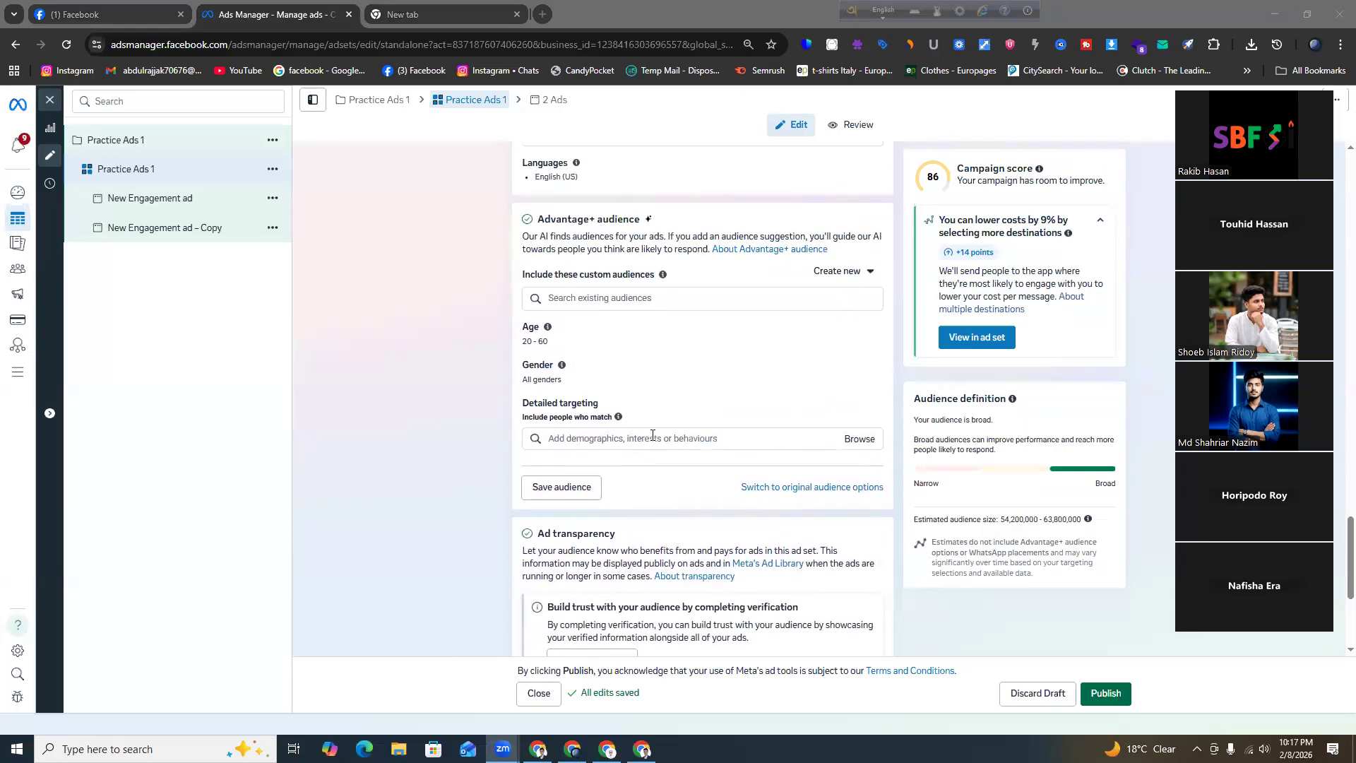
left_click(653, 438)
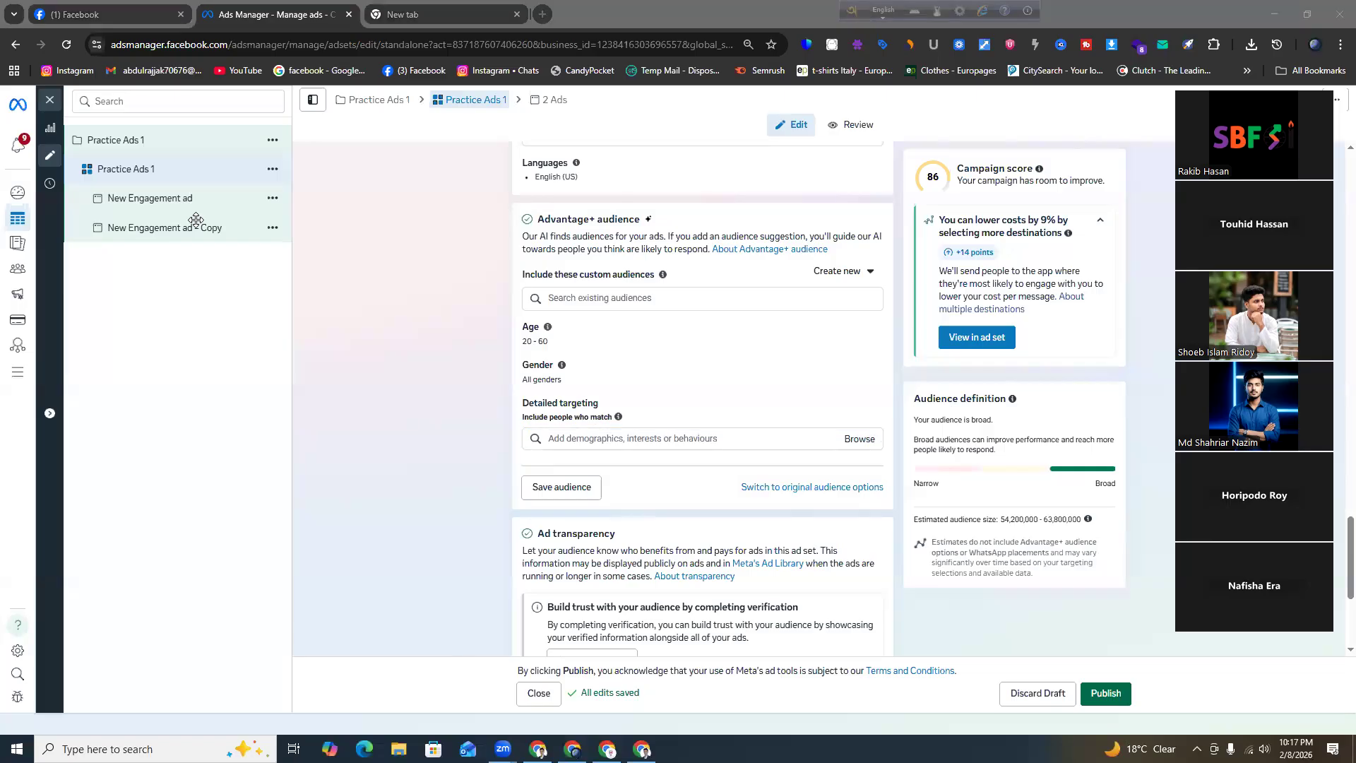
left_click(622, 438)
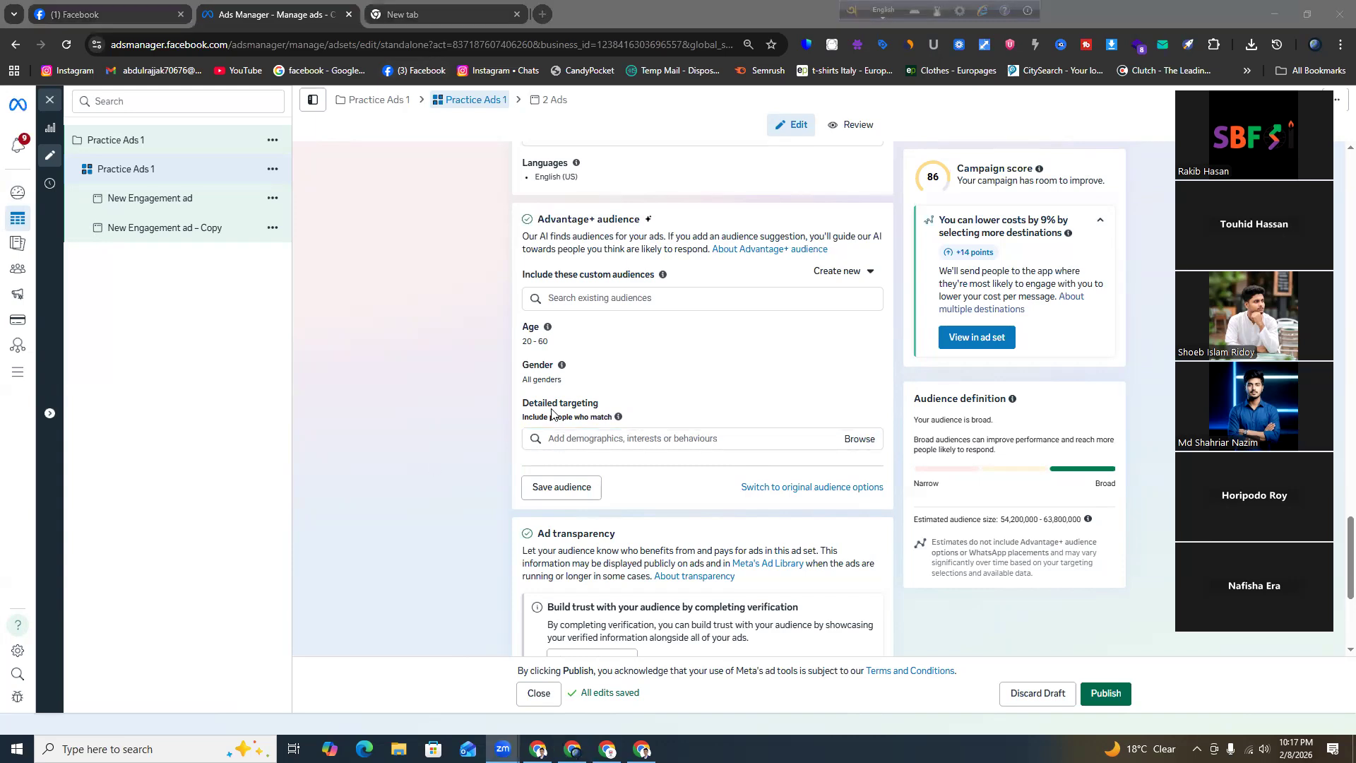
left_click(572, 439)
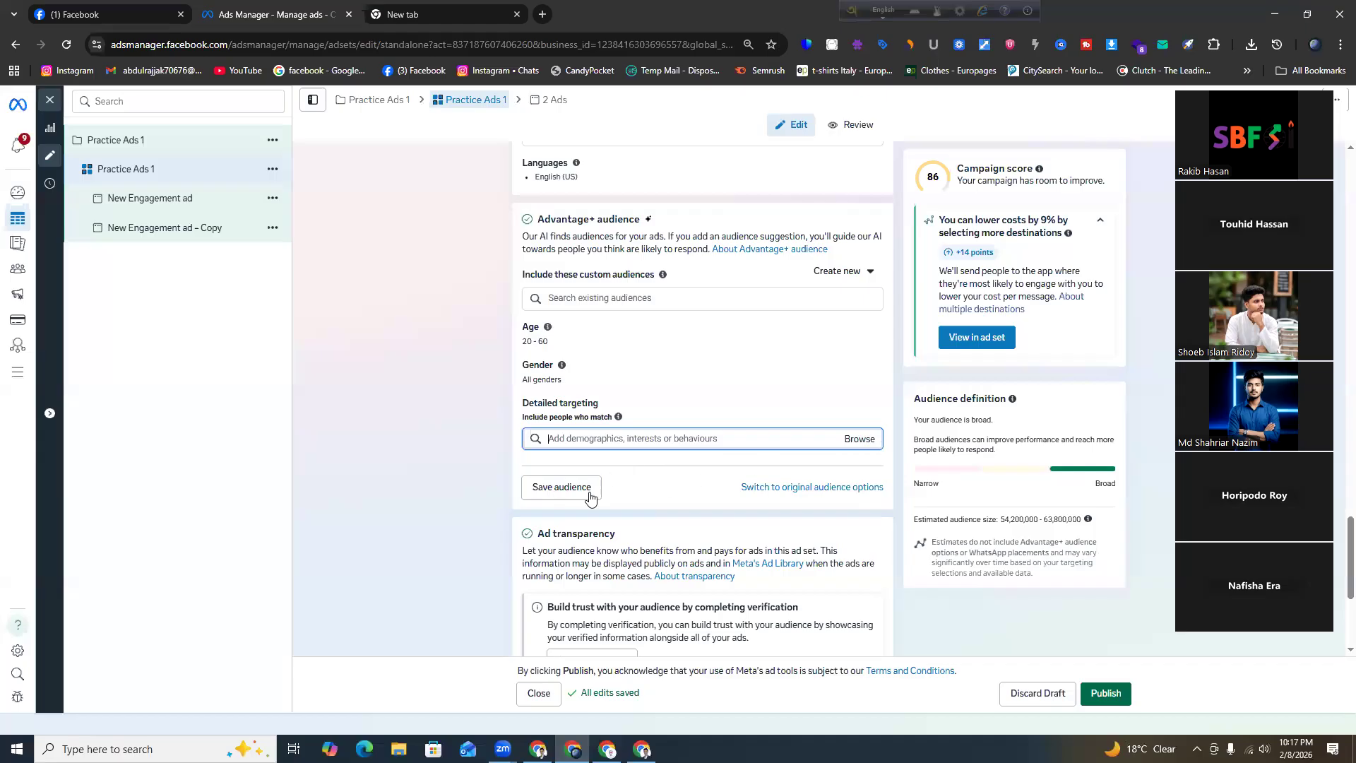
Open the audience's gender options for editing and set the maximum age to 45
scroll(506, 435, "down", 2)
scroll(558, 380, "up", 1)
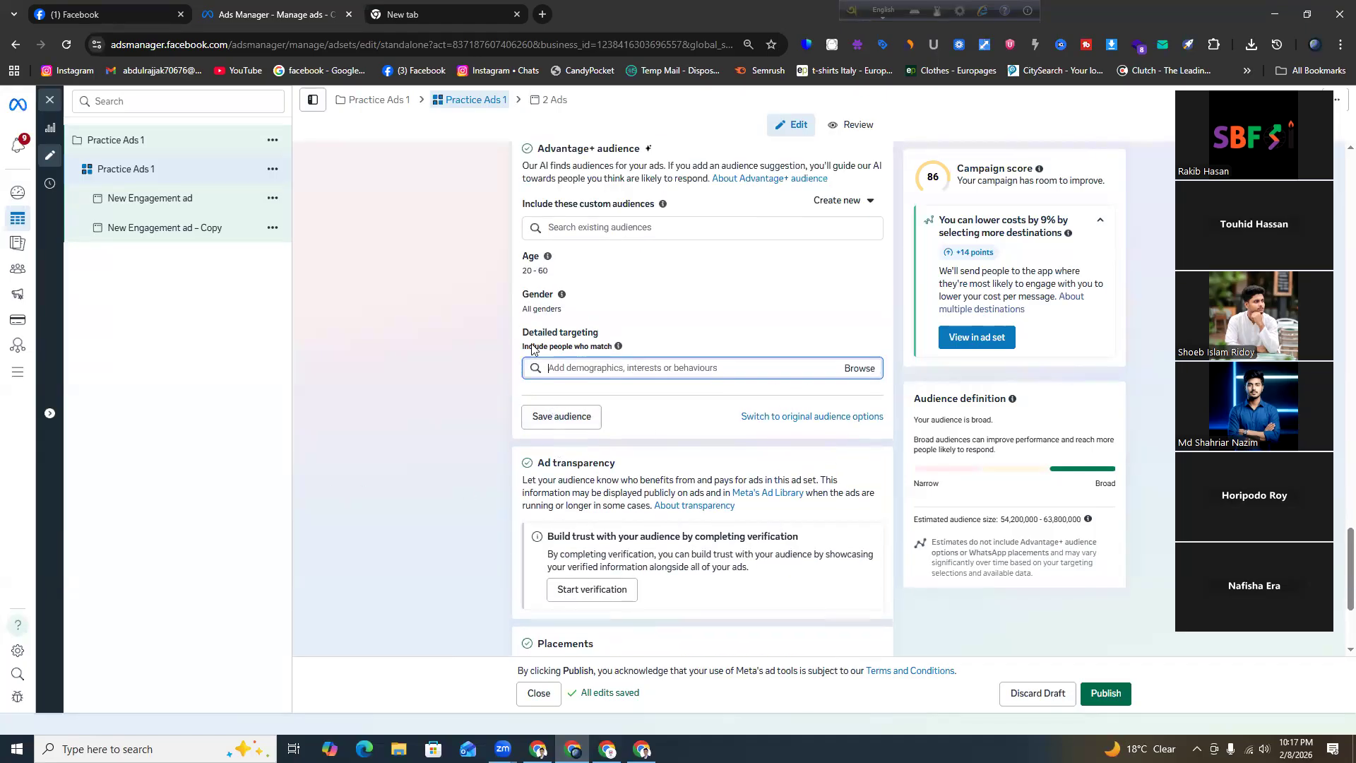
left_click(862, 294)
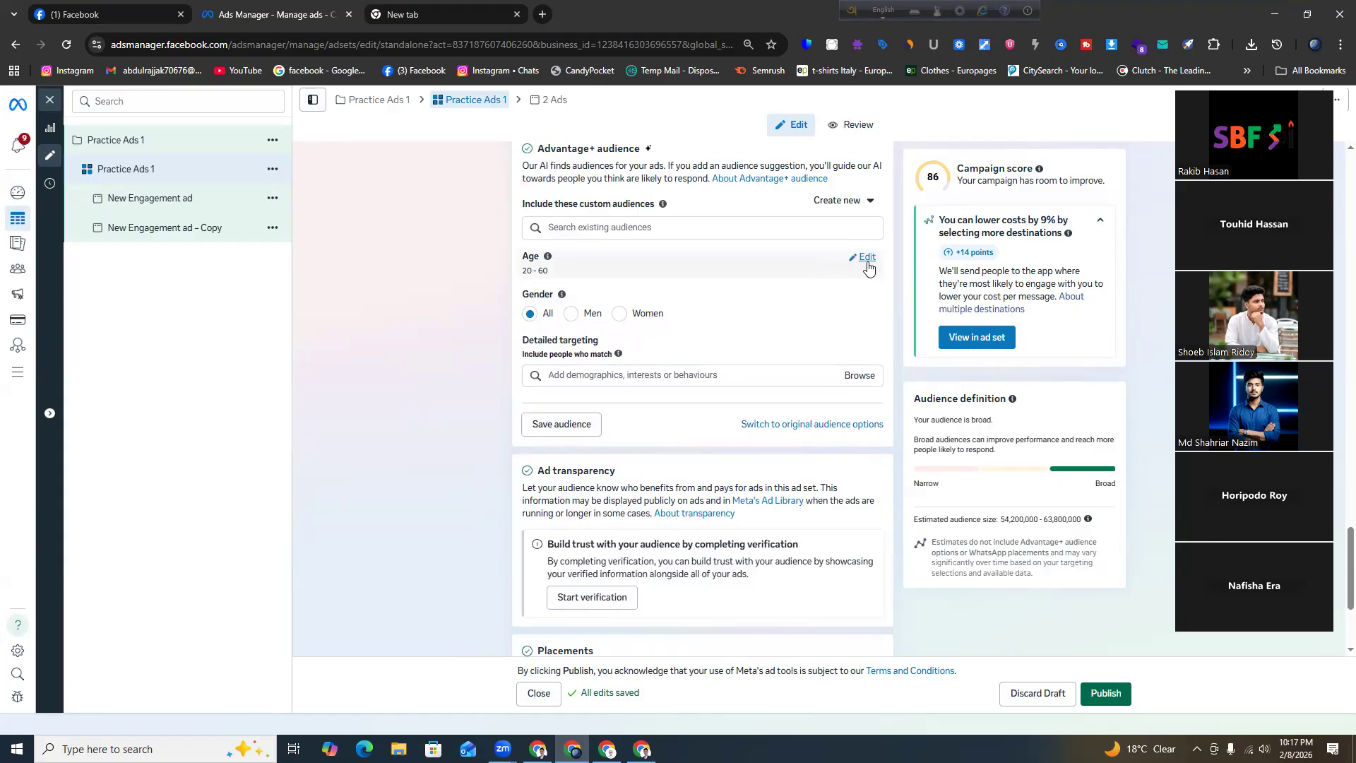
left_click(867, 262)
left_click(614, 278)
scroll(639, 381, "up", 5)
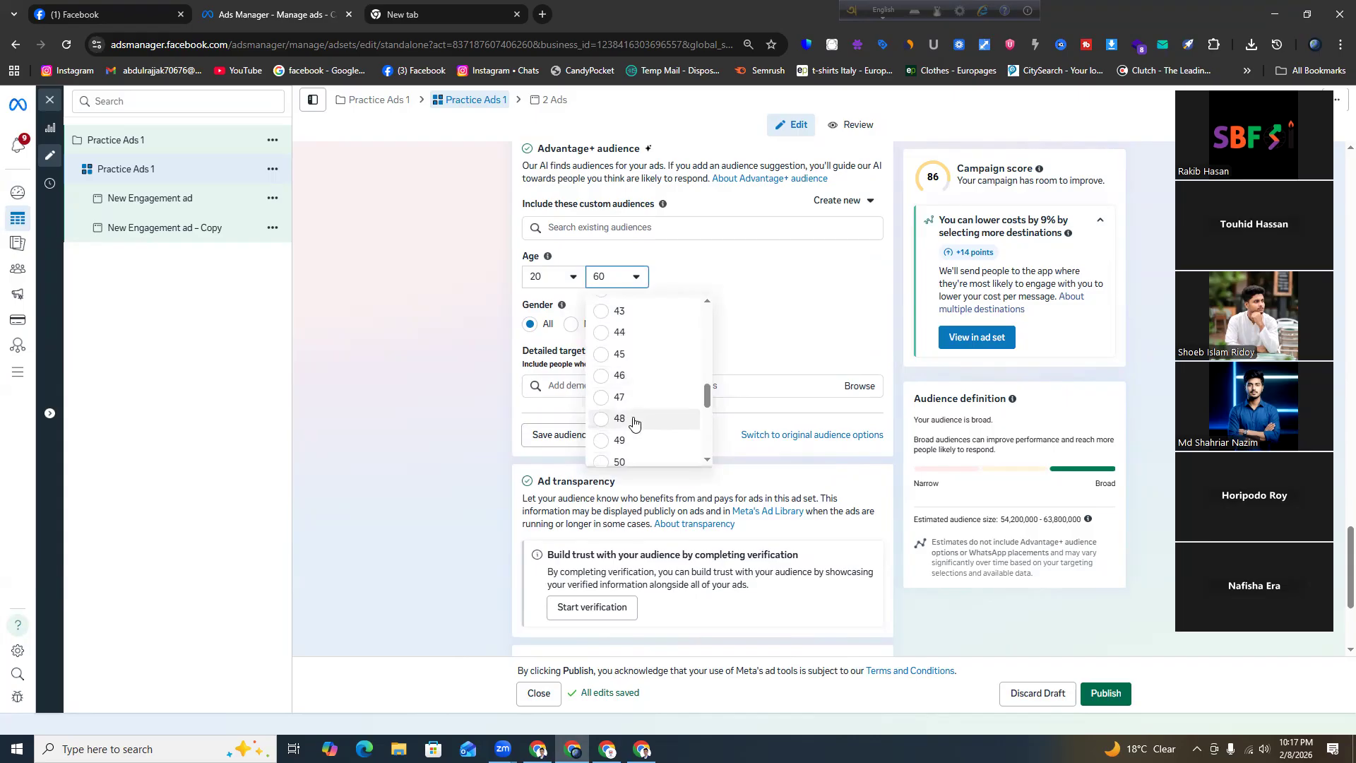
left_click(601, 371)
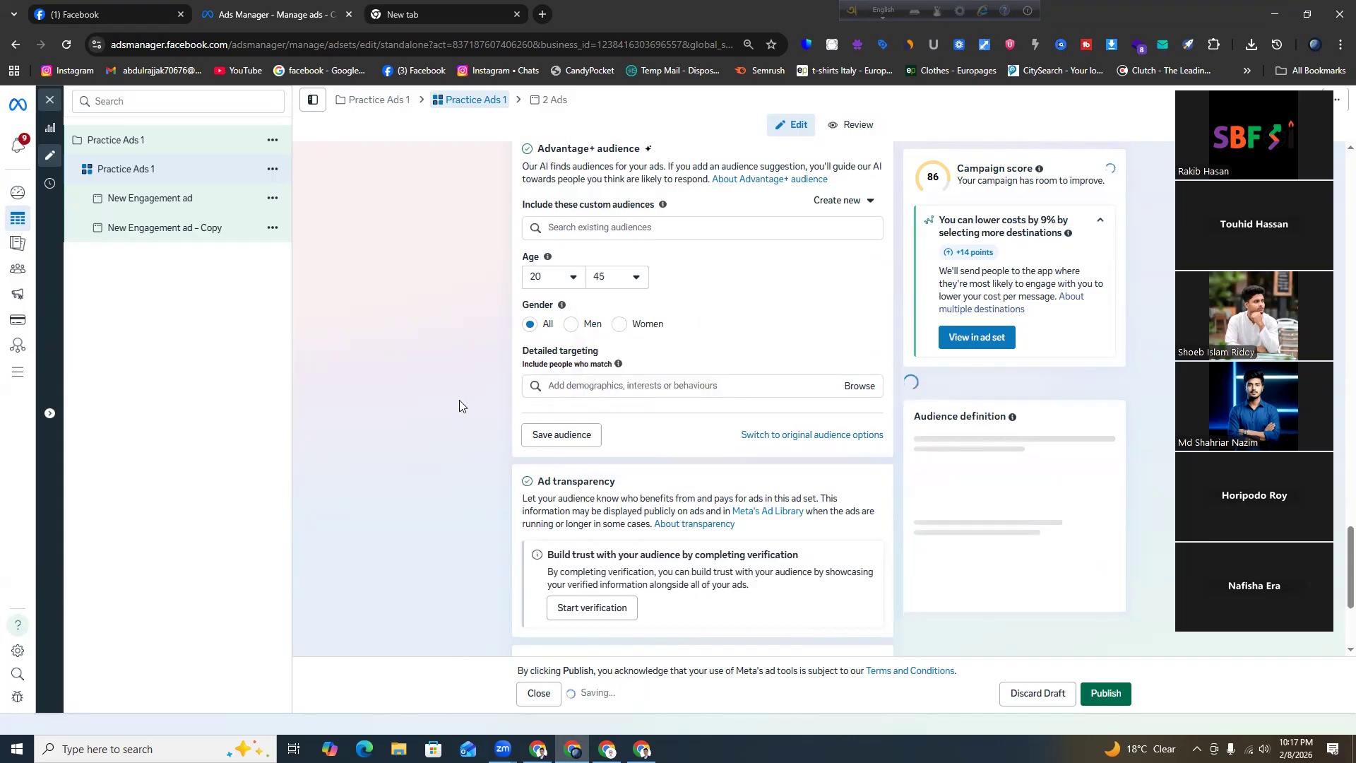
Switch the ad set to manual placements and exclude the Audience Network and WhatsApp platforms
scroll(603, 205, "down", 3)
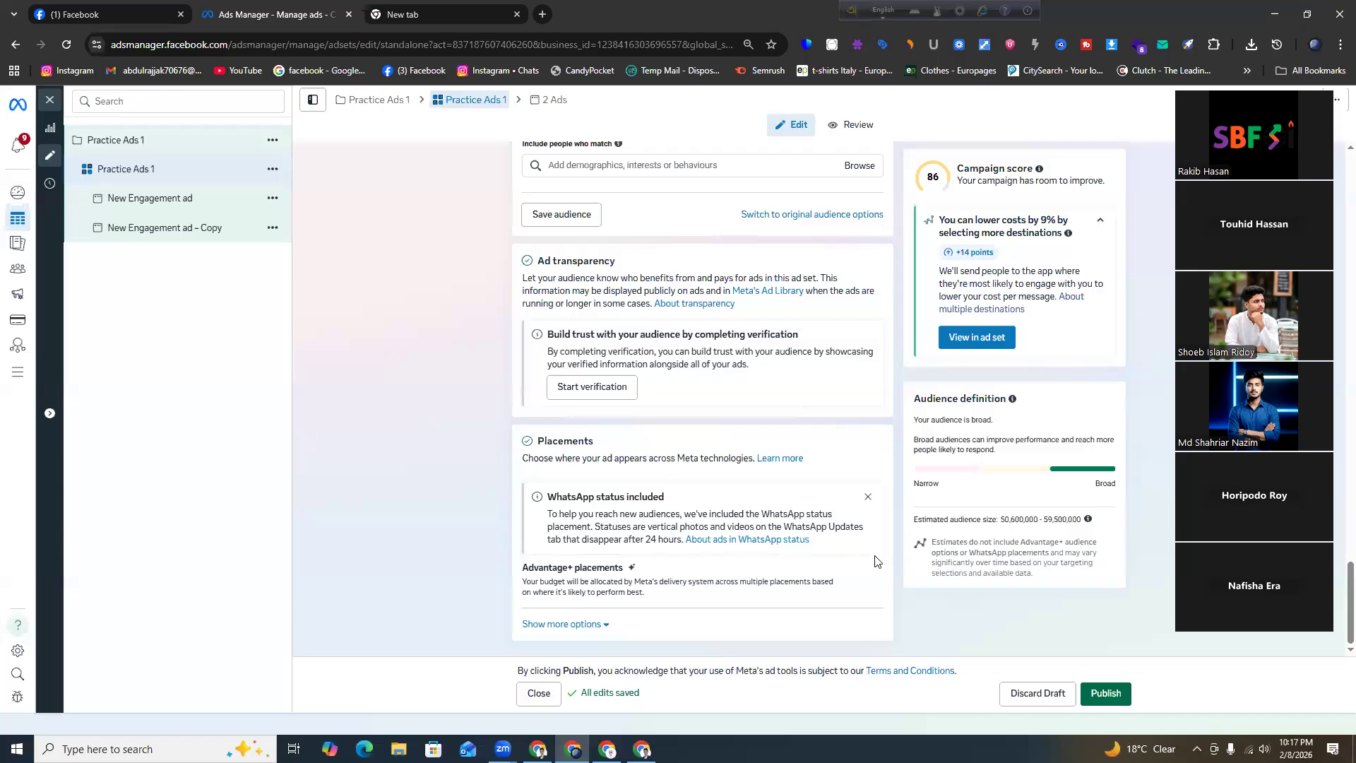
left_click(862, 570)
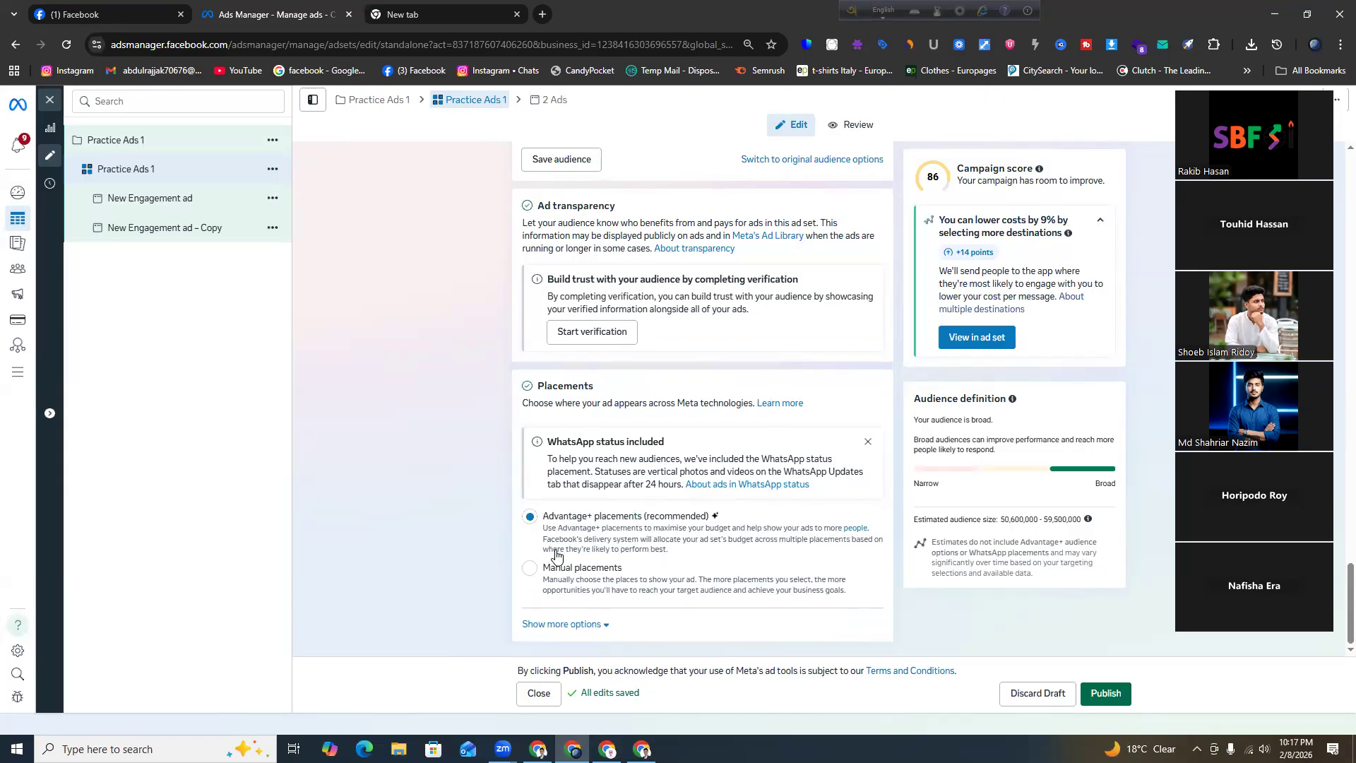
scroll(782, 434, "down", 3)
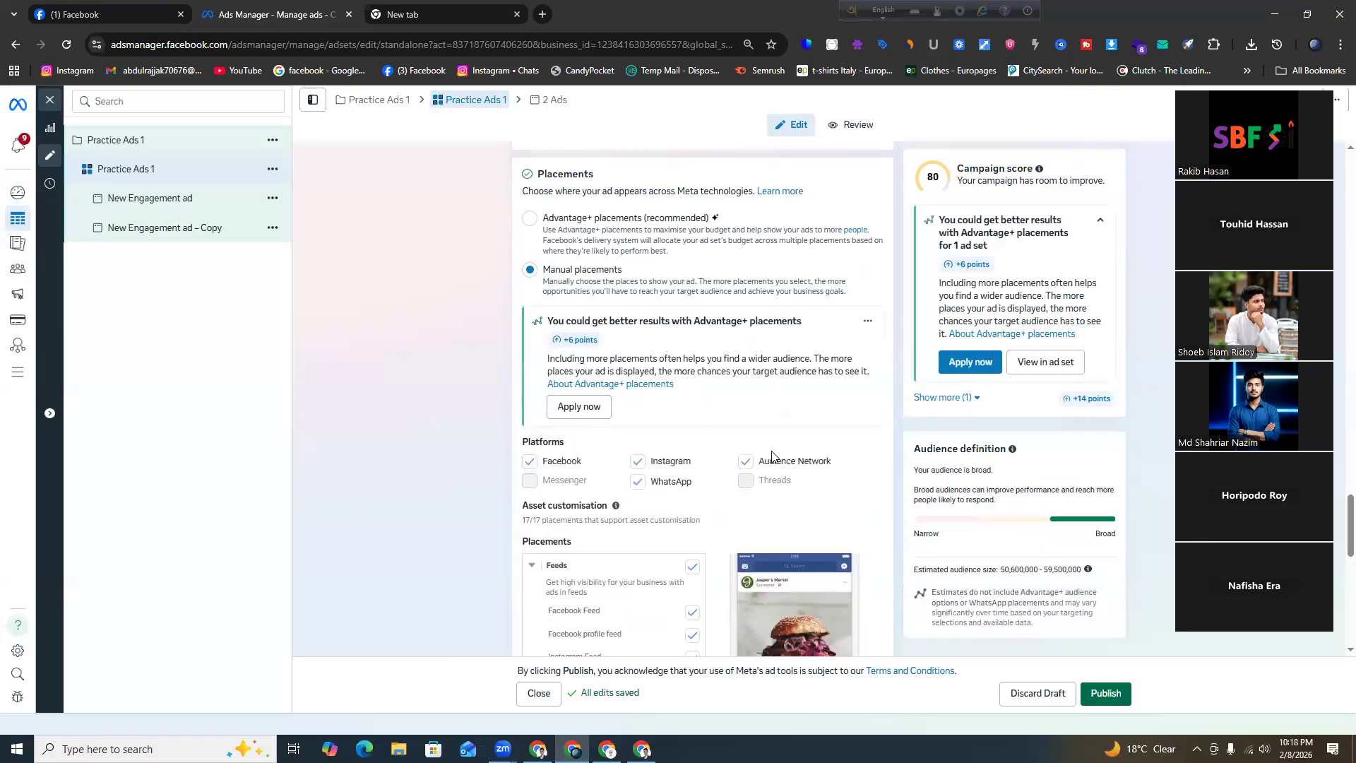
left_click(746, 462)
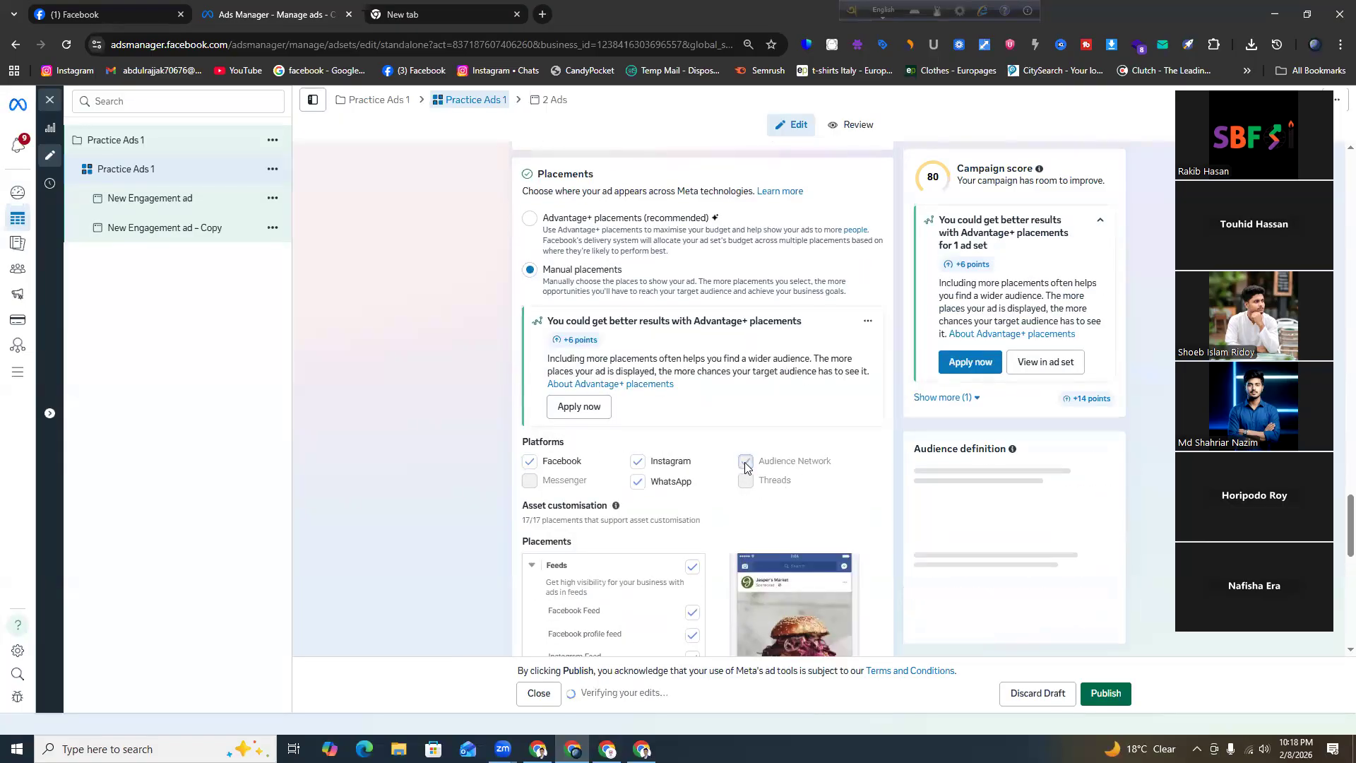
left_click(637, 461)
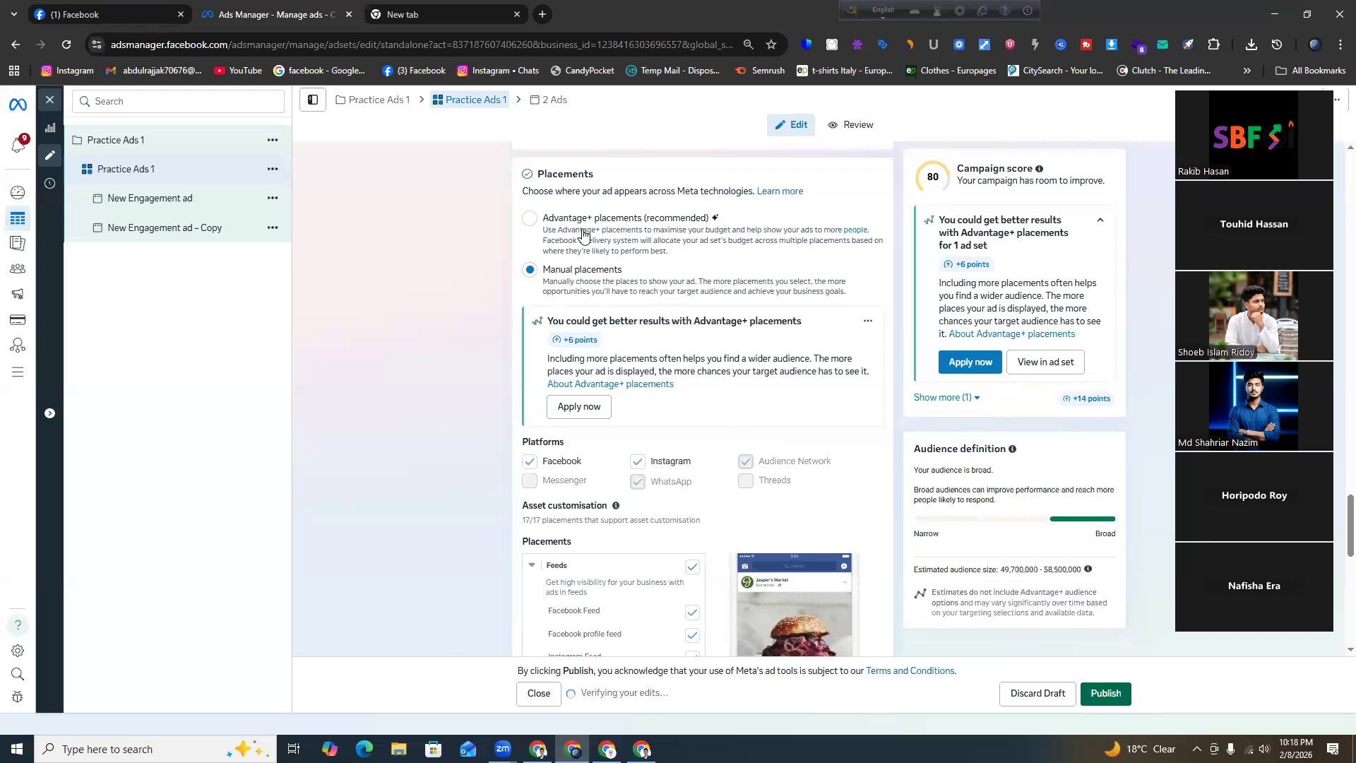
Exclude the In-stream ads for reels group from the manual placements
scroll(593, 283, "down", 4)
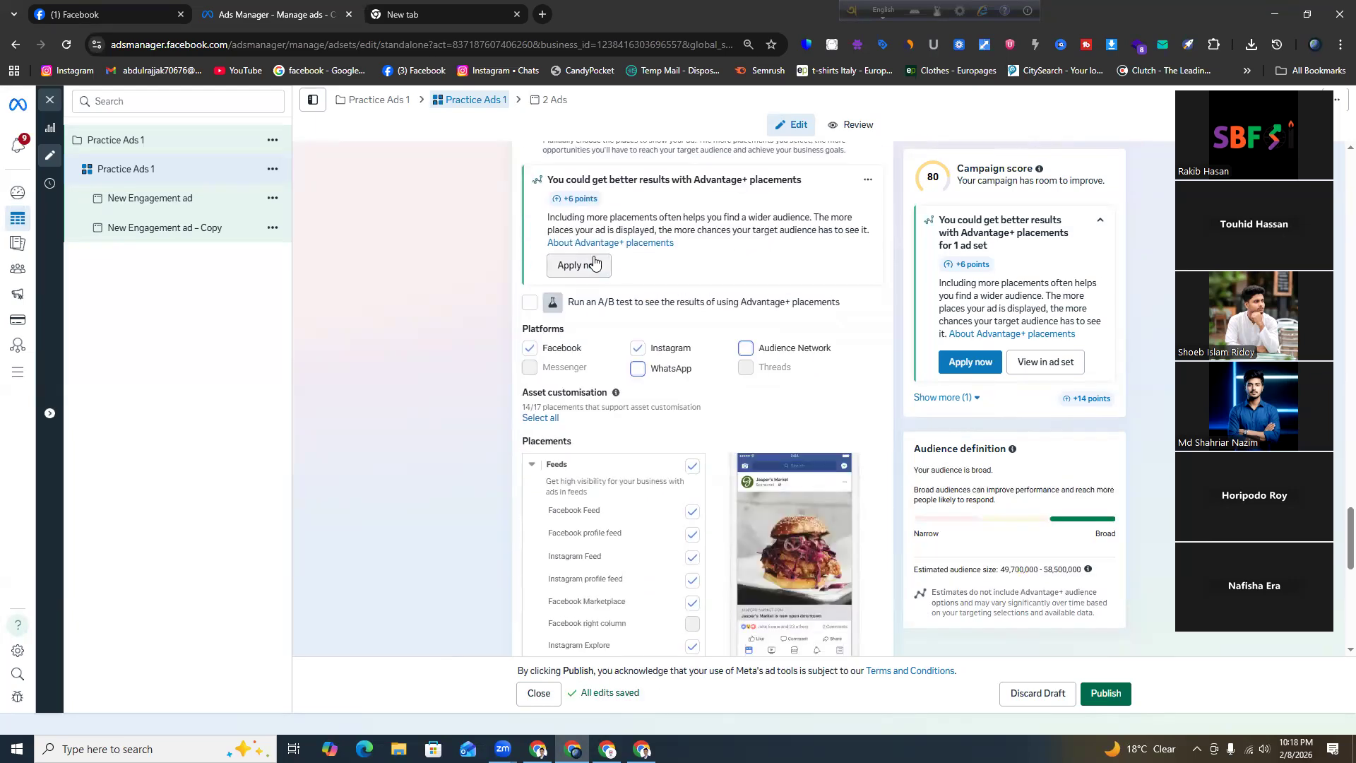
scroll(595, 294, "down", 2)
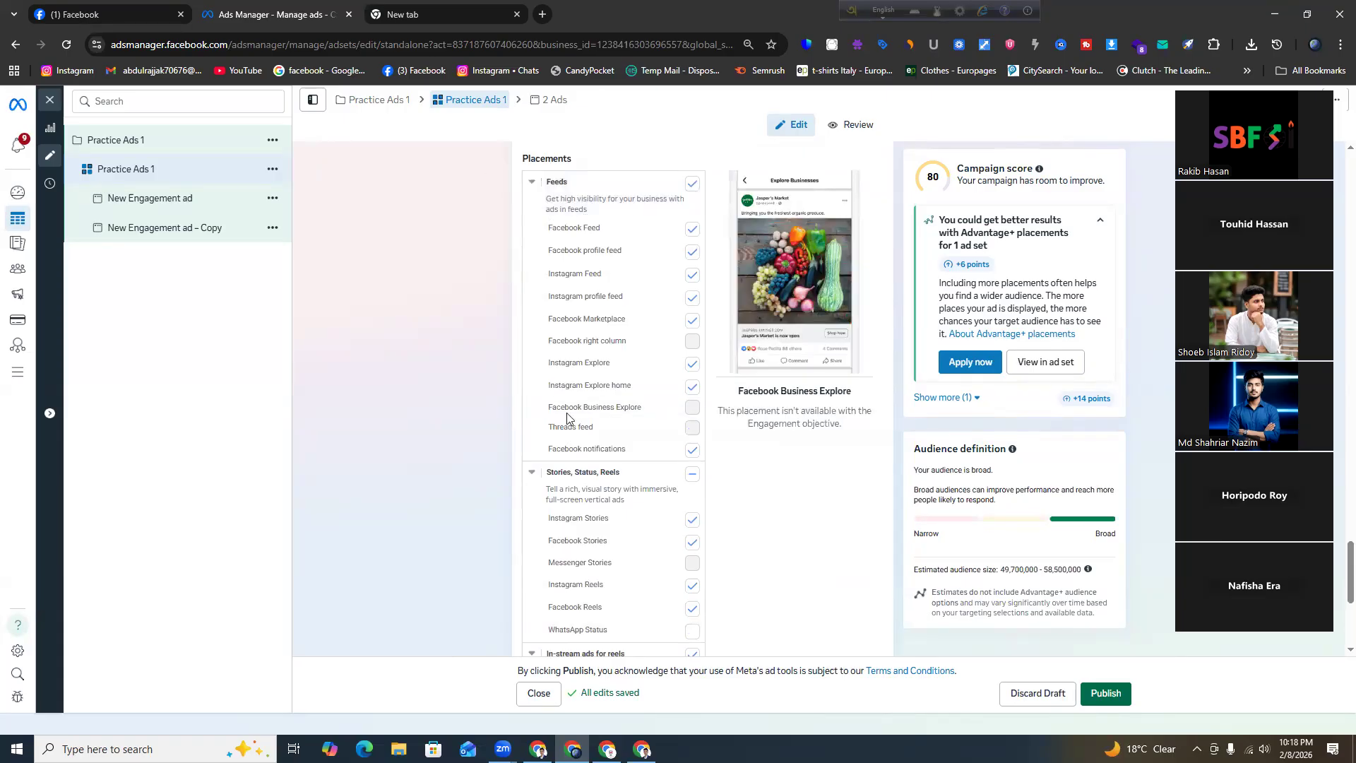
scroll(565, 424, "down", 3)
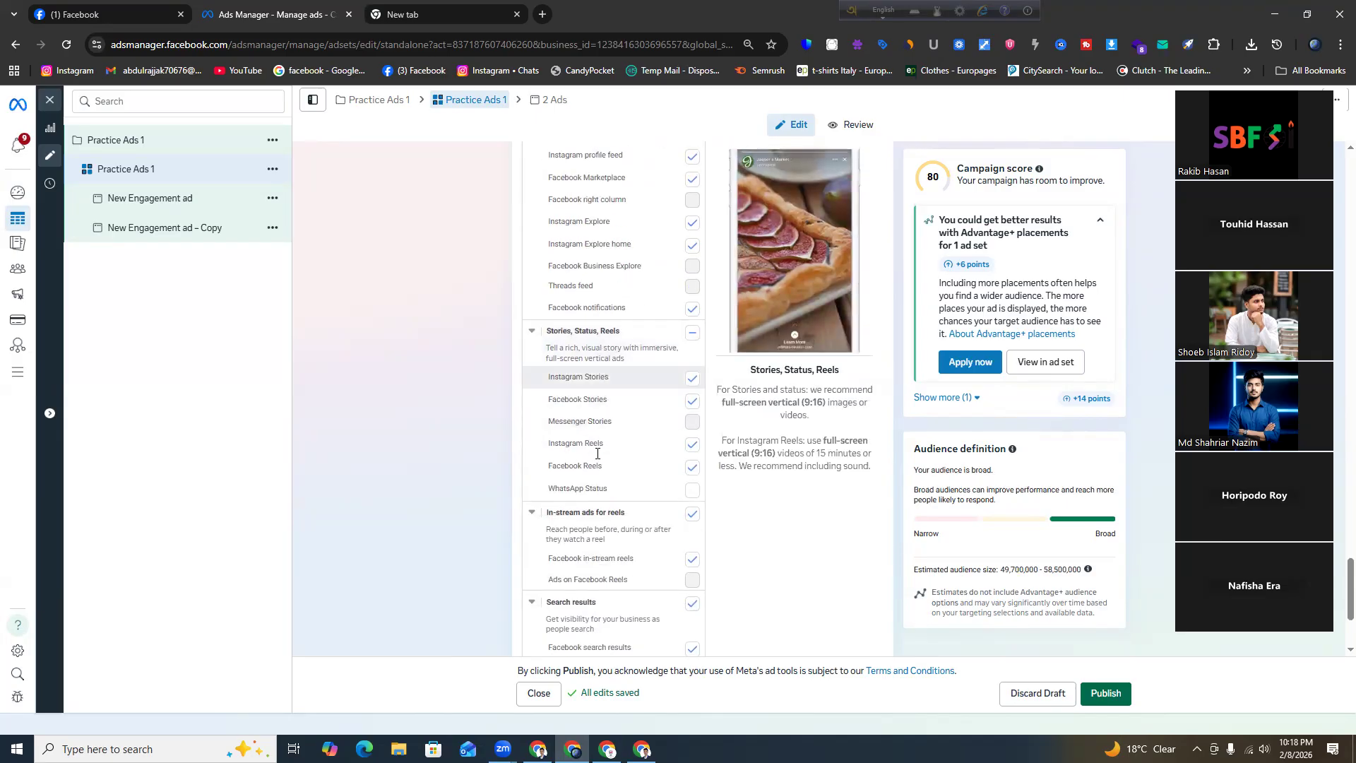
left_click(692, 515)
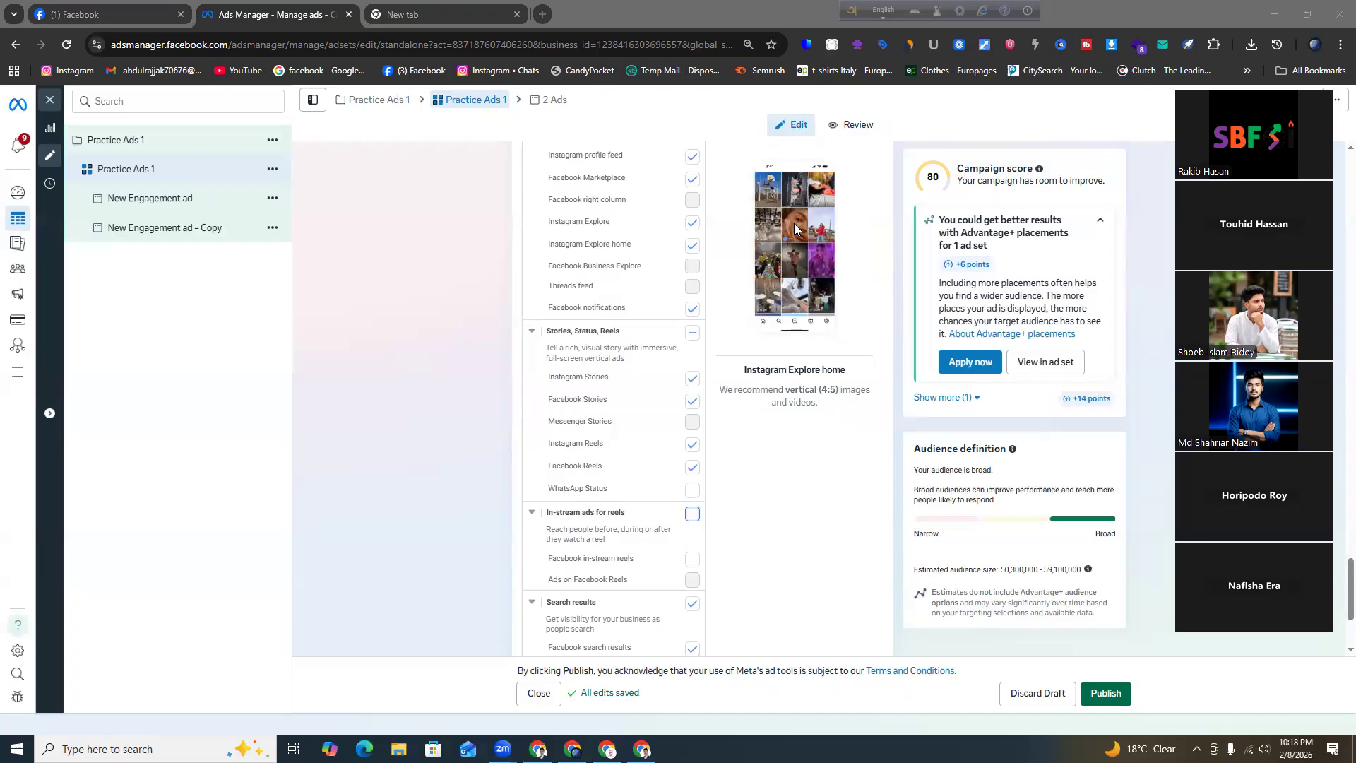
Review the remaining placements, then expand the additional options to examine the device and brand safety settings
scroll(691, 360, "down", 3)
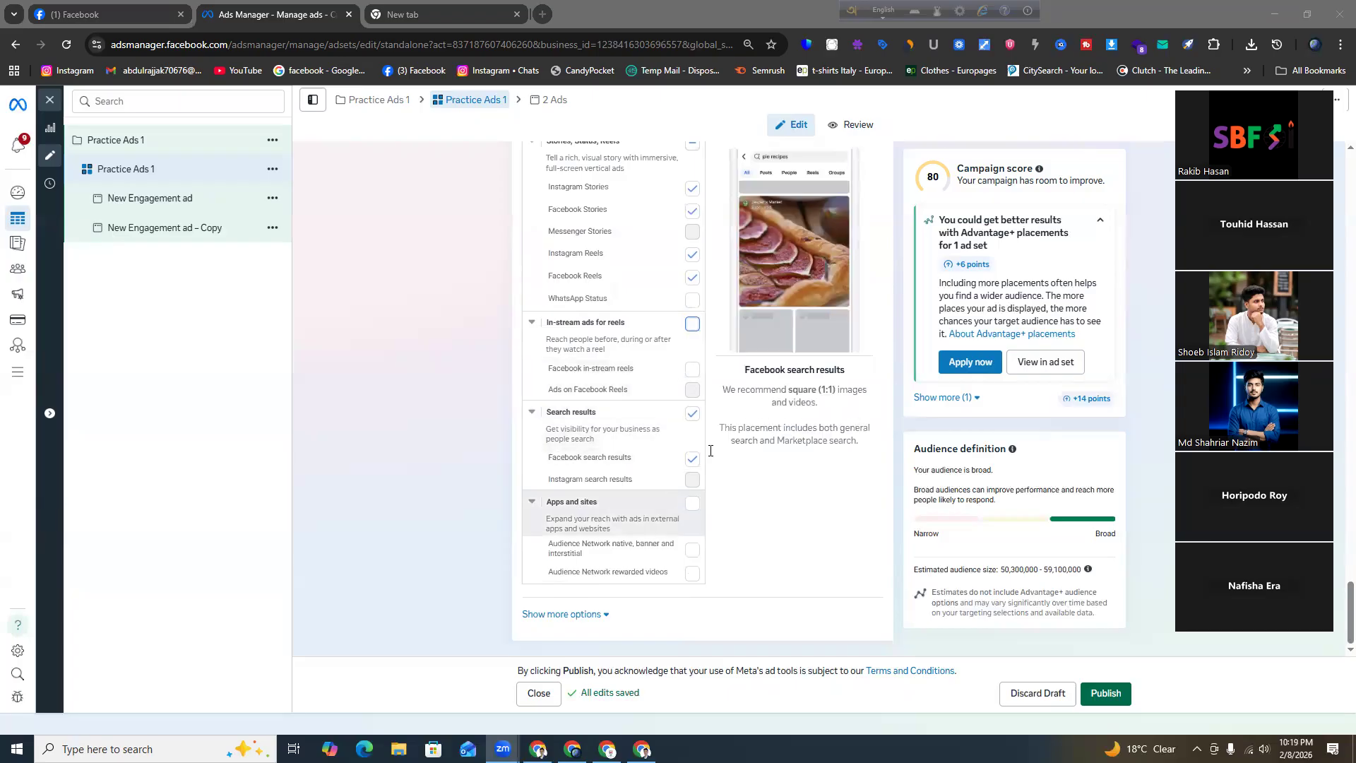
scroll(664, 368, "up", 2)
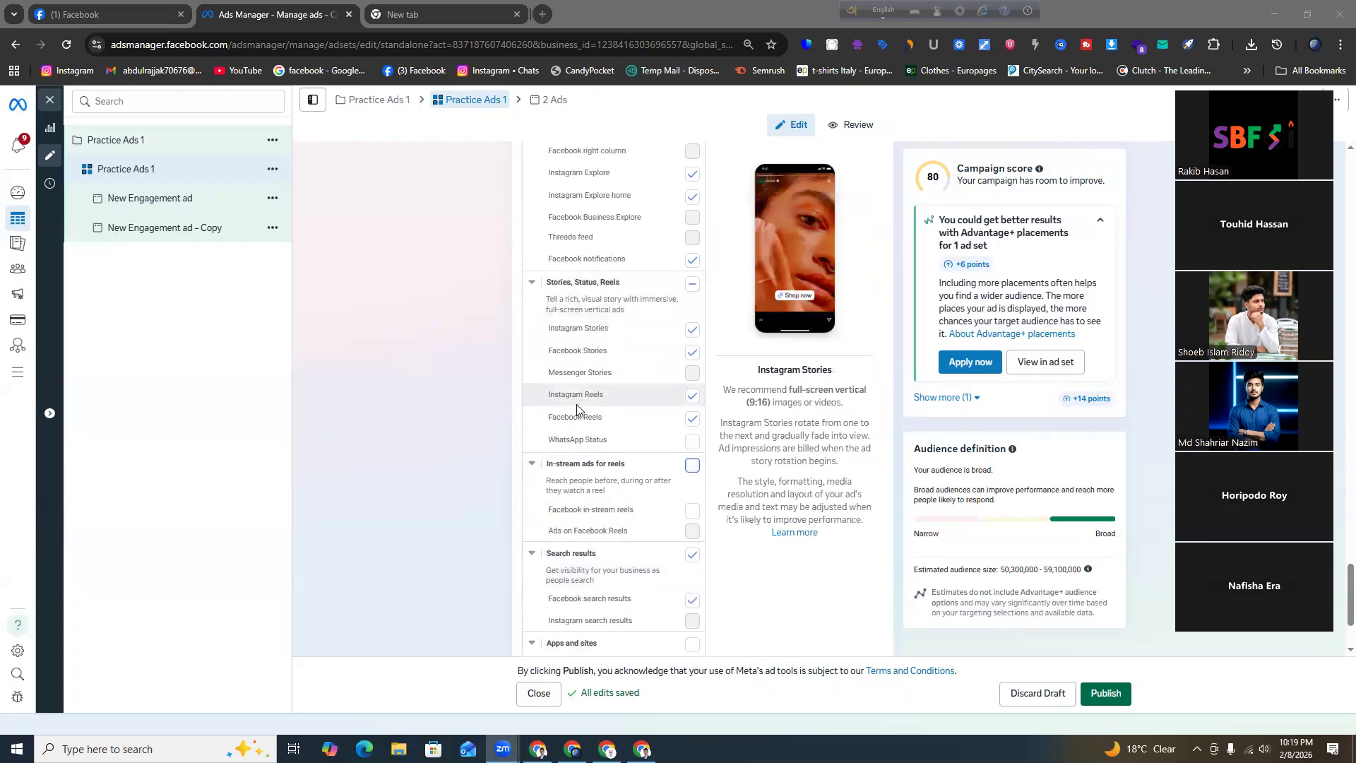
scroll(671, 385, "up", 3)
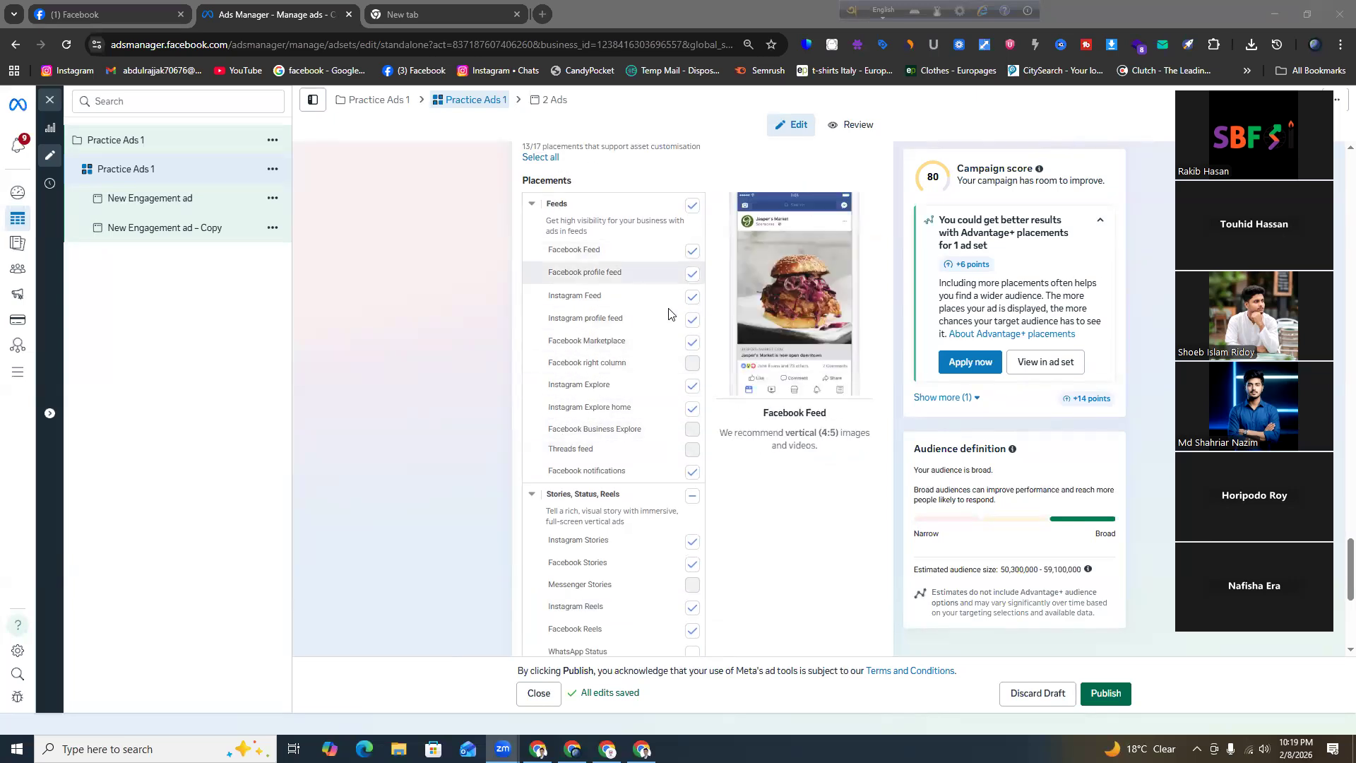
scroll(652, 415, "down", 5)
left_click(571, 615)
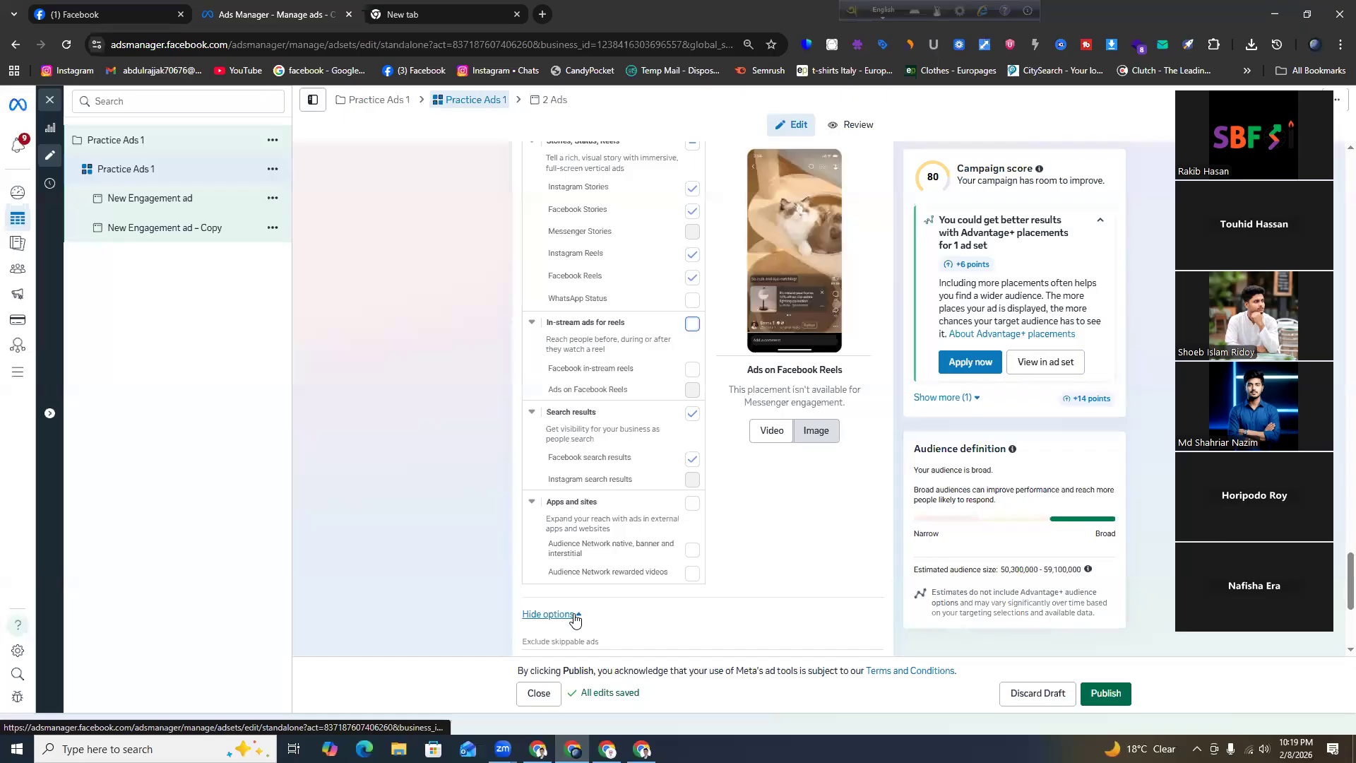
scroll(783, 475, "down", 5)
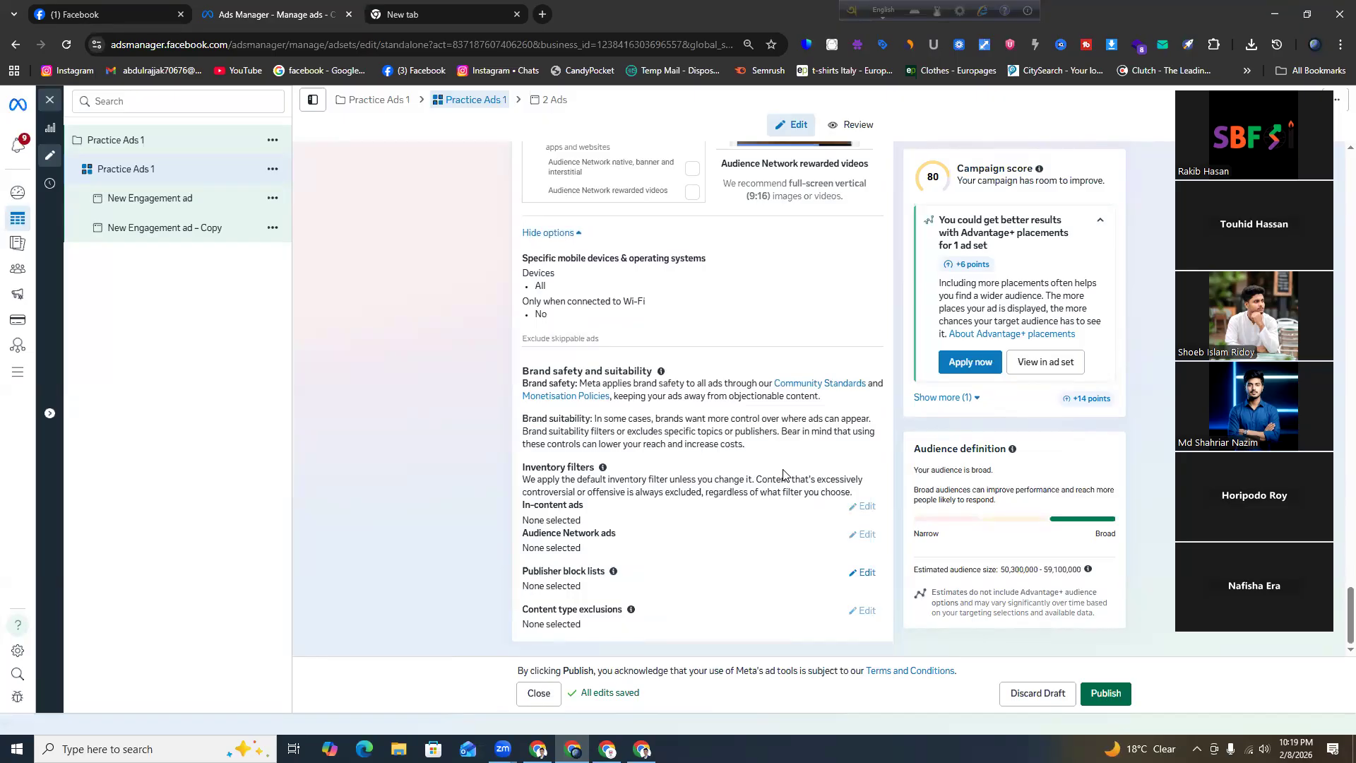
Open the New Engagement ad and replace its name with the clipboard history entry Practice Ads 1
mouse_move(133, 191)
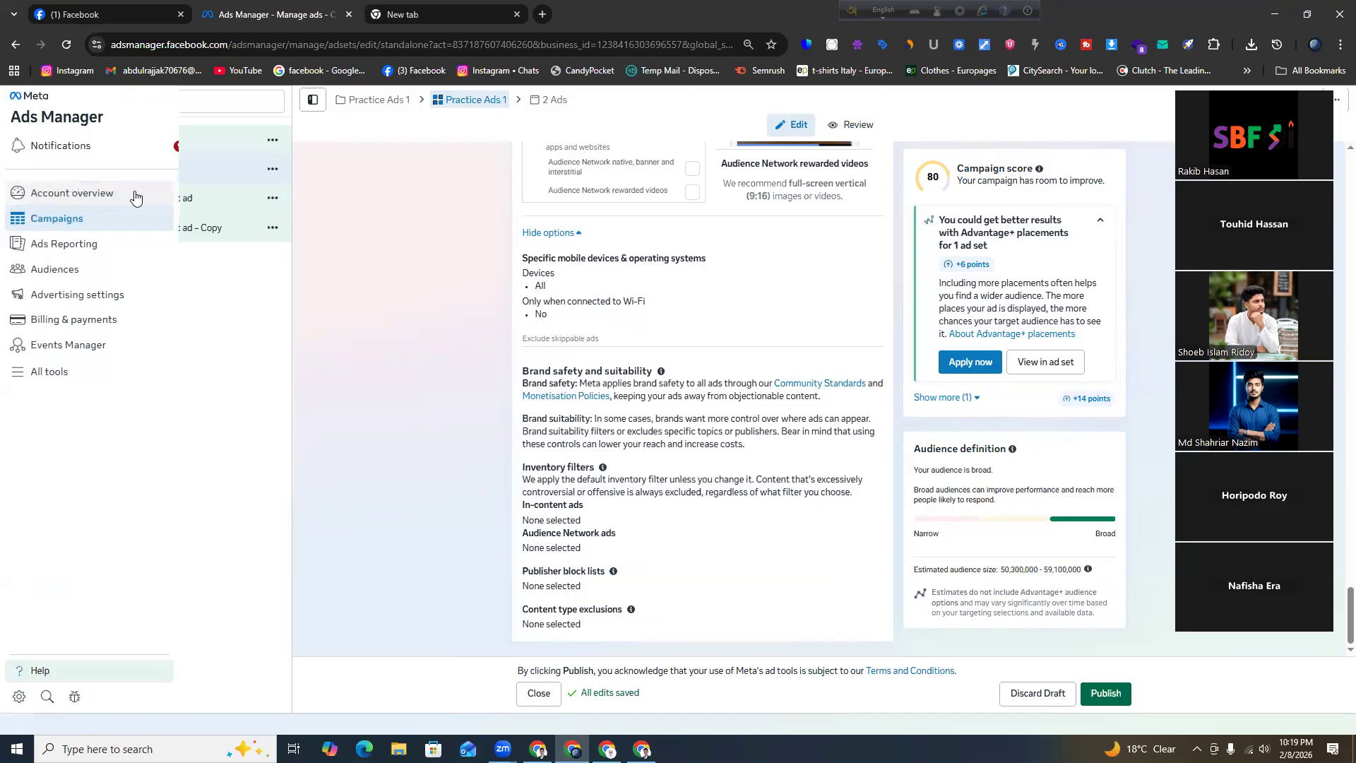
left_click(212, 205)
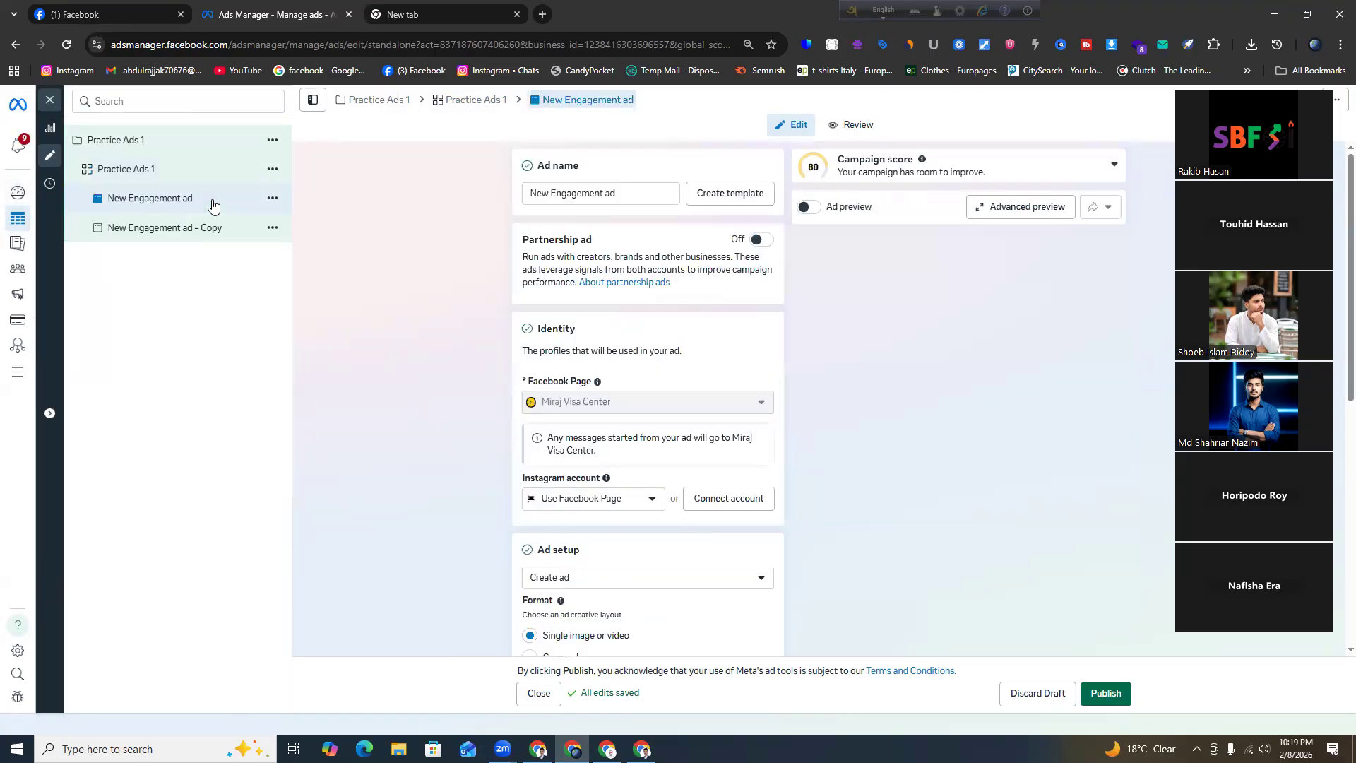
left_click_drag(617, 193, 522, 204)
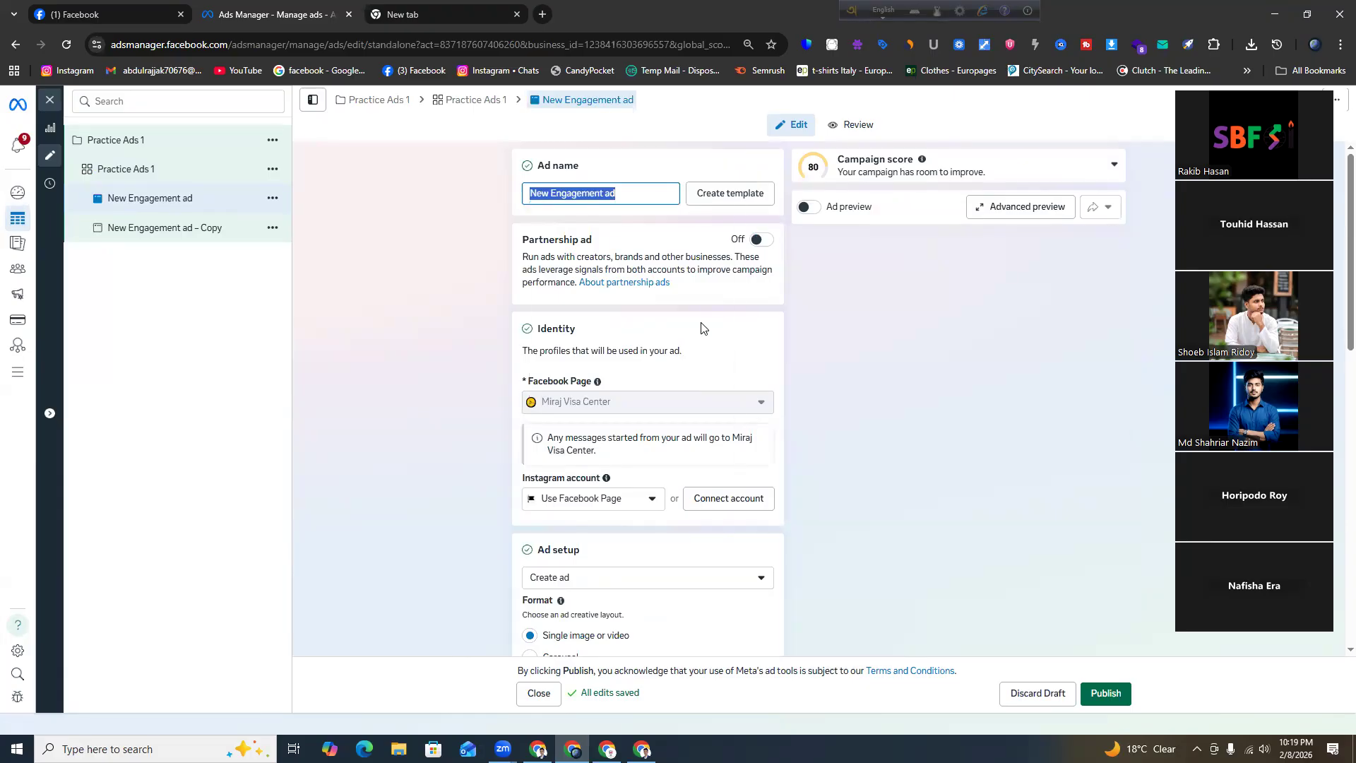
key("super+v")
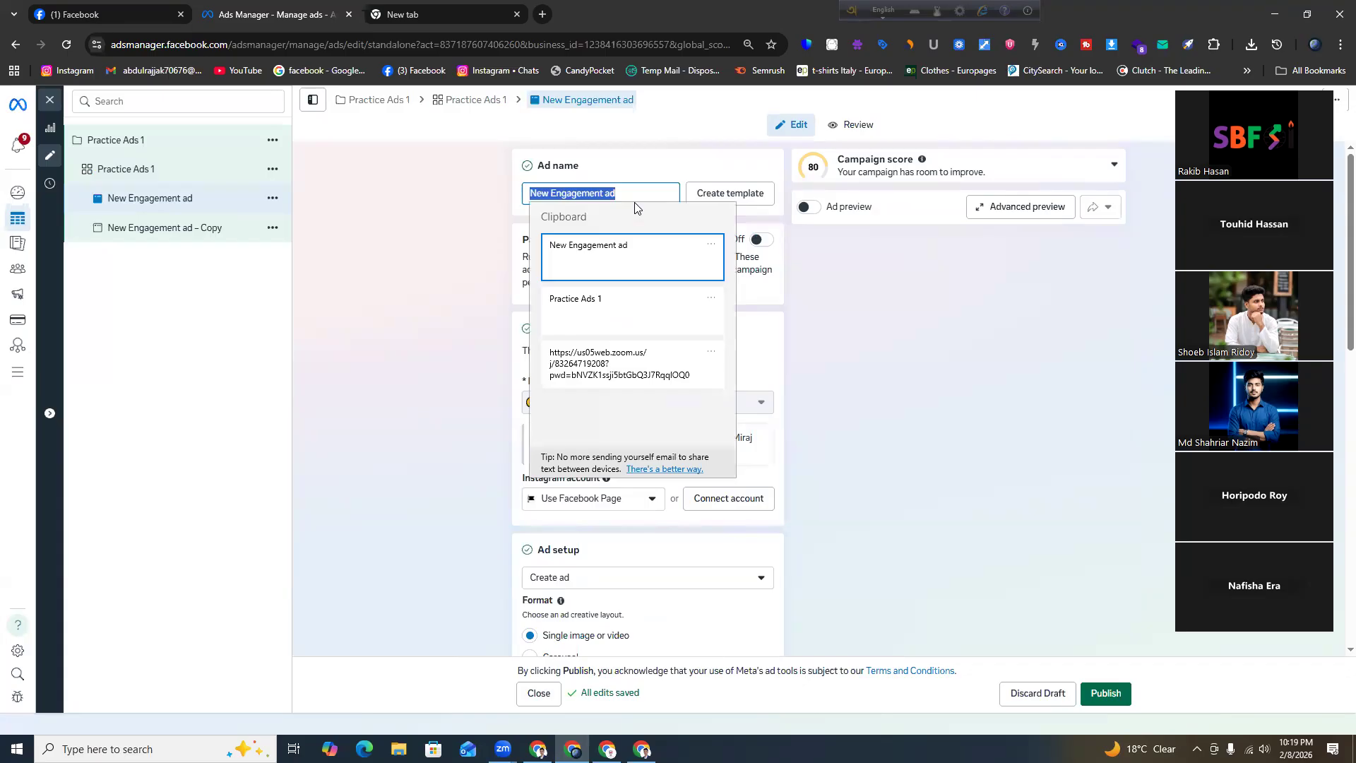
left_click(711, 245)
left_click(707, 279)
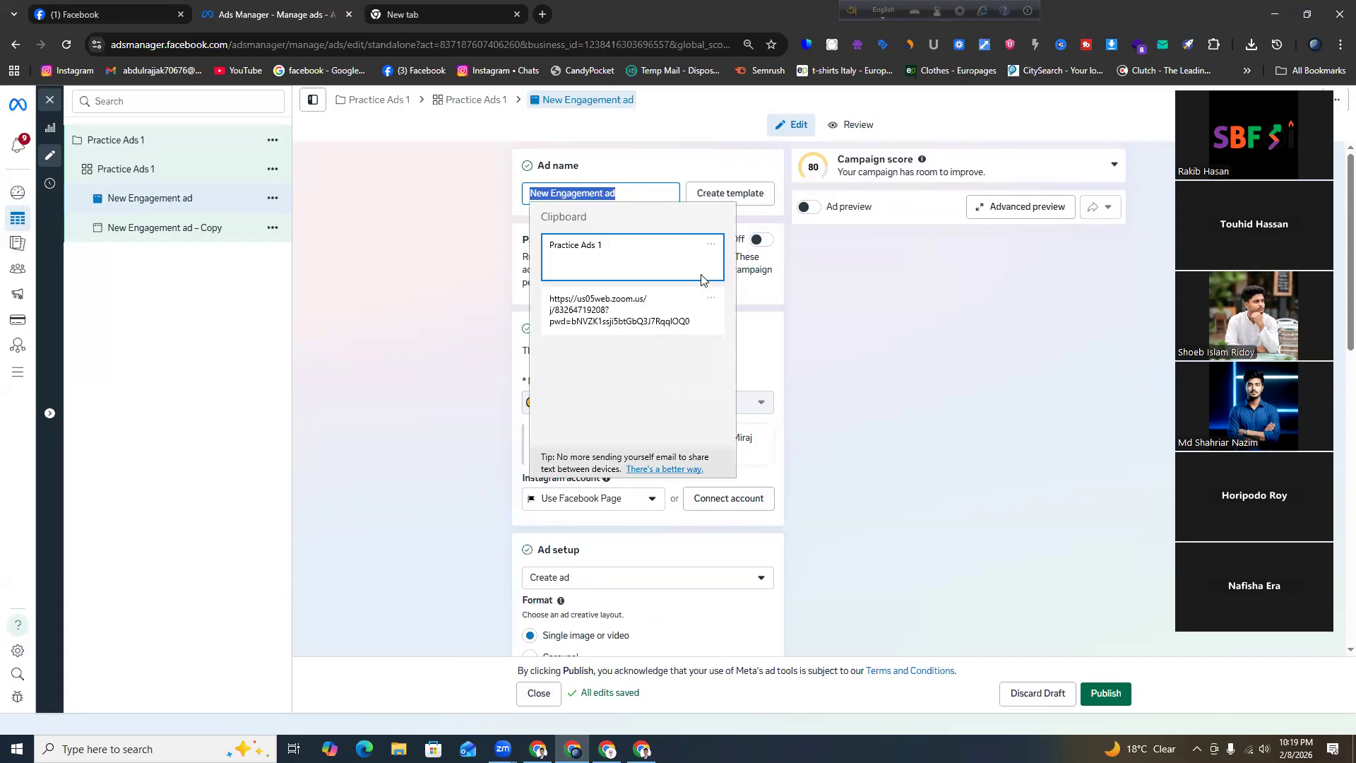
left_click(647, 258)
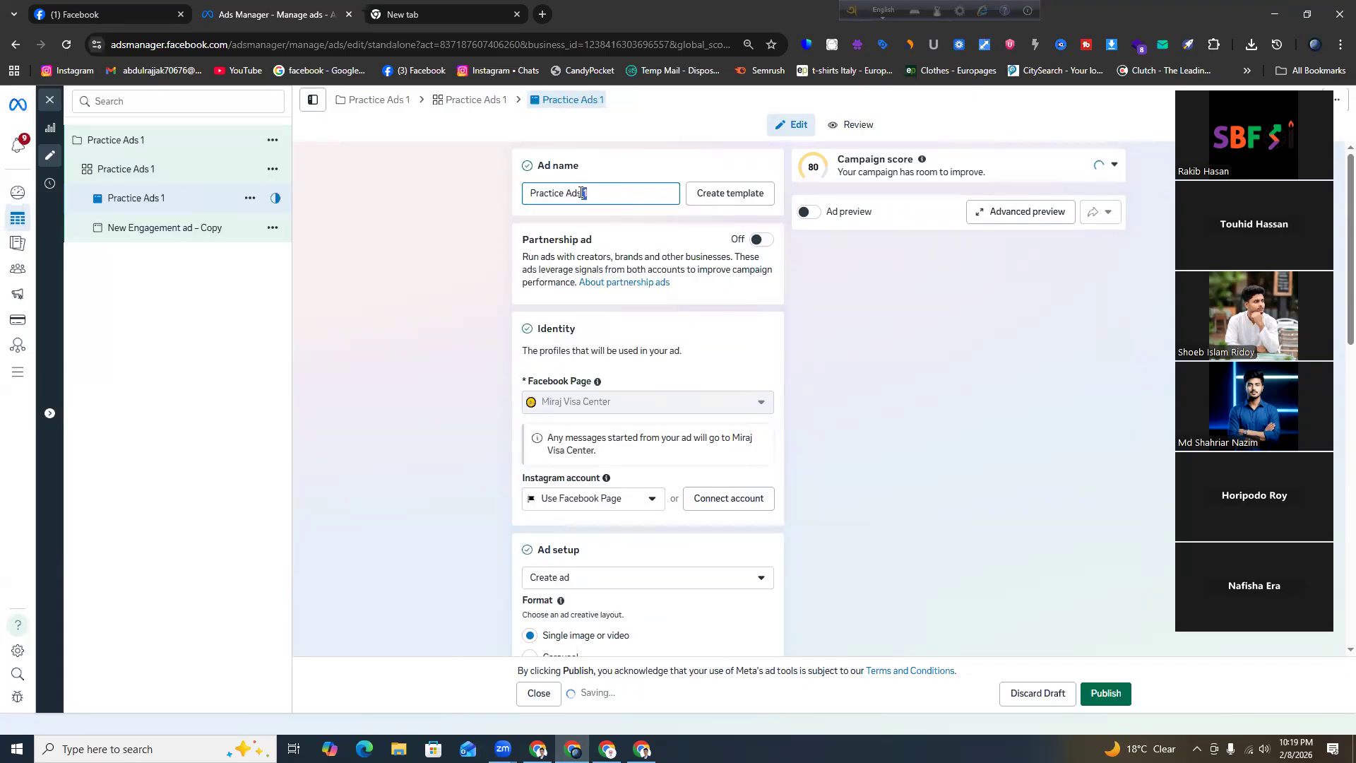
Rename the ad as Ad Copy 1
left_click_drag(583, 193, 595, 194)
key("BackSpace")
key("BackSpace")
key("BackSpace")
key("BackSpace")
key("BackSpace")
key("BackSpace")
key("BackSpace")
key("BackSpace")
key("BackSpace")
key("BackSpace")
key("BackSpace")
key("BackSpace")
key("BackSpace")
key("BackSpace")
type("Ad Copy")
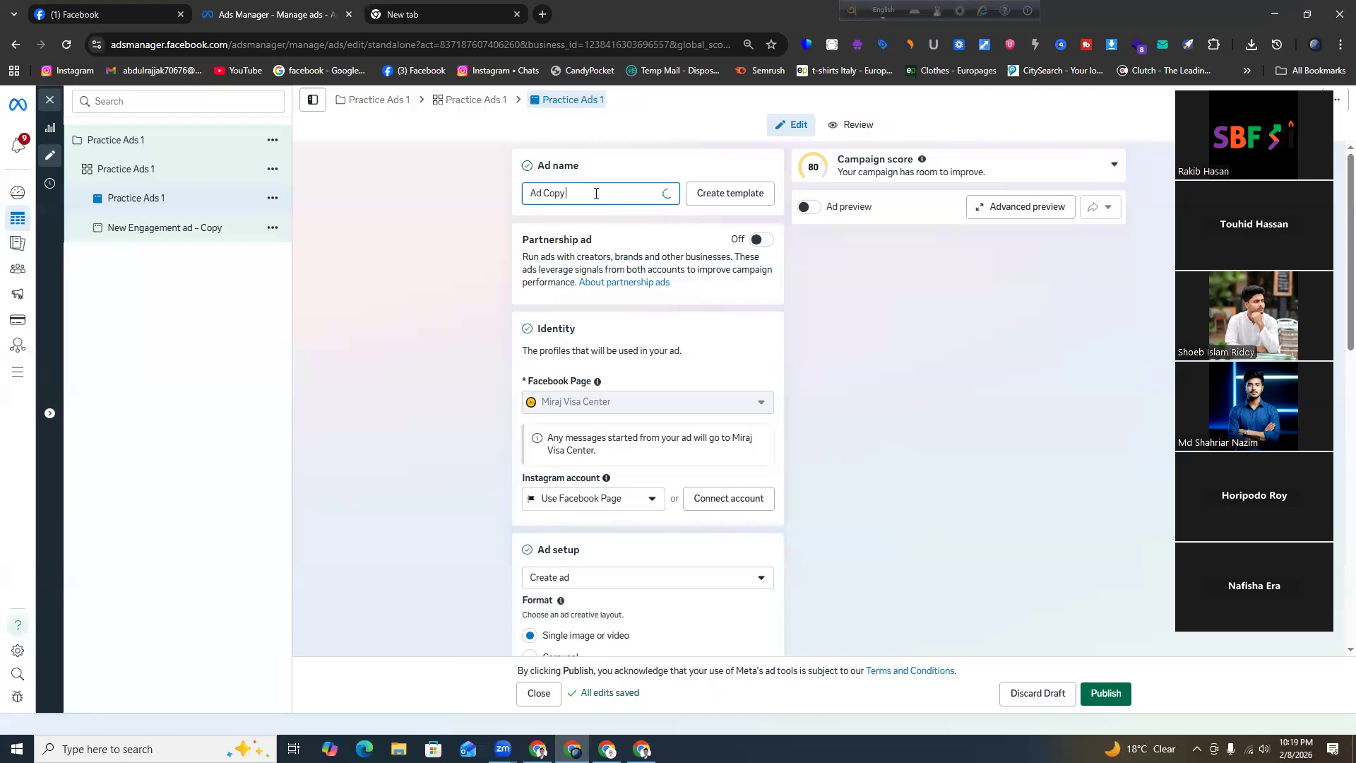
Open the image ad creative setup for Ad Copy 1, examine its media choices and text fields, and close it without changes
scroll(778, 324, "down", 3)
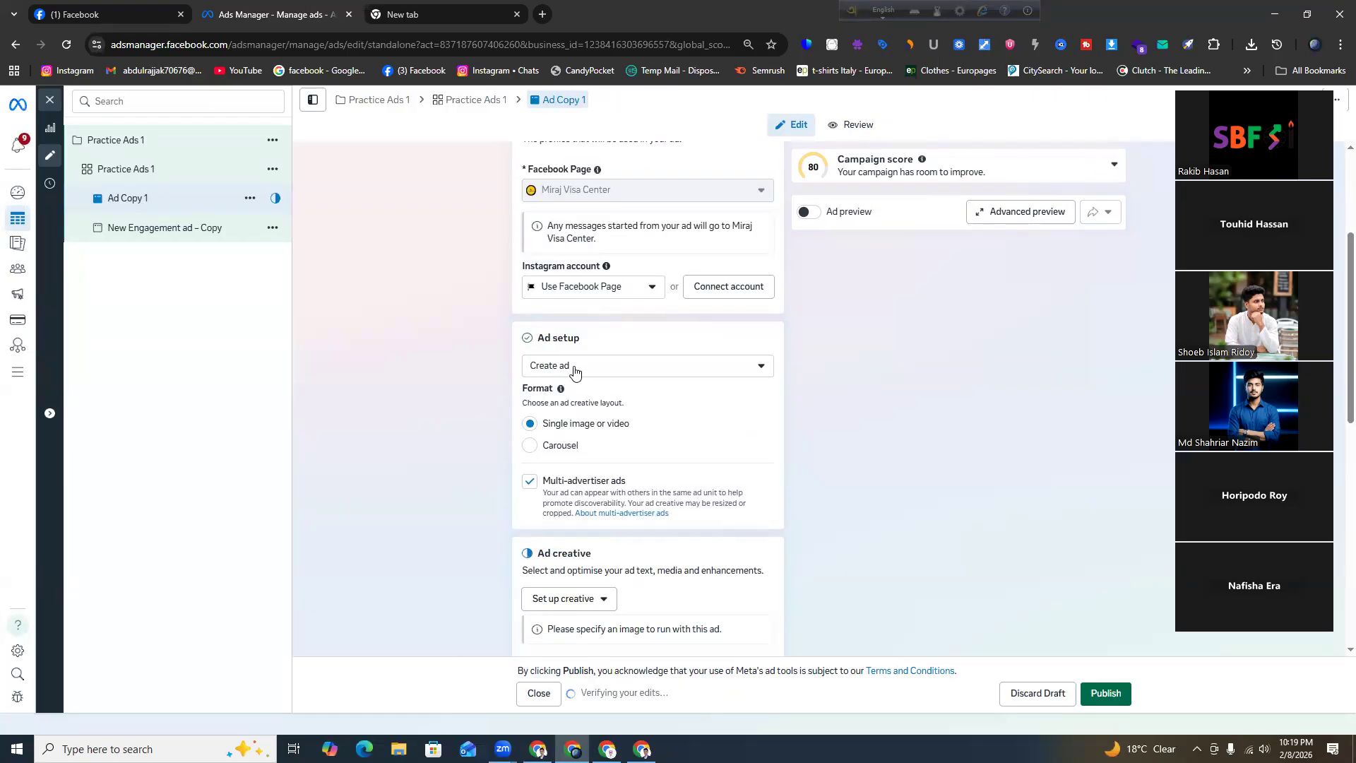
scroll(576, 373, "down", 1)
left_click(614, 530)
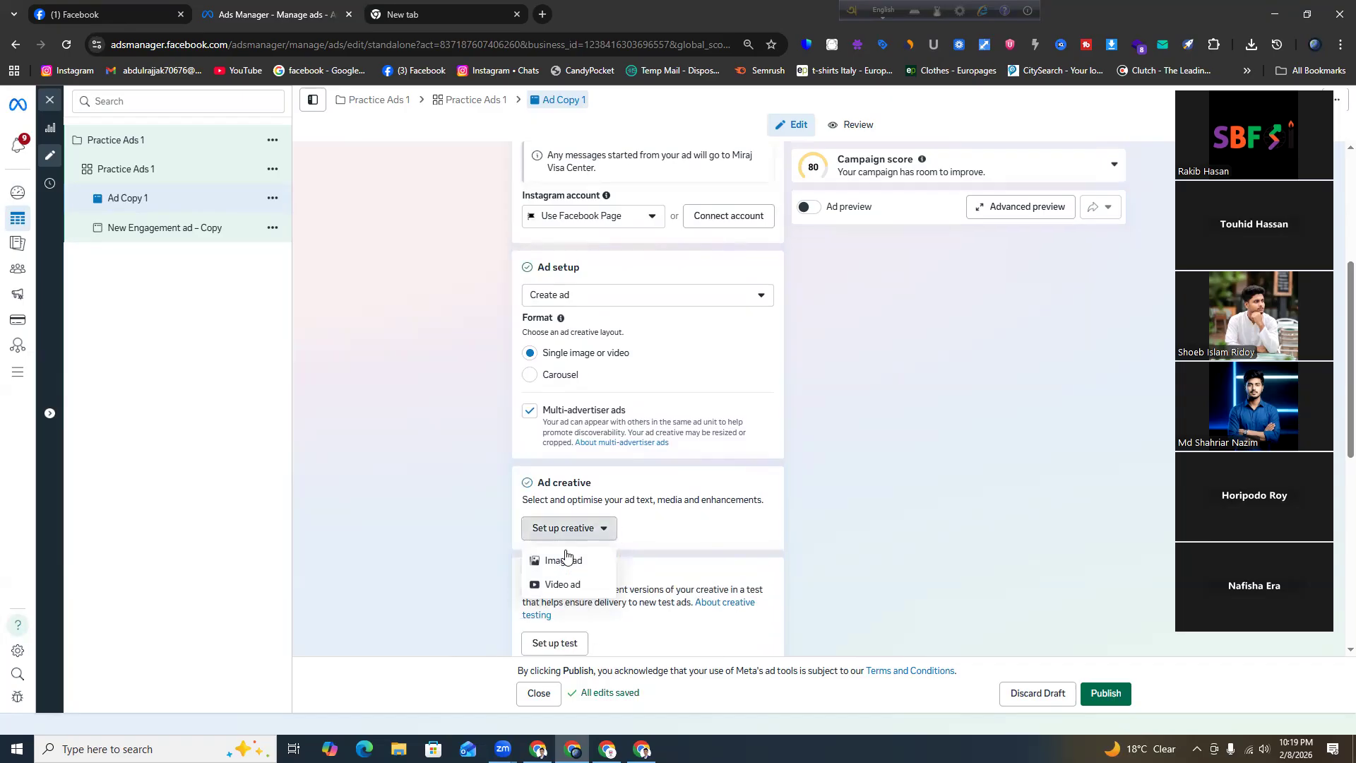
left_click(565, 559)
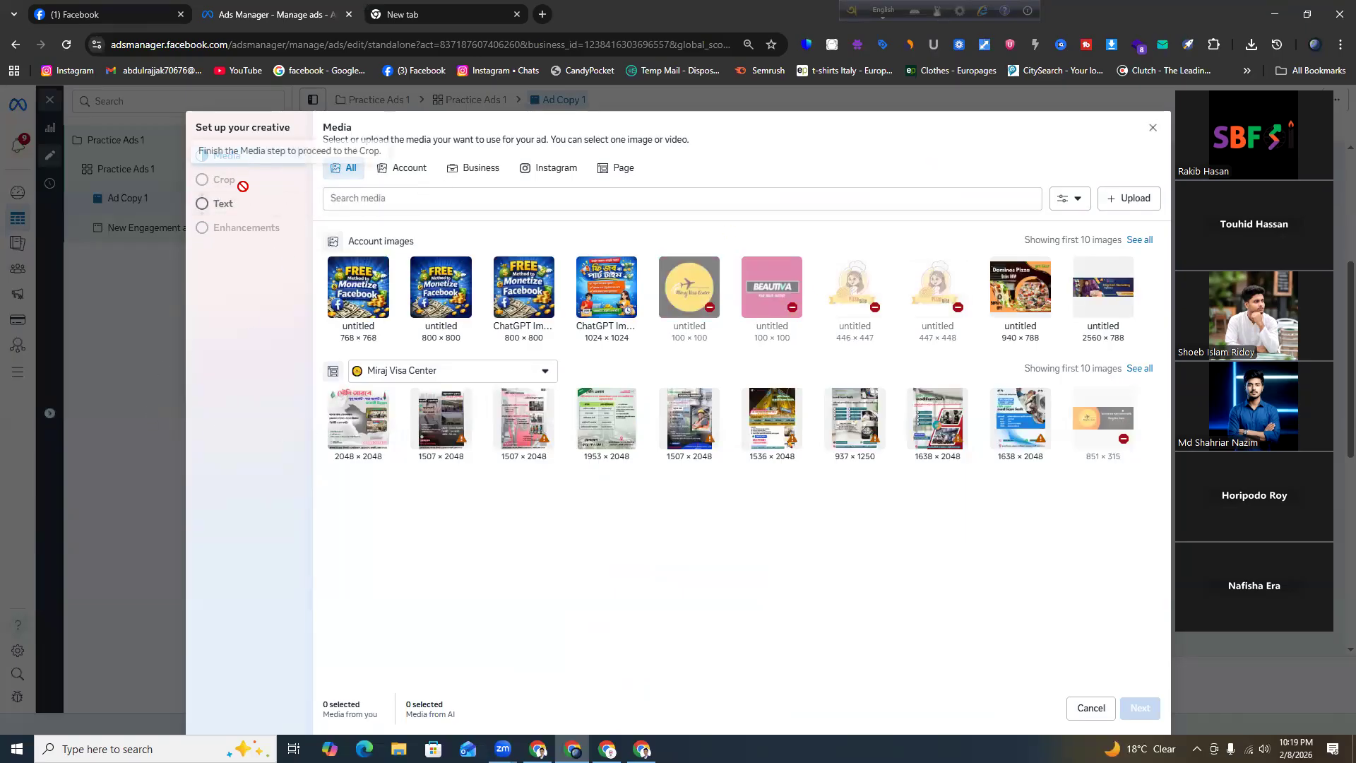
left_click(226, 204)
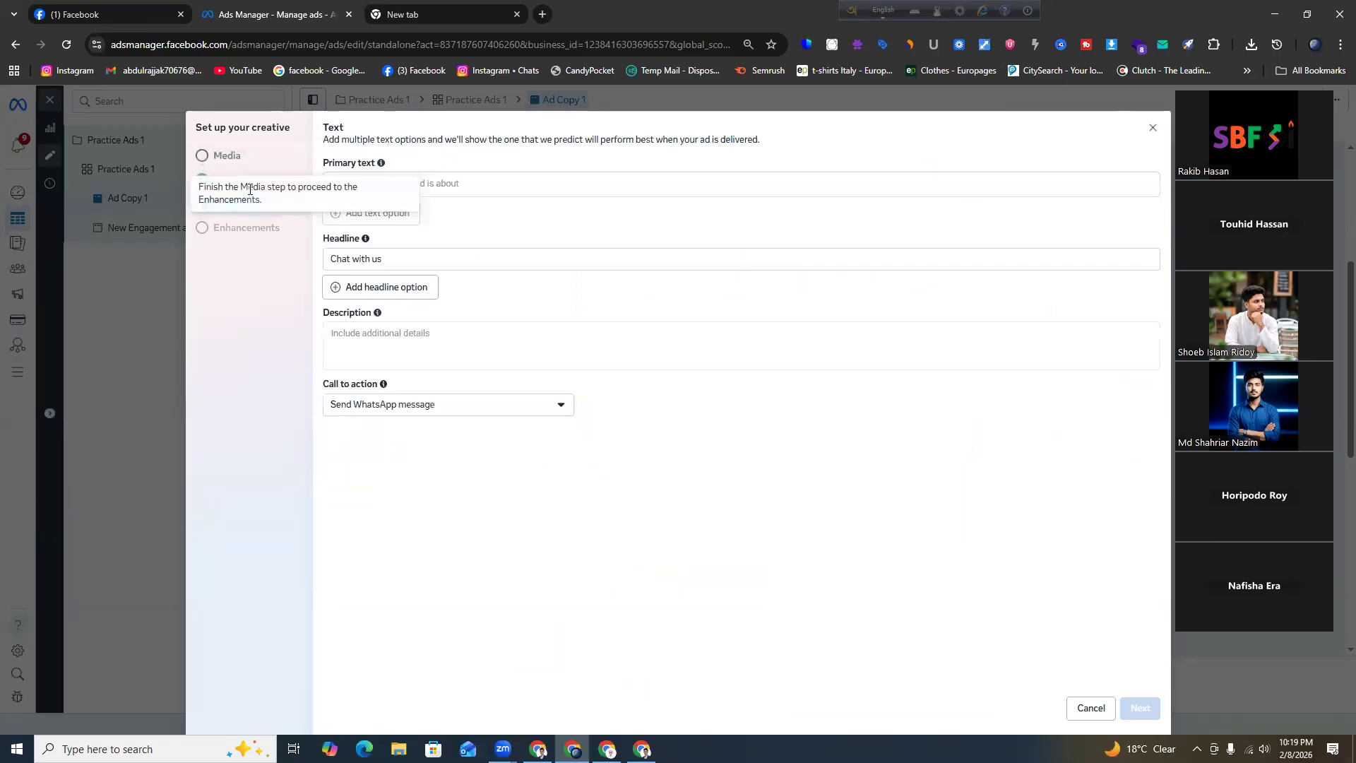
left_click(427, 185)
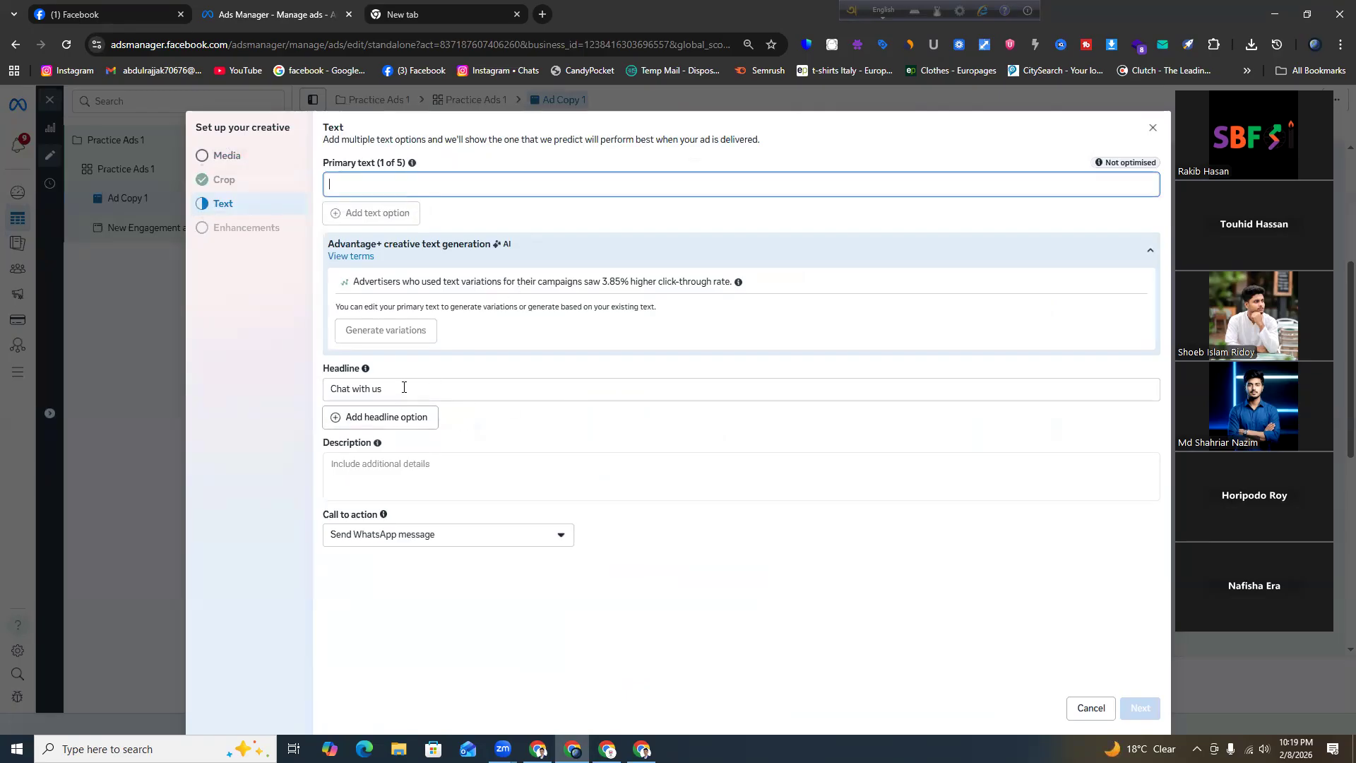
left_click(345, 392)
left_click_drag(346, 393, 396, 462)
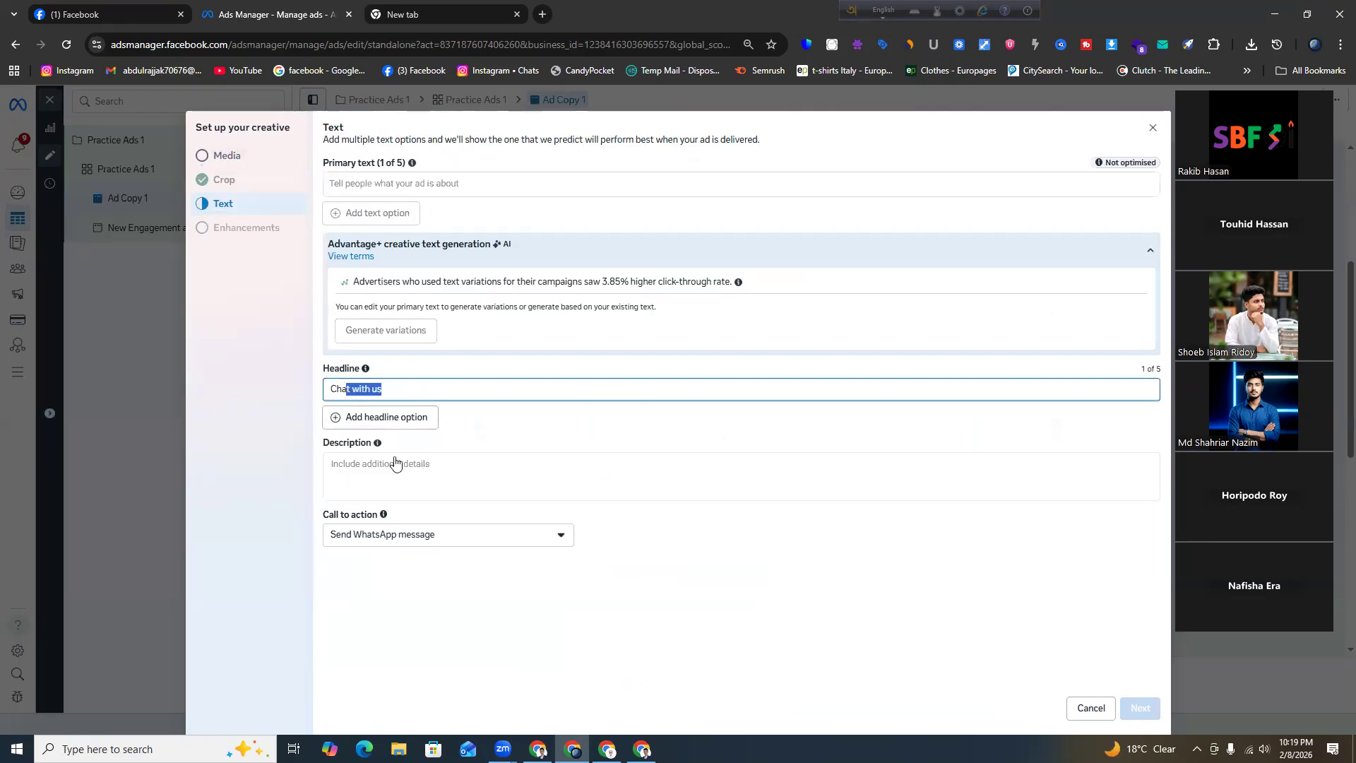
left_click(356, 466)
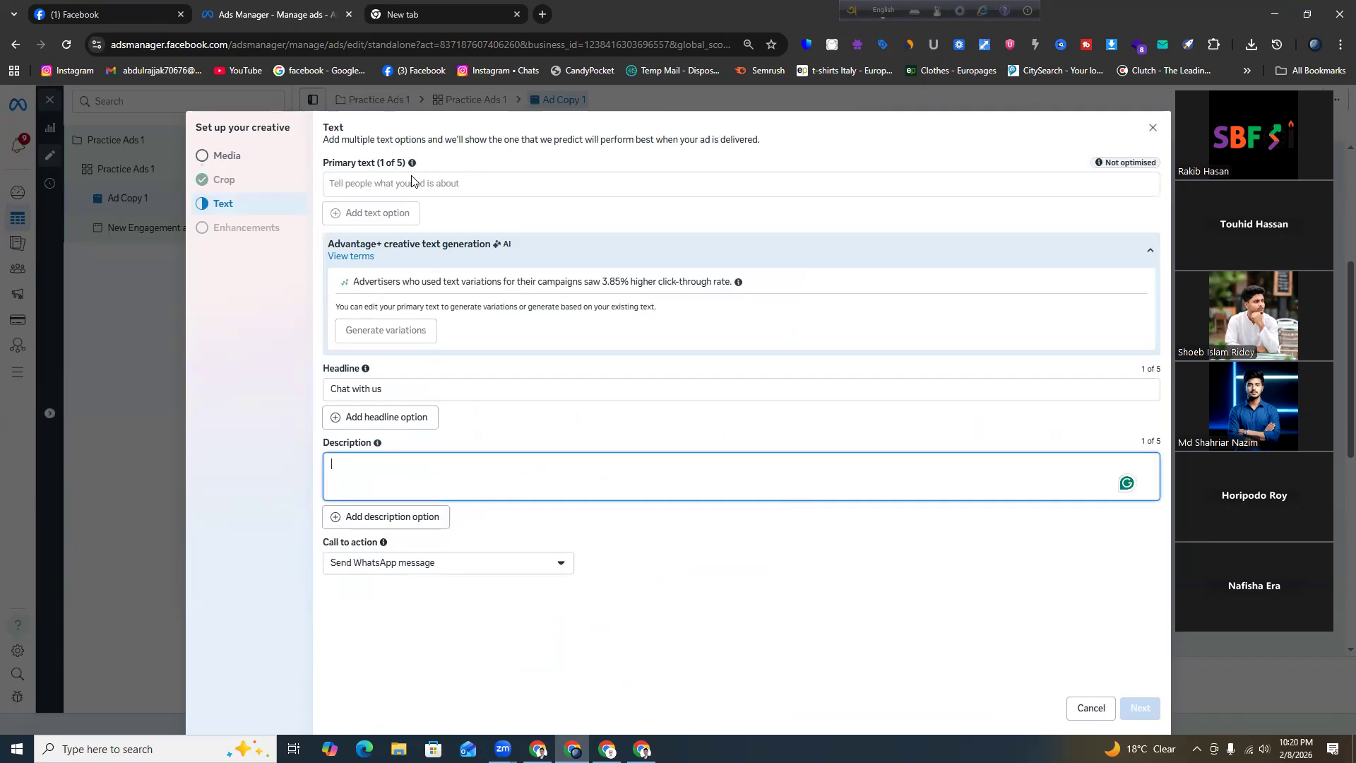
left_click(241, 224)
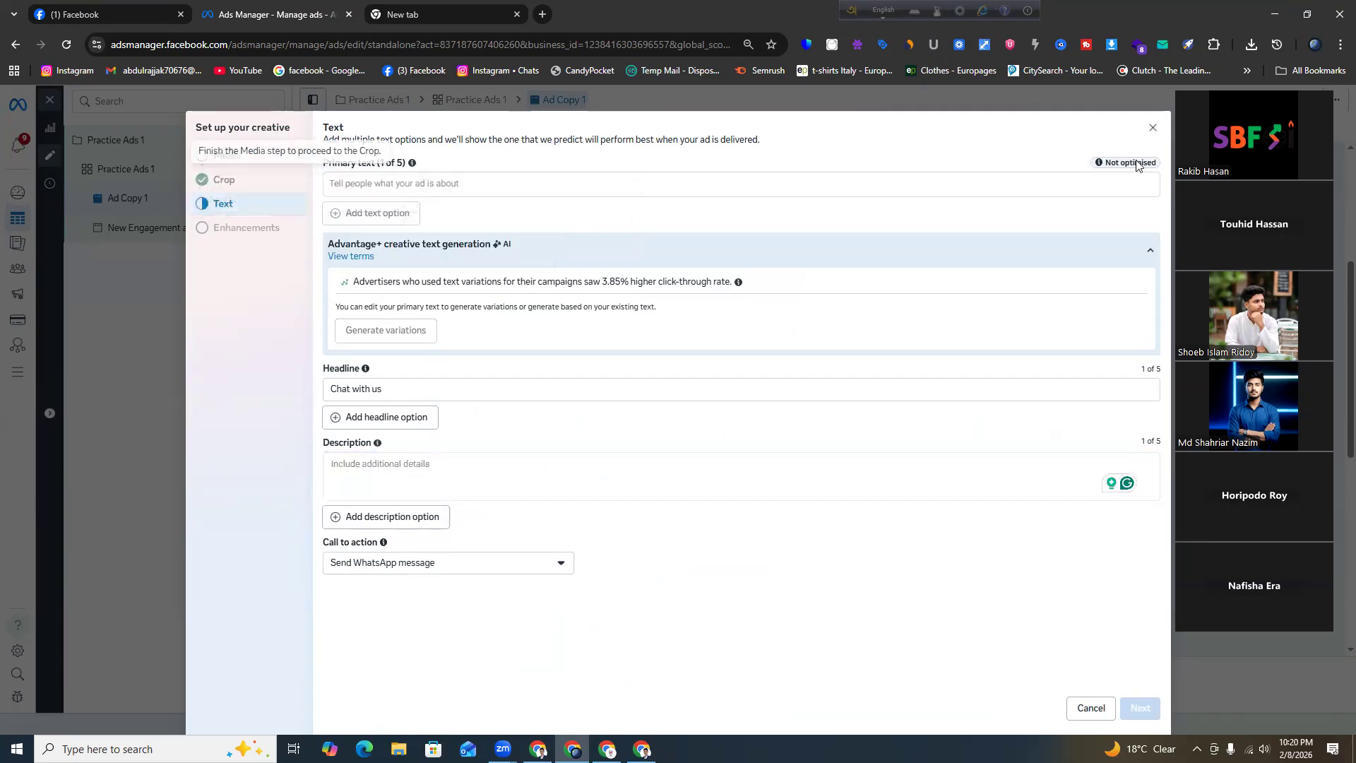
left_click(1152, 130)
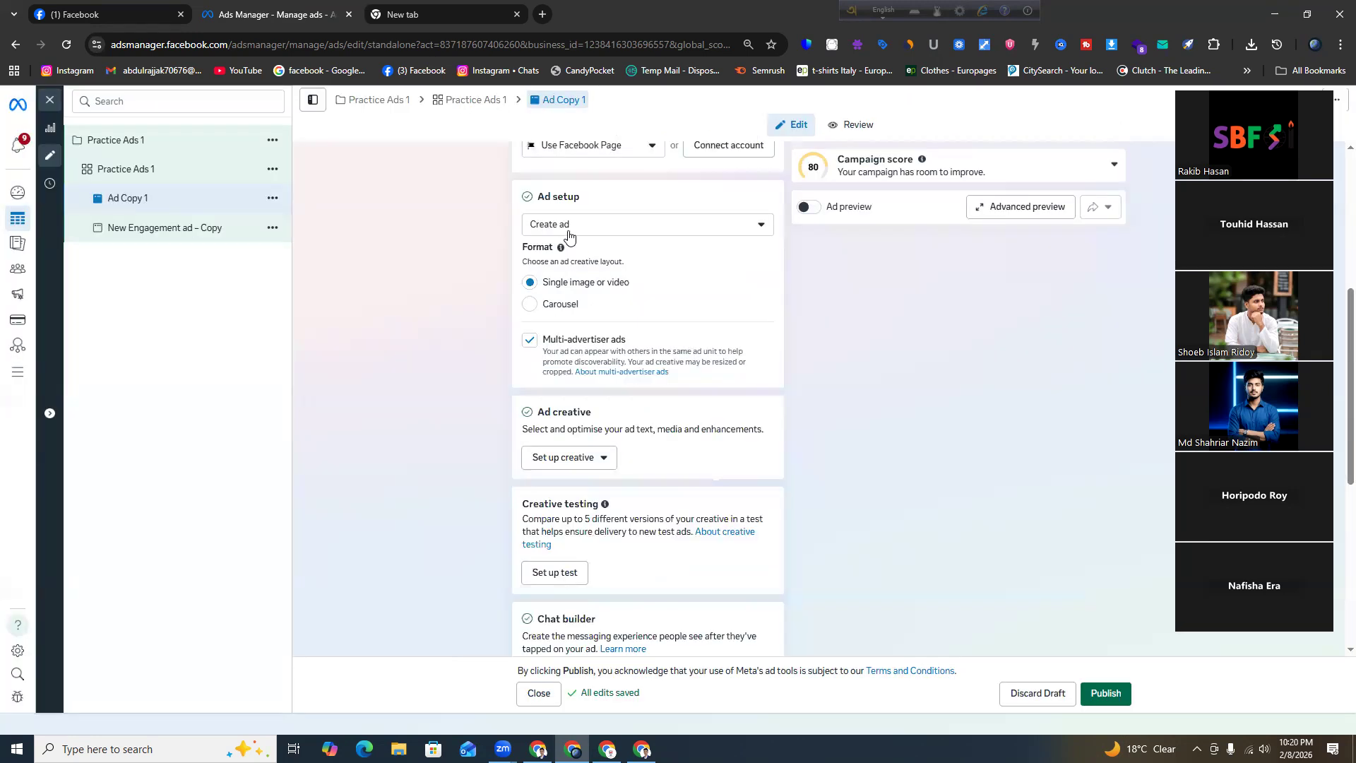
Set Ad Copy 1 to use an existing post and choose the published Facebook video post dated 8 Feb 2026
left_click(569, 226)
left_click(563, 277)
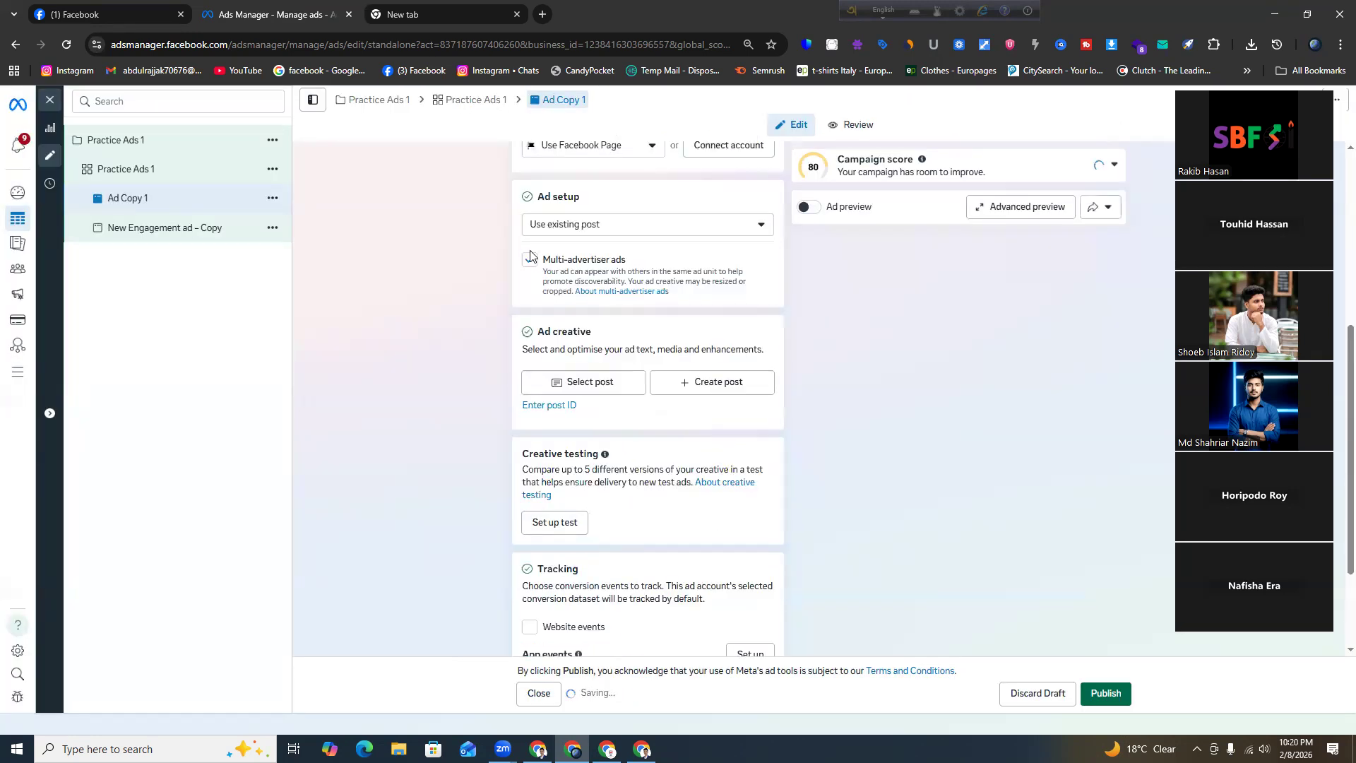
left_click(633, 382)
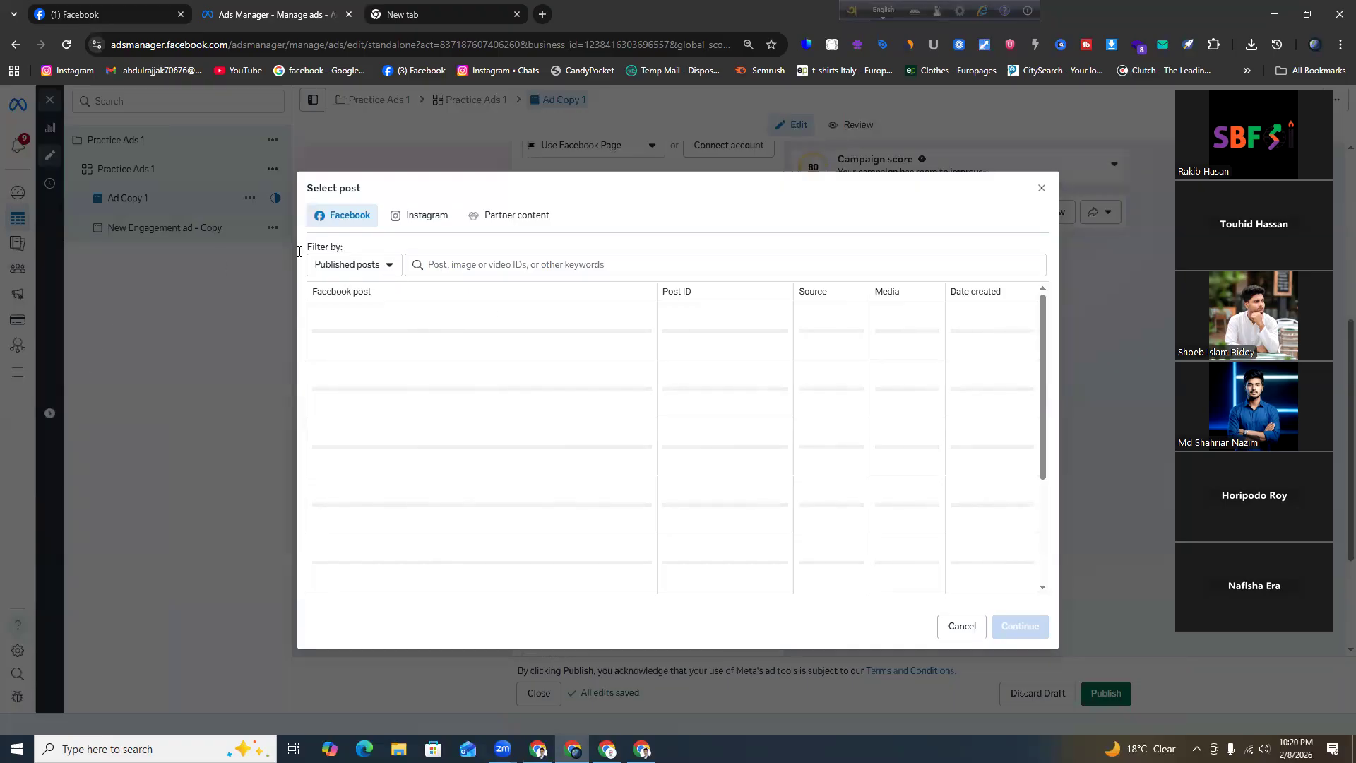
left_click(445, 328)
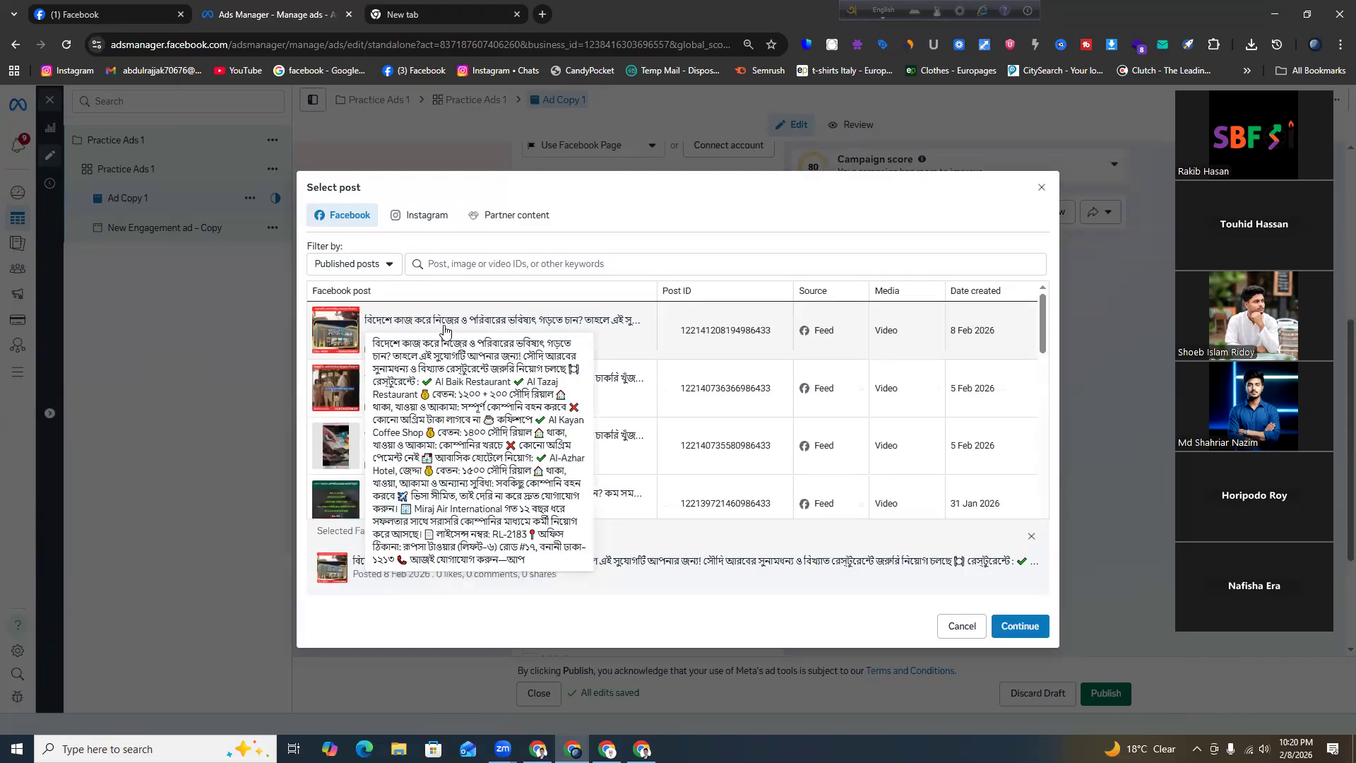
left_click(1016, 626)
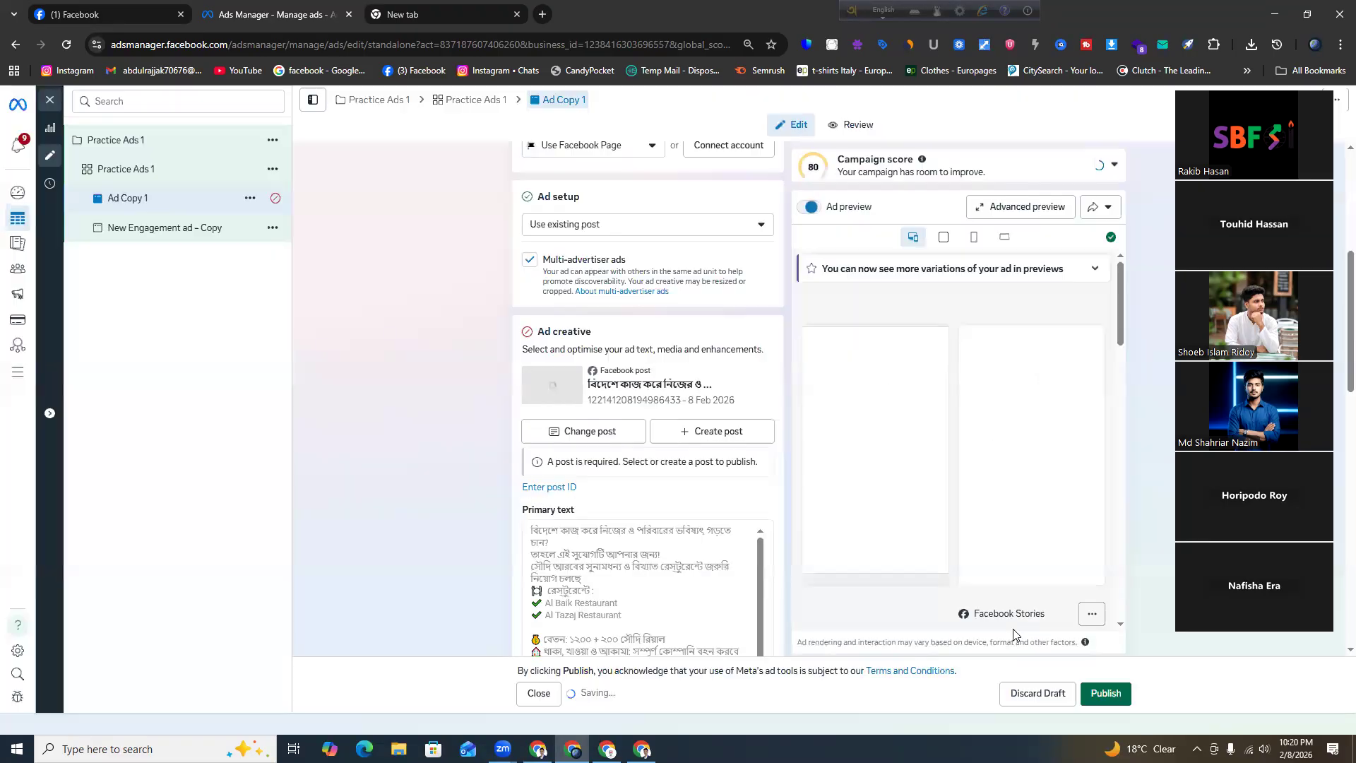
Review Ad Copy 1's primary text, call to action, creative enhancements, chat builder, tracking settings and placement previews
scroll(1014, 635, "down", 7)
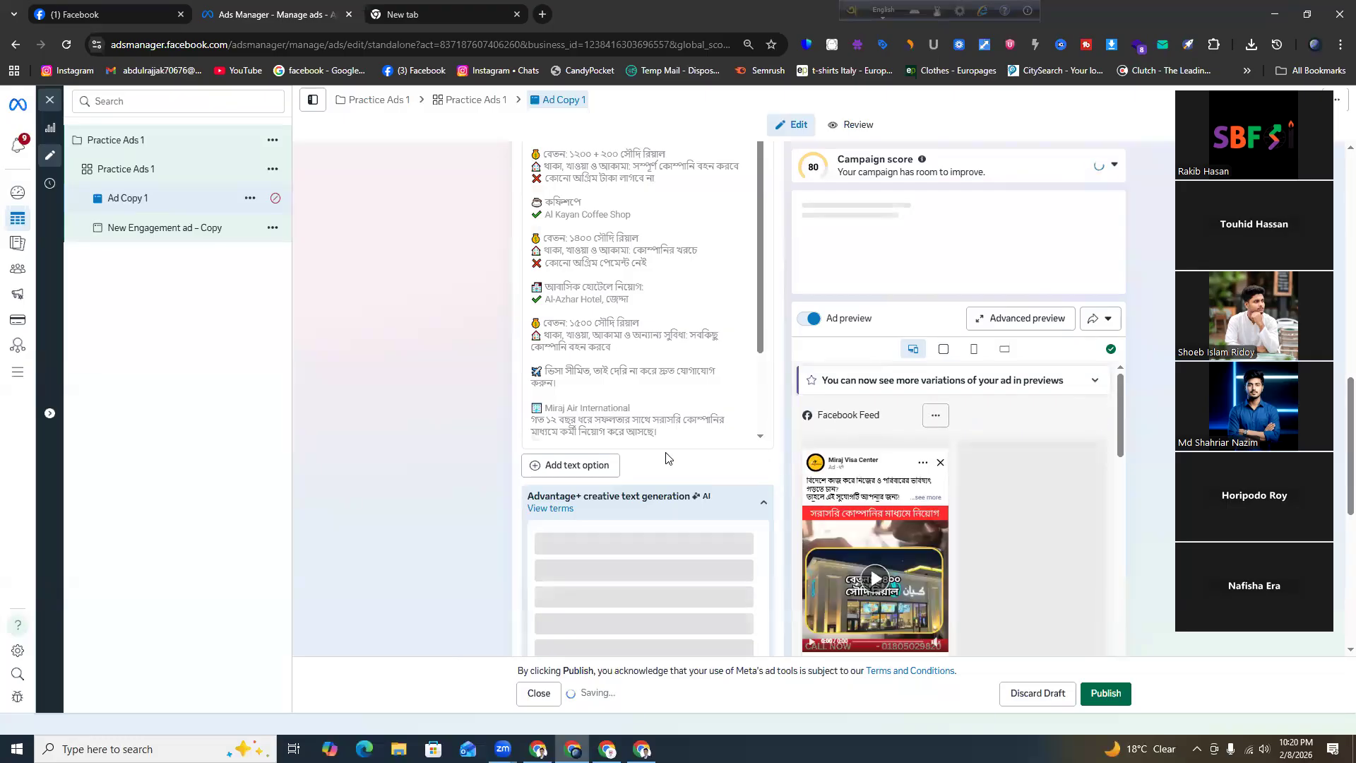
scroll(666, 458, "up", 10)
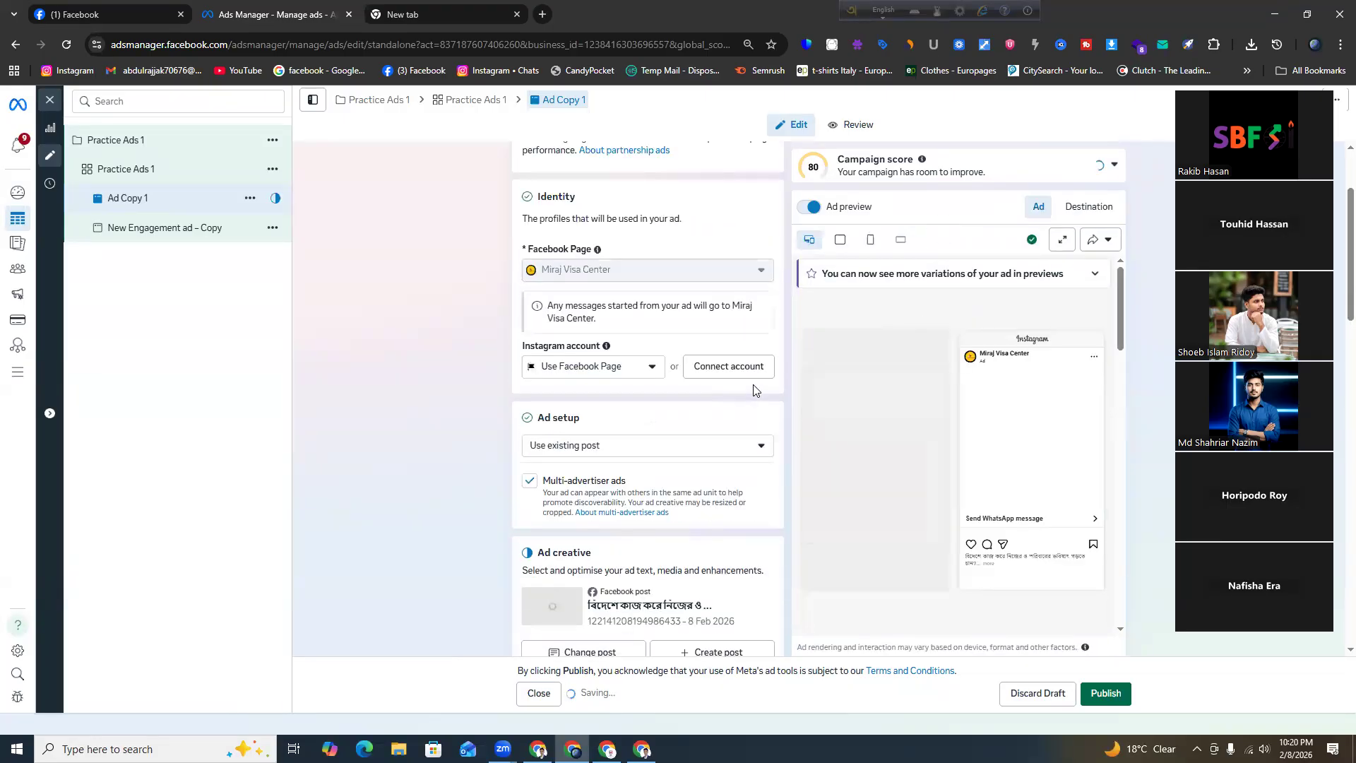
scroll(755, 389, "down", 5)
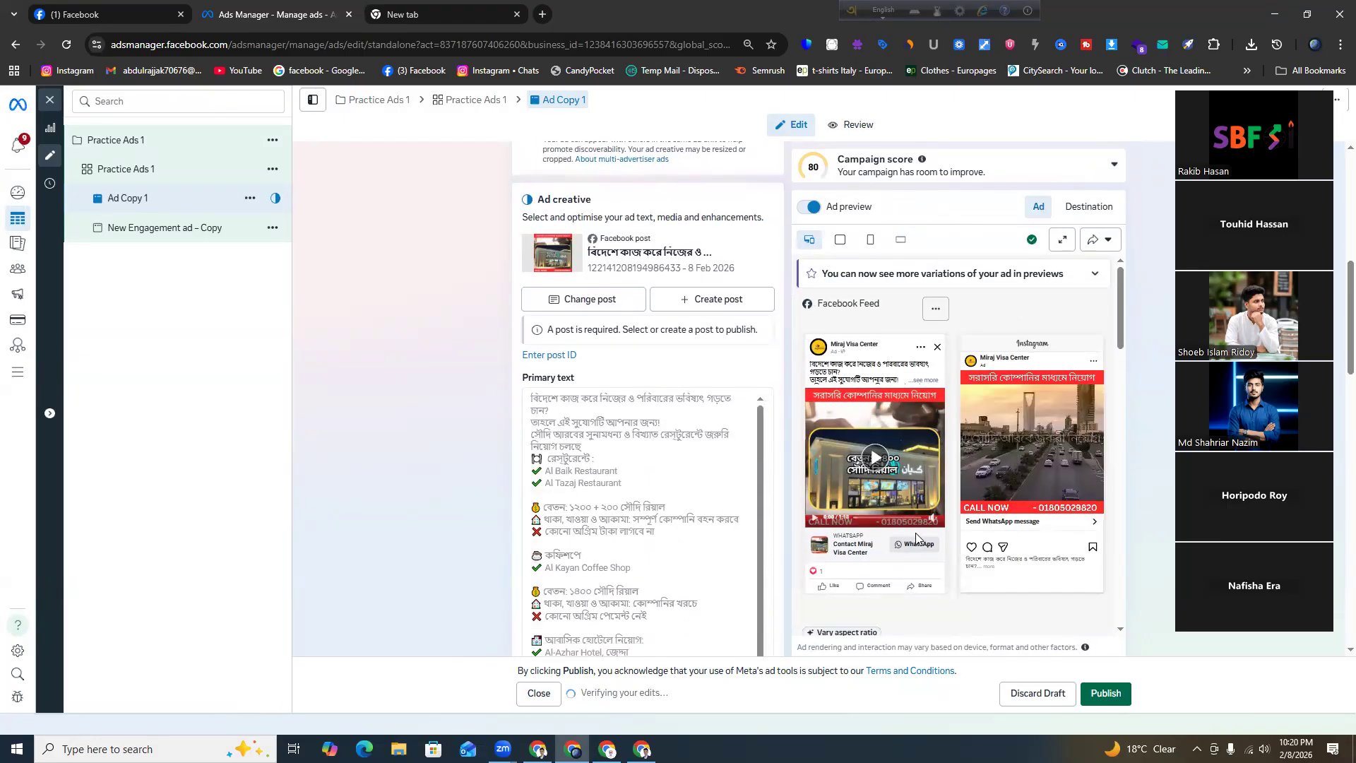
scroll(749, 503, "down", 2)
scroll(961, 456, "down", 9)
scroll(731, 486, "down", 1)
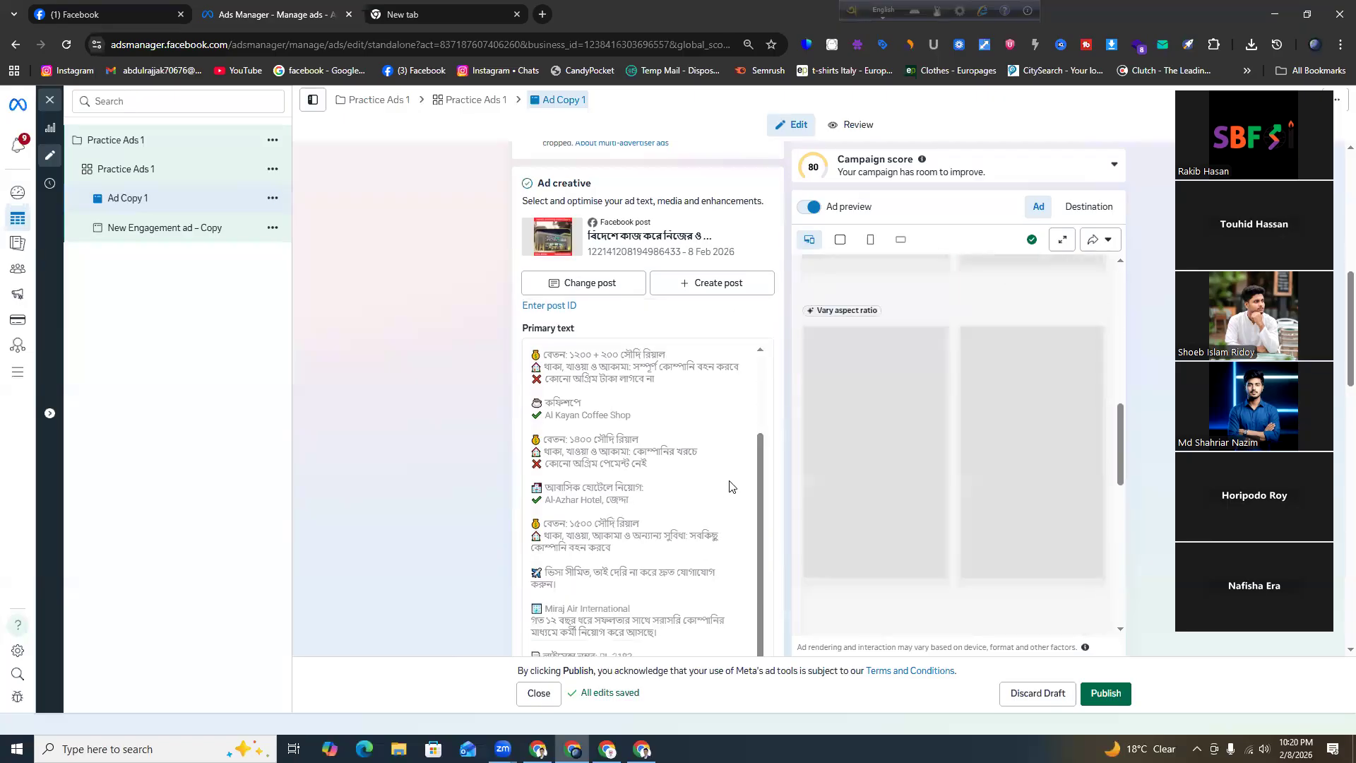
scroll(728, 484, "down", 15)
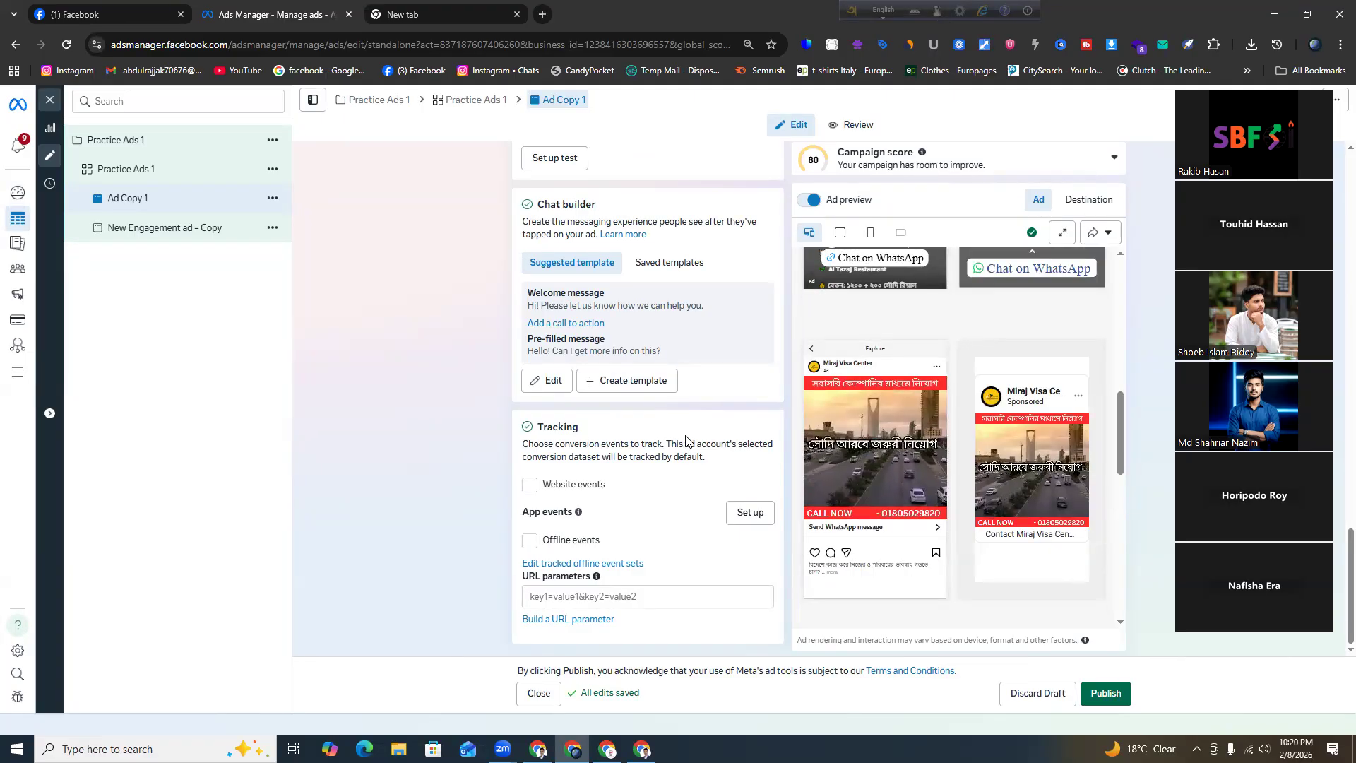
right_click(668, 434)
left_click(425, 389)
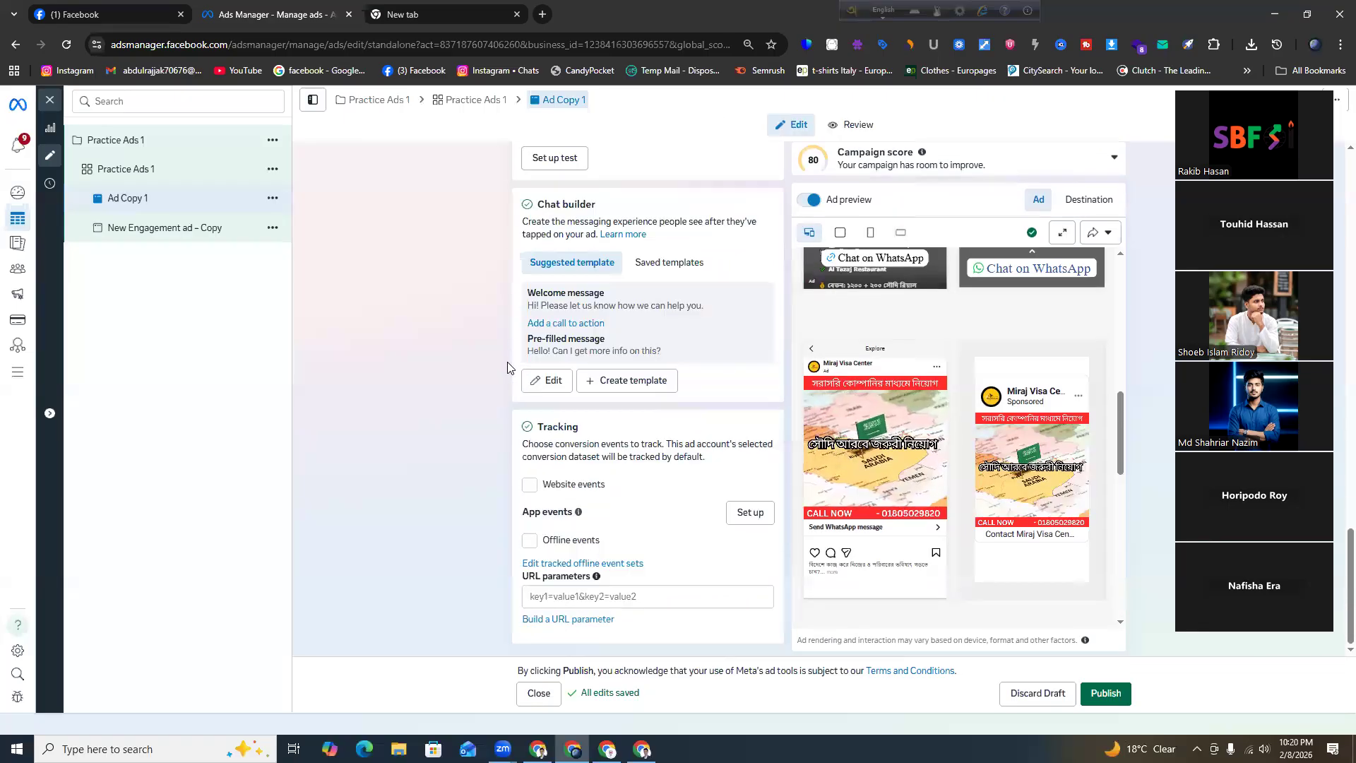
scroll(551, 354, "up", 10)
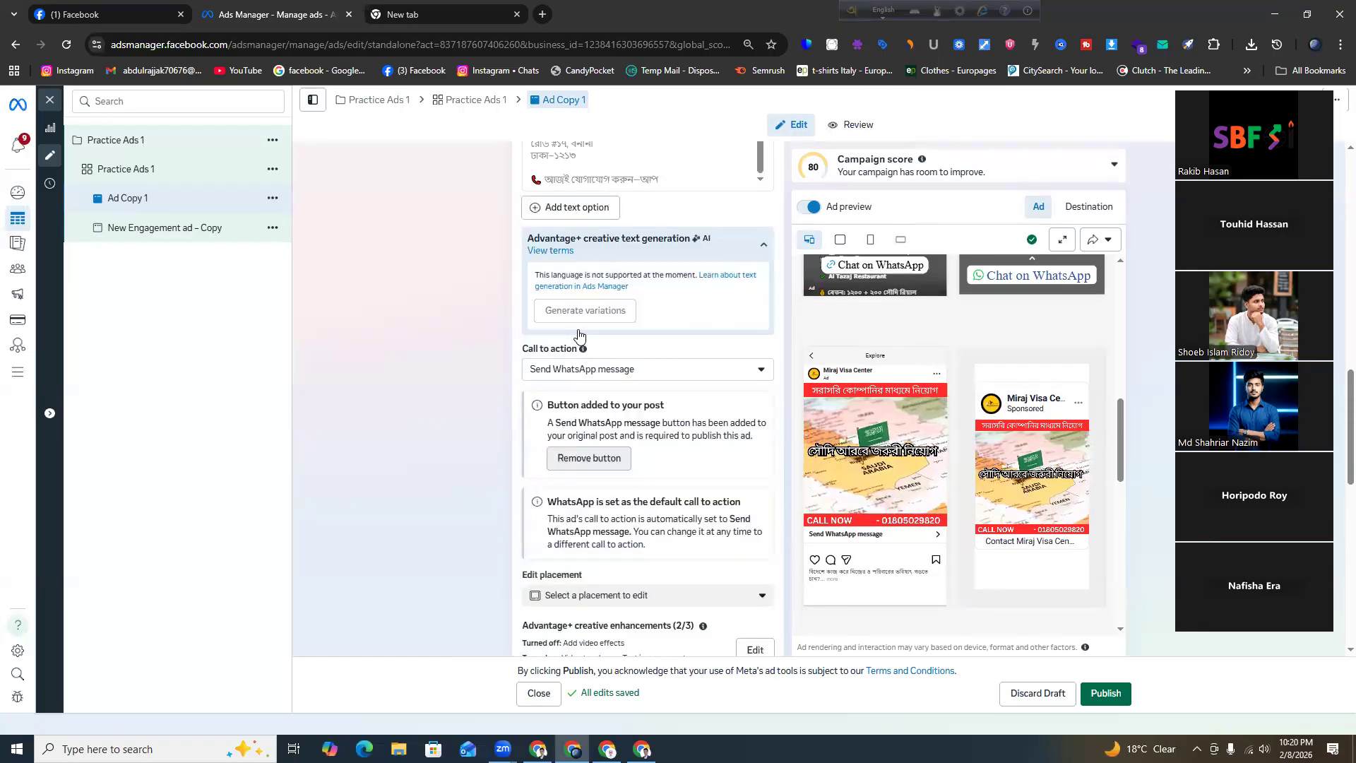
scroll(578, 334, "up", 1)
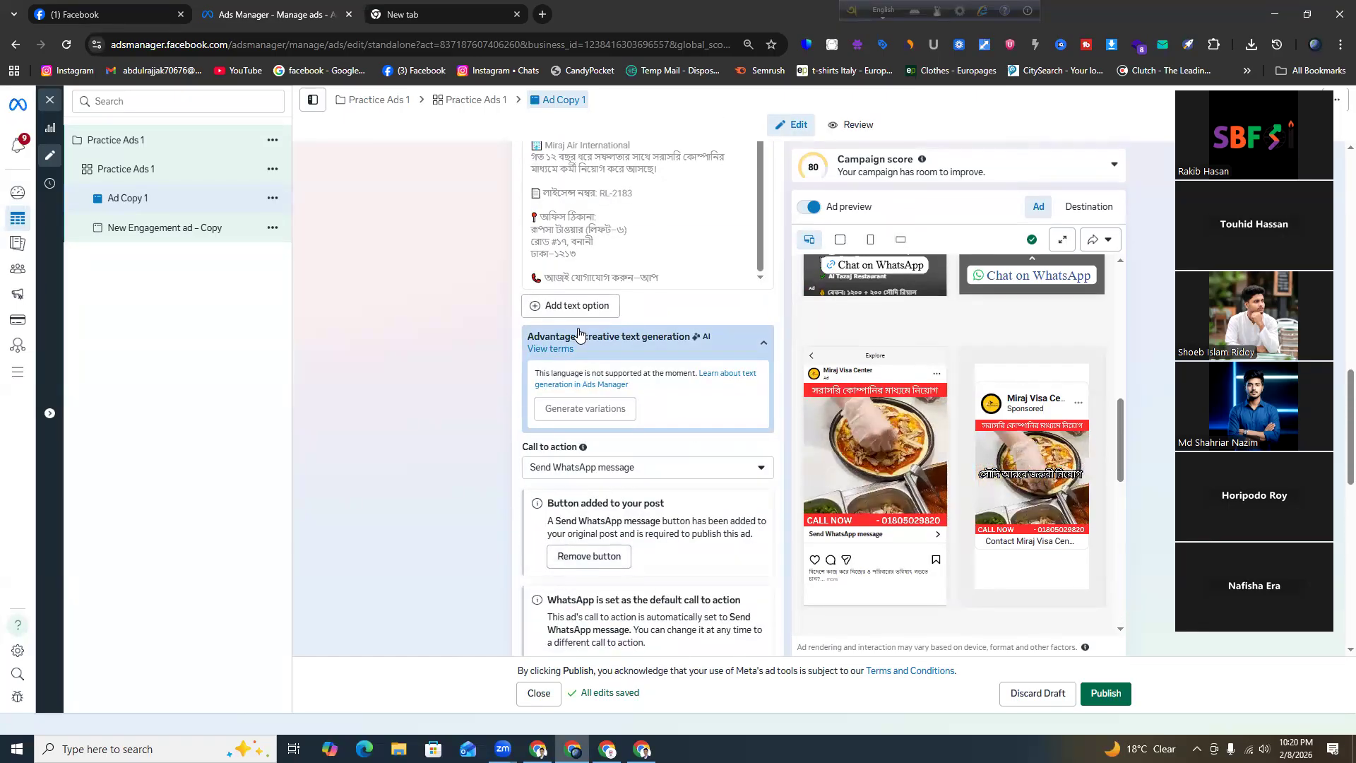
scroll(578, 335, "down", 4)
scroll(817, 345, "down", 3)
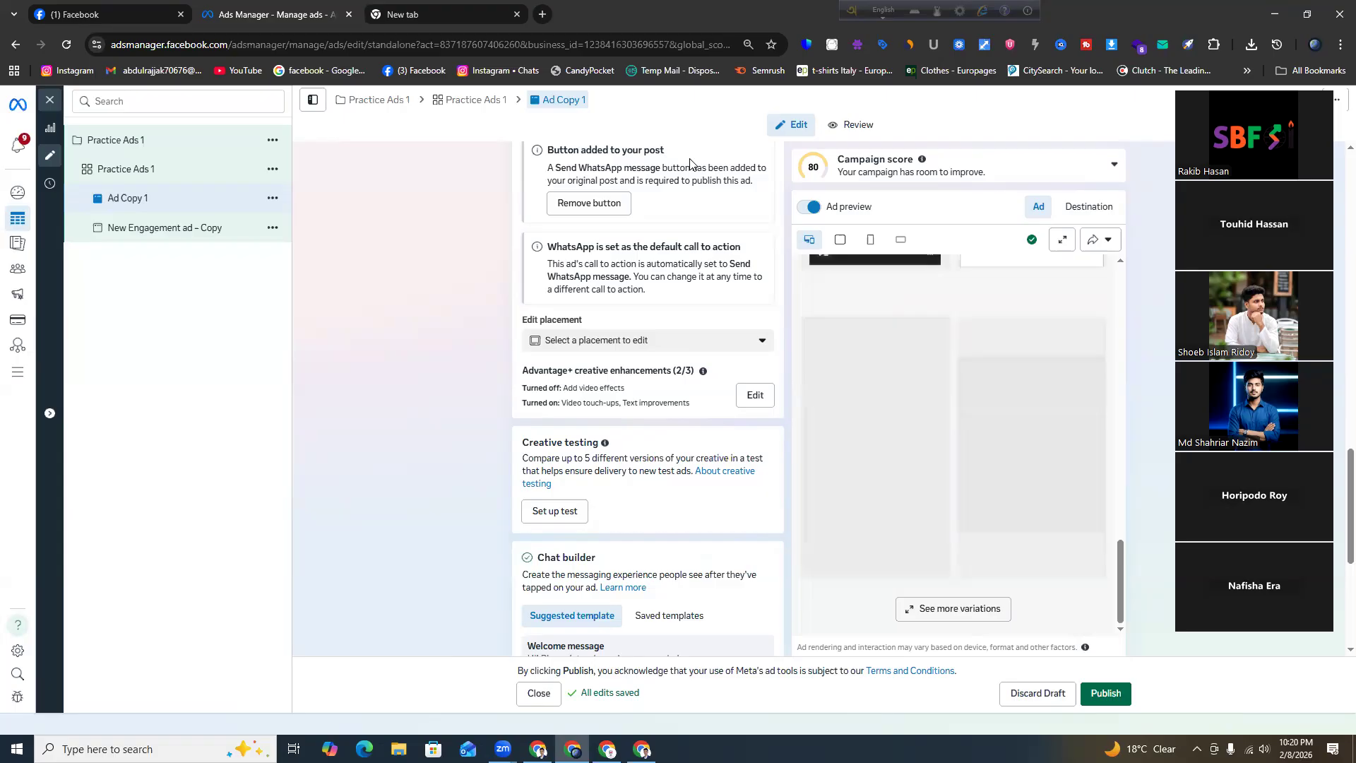
scroll(825, 260, "down", 4)
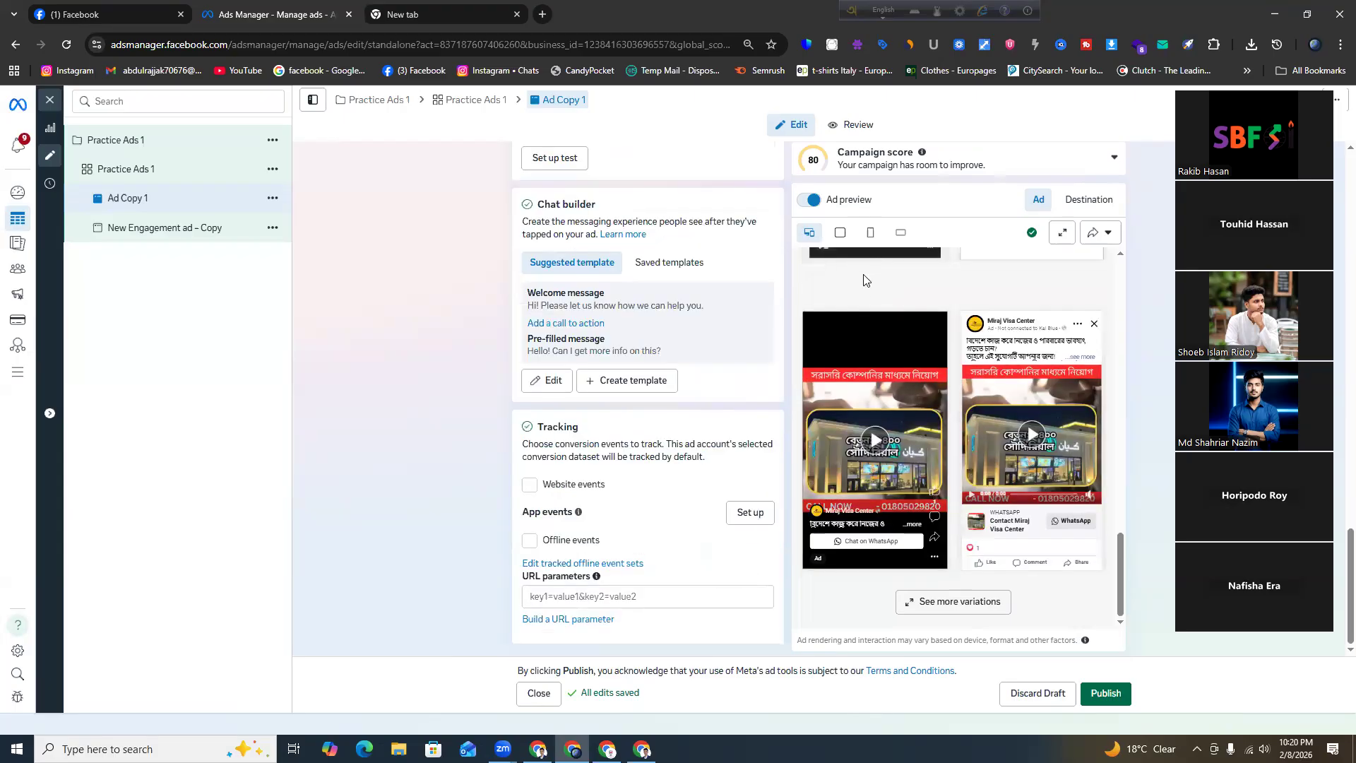
scroll(831, 298, "up", 4)
scroll(831, 297, "down", 3)
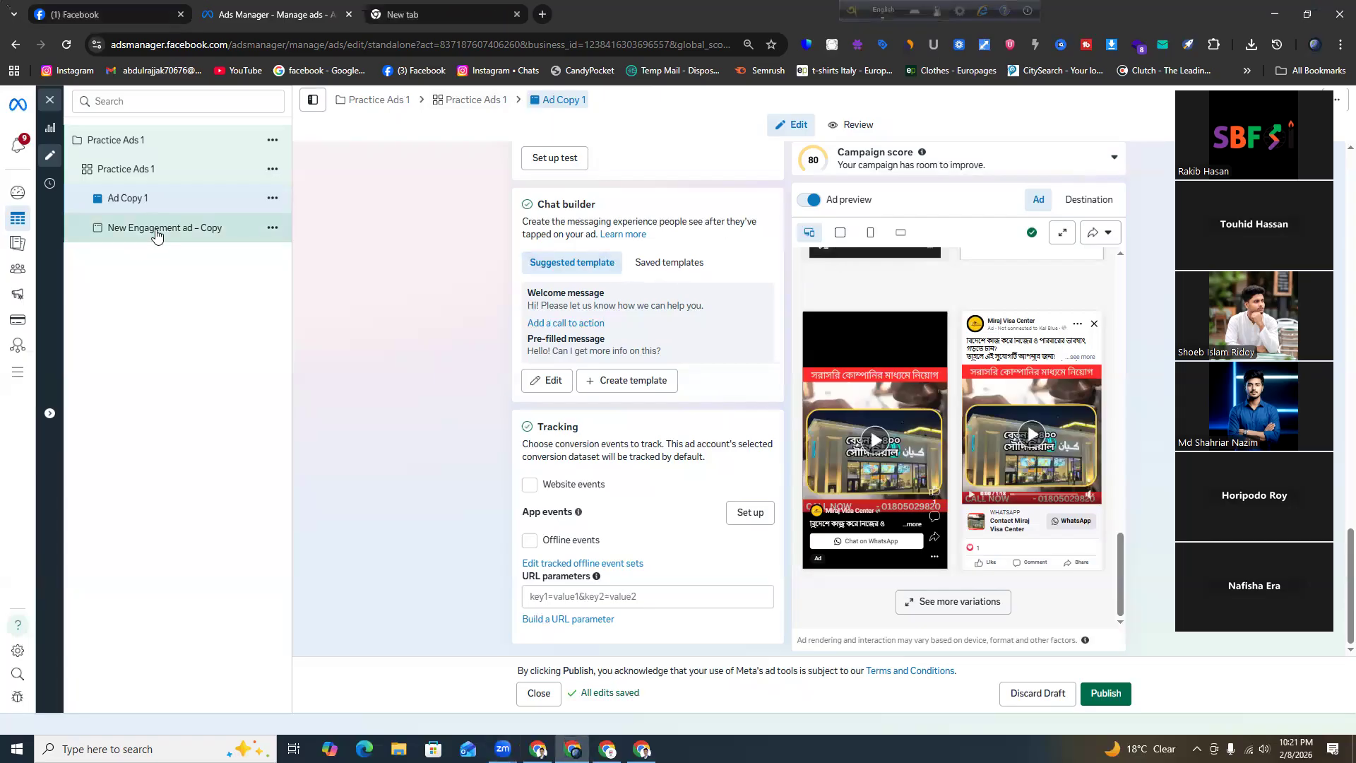
Open the New Engagement ad – Copy and set its ad setup to use an existing post
left_click(158, 235)
scroll(534, 286, "up", 7)
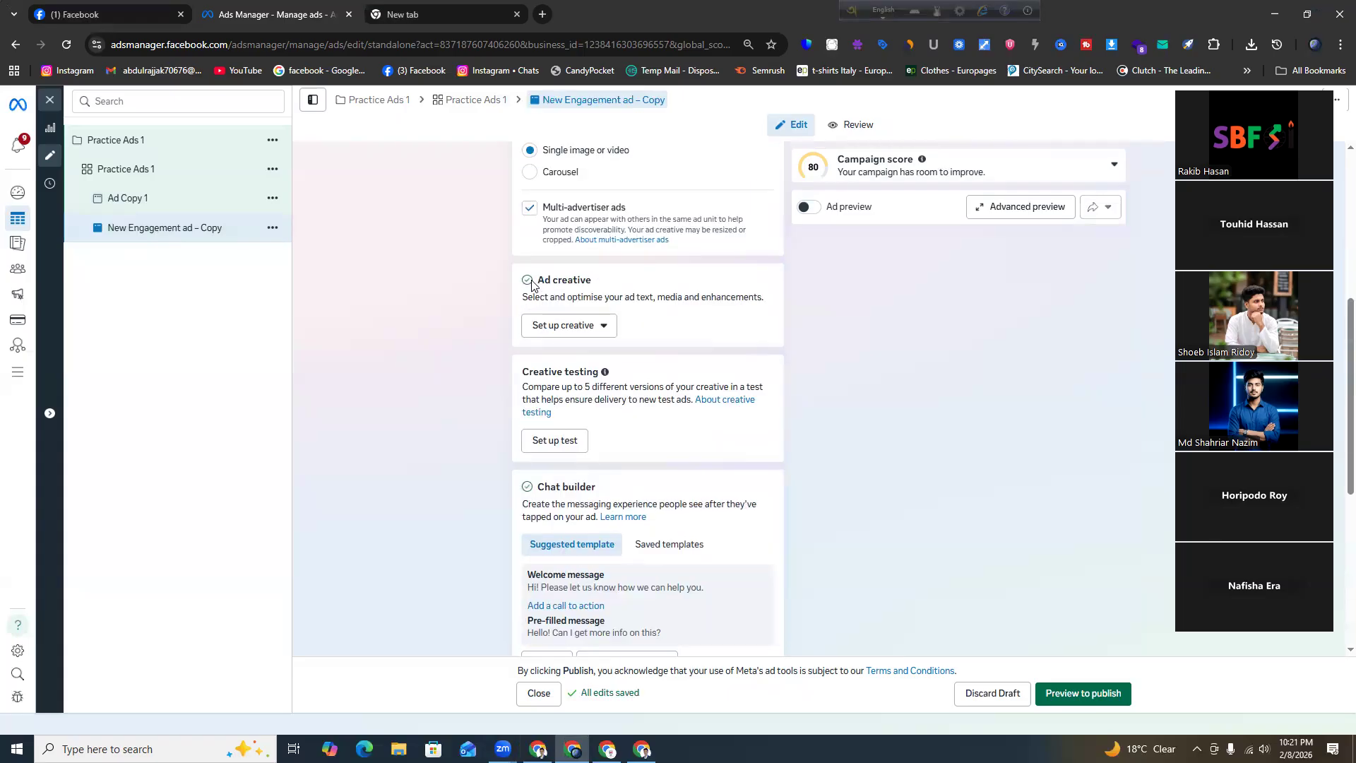
left_click(543, 303)
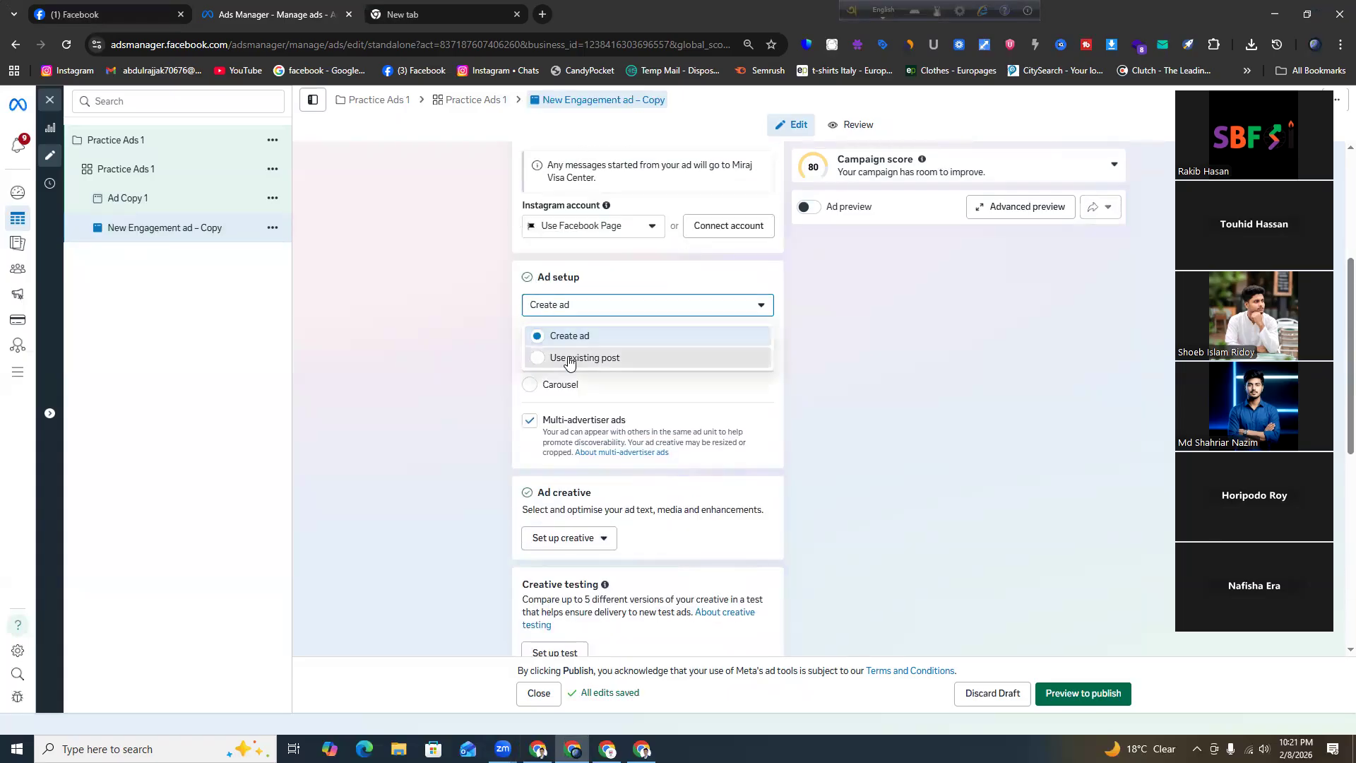
left_click(565, 356)
Browse the published Facebook posts and choose the 17 Jan 2026 video post with 315 likes as the copied ad's creative
left_click(600, 477)
scroll(424, 389, "down", 3)
scroll(539, 433, "down", 10)
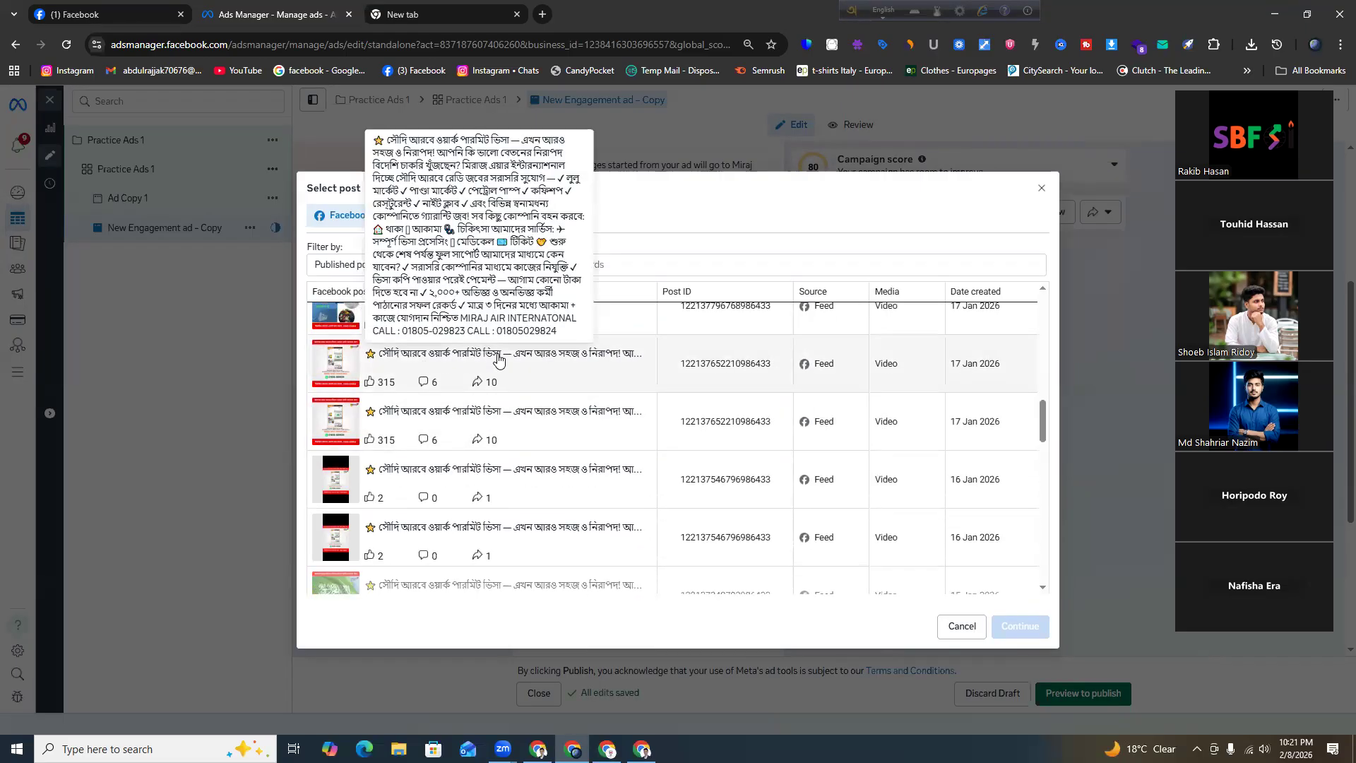
scroll(452, 410, "down", 4)
scroll(394, 434, "down", 10)
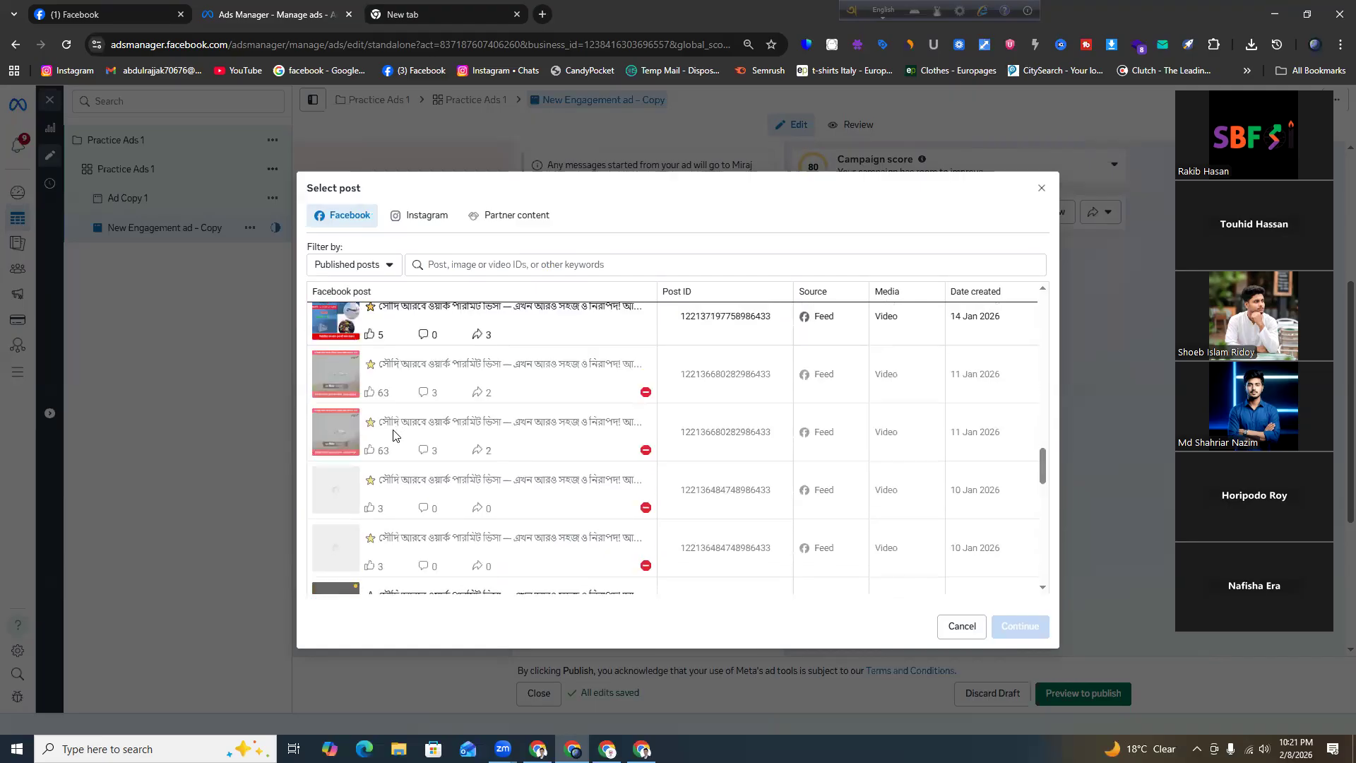
scroll(393, 435, "down", 10)
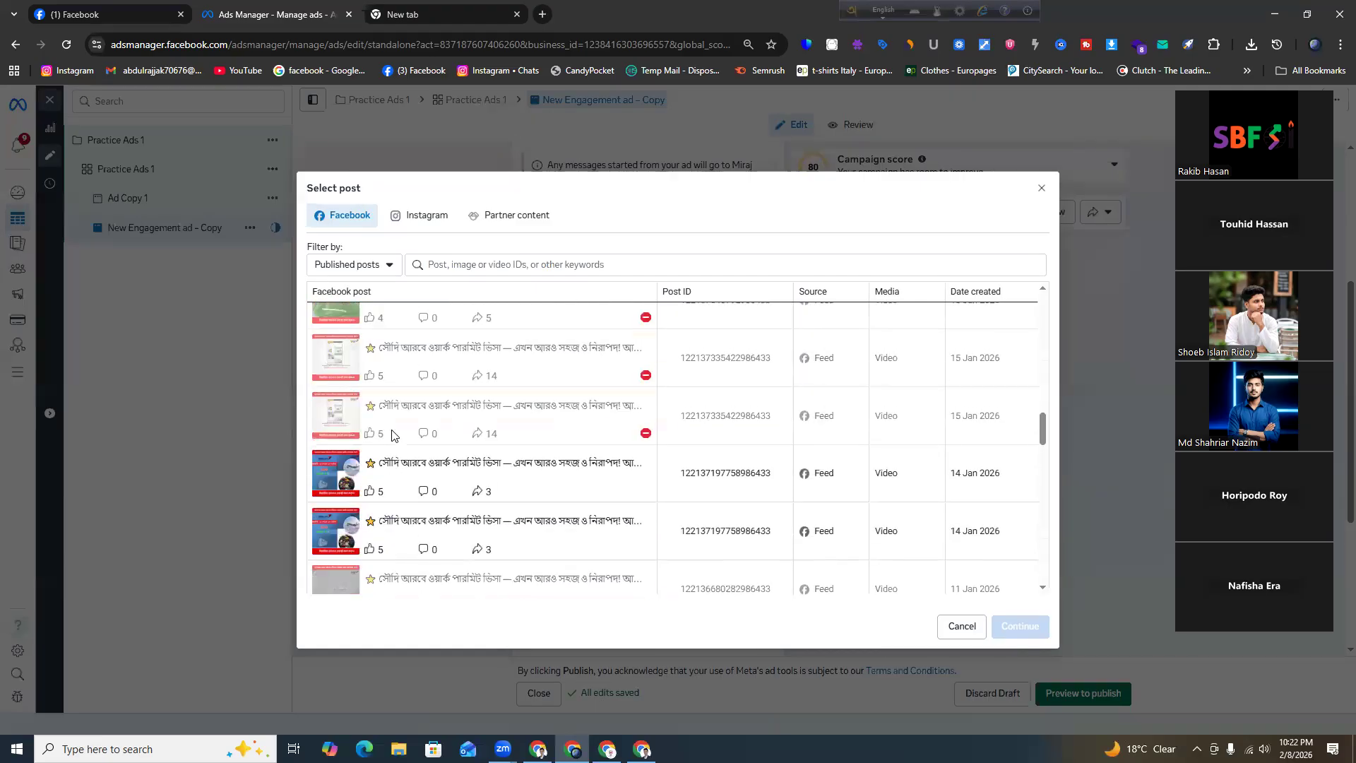
scroll(417, 424, "up", 10)
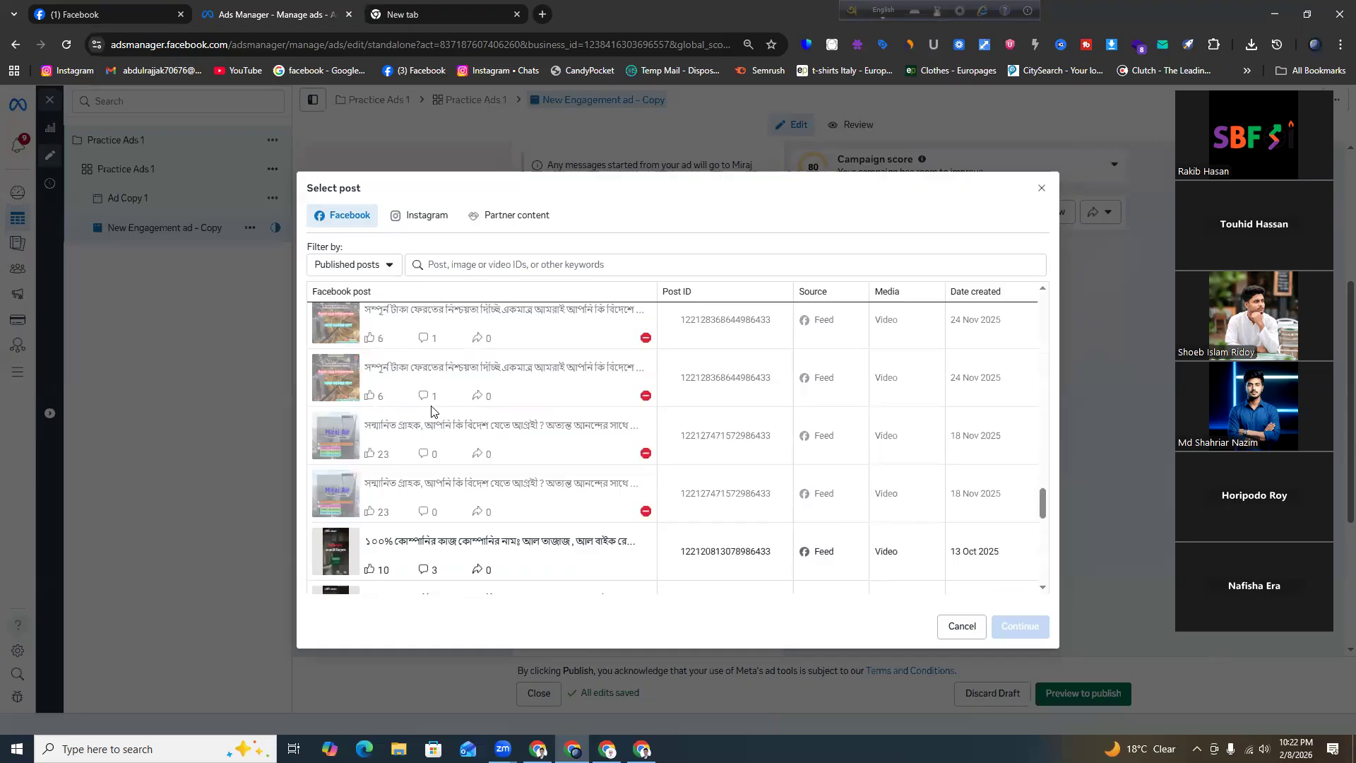
scroll(431, 412, "up", 3)
left_click(431, 416)
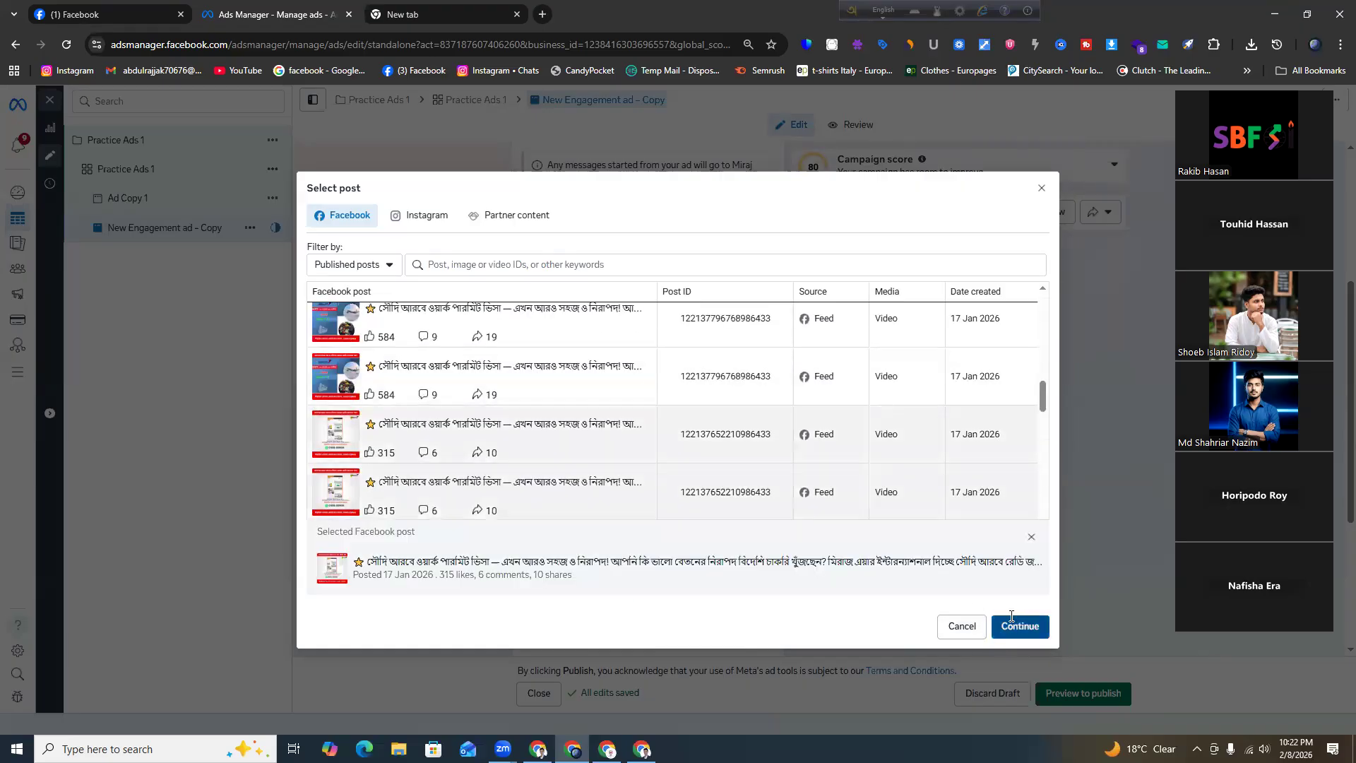
left_click(1015, 628)
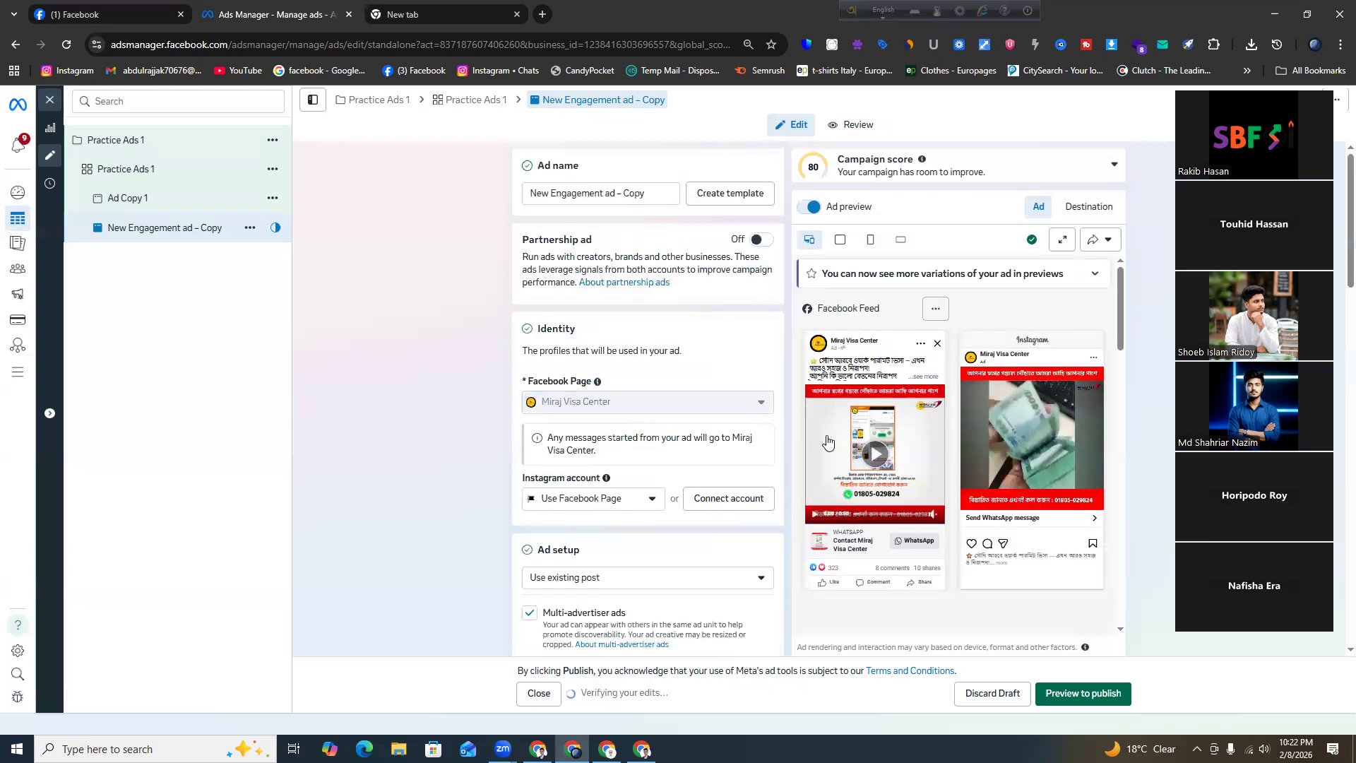
Rename the New Engagement ad – Copy as Ad Copy 2
scroll(853, 440, "down", 5)
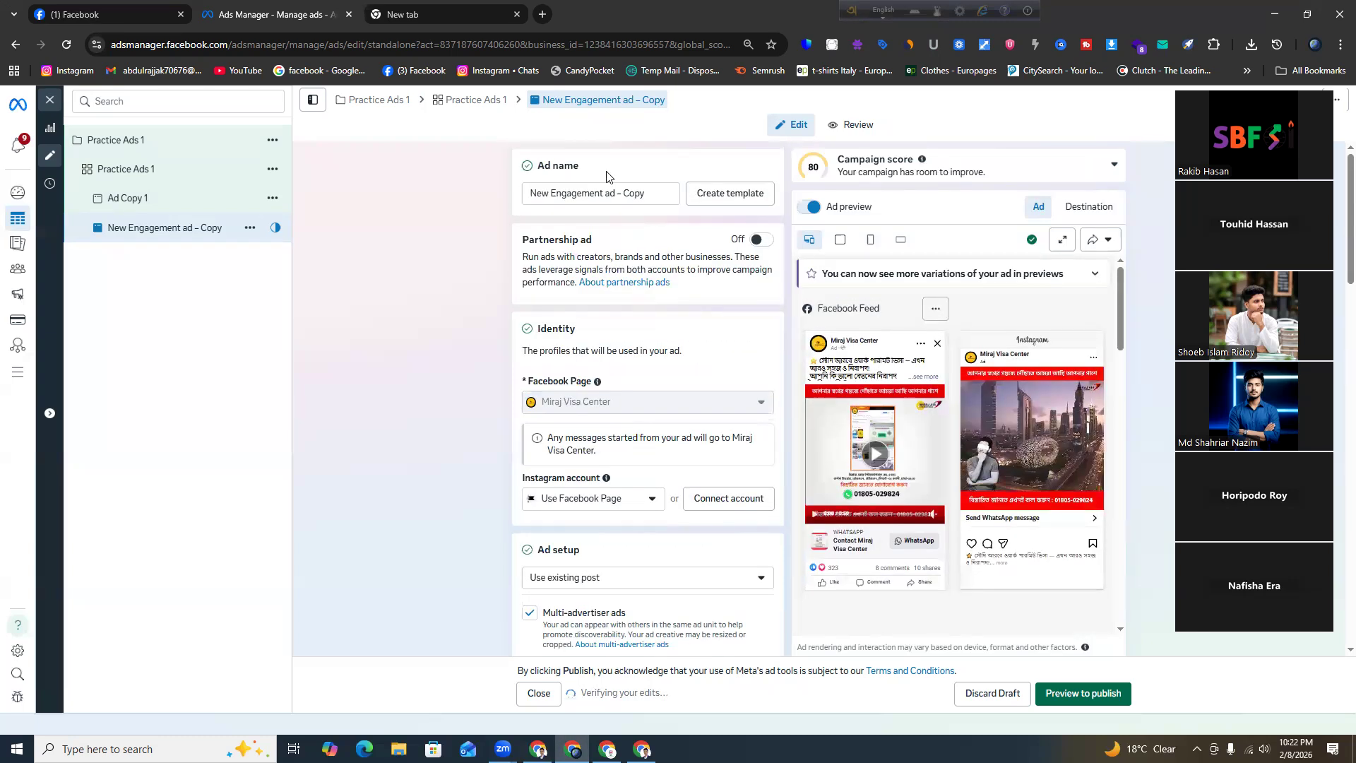
scroll(906, 450, "down", 10)
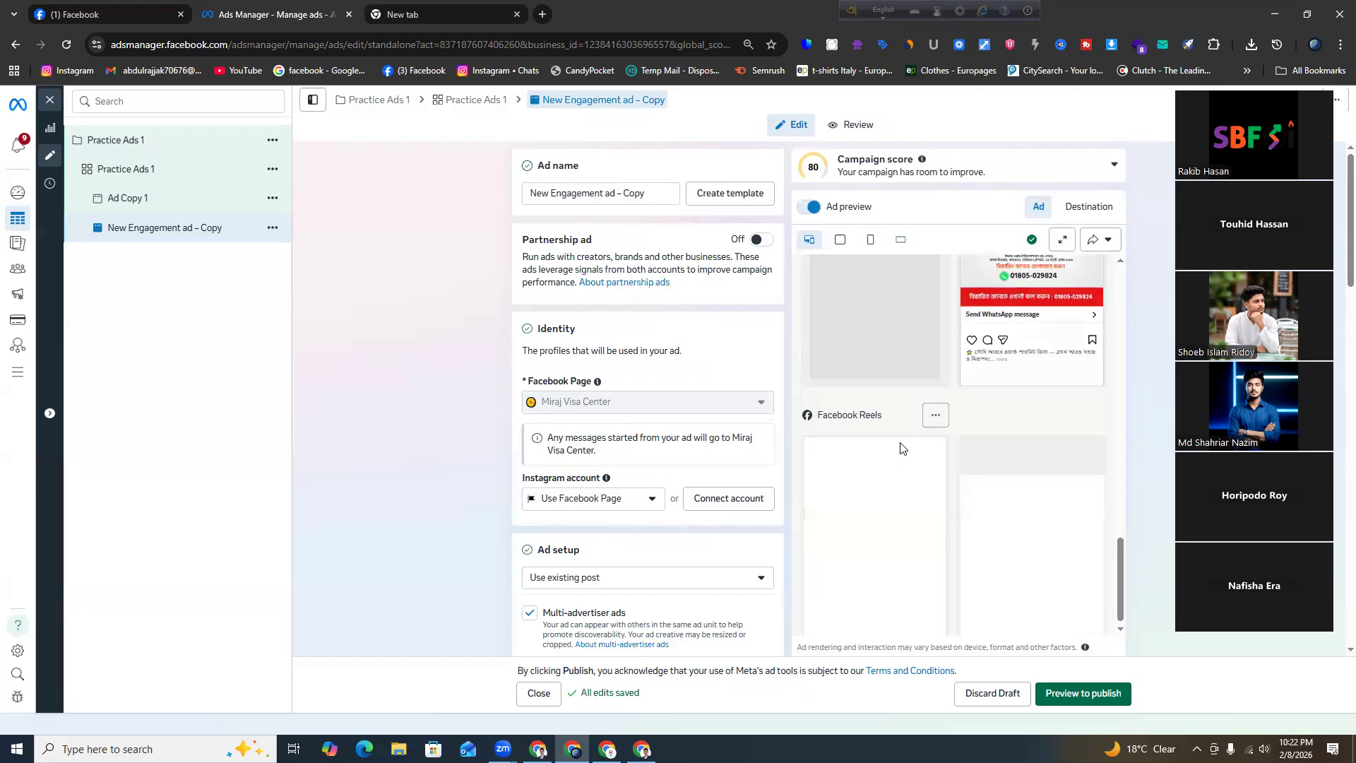
left_click(654, 196)
key("ctrl+a")
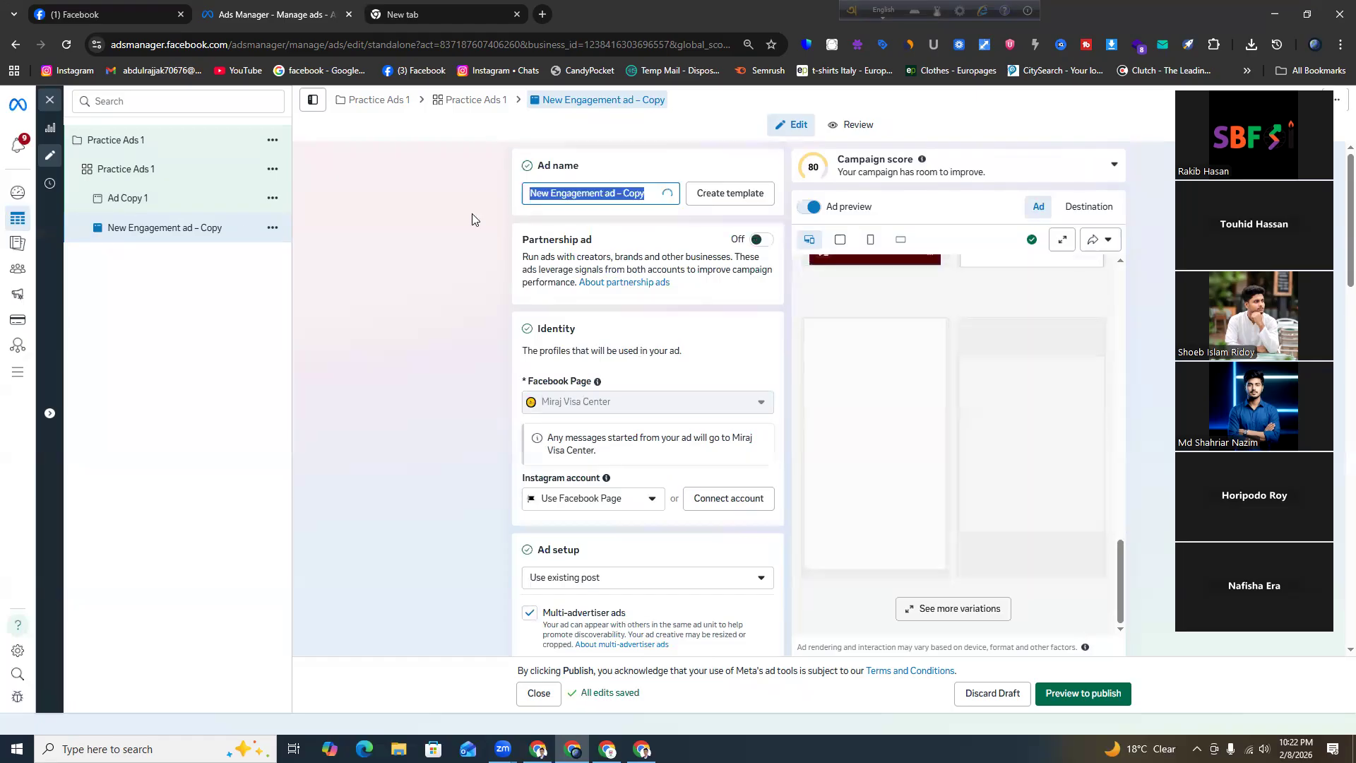
key("BackSpace")
type("Ads")
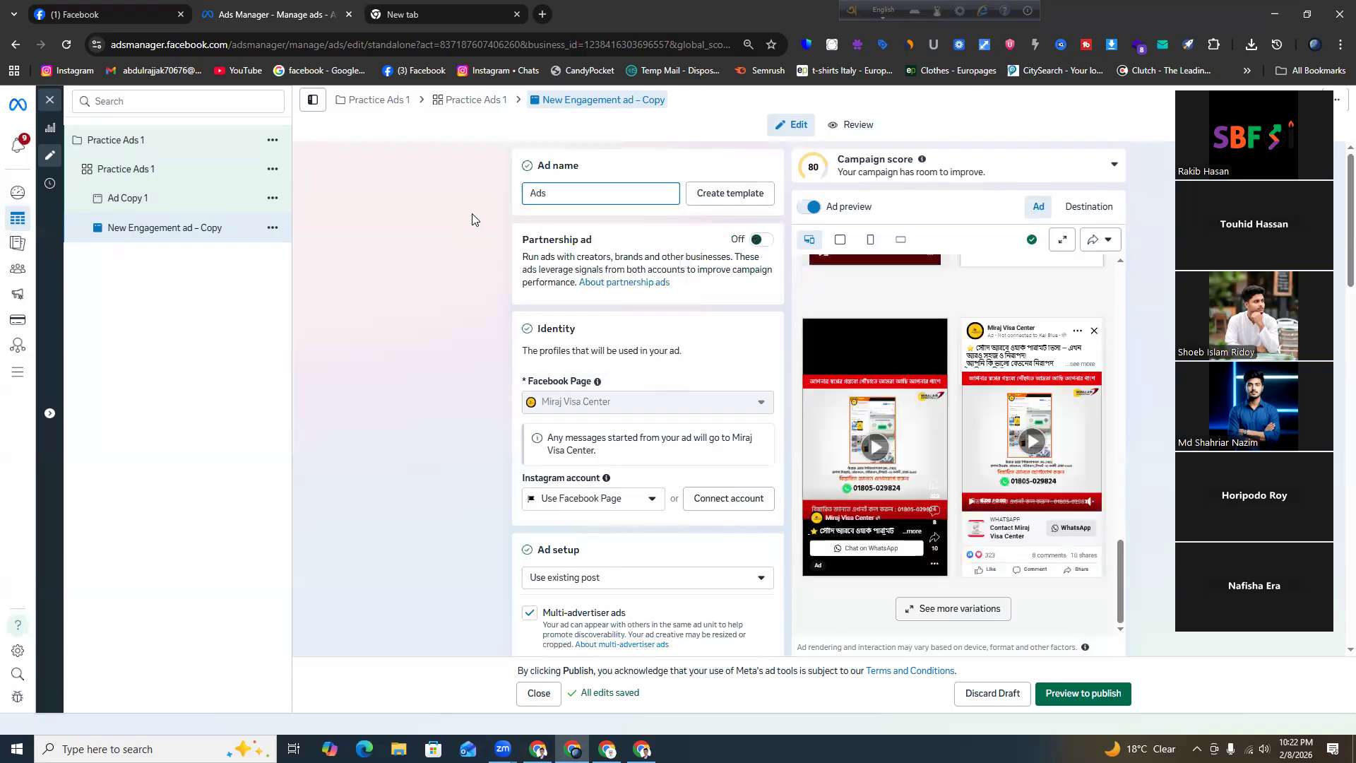
key("BackSpace")
type("Copy 2")
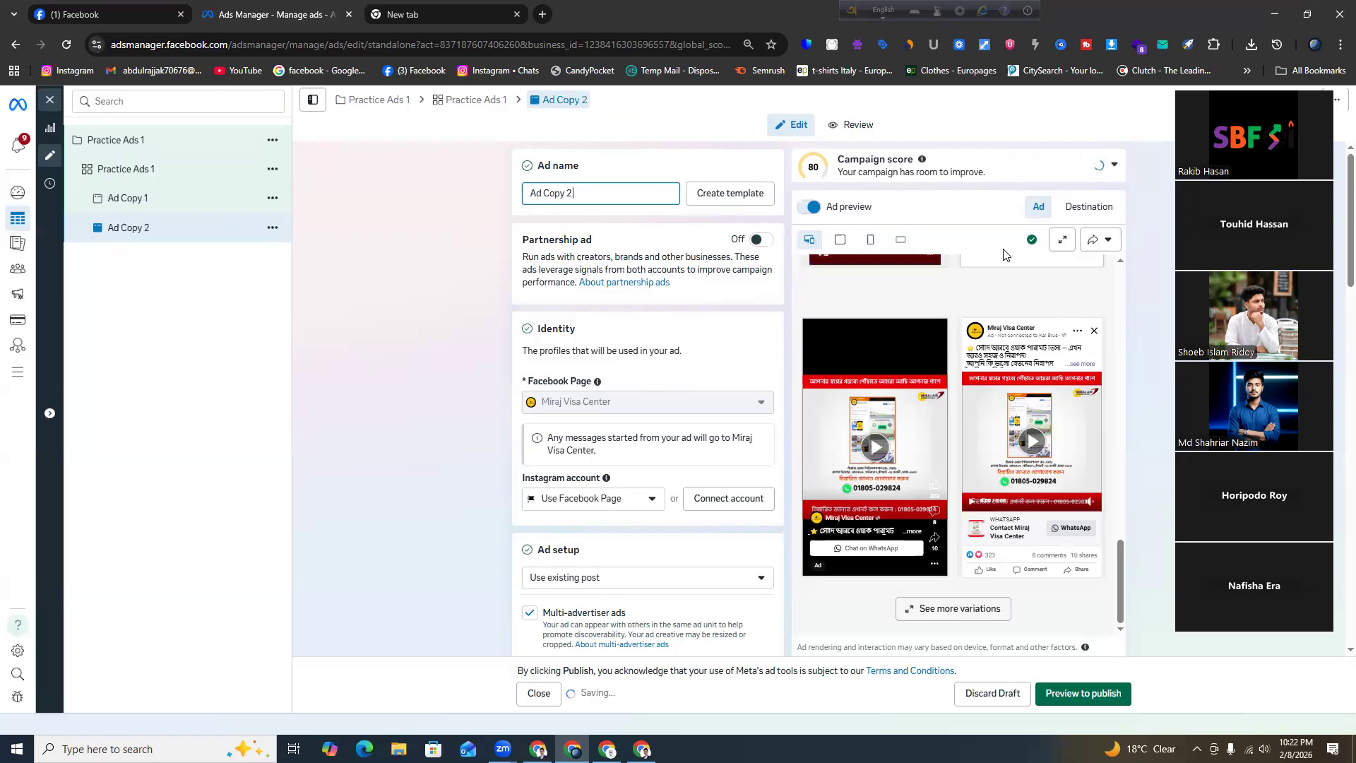
Review Ad Copy 2's creative, chat builder and tracking settings, and the Practice Ads 1 campaign's objective, budget strategy and special ad categories
scroll(405, 365, "down", 15)
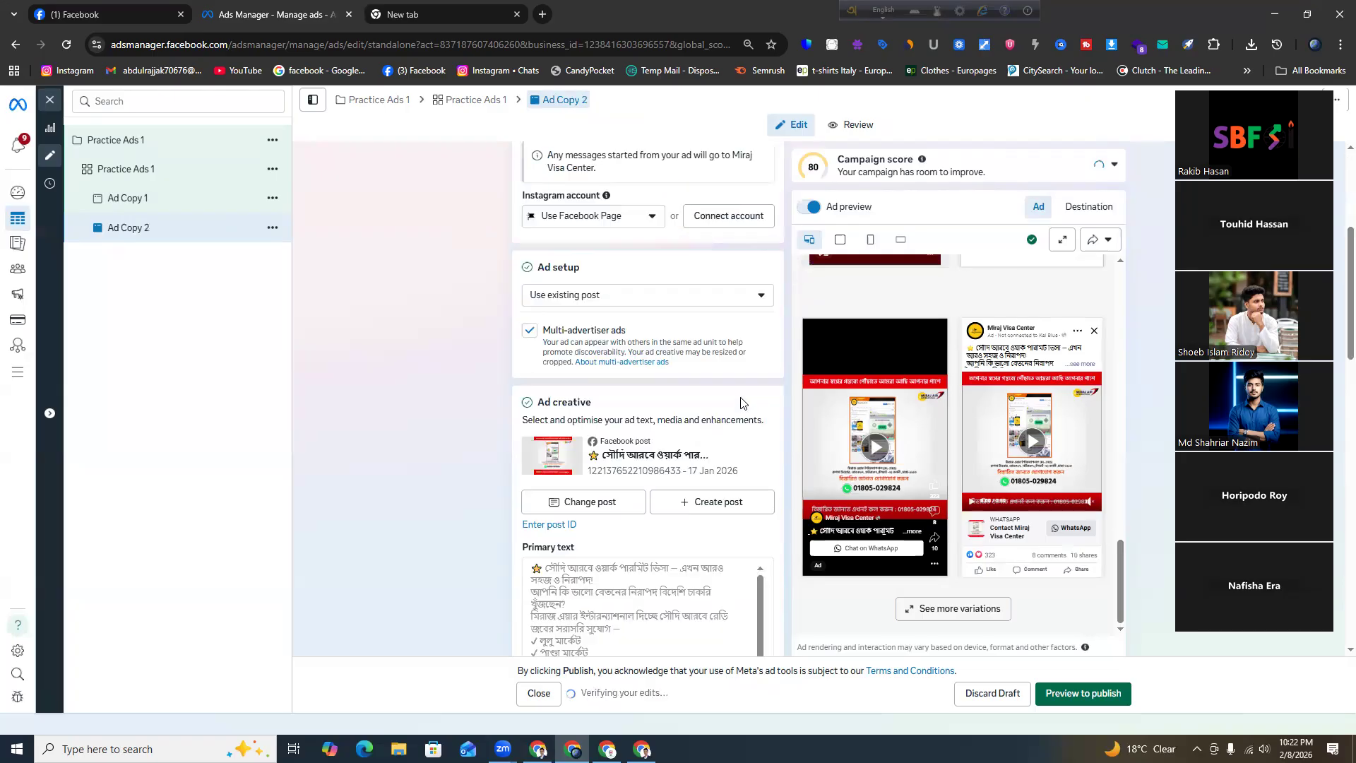
scroll(686, 400, "down", 4)
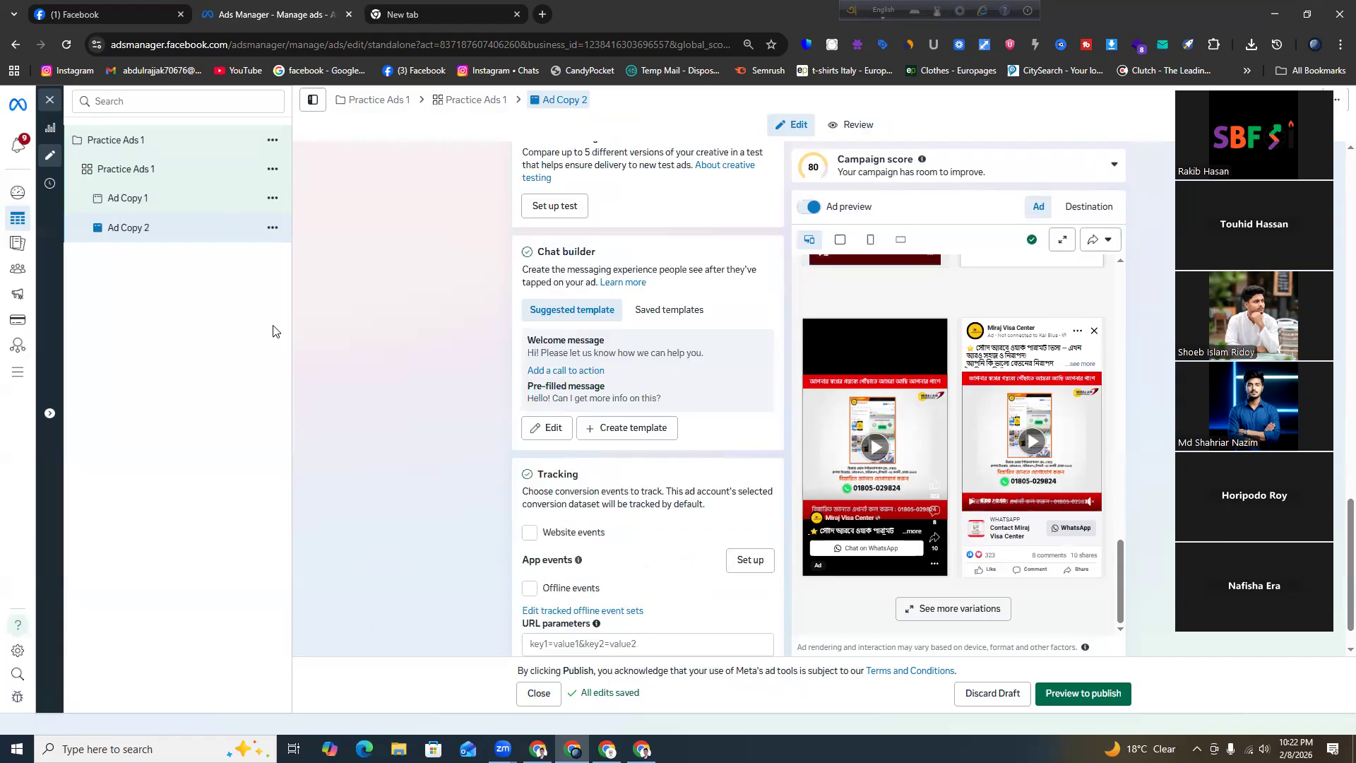
left_click(91, 139)
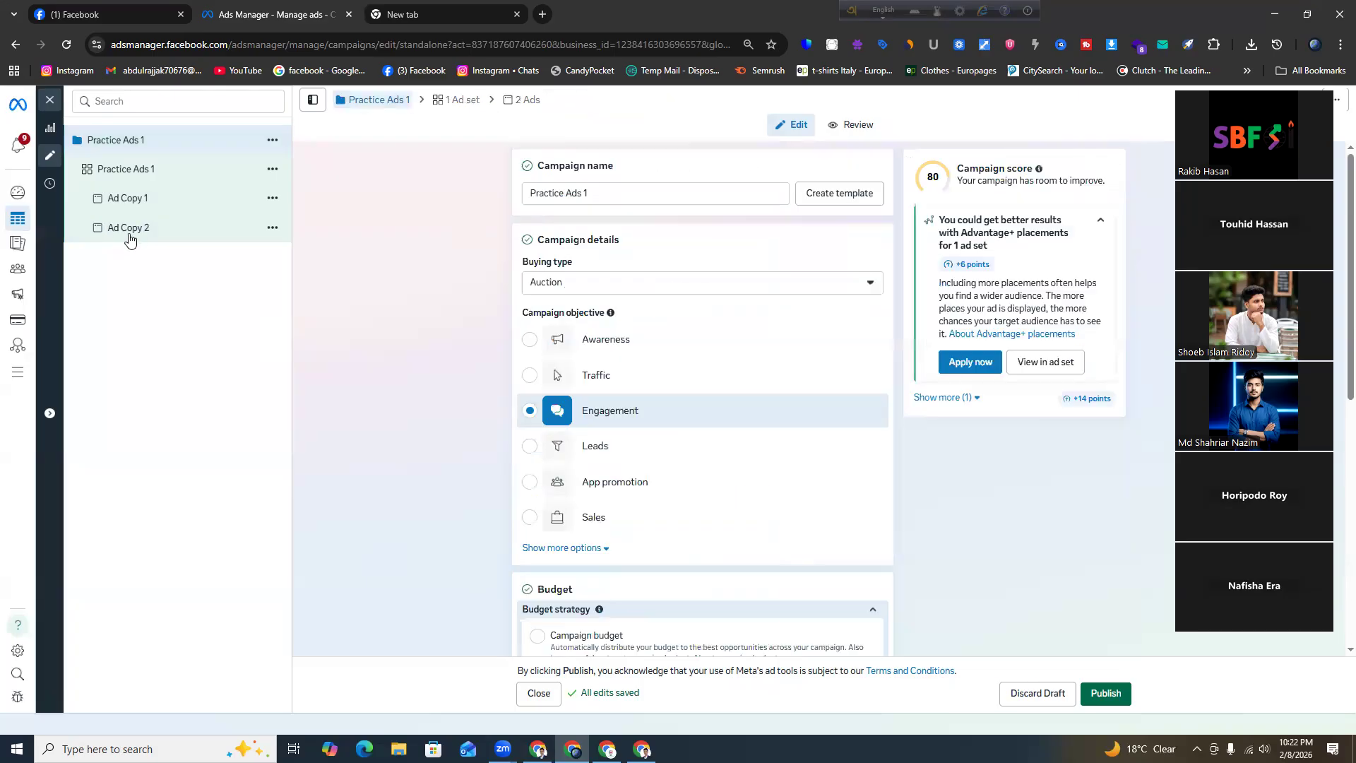
left_click(147, 233)
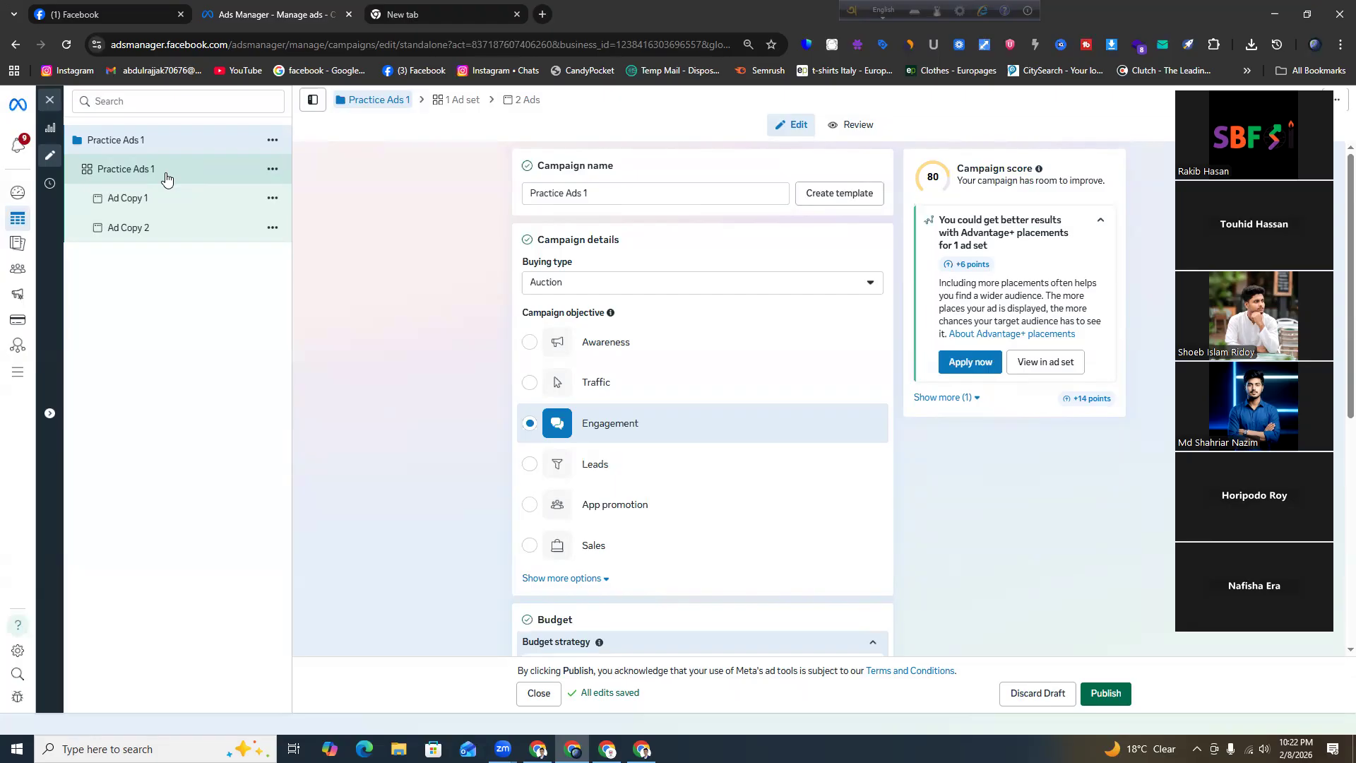
scroll(537, 318, "down", 5)
scroll(540, 283, "up", 5)
scroll(585, 305, "down", 6)
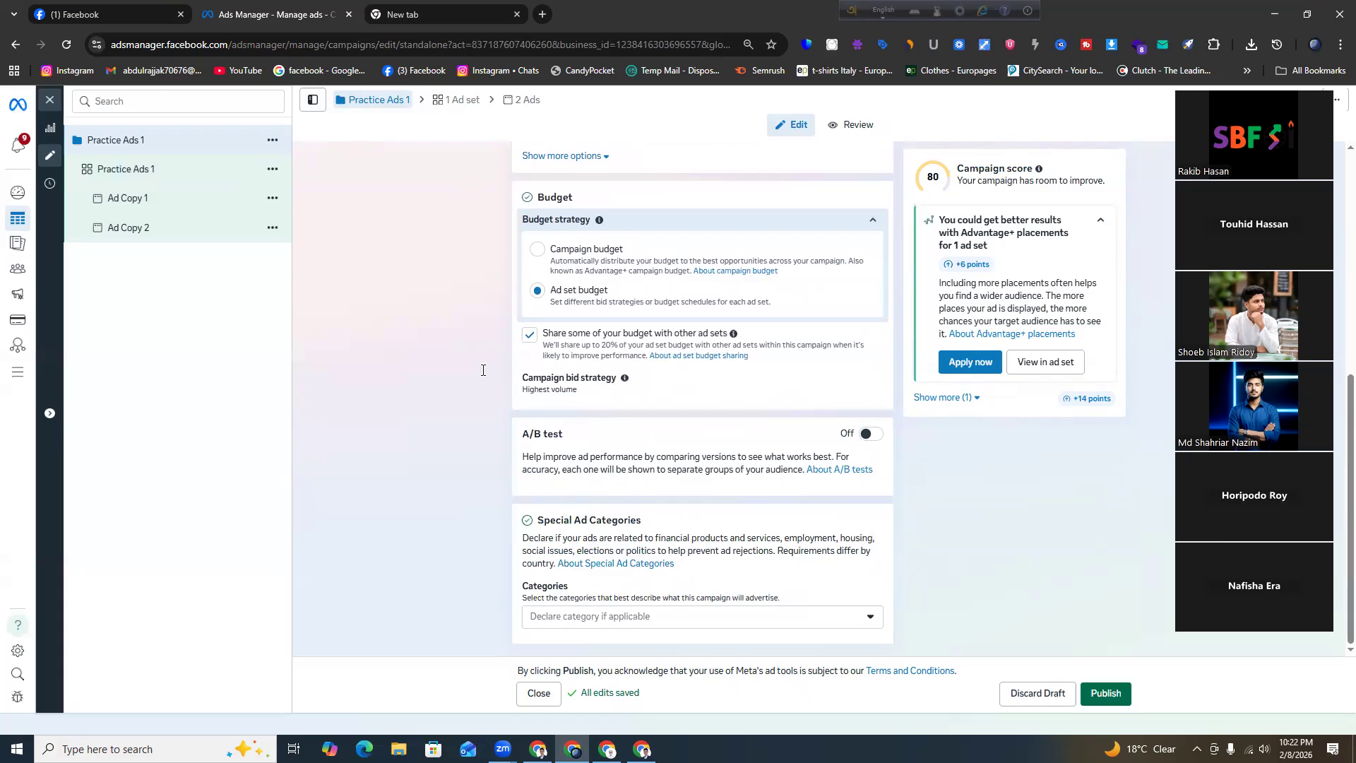
Review the Practice Ads 1 ad set's message destinations, performance goal, lifetime budget and schedule
left_click(166, 168)
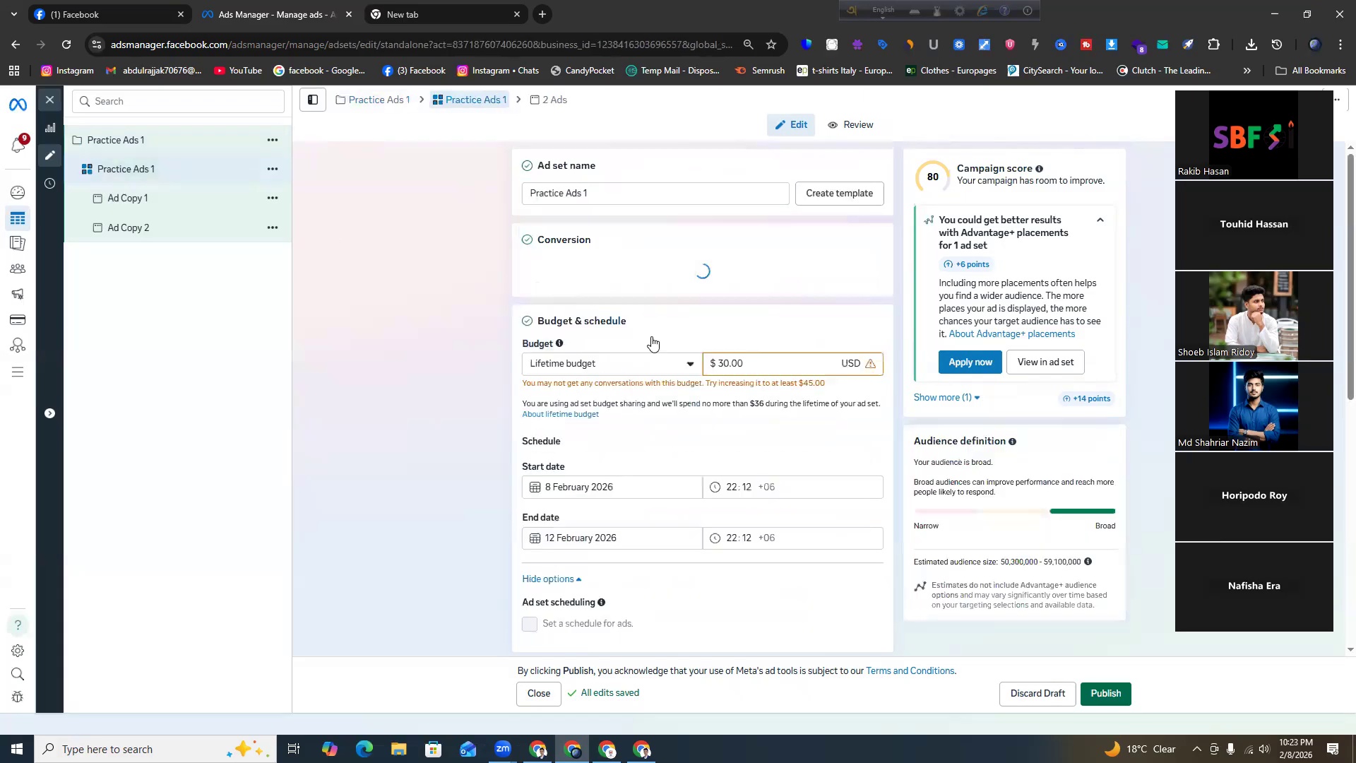
scroll(667, 238, "down", 6)
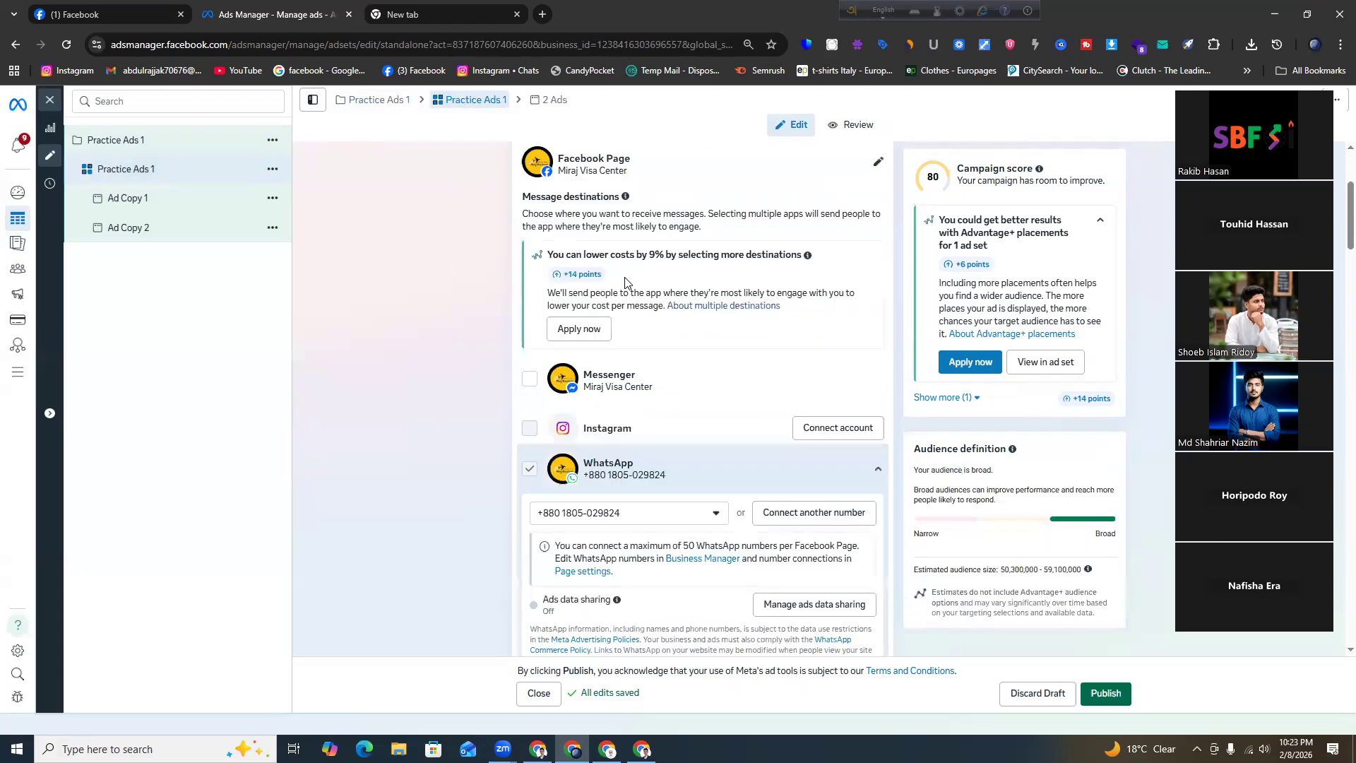
scroll(705, 293, "down", 10)
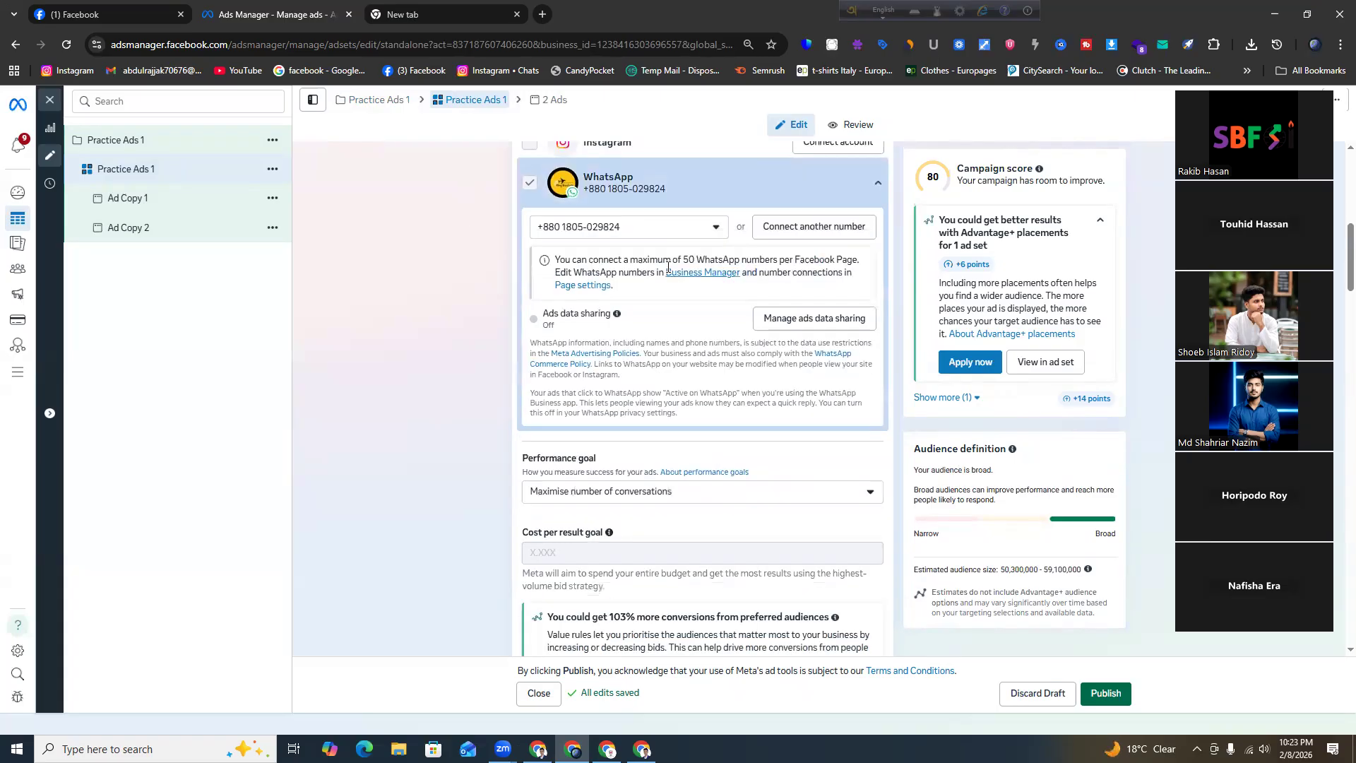
scroll(546, 344, "down", 4)
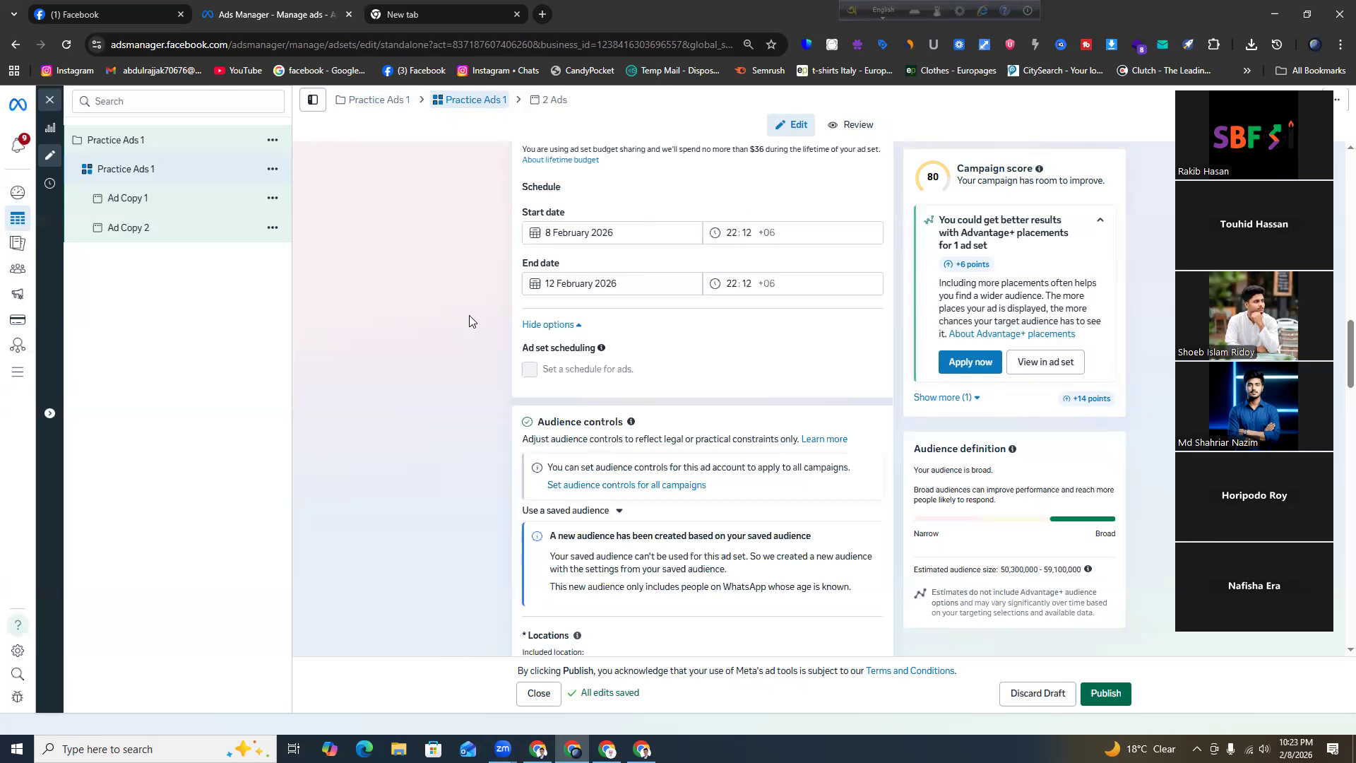
scroll(458, 319, "down", 1)
scroll(699, 303, "up", 2)
left_click(730, 303)
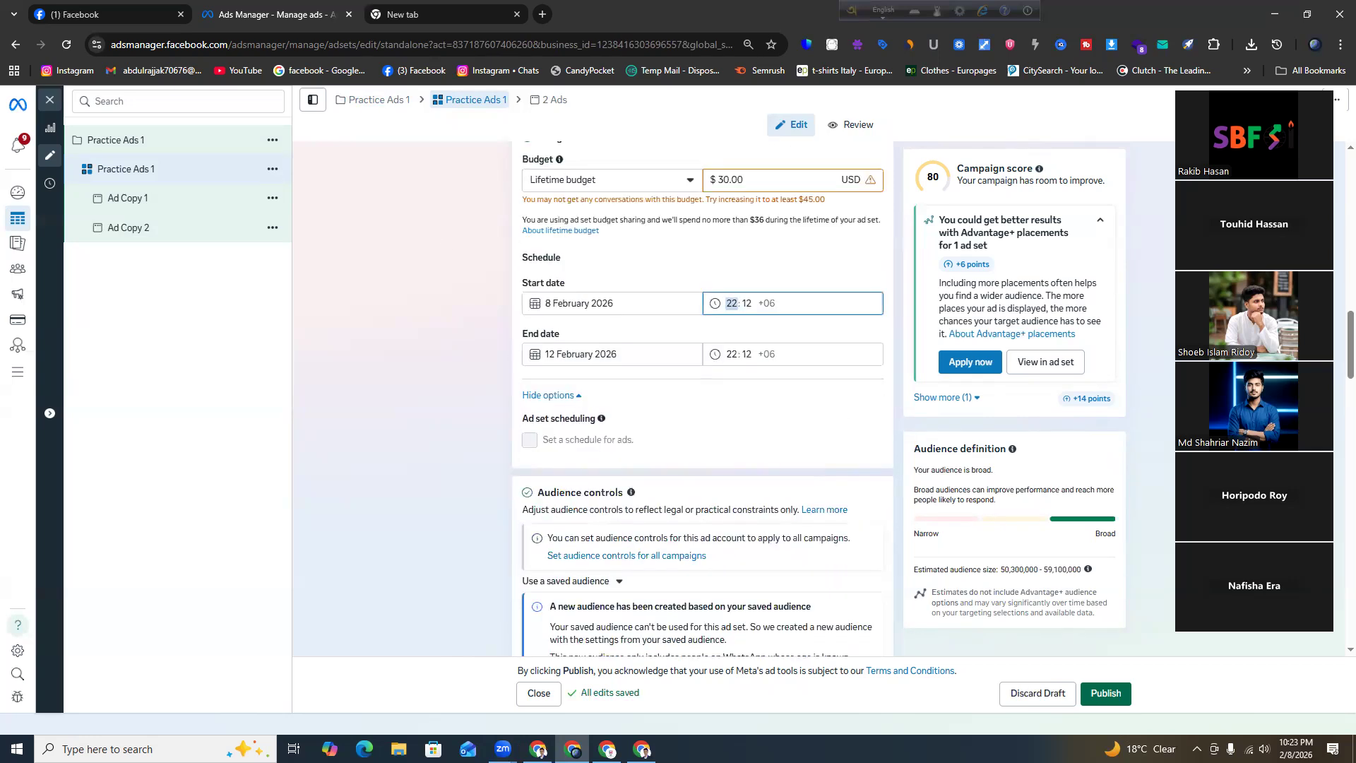
left_click(410, 373)
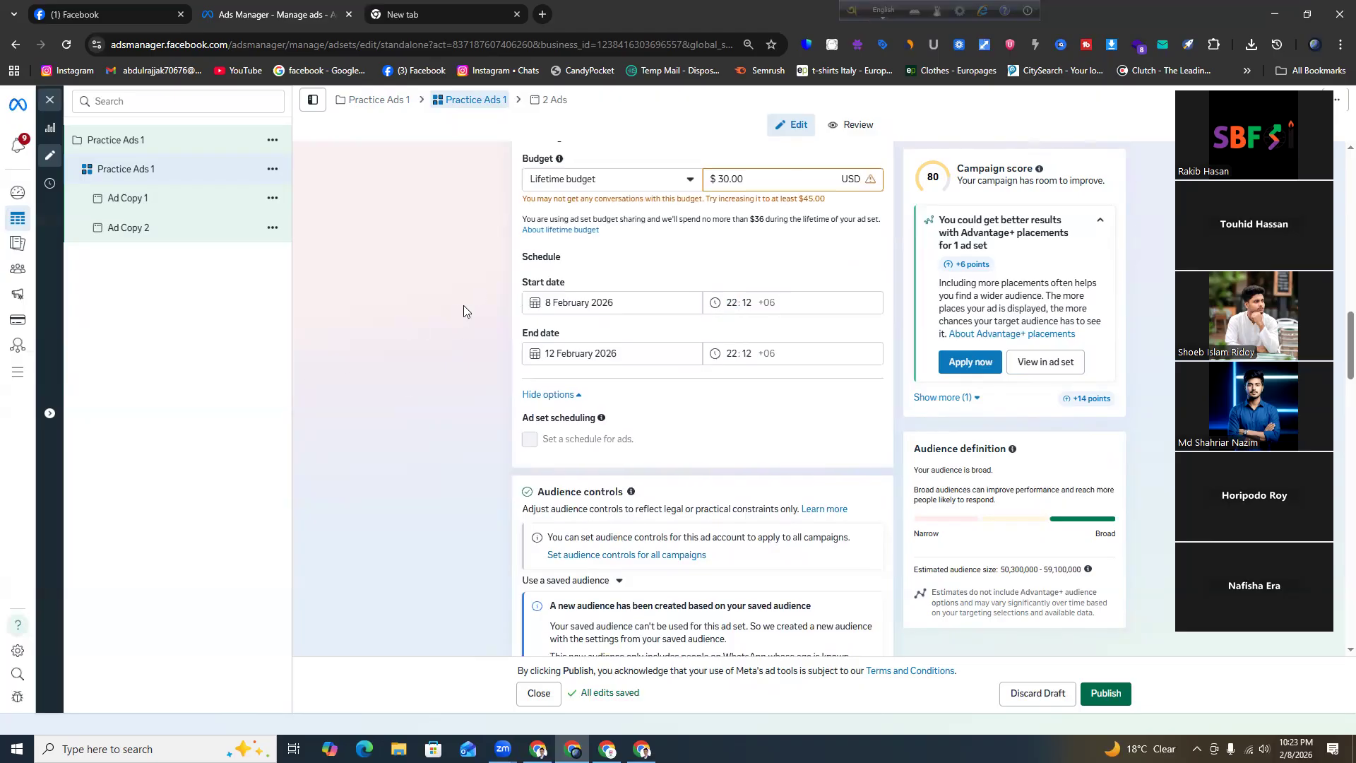
Examine the ad set's audience controls, Advantage+ audience, ad transparency and manual placement selections
scroll(469, 302, "down", 7)
scroll(788, 285, "down", 3)
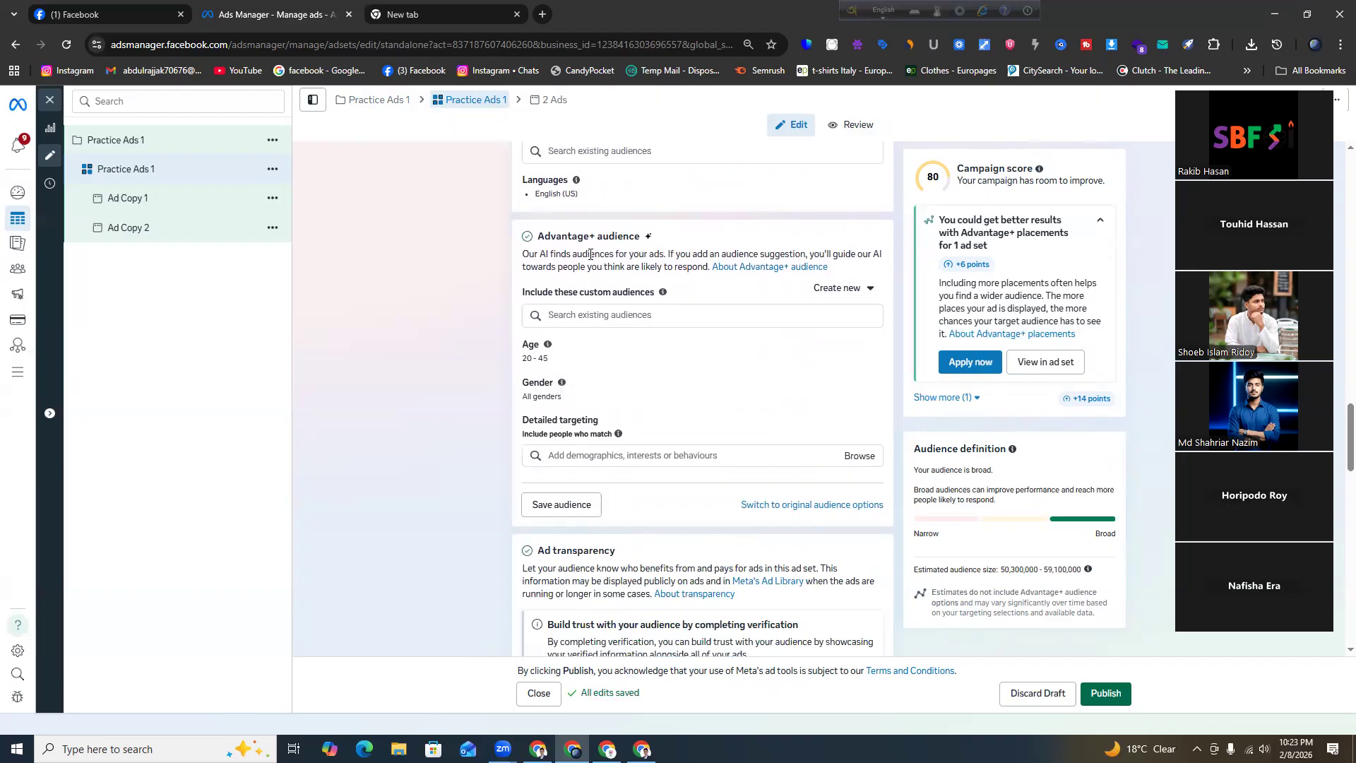
scroll(590, 254, "down", 2)
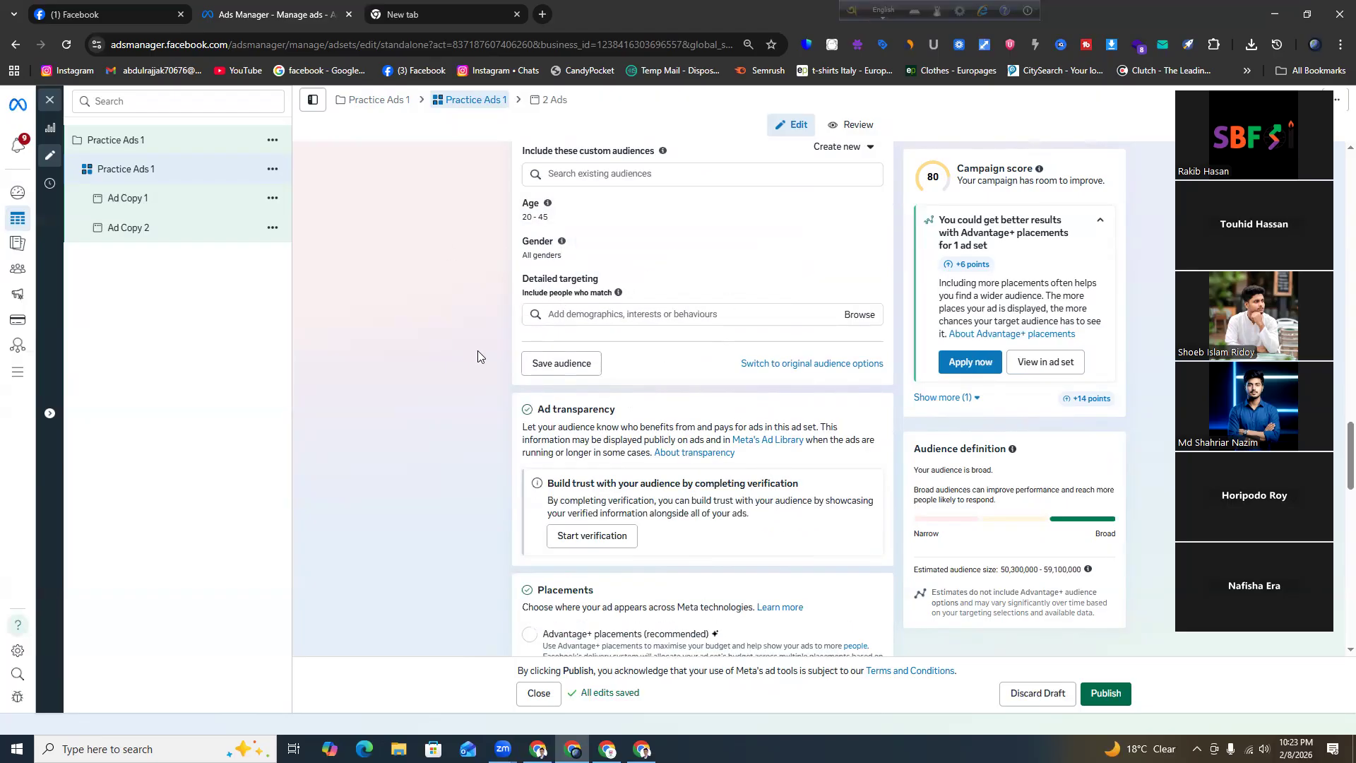
scroll(477, 356, "down", 4)
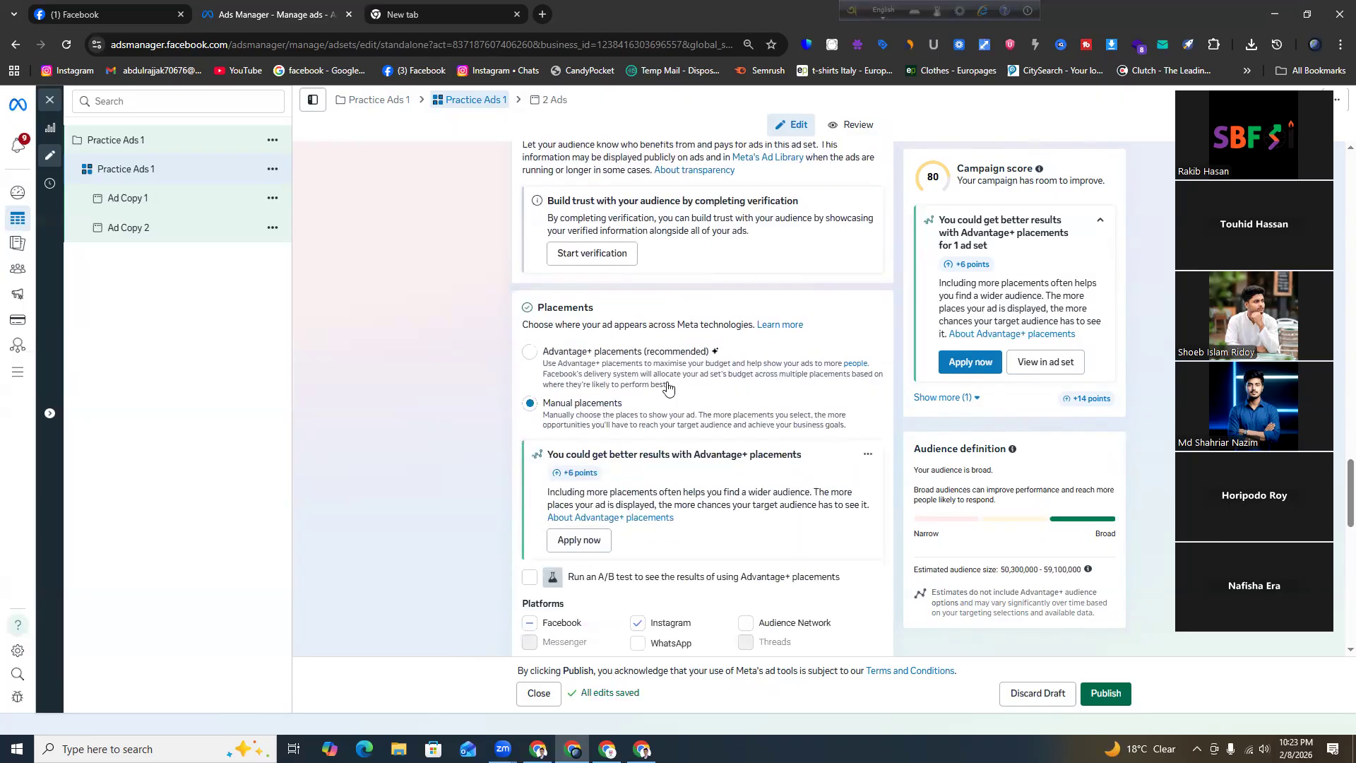
scroll(667, 388, "down", 3)
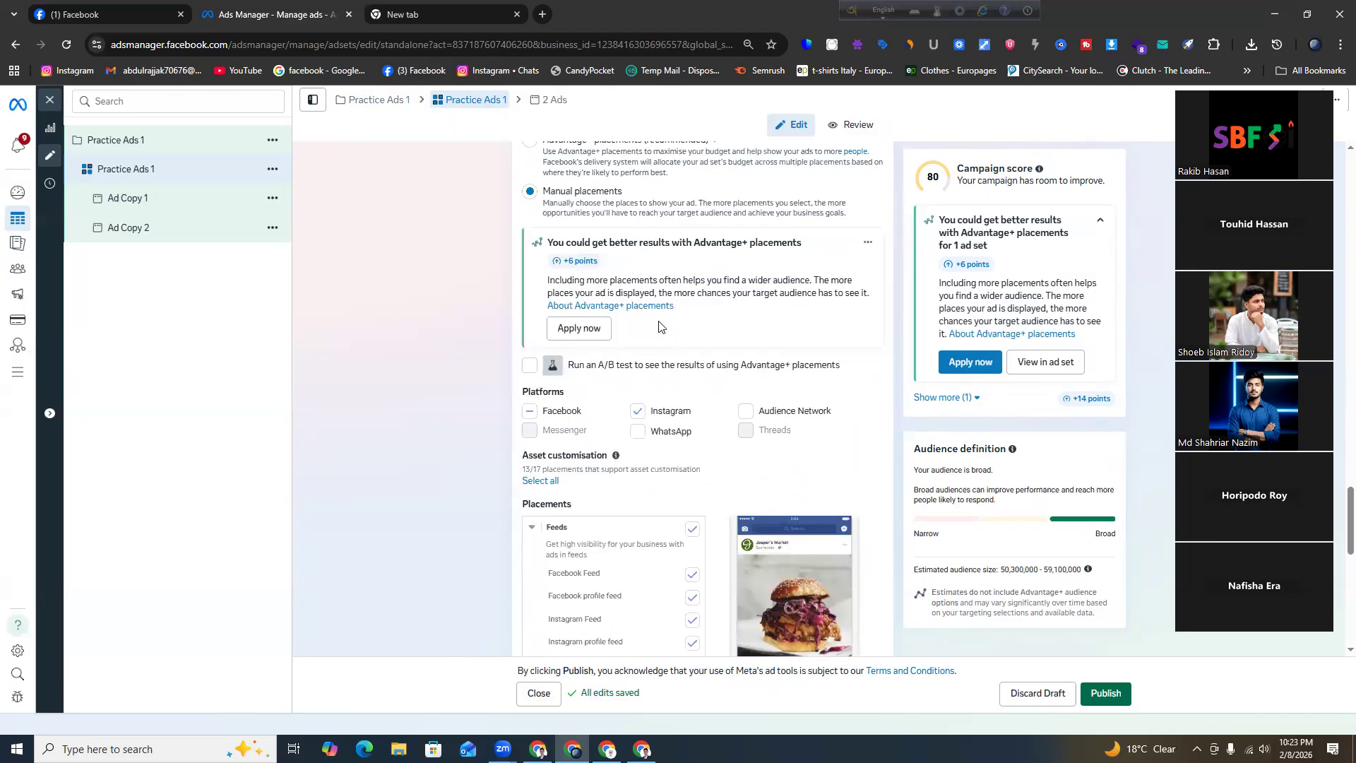
scroll(657, 326, "down", 5)
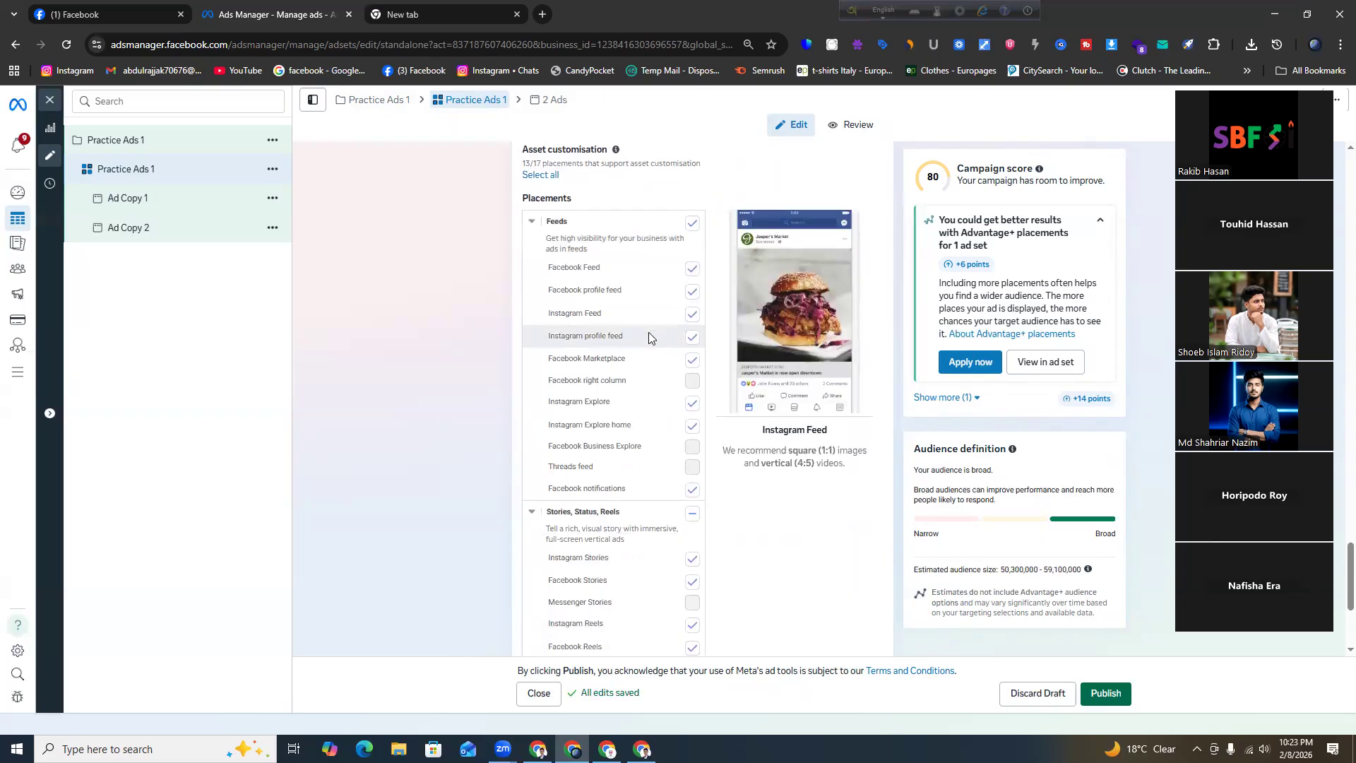
scroll(654, 332, "up", 6)
scroll(600, 318, "down", 4)
scroll(594, 344, "down", 7)
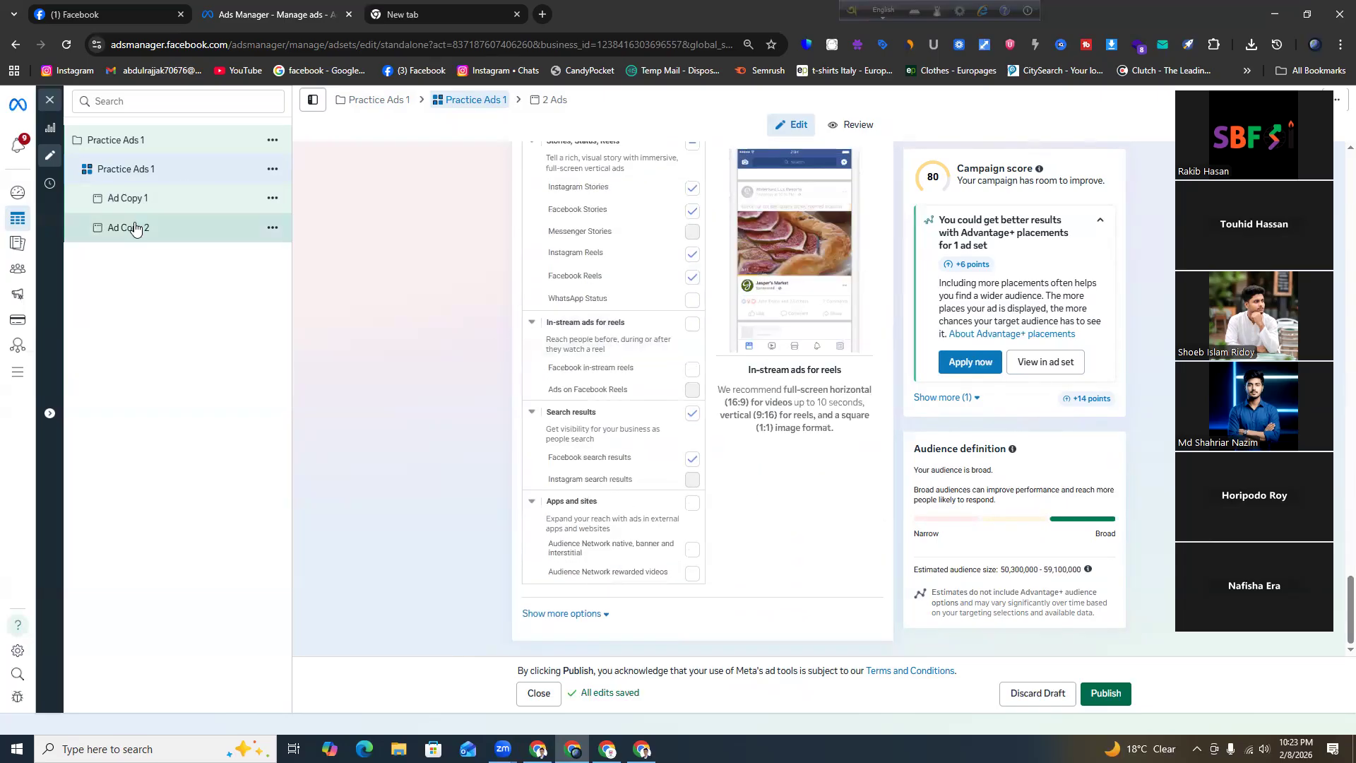
Review Ad Copy 1's call to action, creative enhancements and tracking, and inspect its chat builder welcome message without editing it
left_click(150, 201)
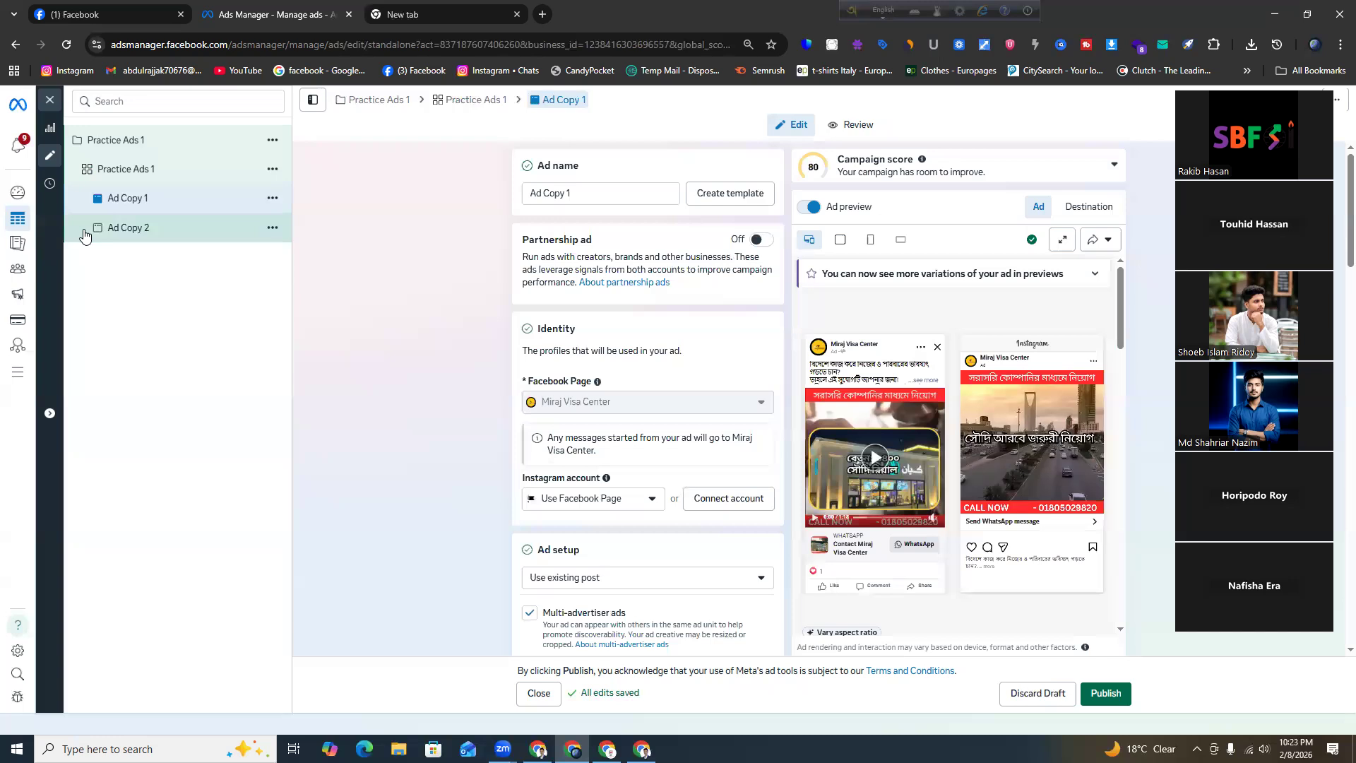
scroll(747, 258, "down", 6)
scroll(635, 303, "down", 15)
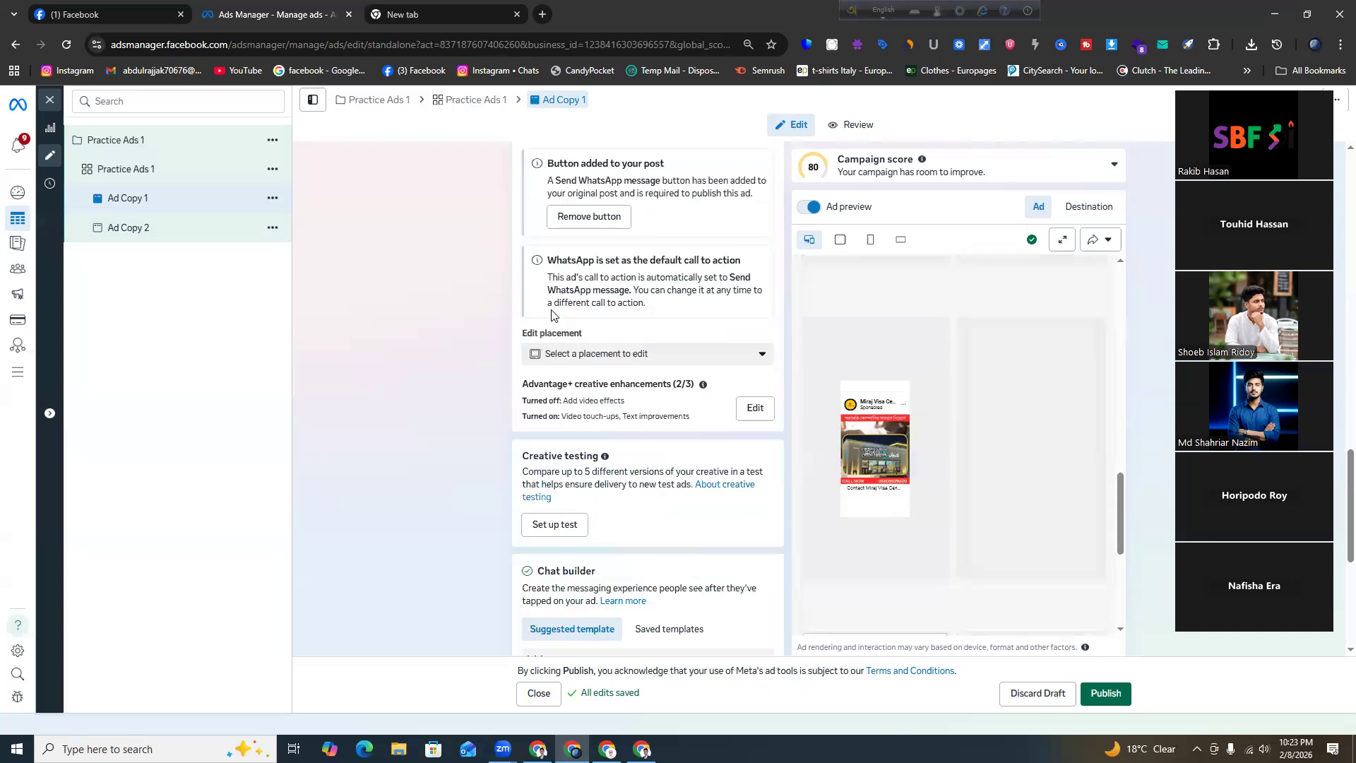
scroll(558, 311, "down", 5)
scroll(622, 396, "up", 8)
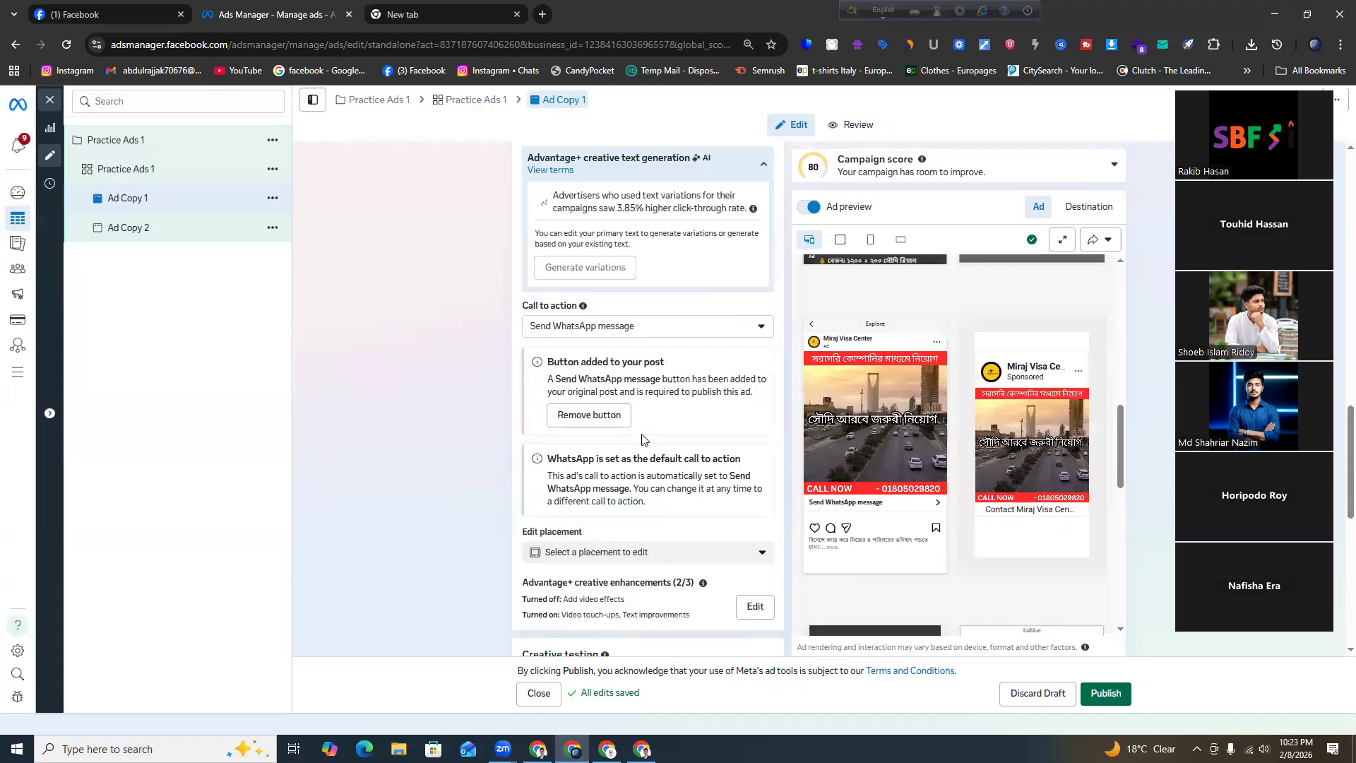
scroll(643, 440, "down", 8)
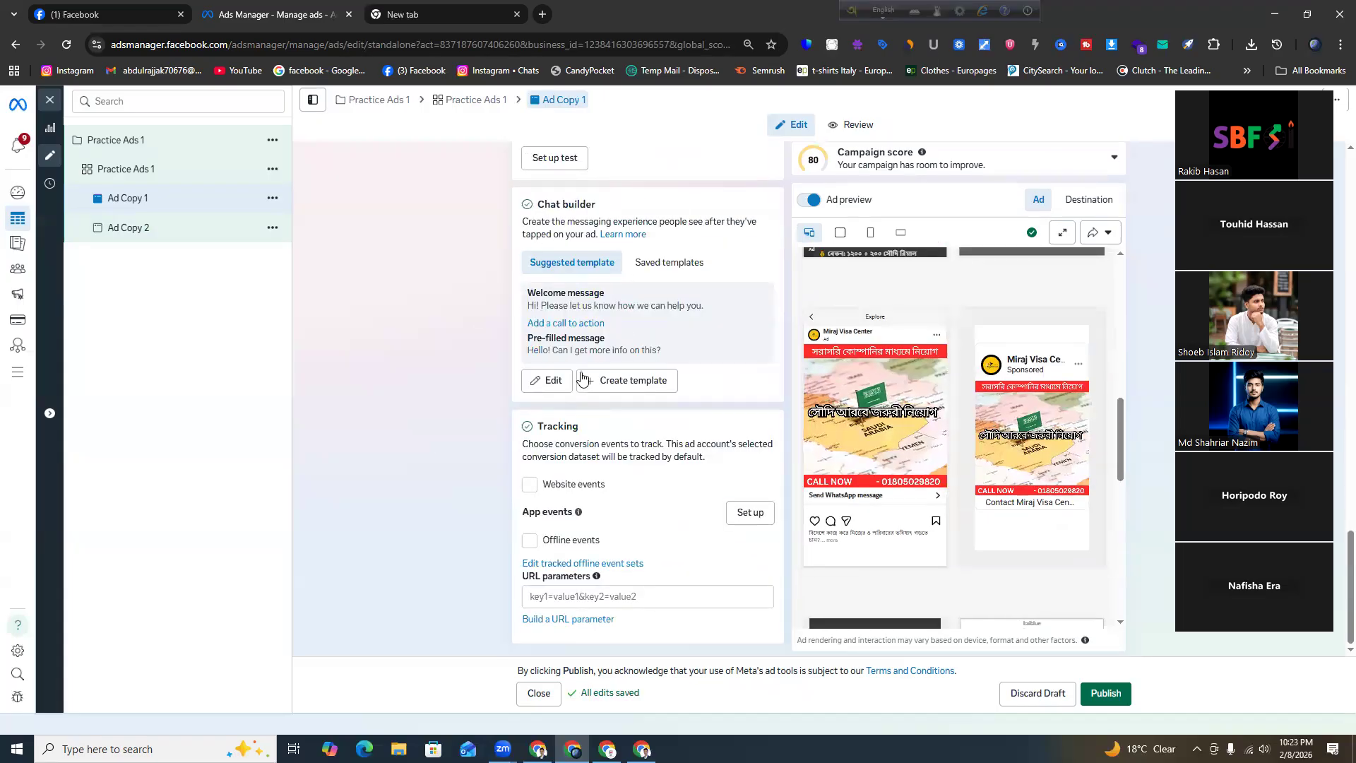
left_click(548, 383)
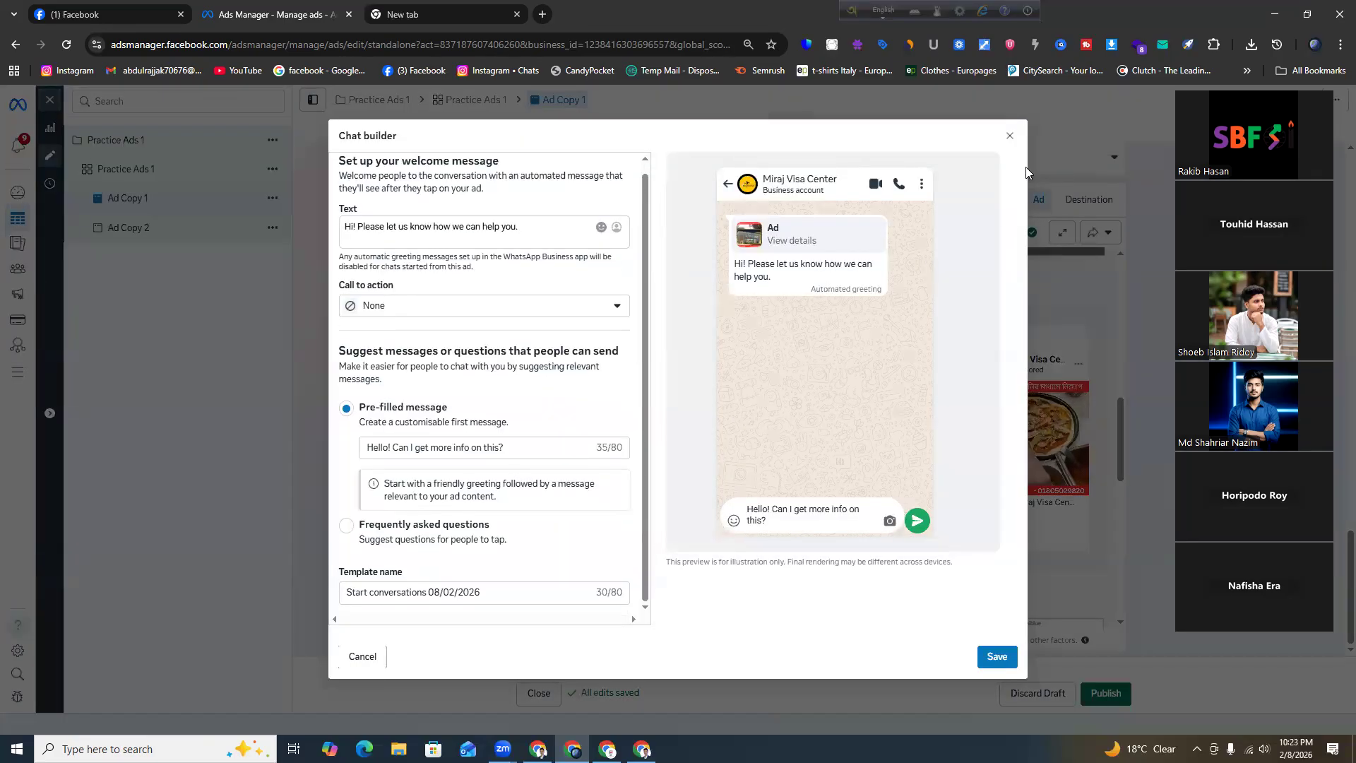
left_click(1009, 136)
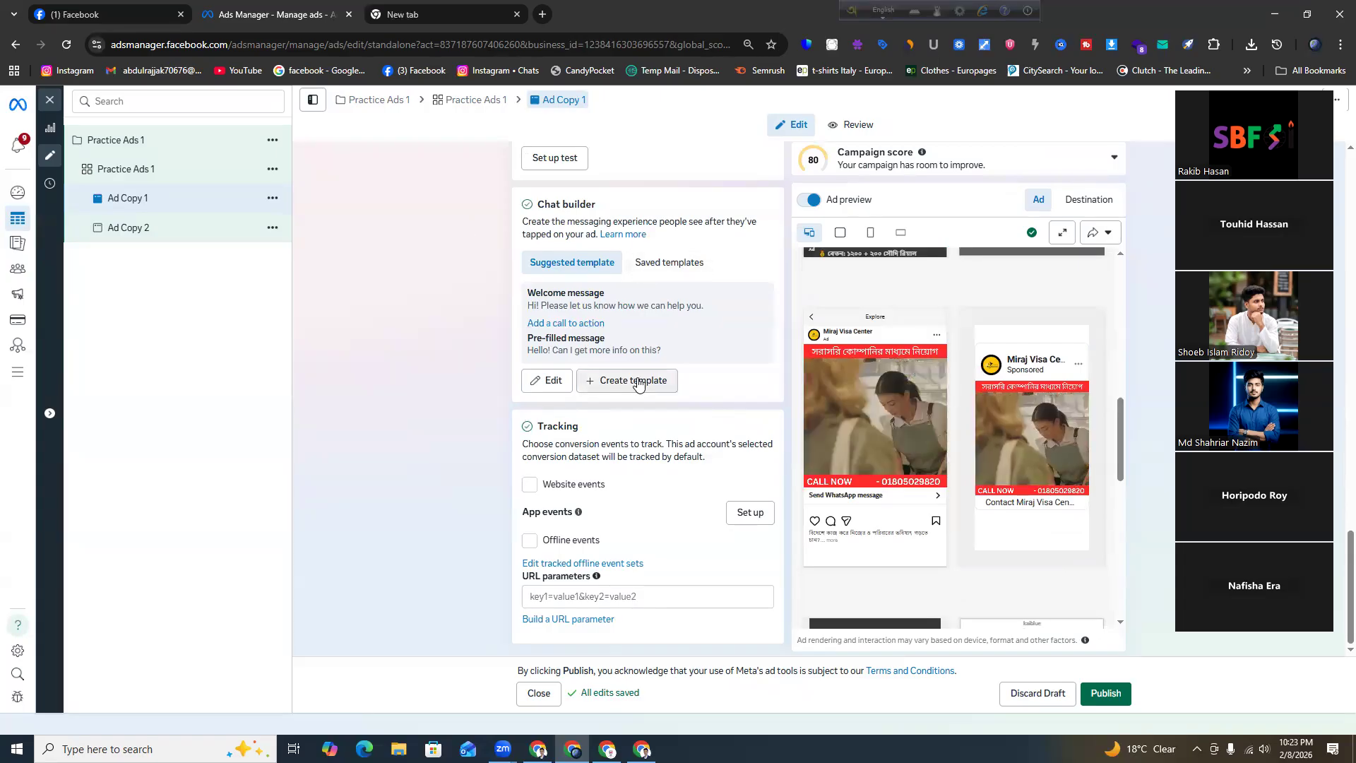
Check Ad Copy 2's chat builder, identity and ad setup, and reopen the Practice Ads 1 ad set
left_click(131, 226)
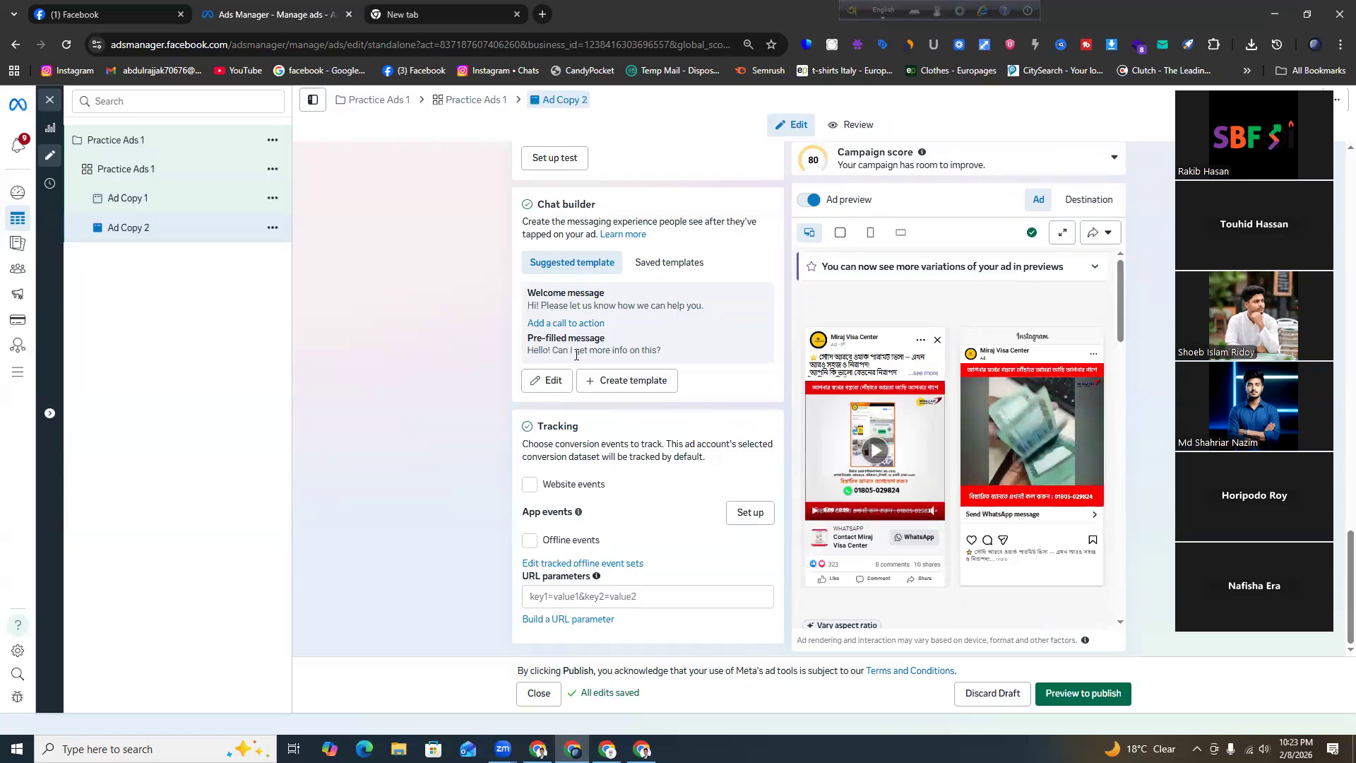
scroll(576, 354, "up", 15)
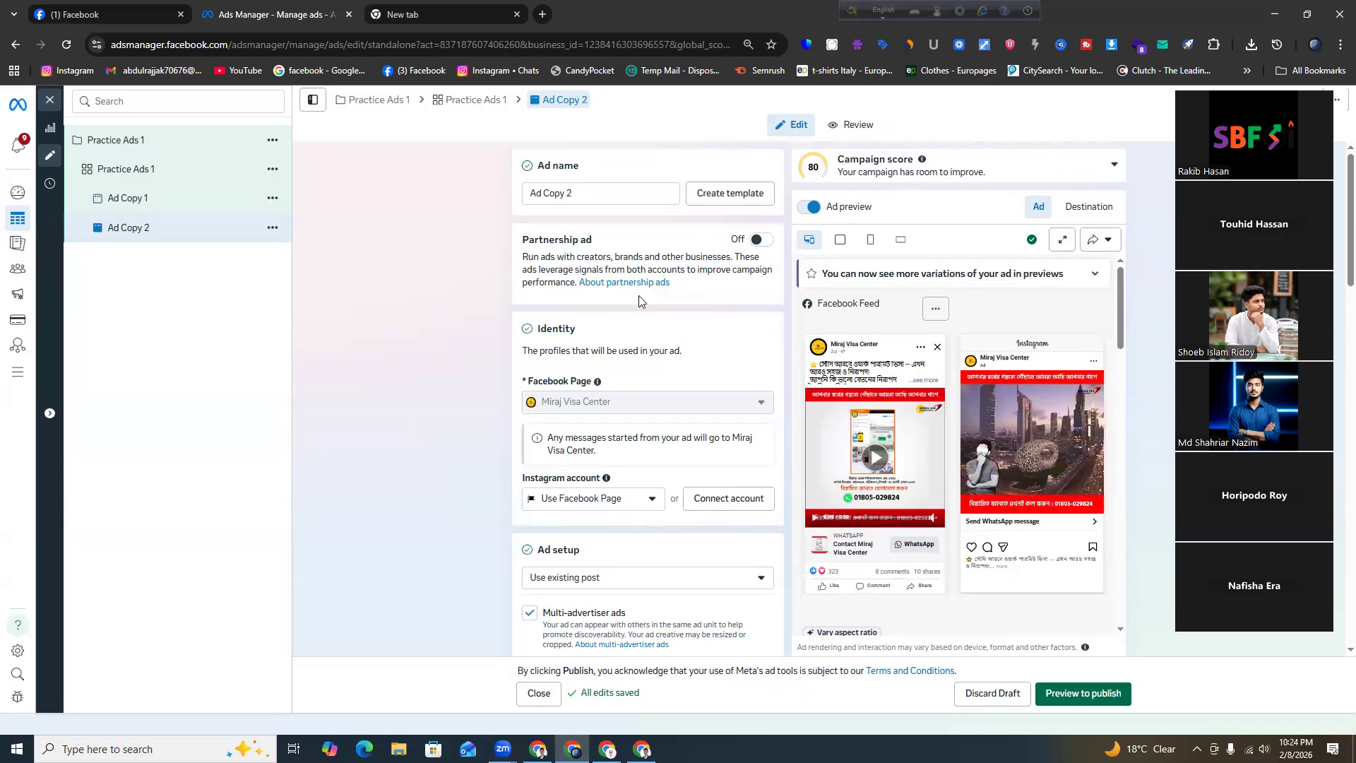
left_click(99, 167)
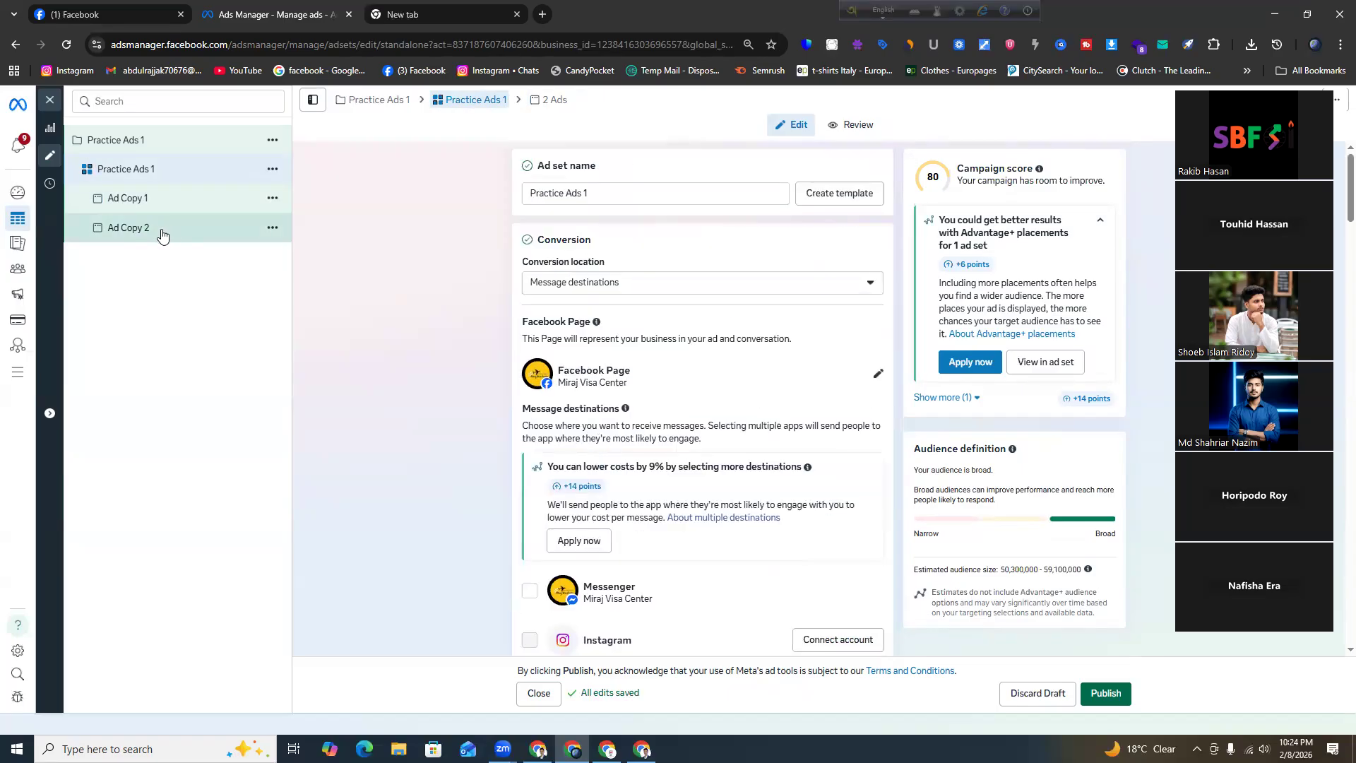
Close the editor leaving Practice Ads 1 as an unpublished draft, and clear the ad set and campaign selections
left_click(43, 98)
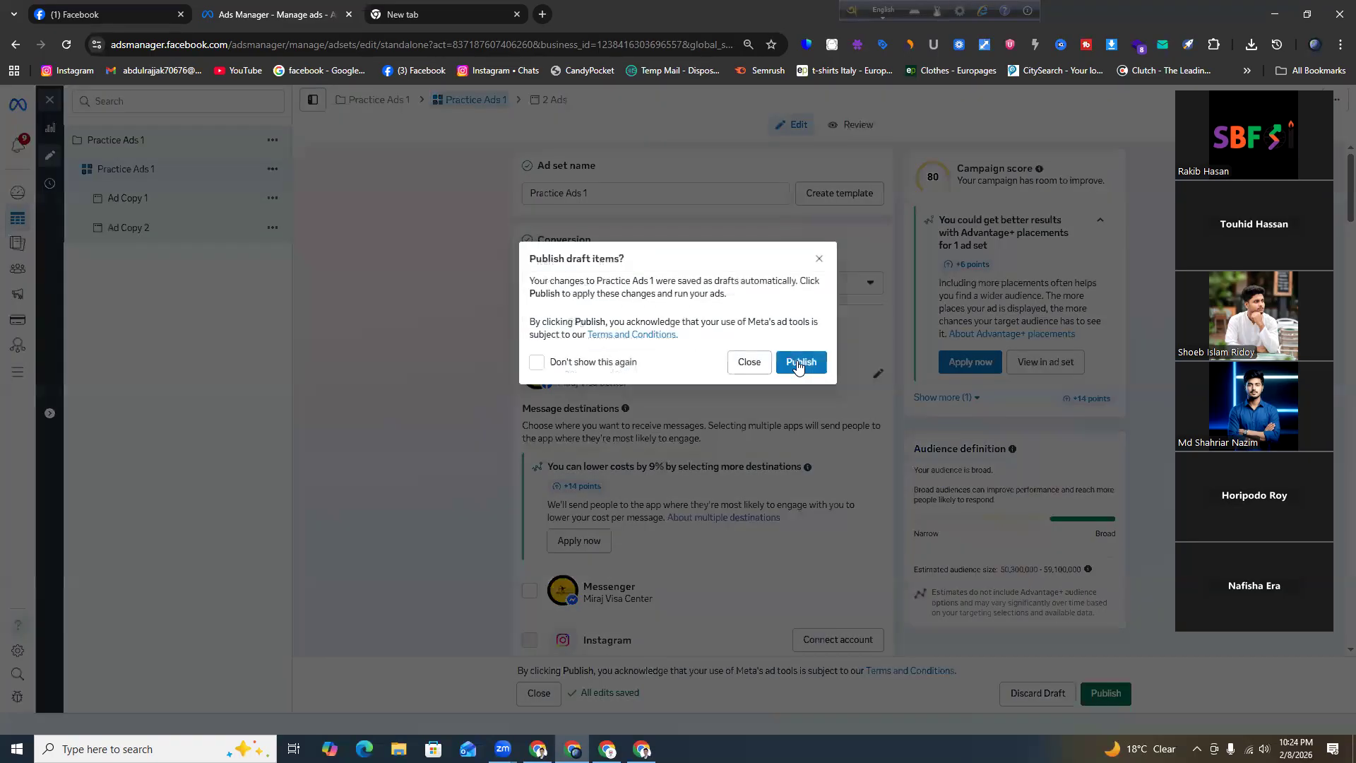
left_click(750, 362)
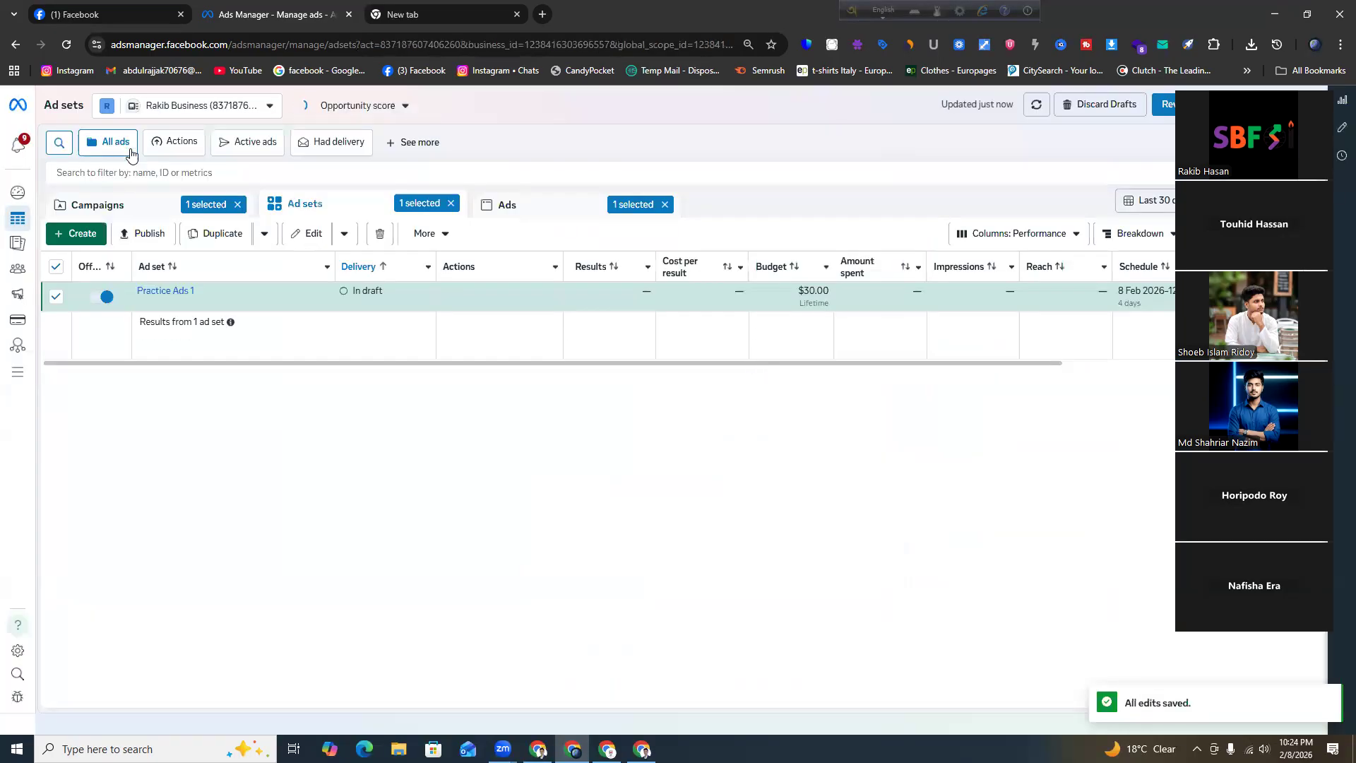
left_click(56, 296)
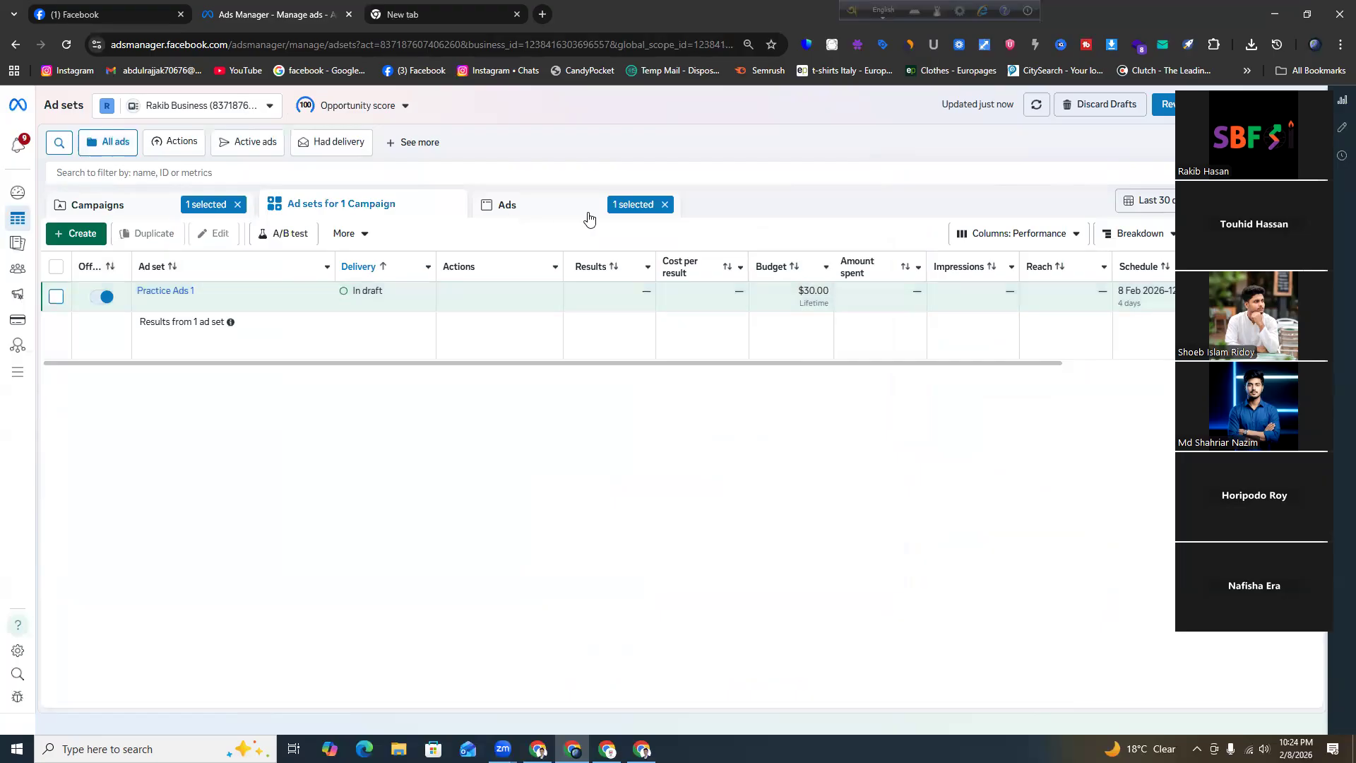
left_click(237, 205)
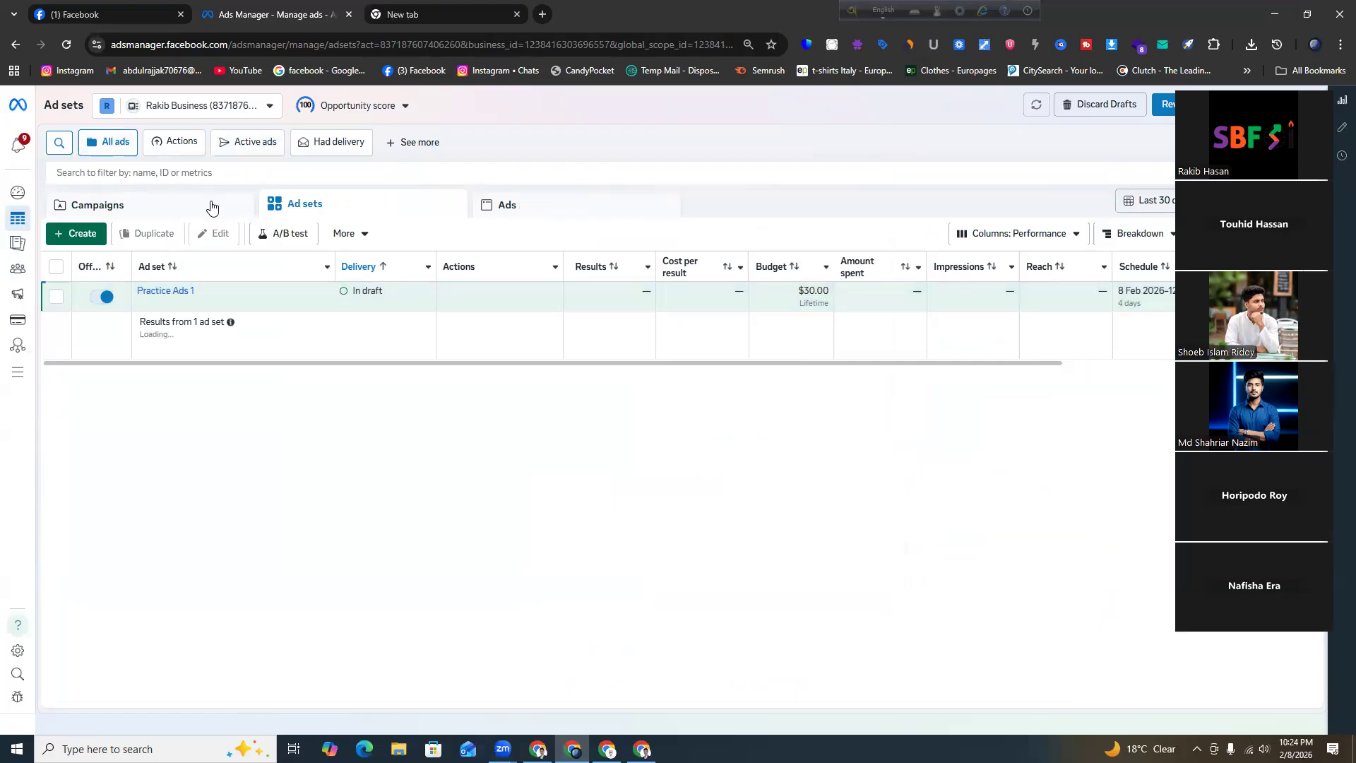
Examine all campaigns' delivery, results, cost, budget and end-date columns, check the full ad set list, and return to the campaign list
left_click(210, 206)
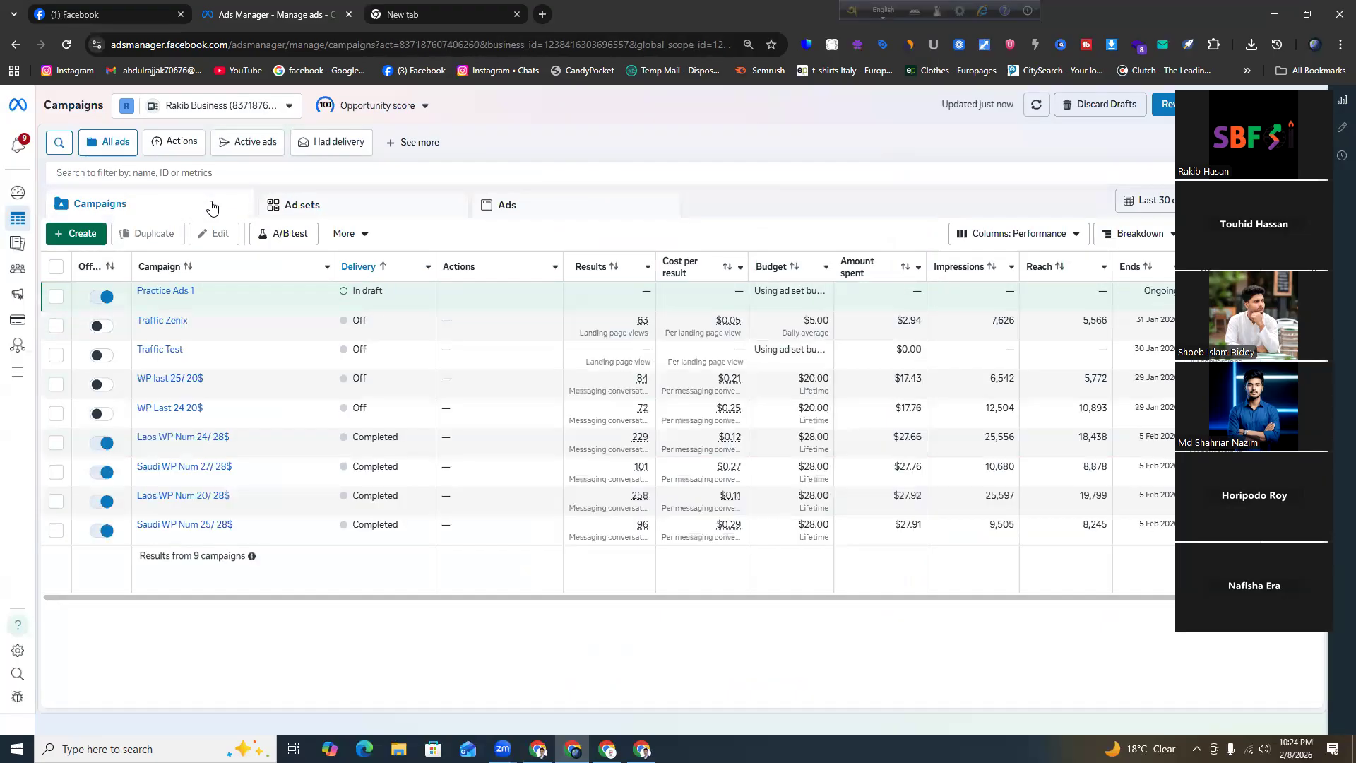
left_click_drag(346, 598, 301, 599)
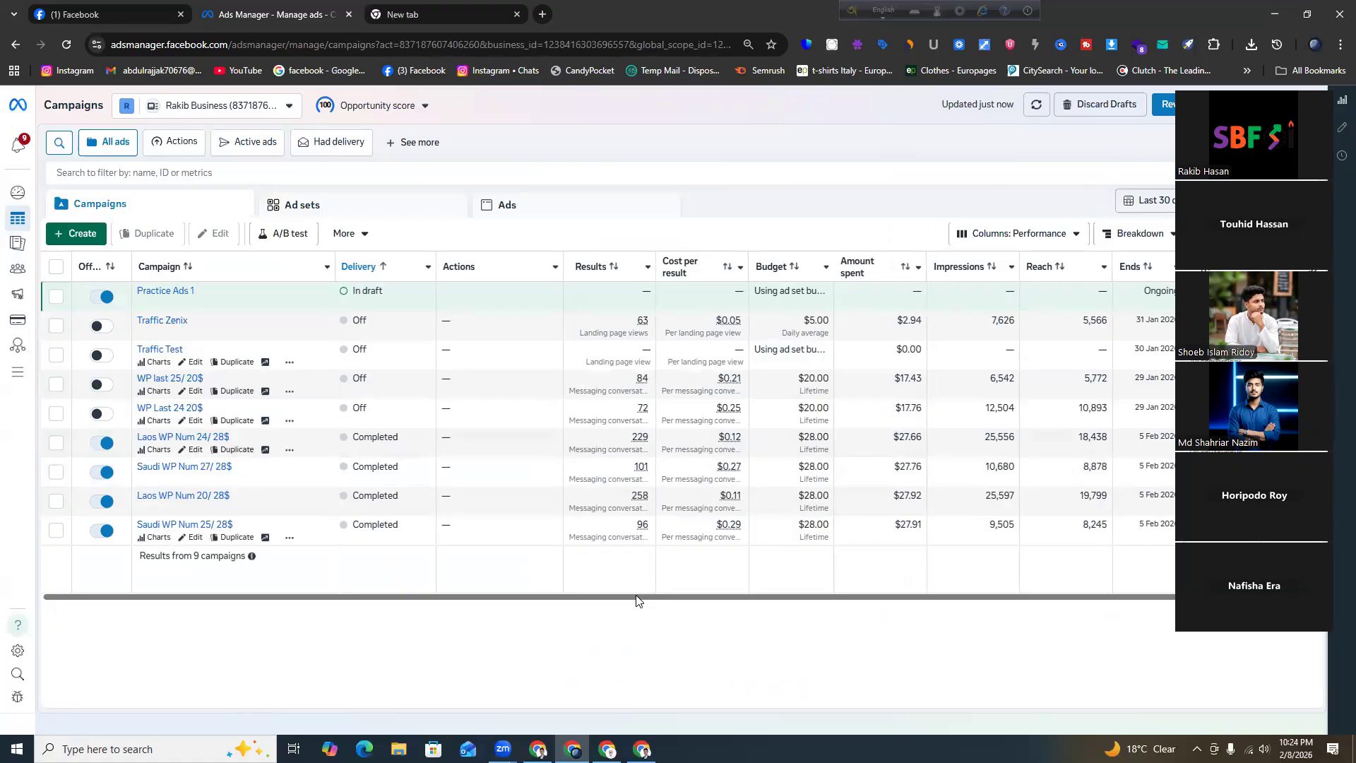
left_click_drag(620, 595, 914, 597)
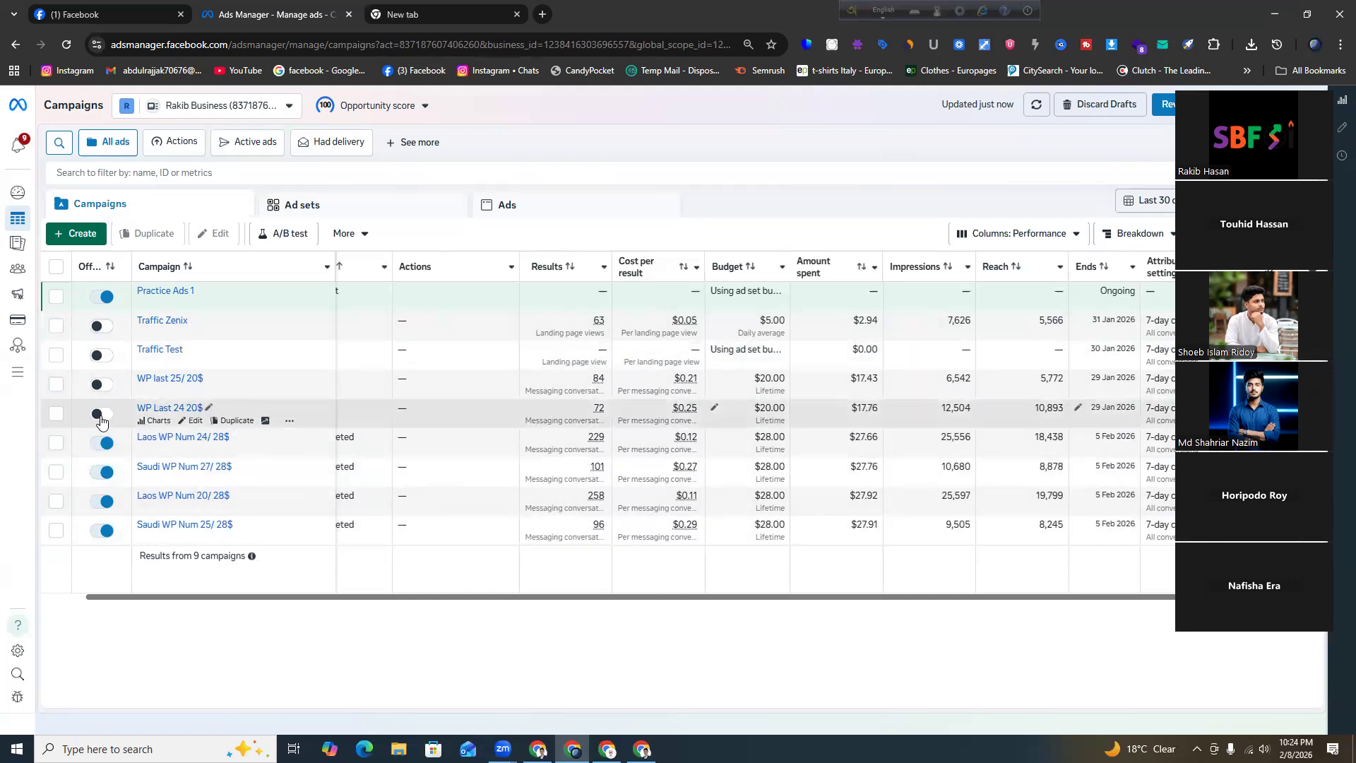
mouse_move(100, 420)
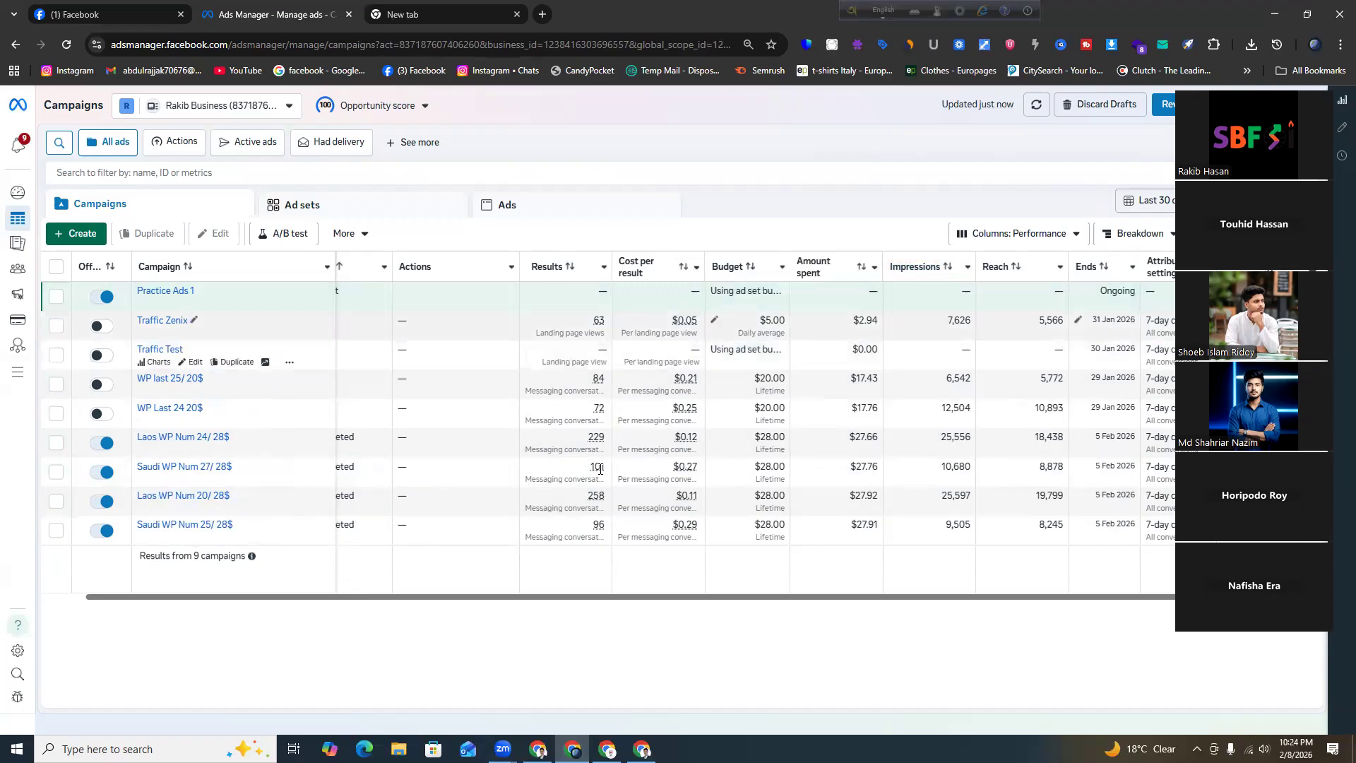
left_click_drag(598, 602, 556, 602)
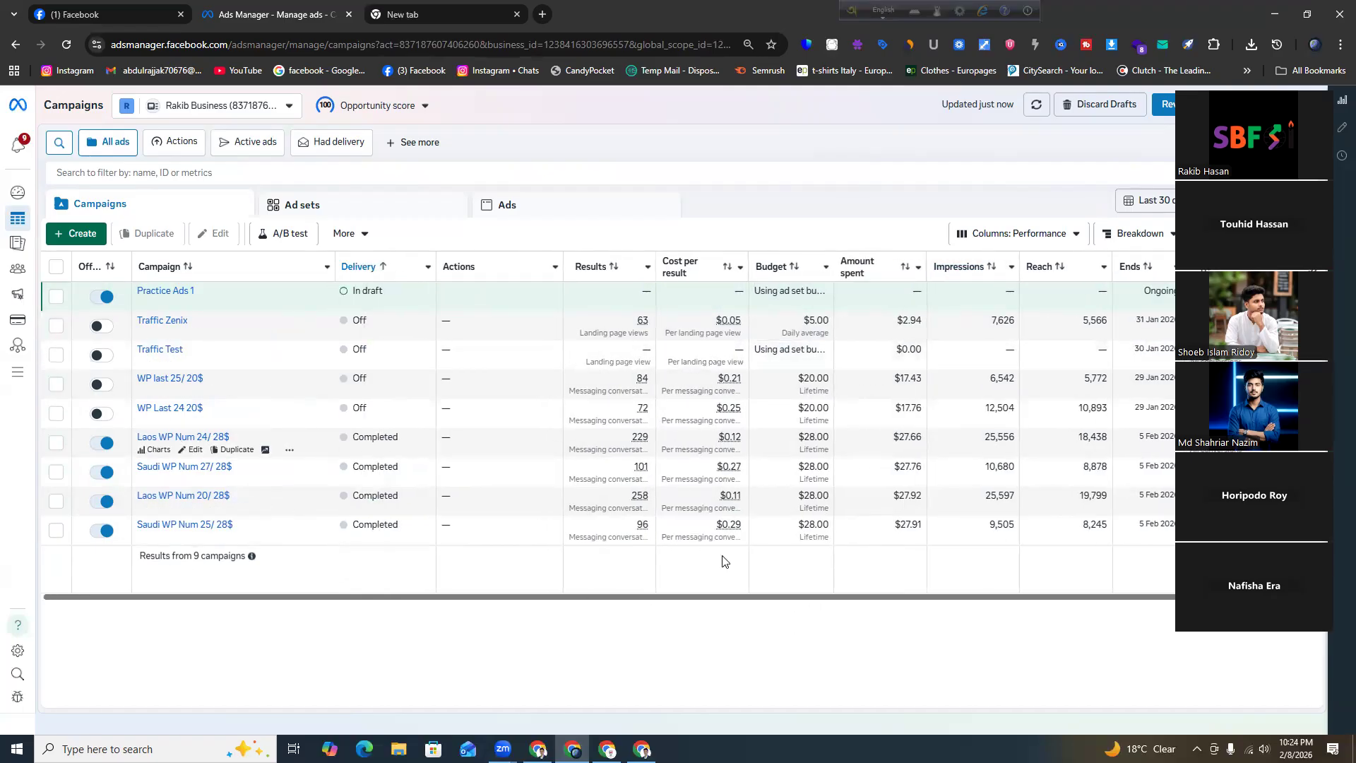
left_click(305, 204)
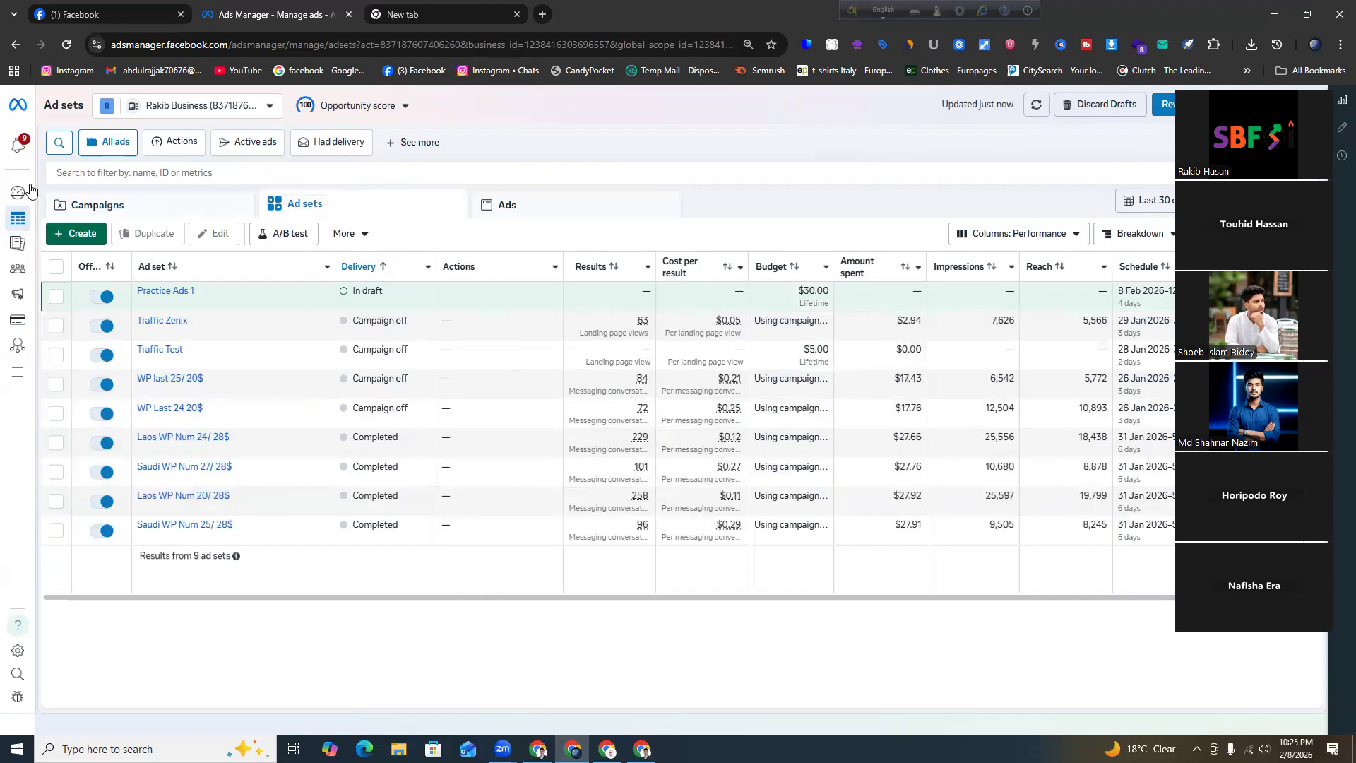
left_click(95, 204)
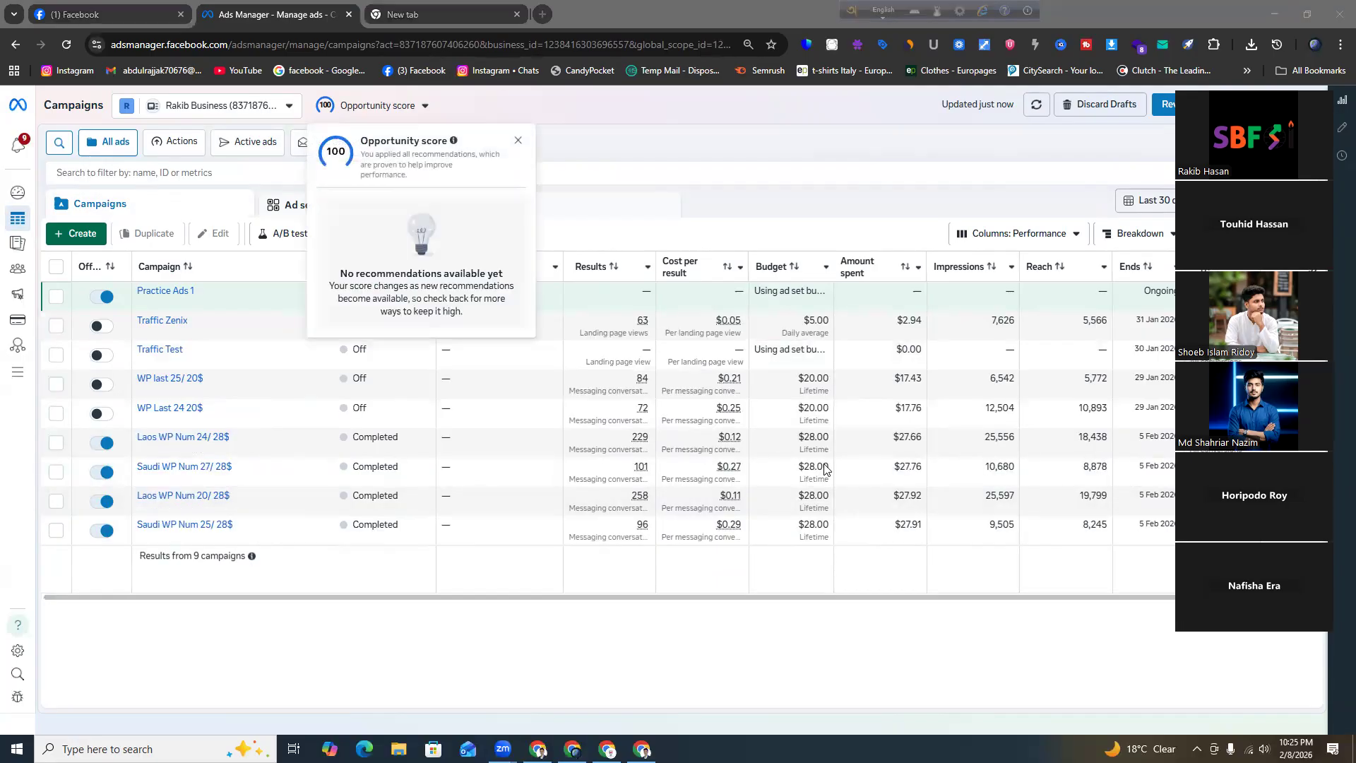
left_click(518, 140)
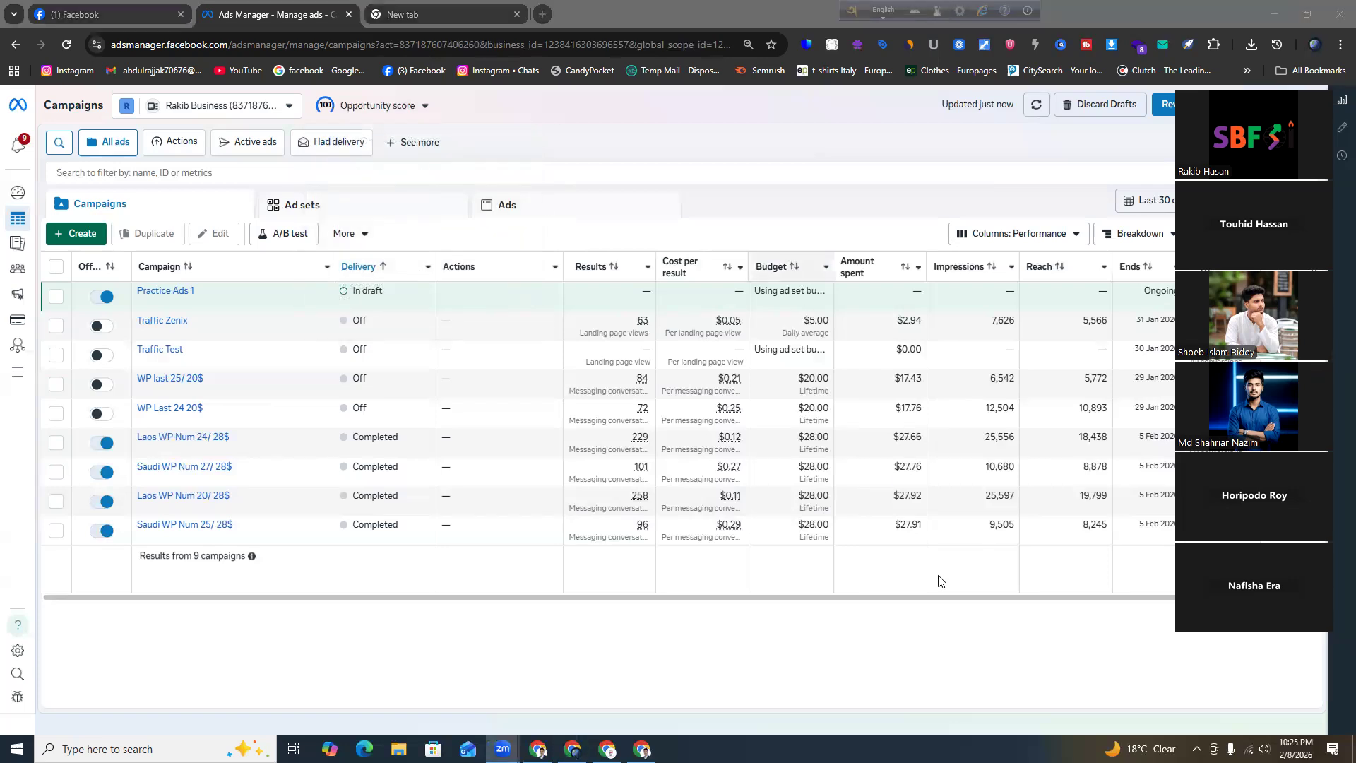
mouse_move(284, 364)
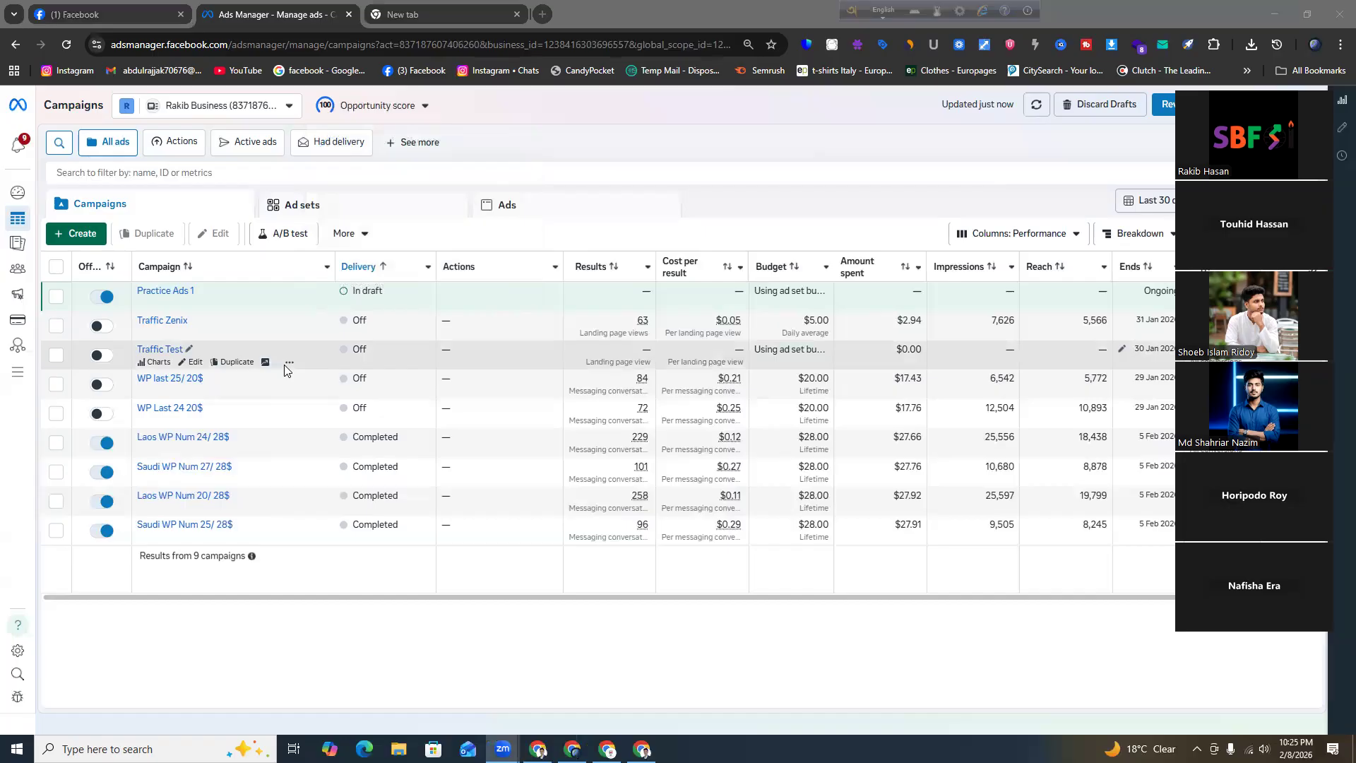
mouse_move(344, 267)
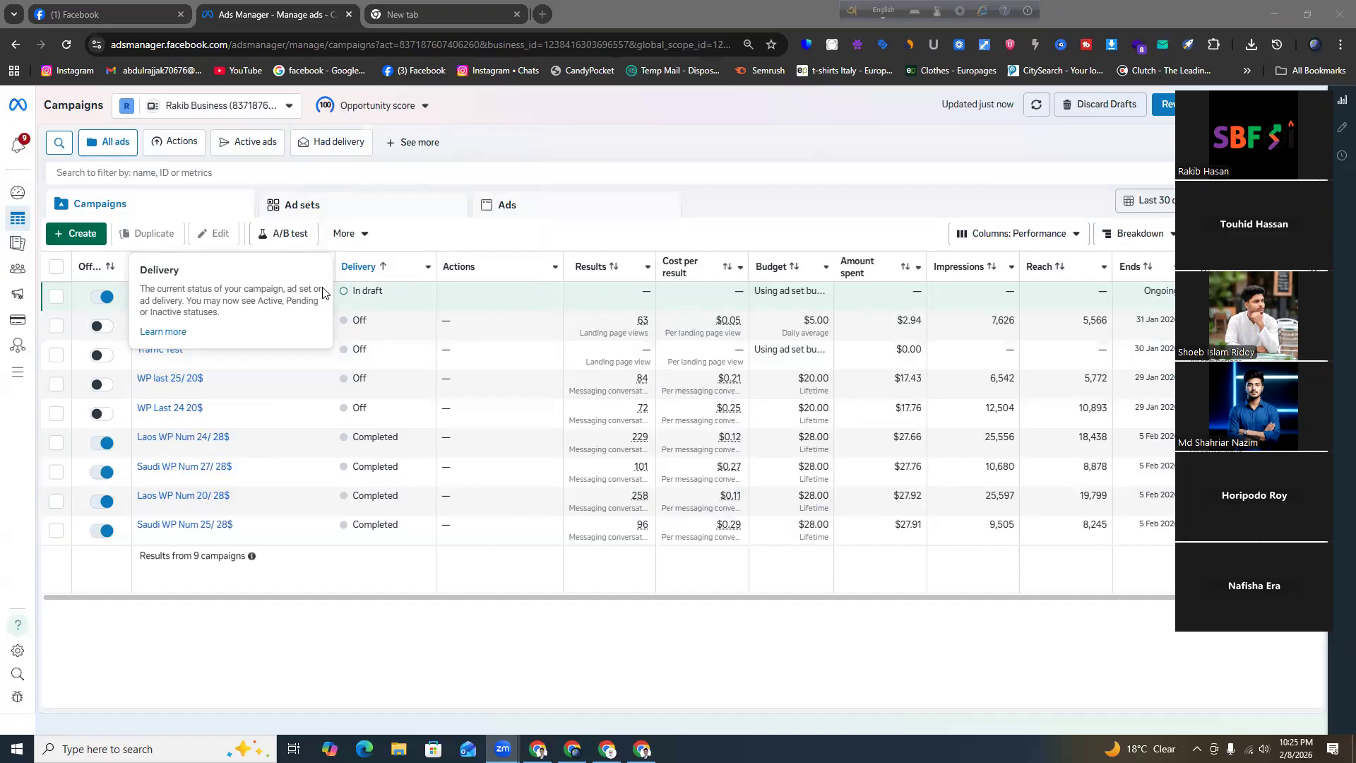
mouse_move(353, 597)
left_mouse_down()
mouse_move(392, 597)
mouse_move(352, 597)
left_mouse_up()
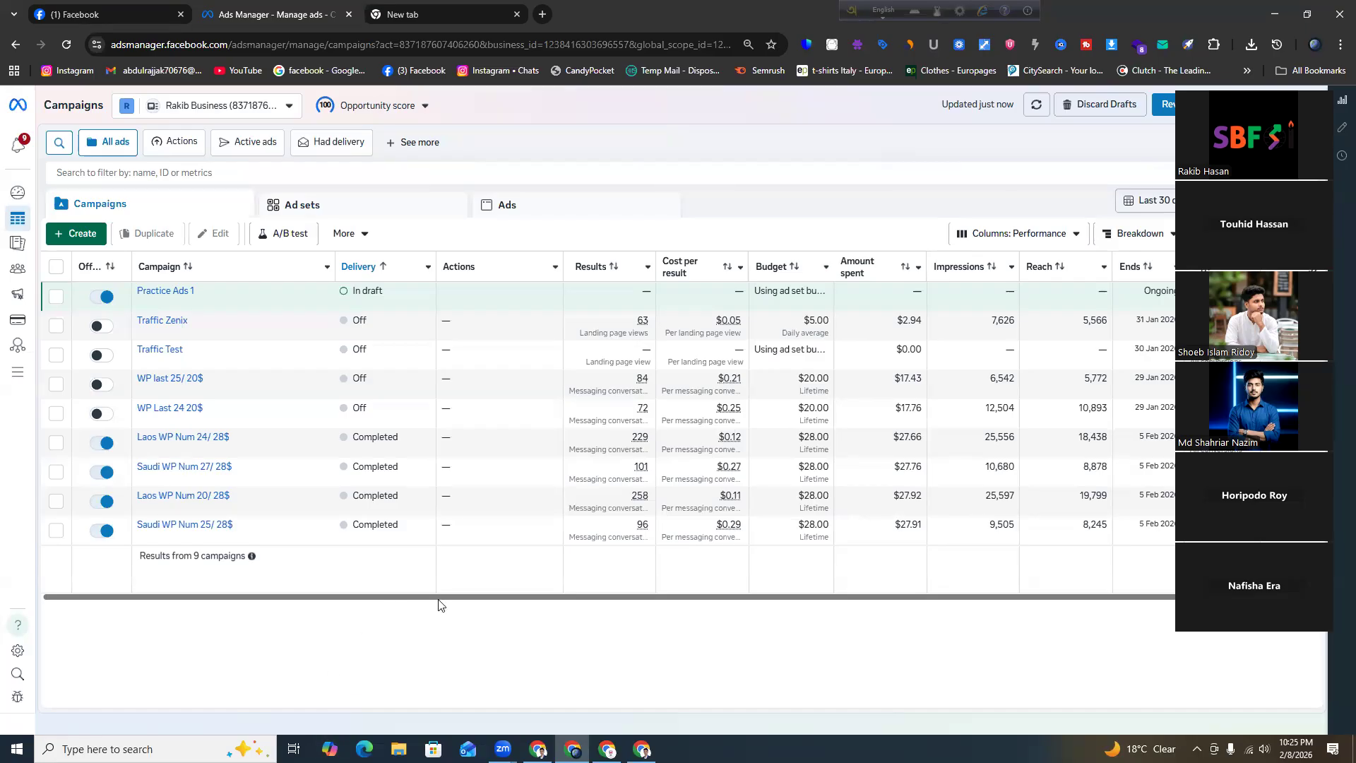
scroll(438, 604, "right", 2)
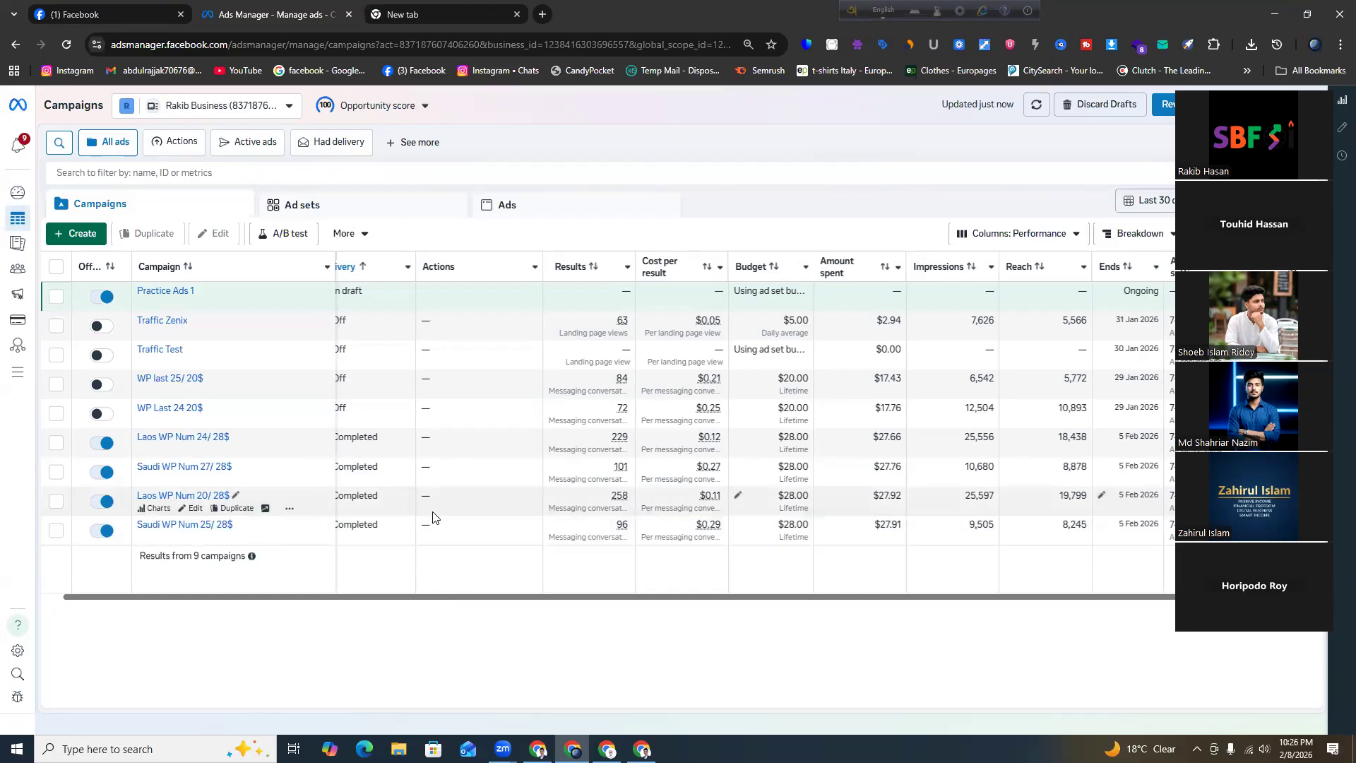
mouse_move(457, 597)
left_mouse_down()
mouse_move(475, 604)
mouse_move(450, 595)
left_mouse_up()
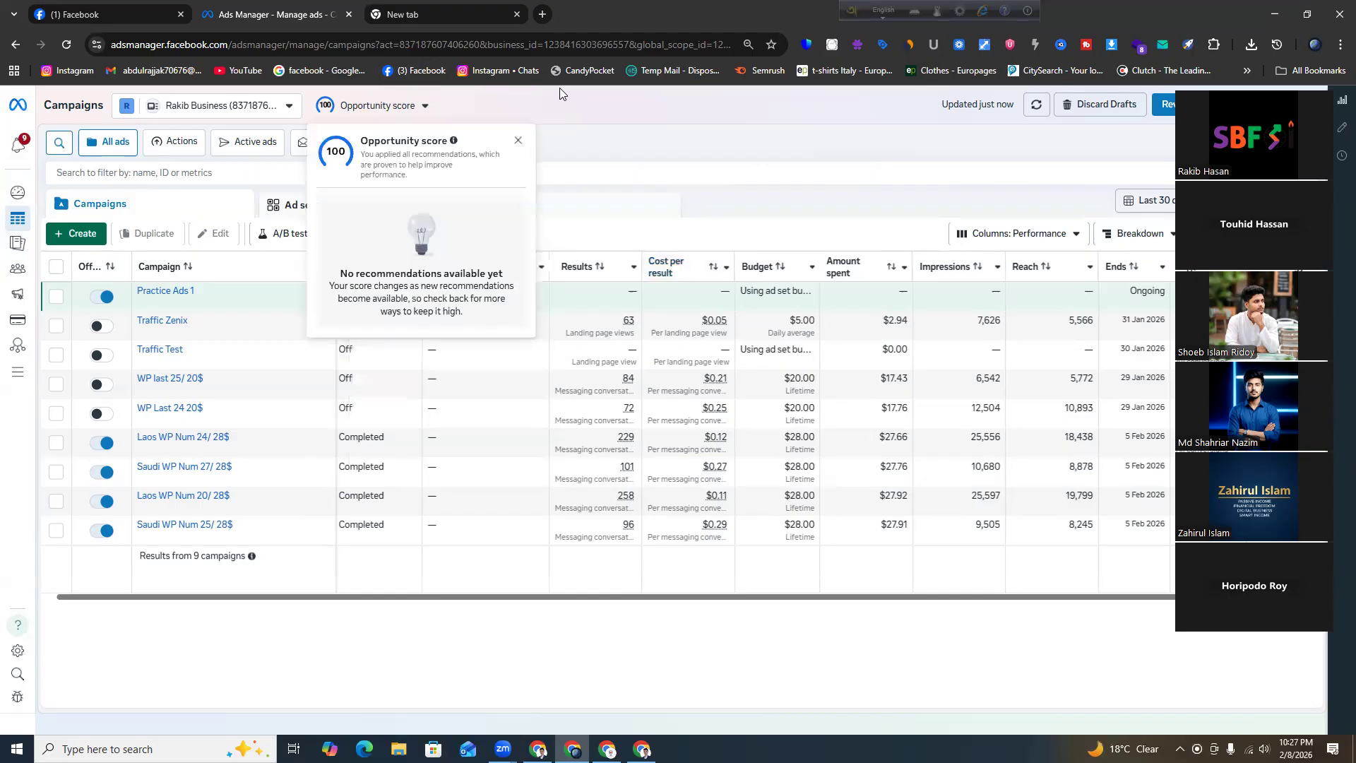
left_click(518, 140)
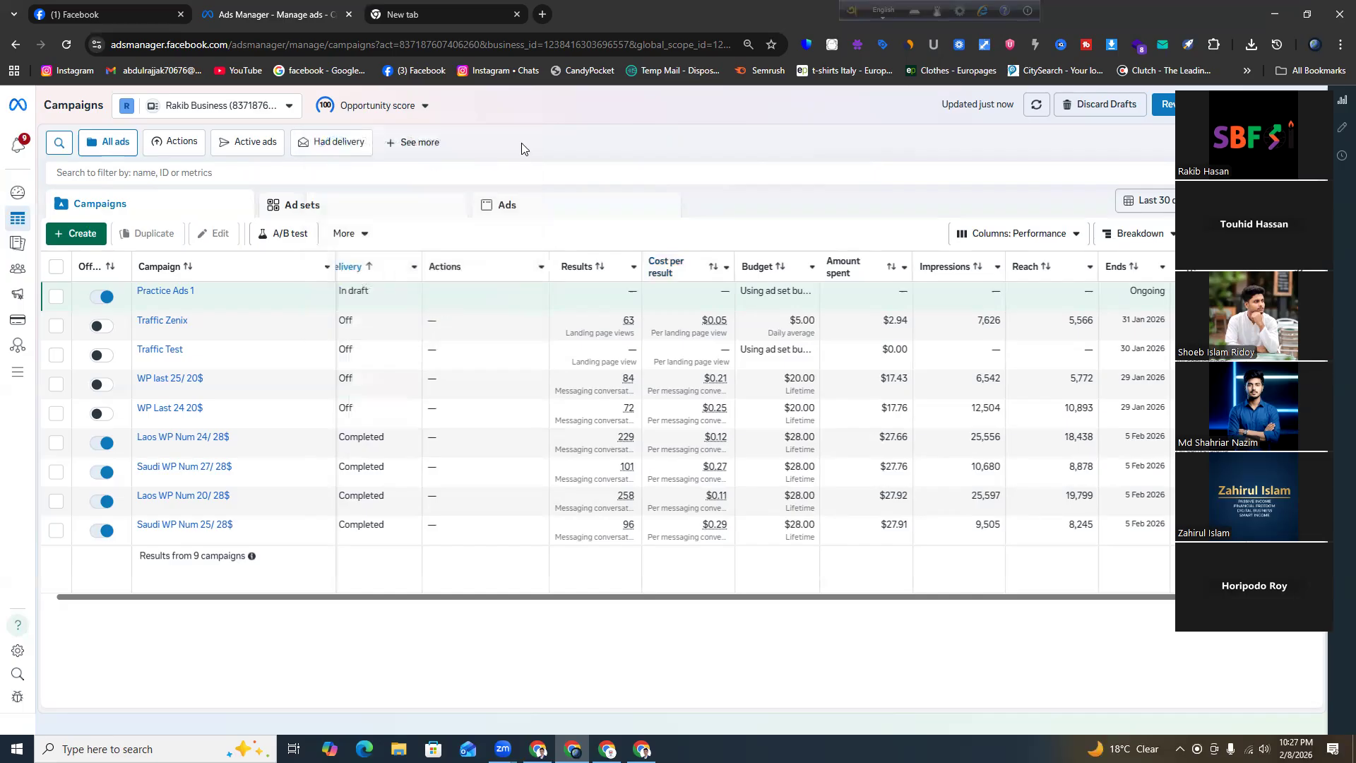
left_click_drag(454, 597, 415, 592)
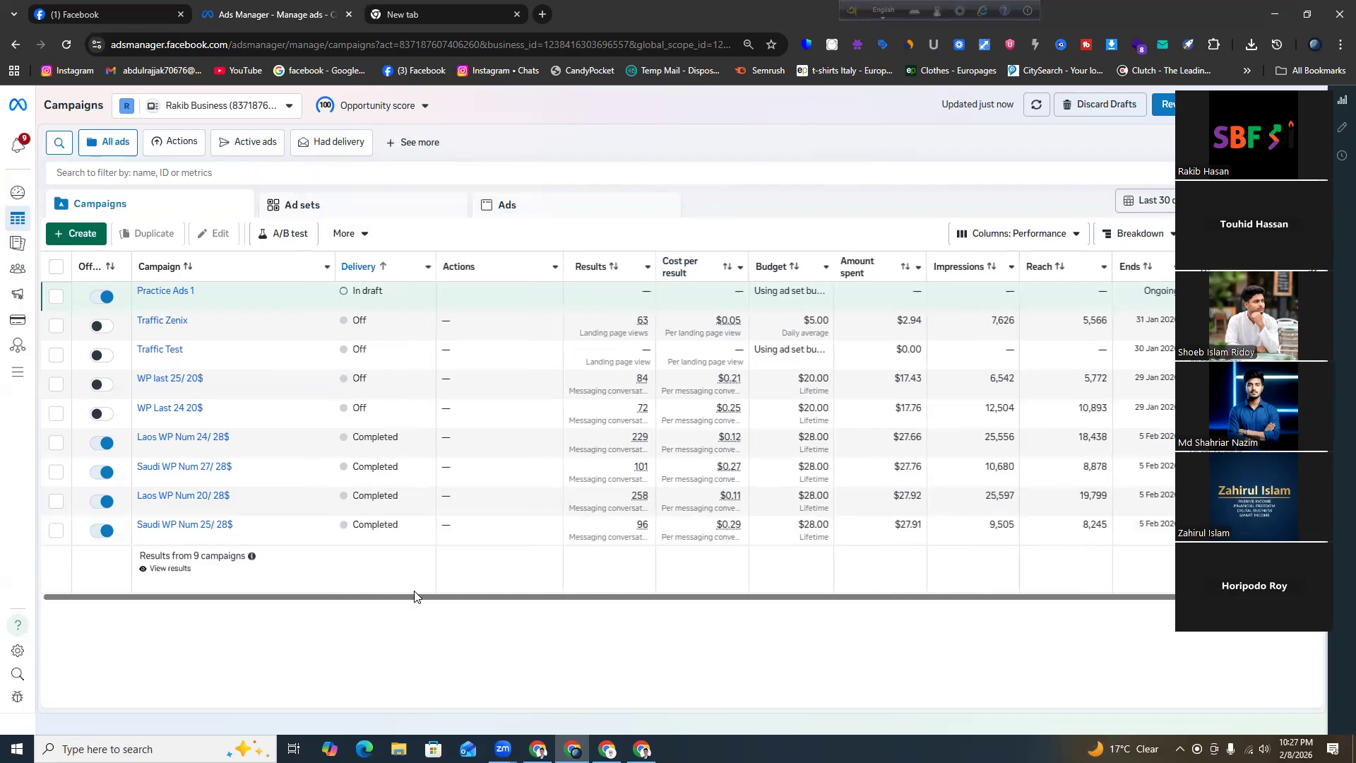
left_click_drag(414, 597, 433, 577)
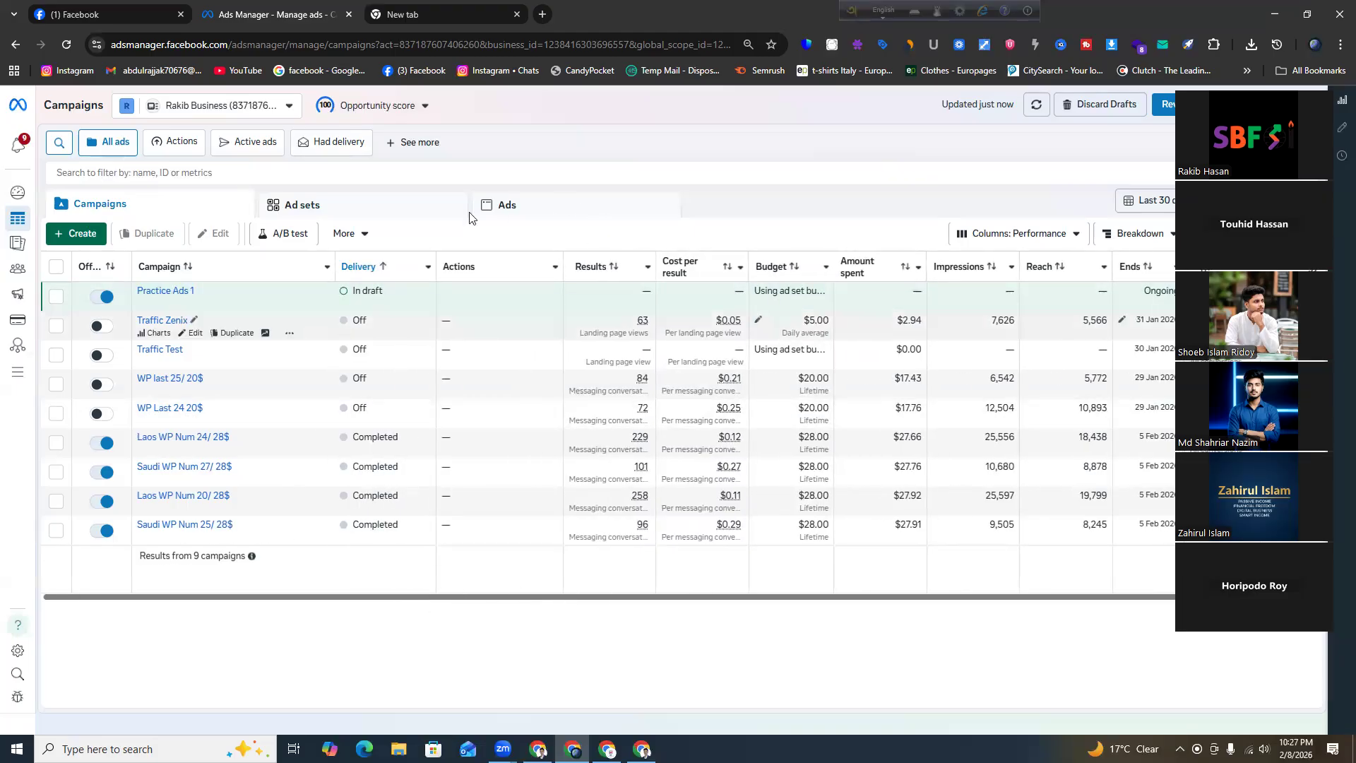